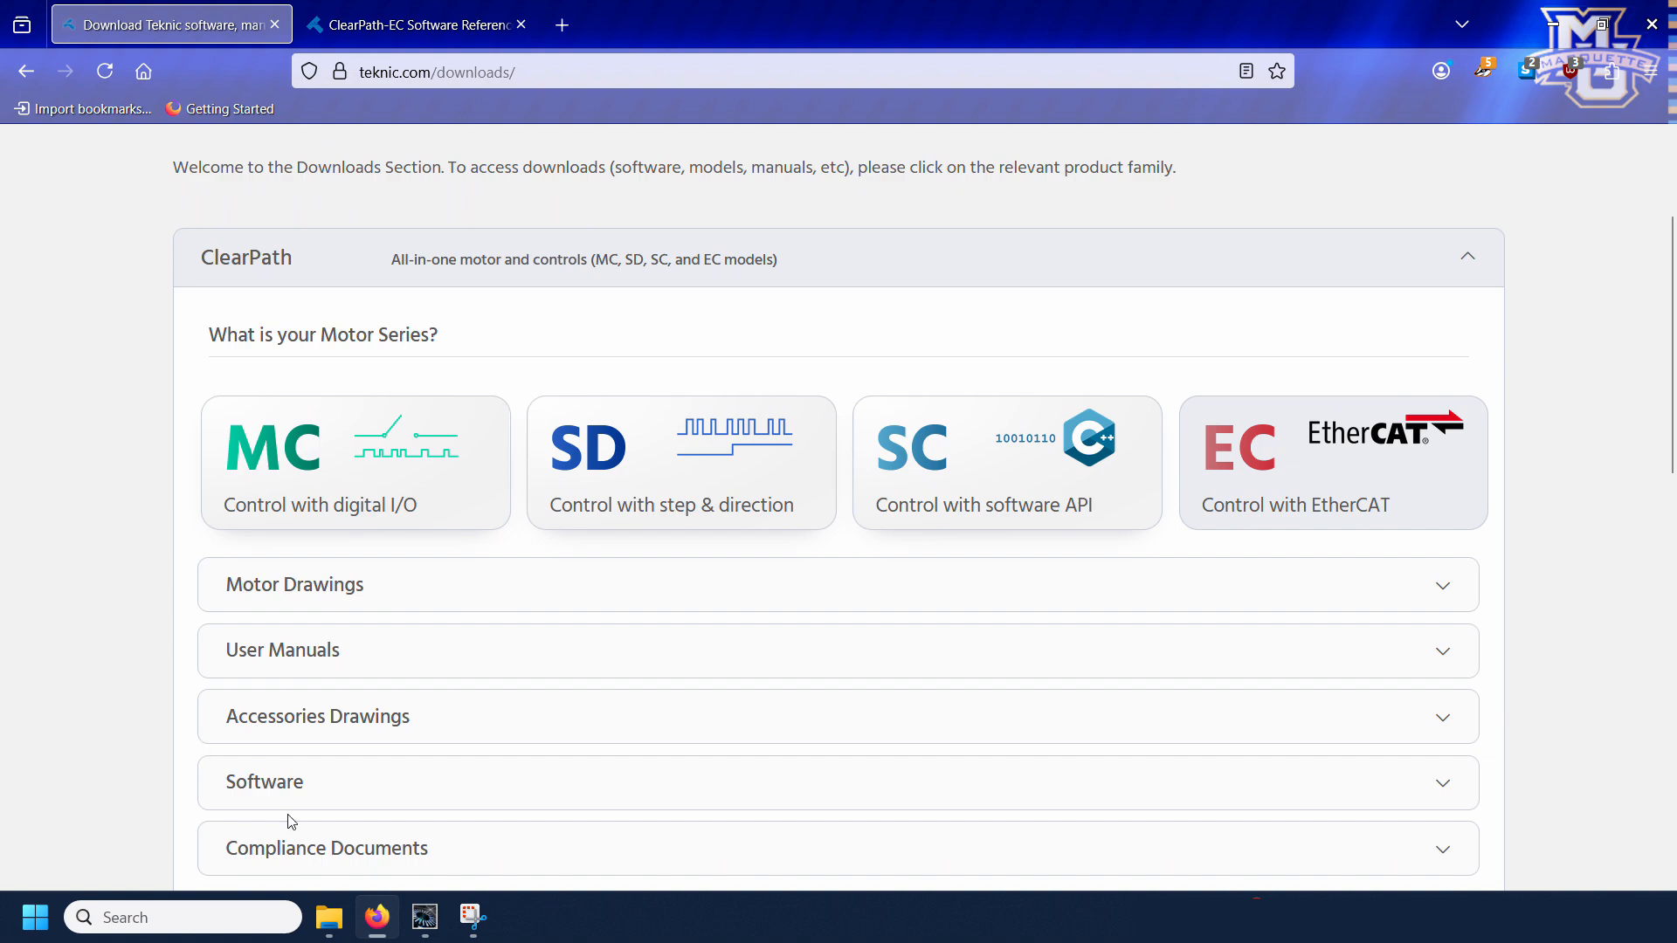
Step: Show the software downloads for the ClearPath EC motor series, including the ClearView 3.0 installer
click(241, 783)
scroll(116, 605, down, 2)
scroll(116, 606, down, 2)
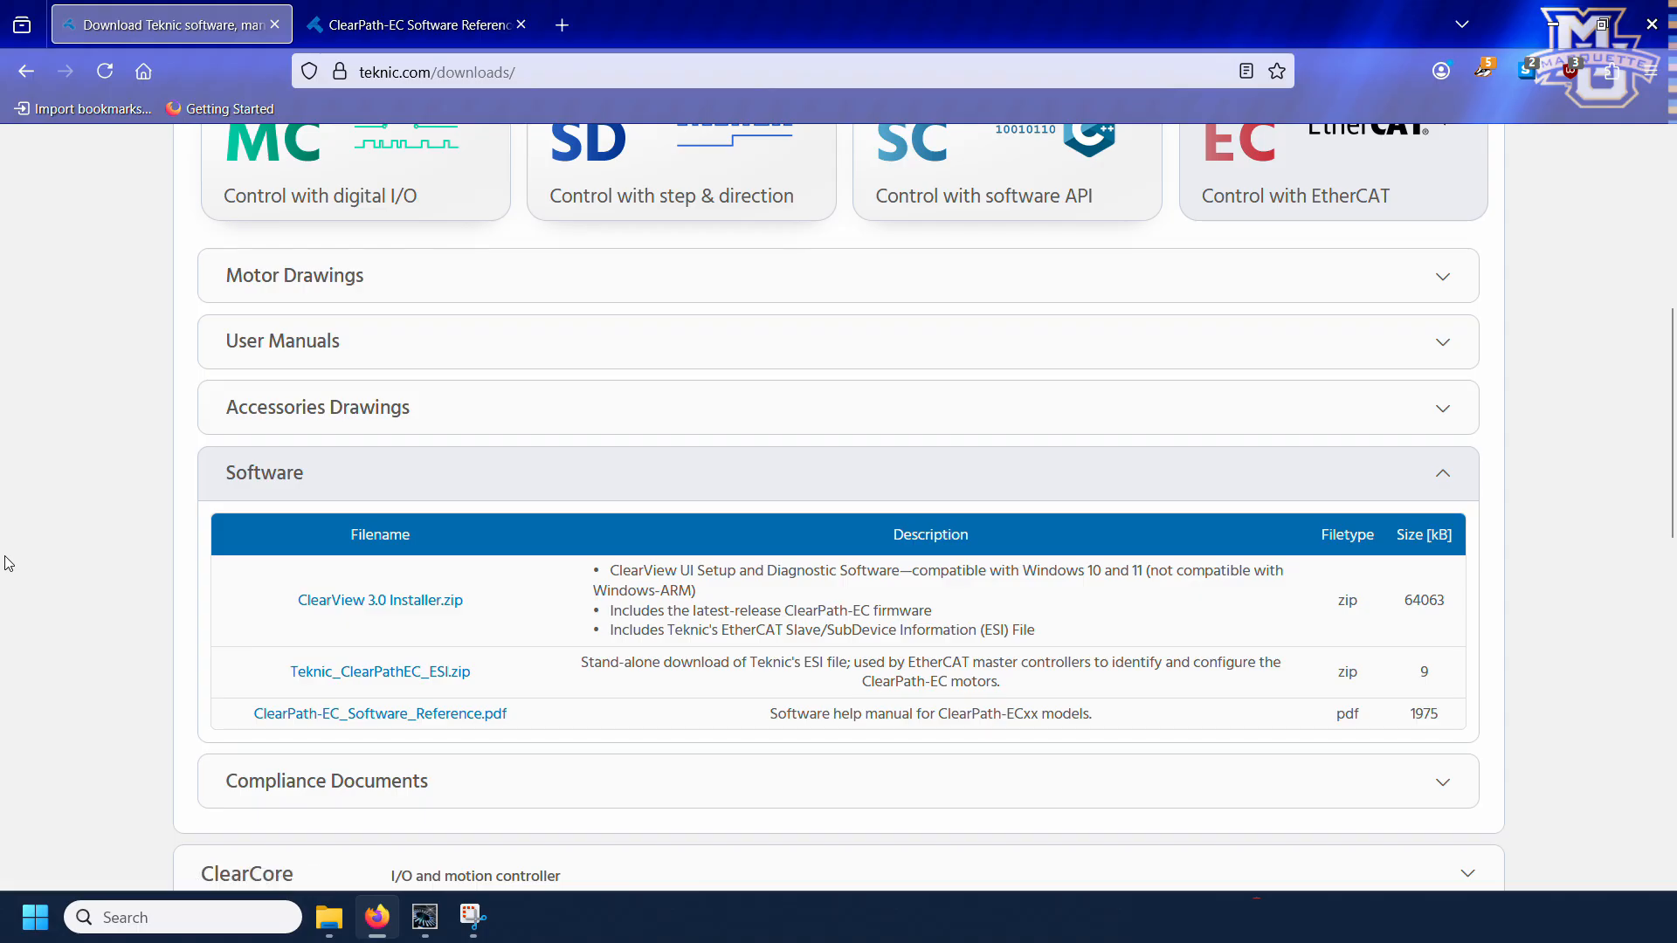
Step: Launch ClearView 3.0 and set its access to Full Access Mode / Application Channel in Monitor Mode
click(143, 918)
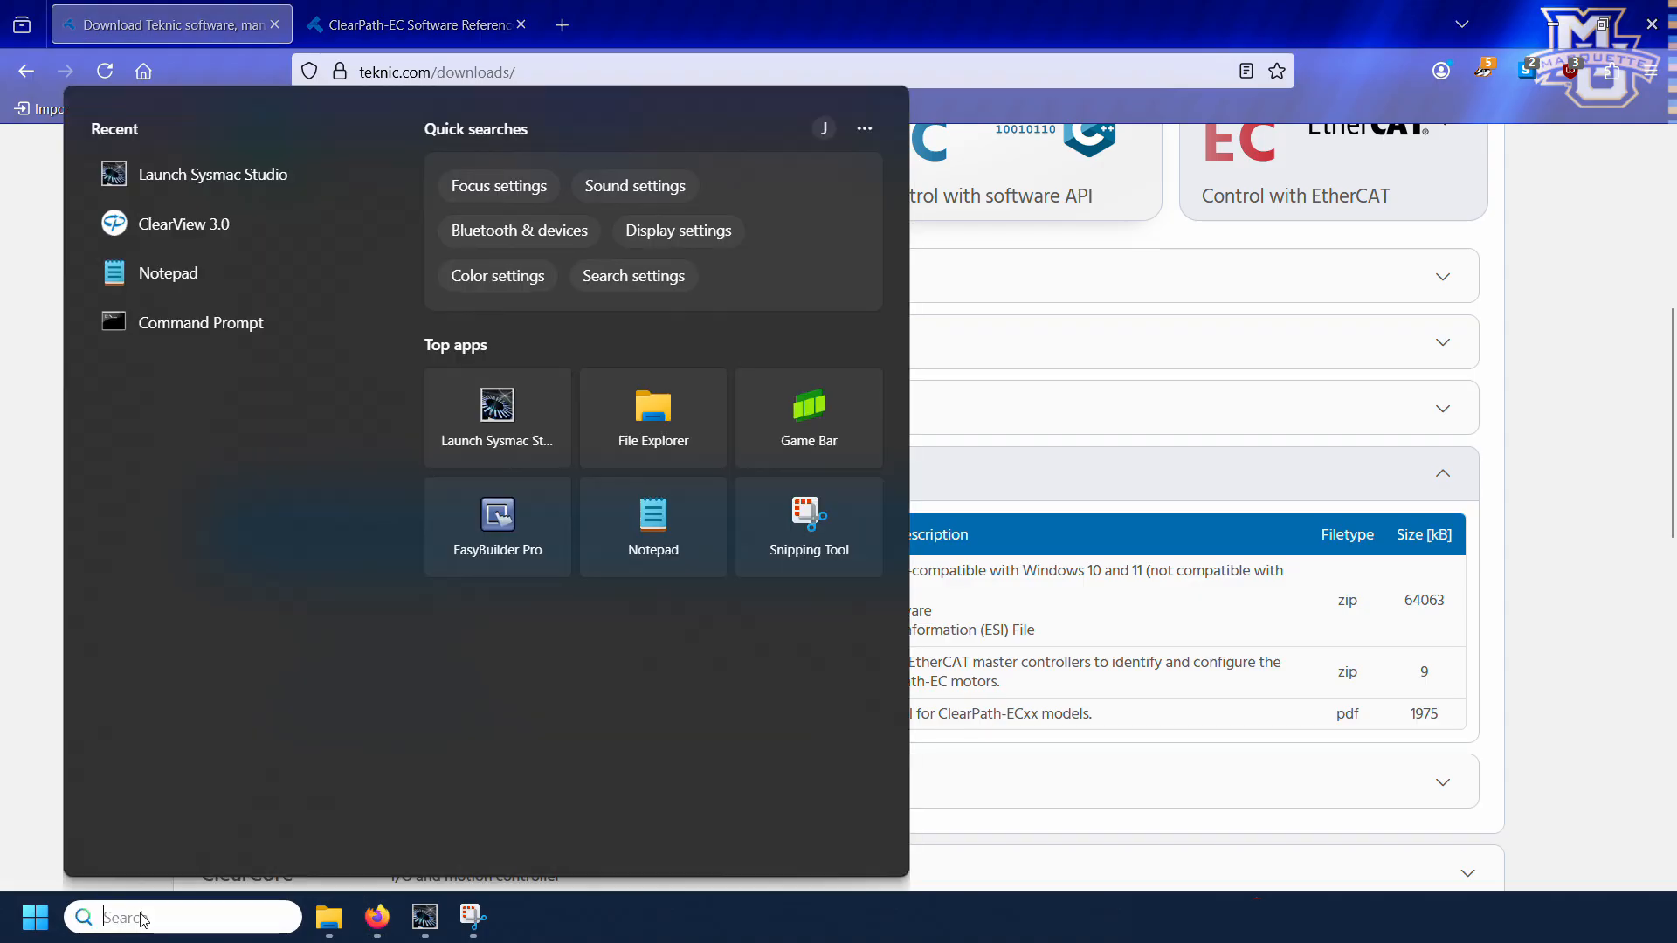
click(184, 223)
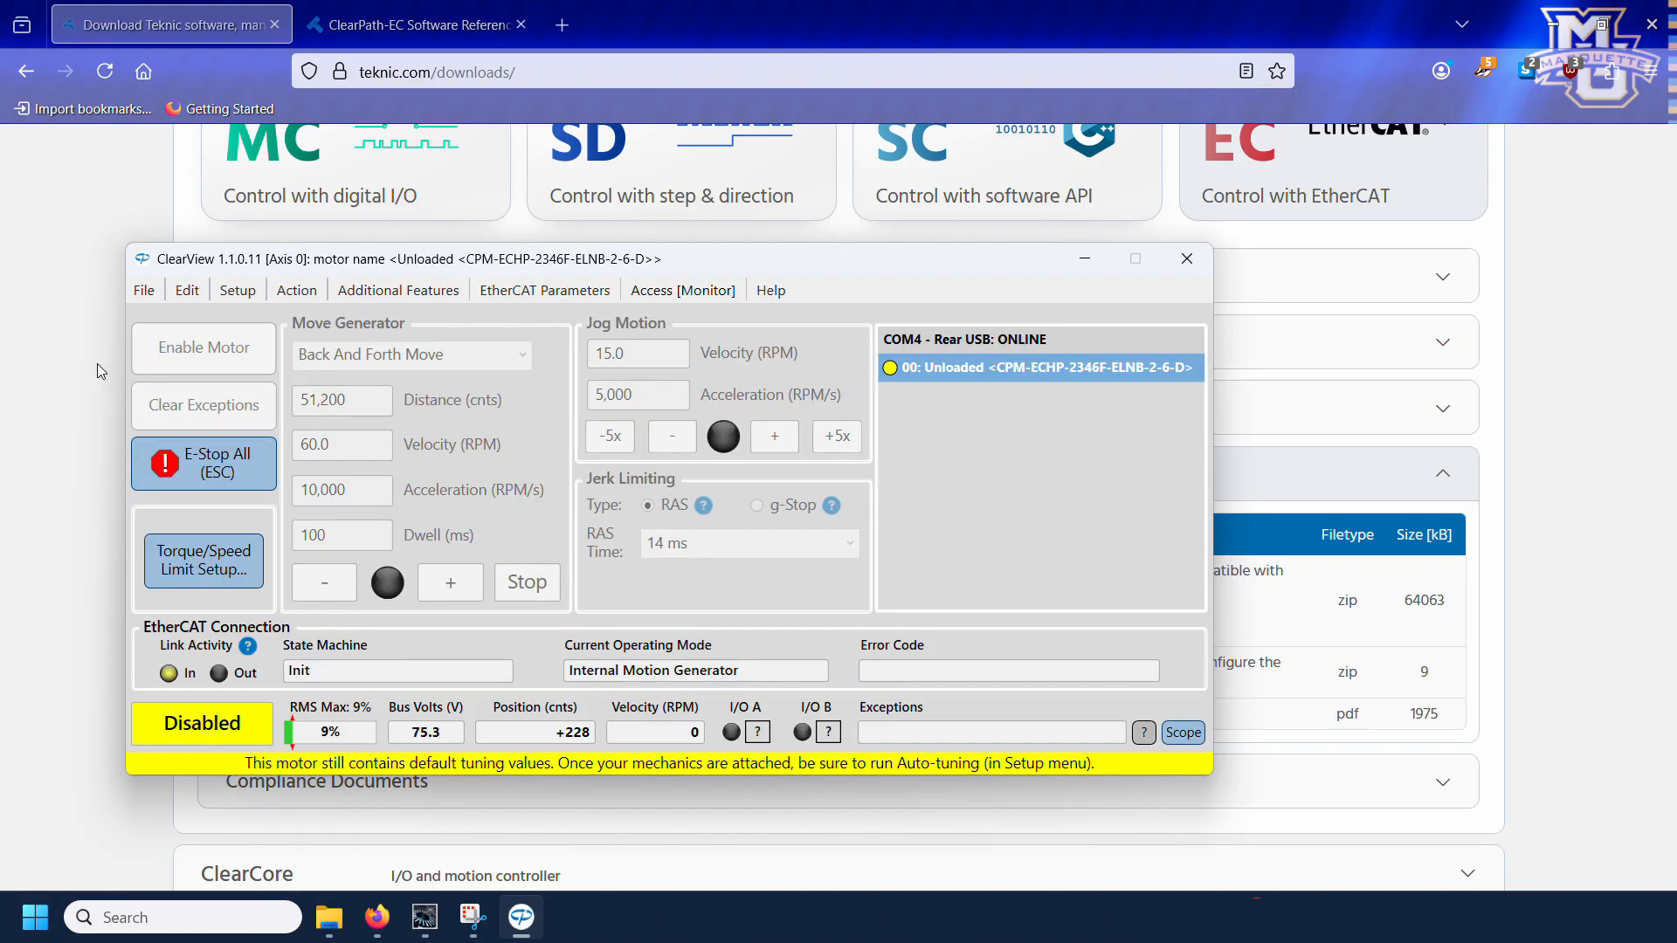
click(668, 294)
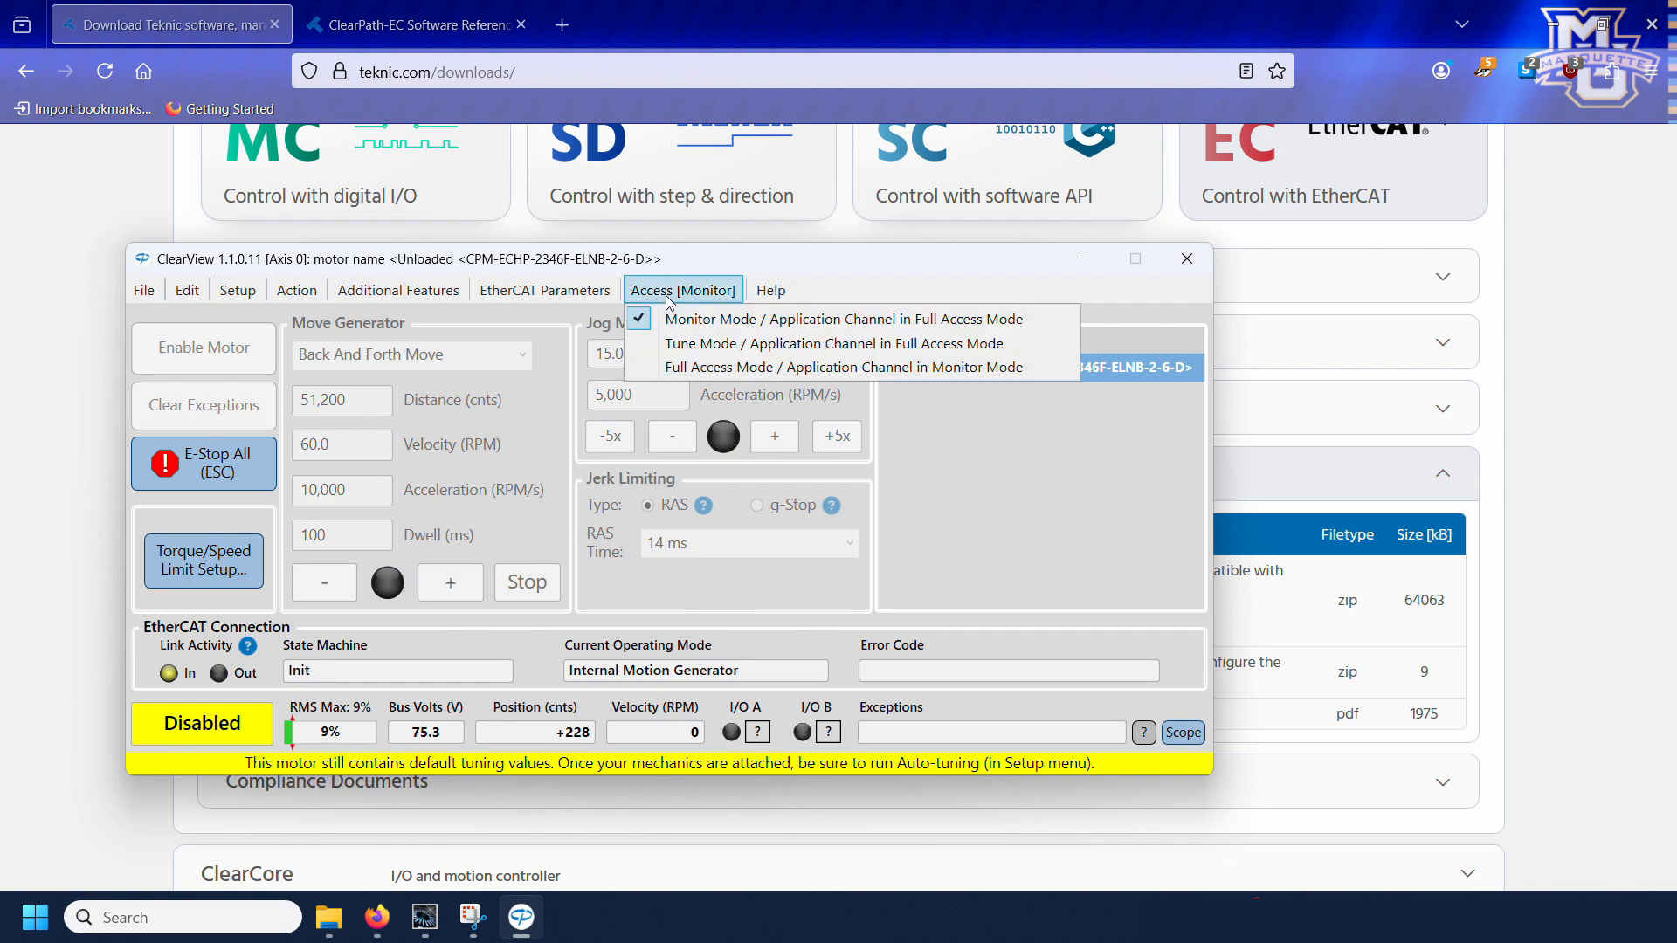
click(687, 368)
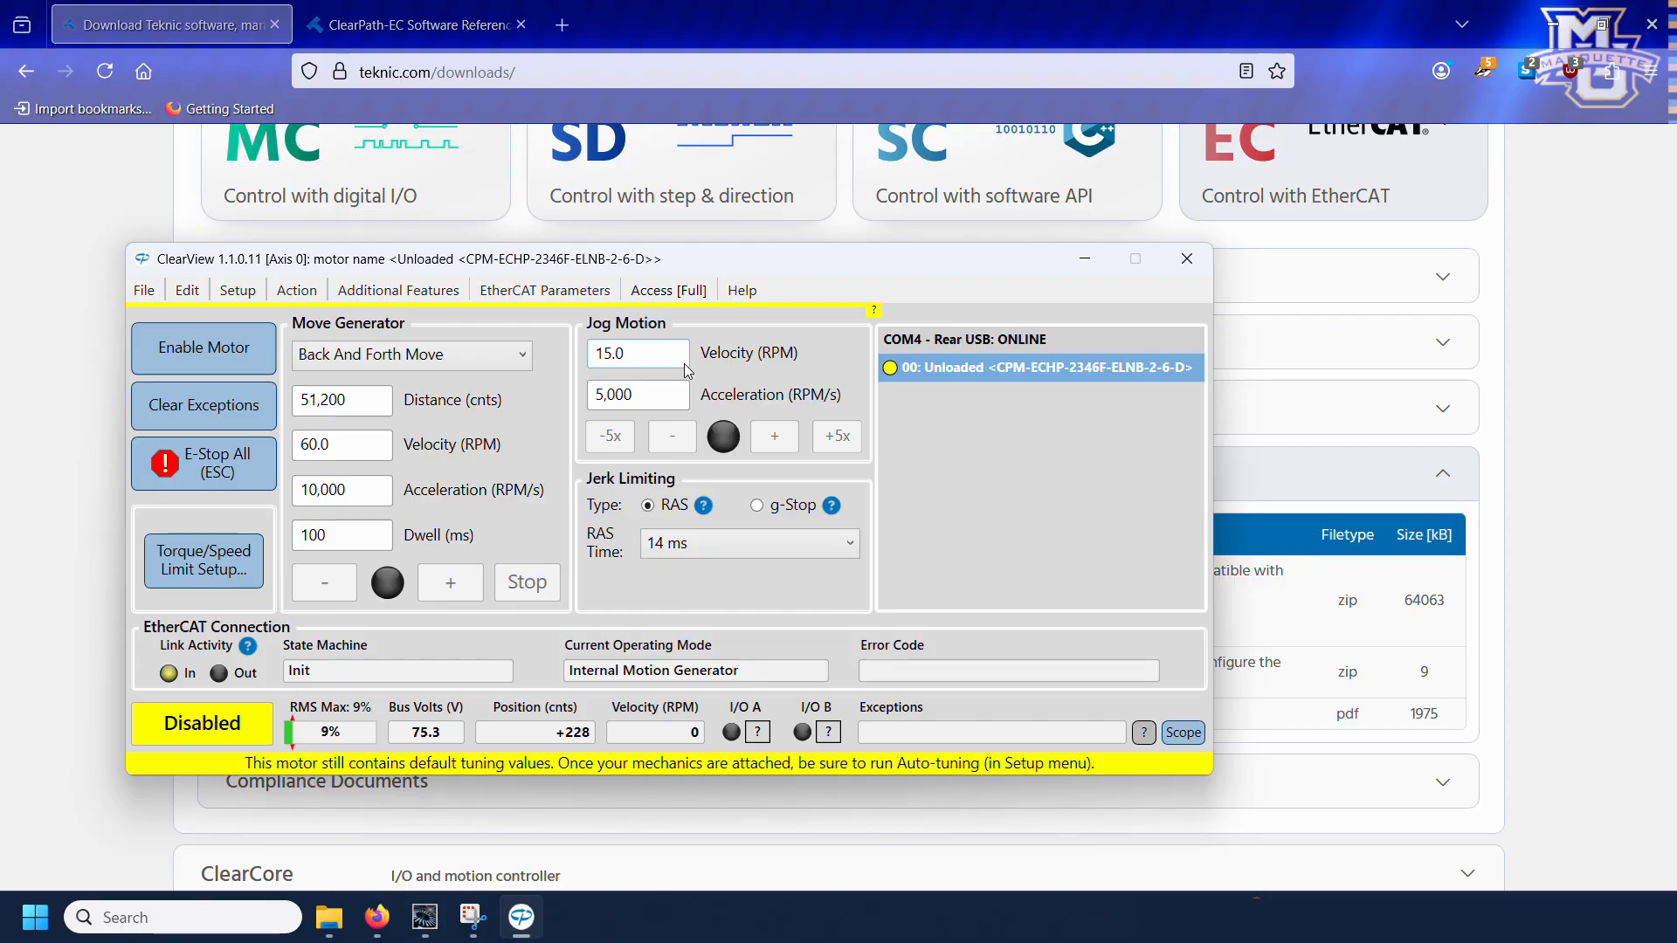
Step: In the I/O setup, assign the negative limit switch to Input A and the positive limit switch to Input B
click(247, 293)
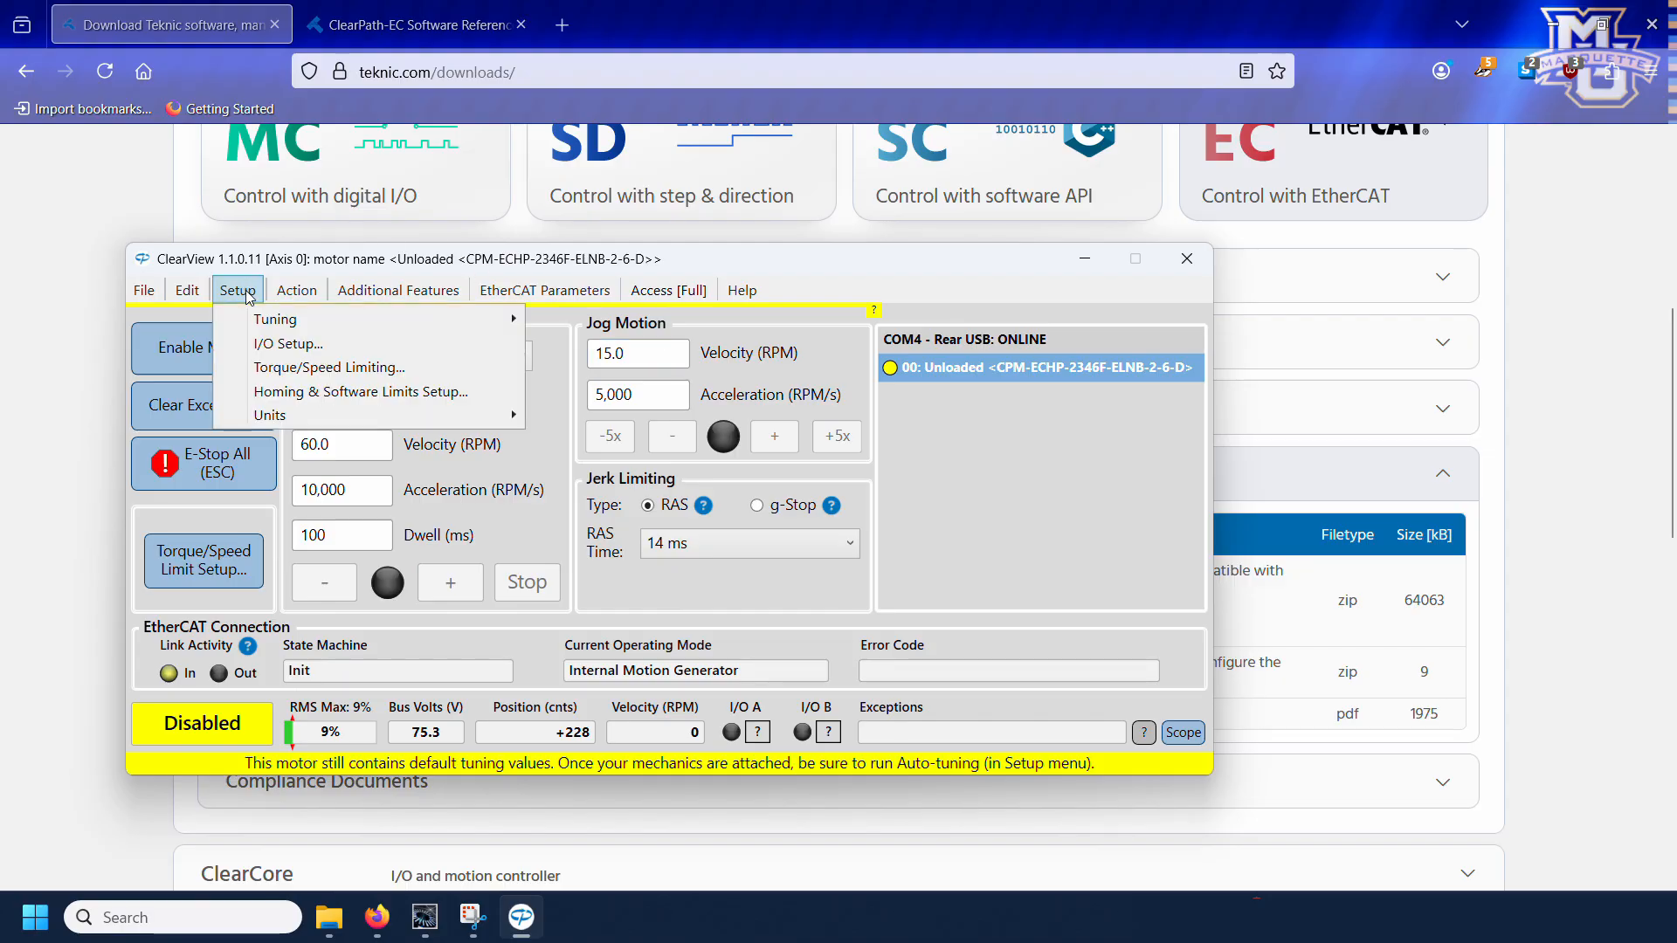
click(275, 344)
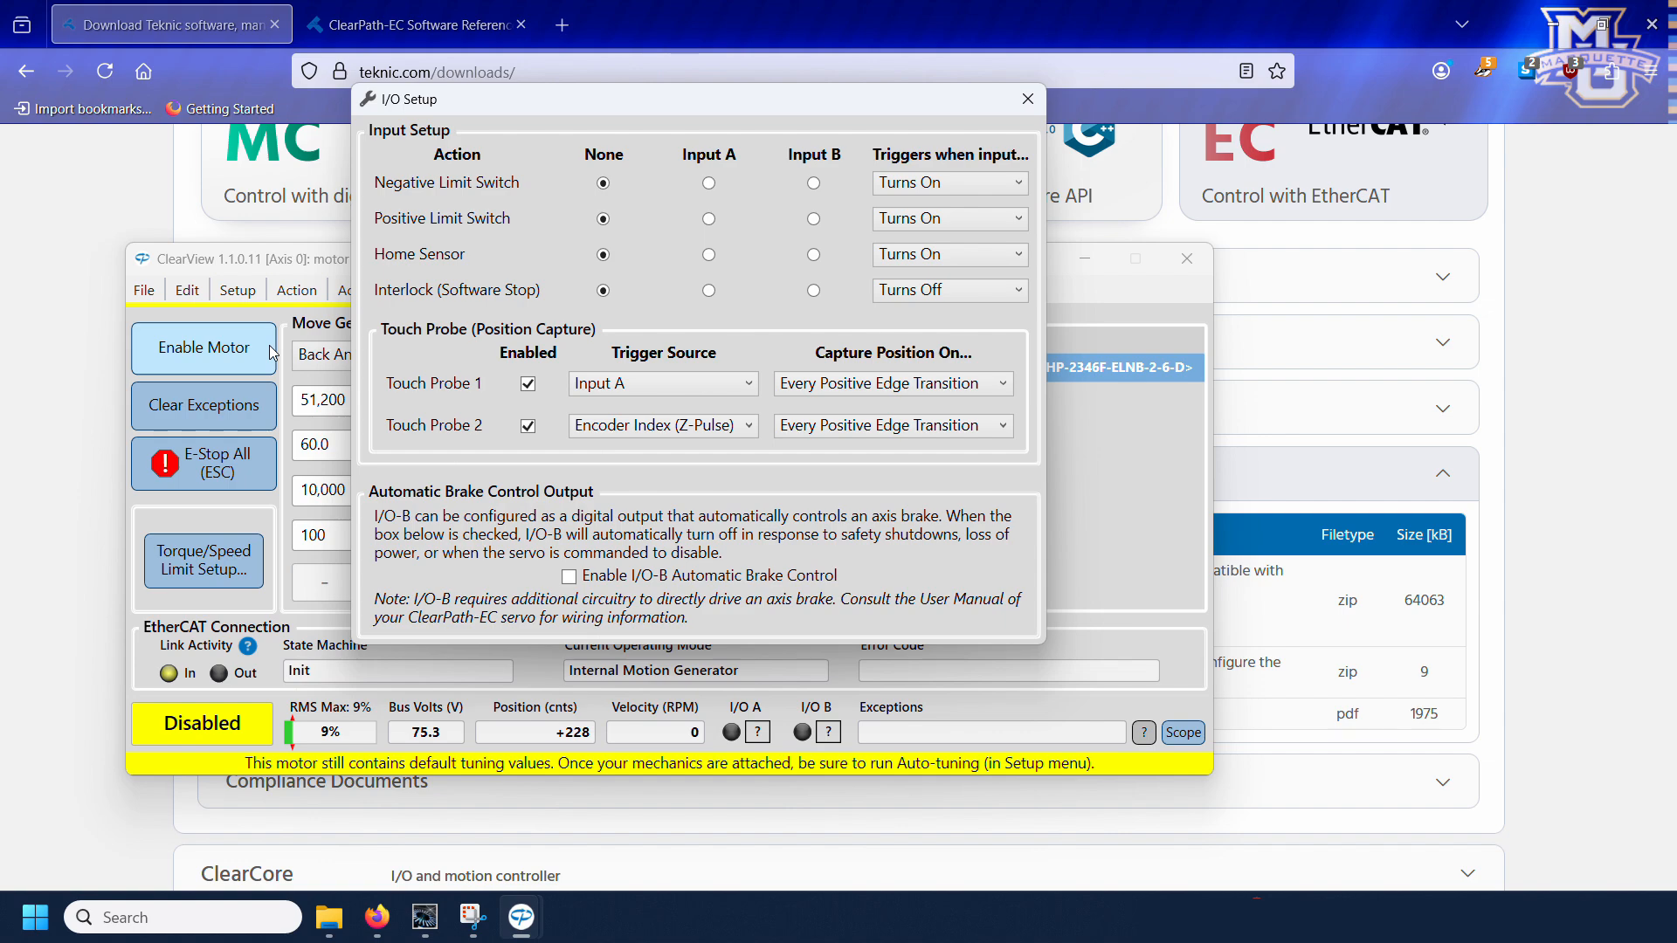
click(708, 184)
click(814, 219)
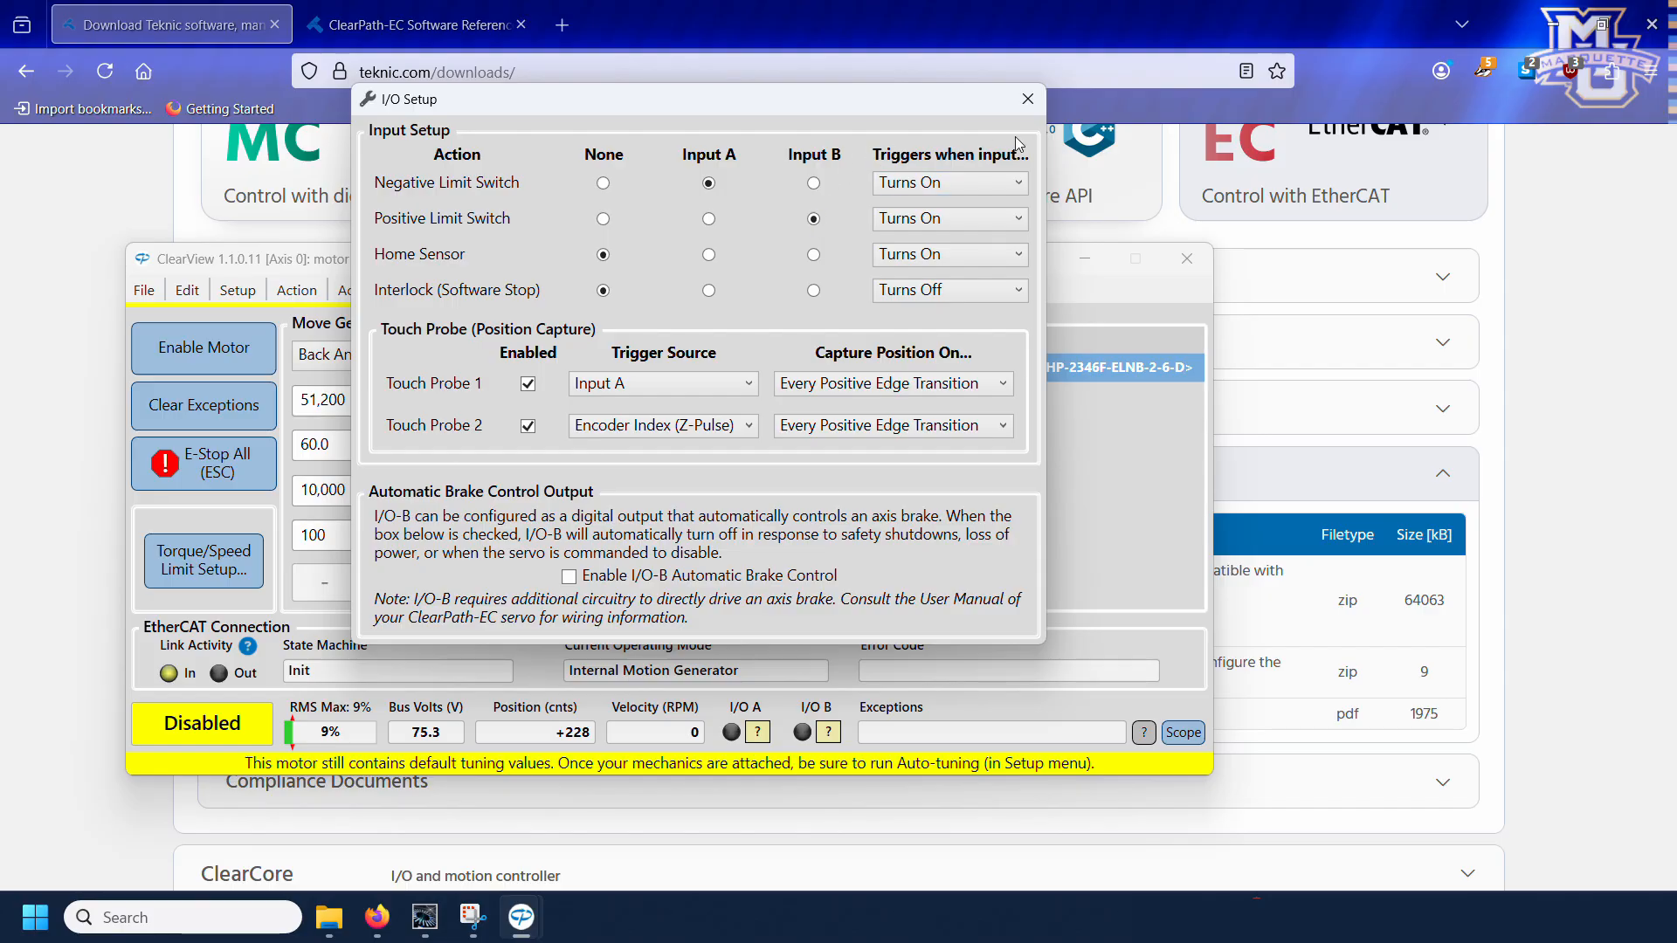
click(1027, 99)
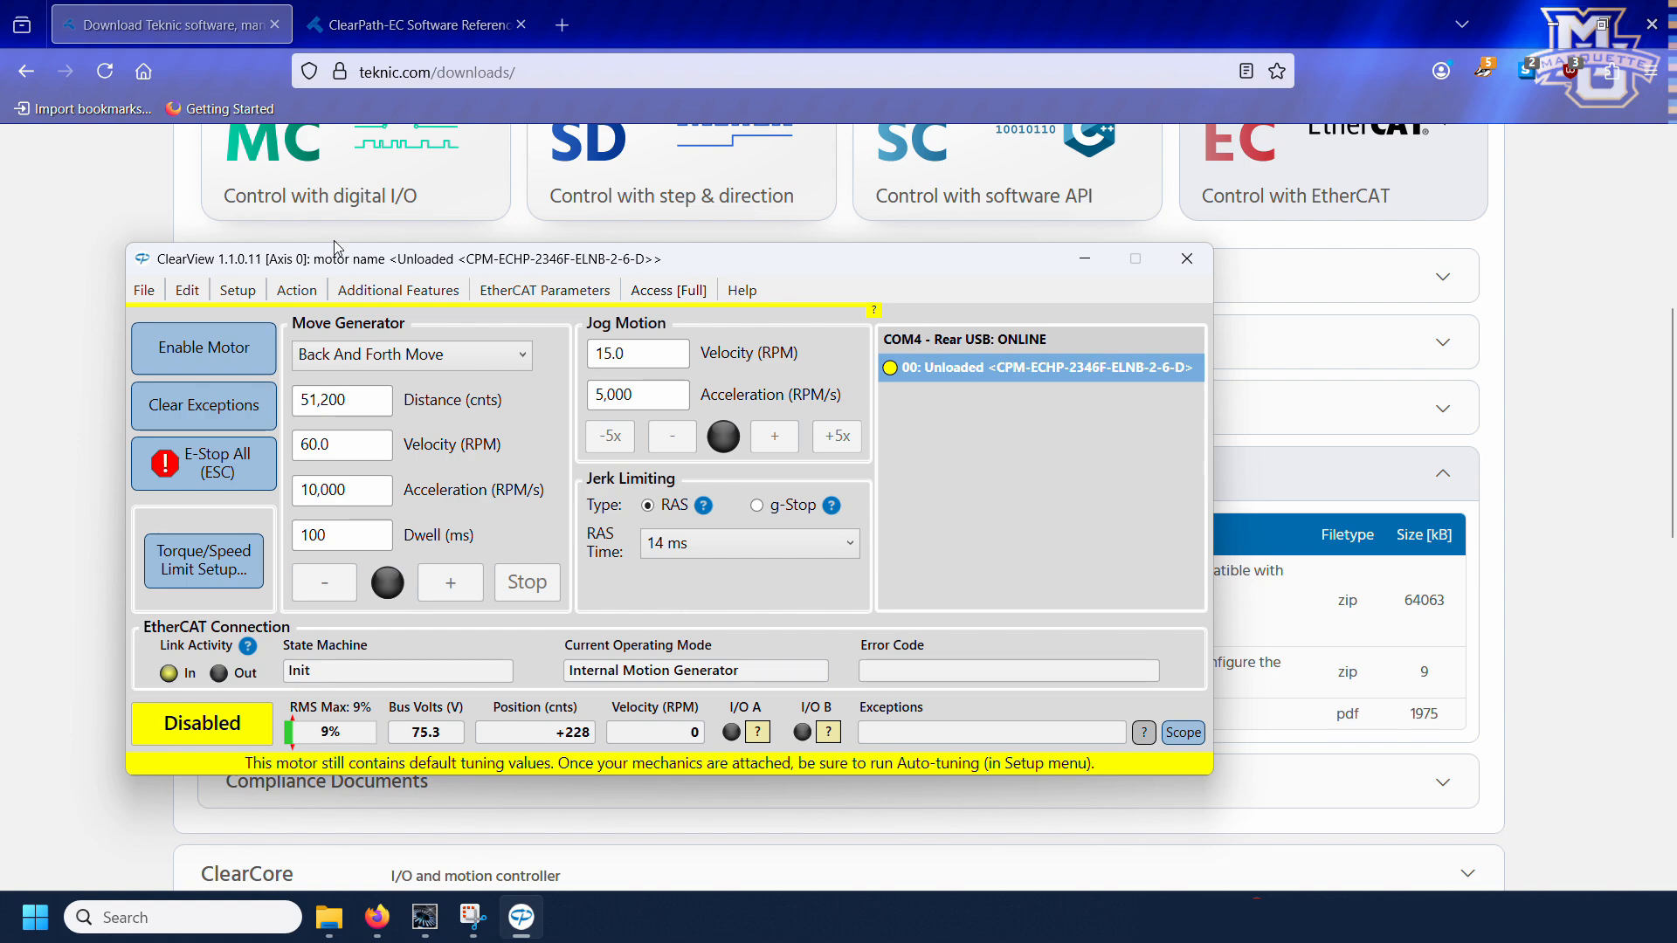
Step: Set the maximum motor speed to 2,000 RPM in the torque/speed limiting settings and view the directional torque limits
click(245, 295)
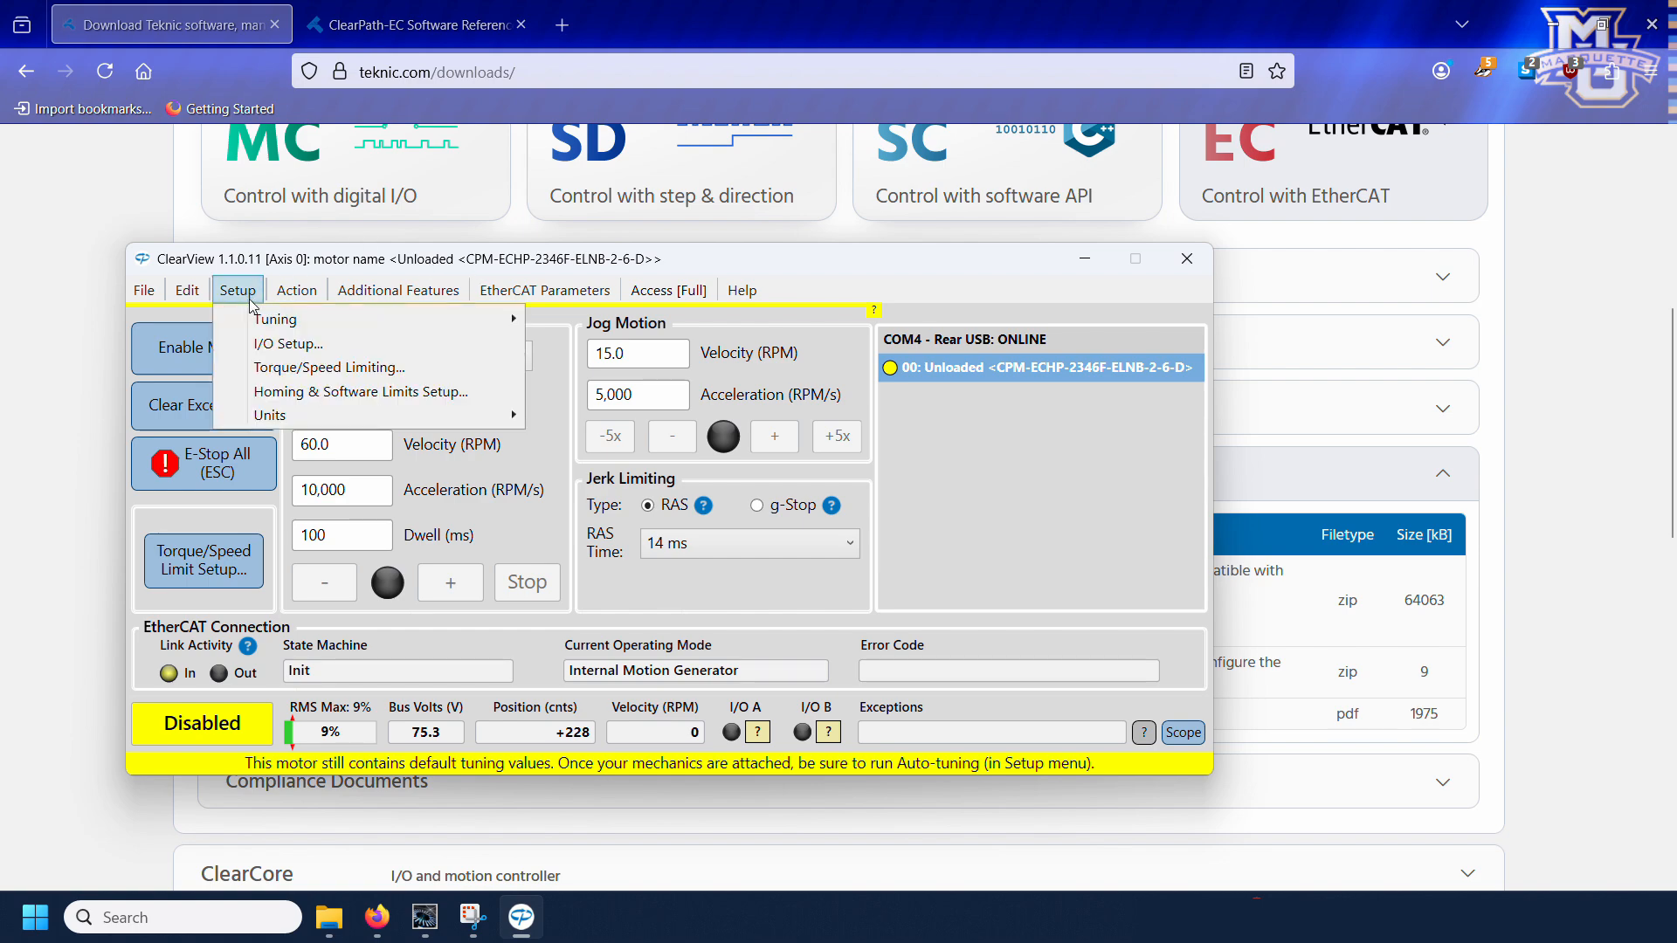
click(298, 368)
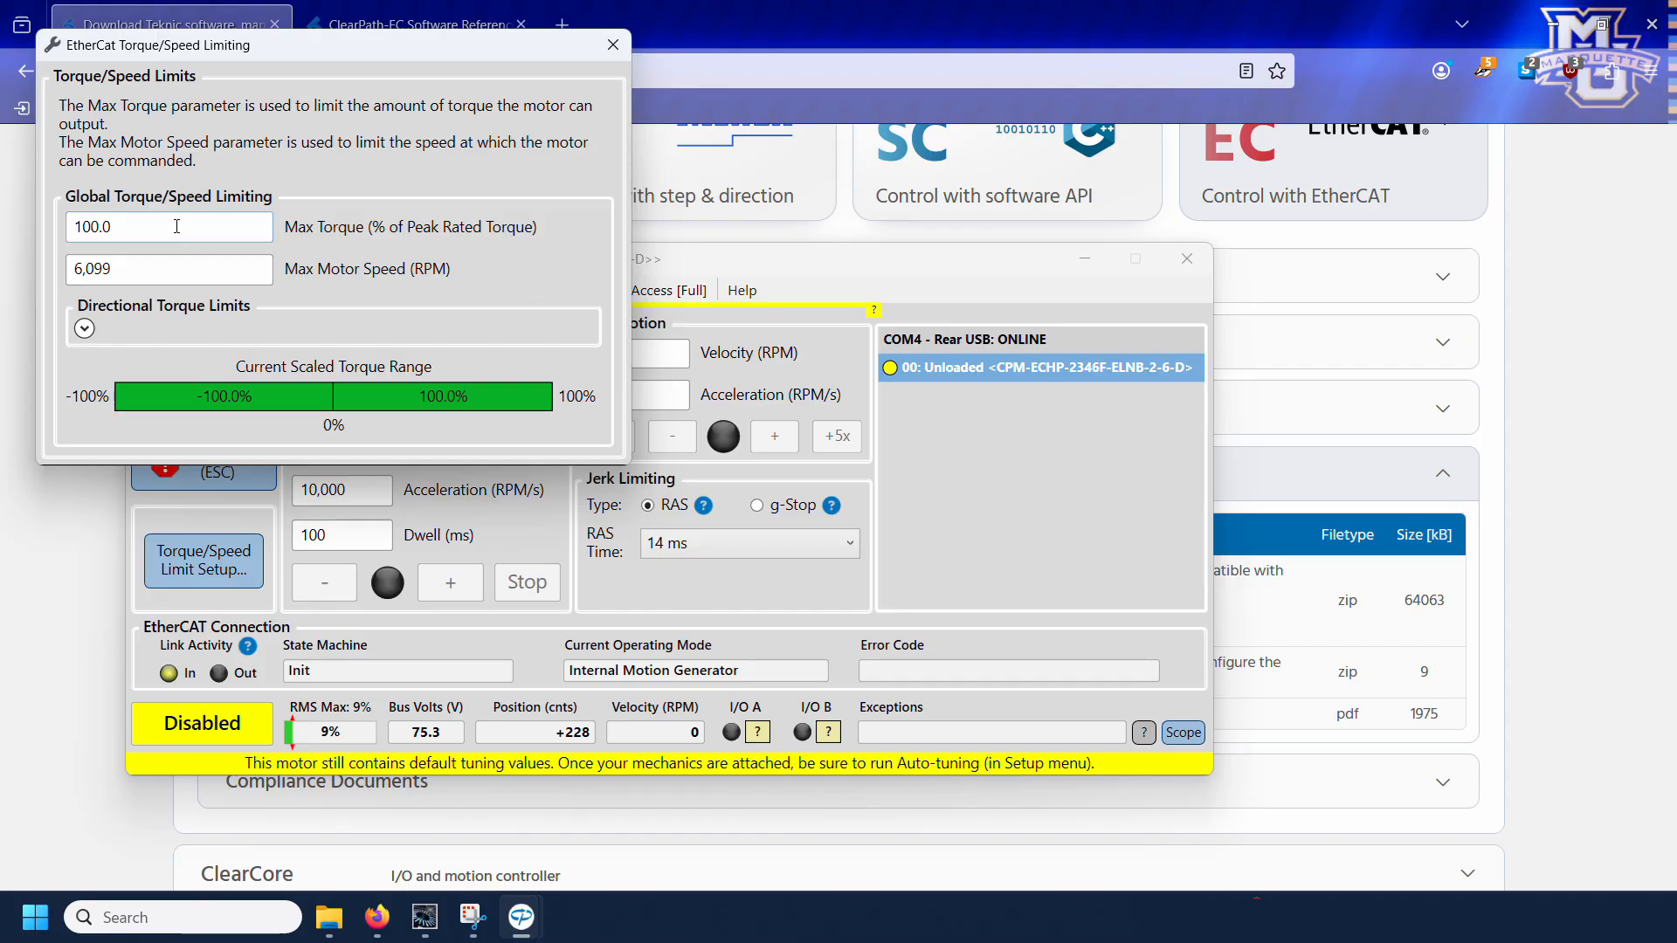
click(145, 277)
text(2,000)
key(Return)
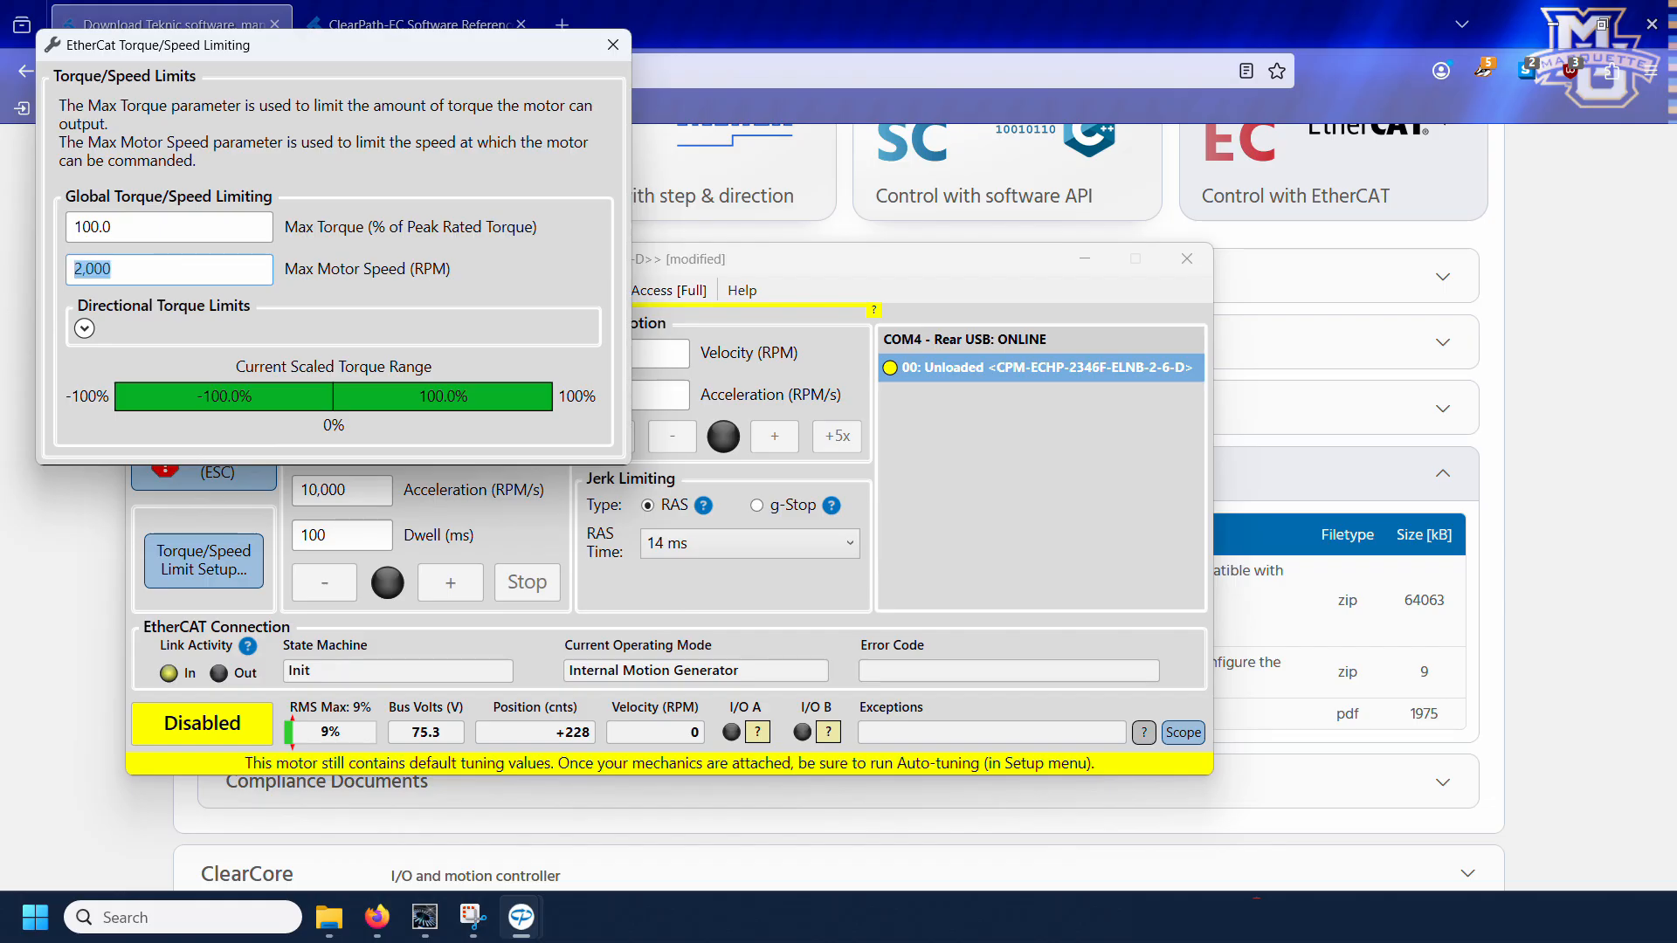
click(85, 329)
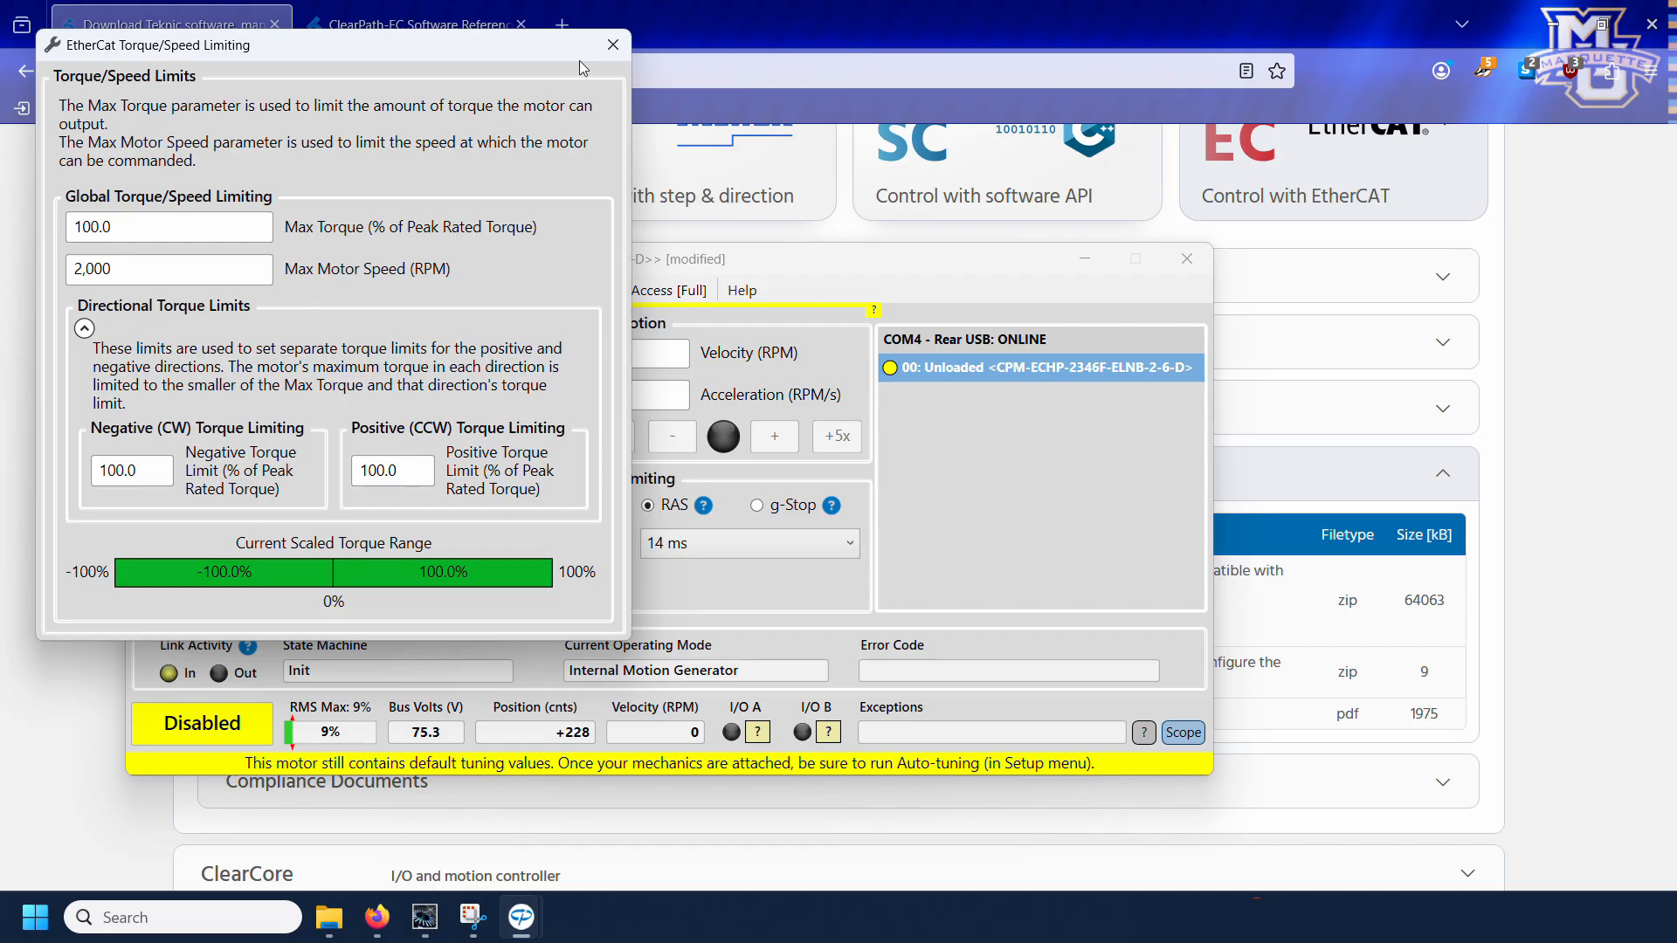
click(614, 44)
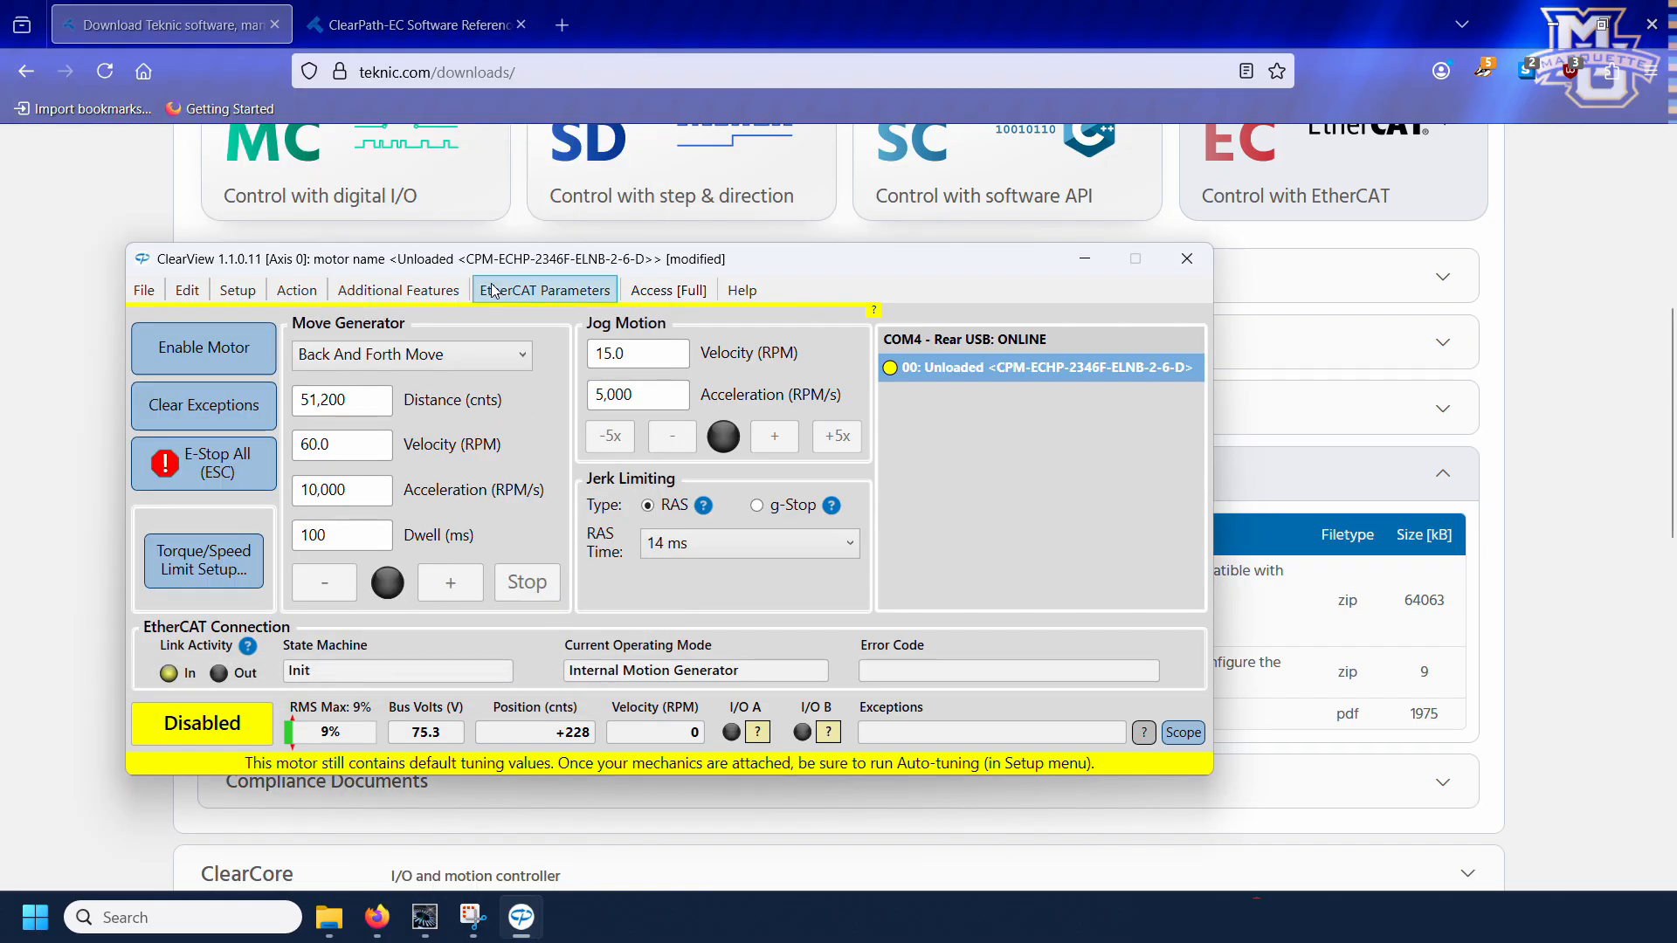
Step: Review the motor's Disable and Stop Options, including the fault reaction and abort connection options
click(421, 297)
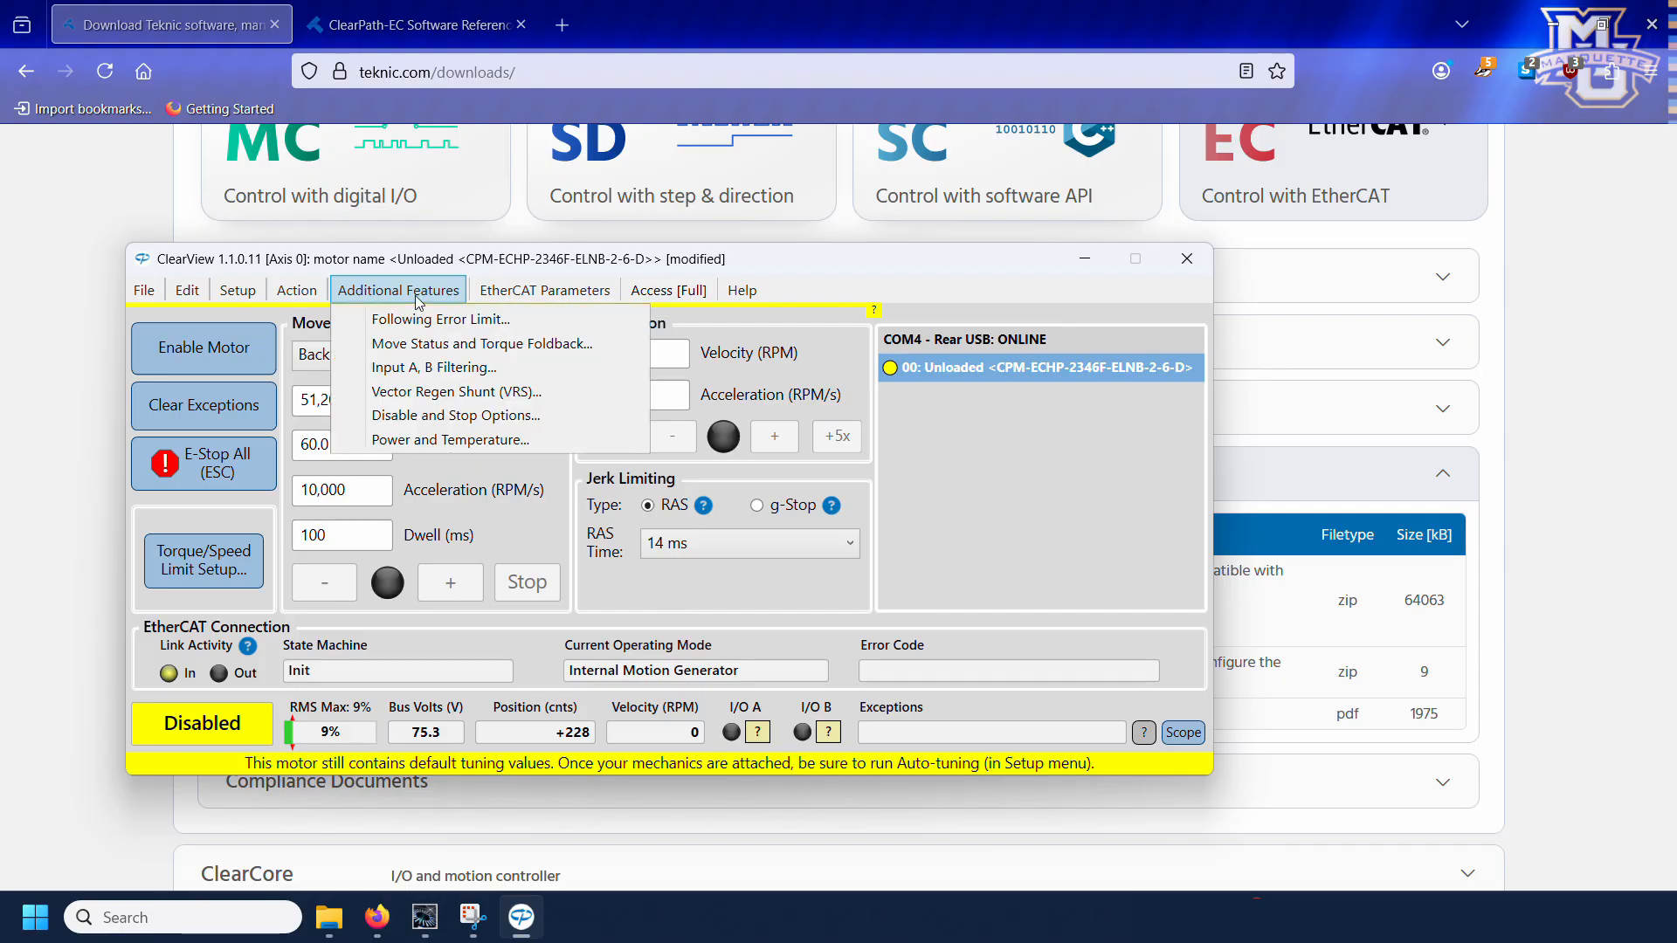
click(422, 417)
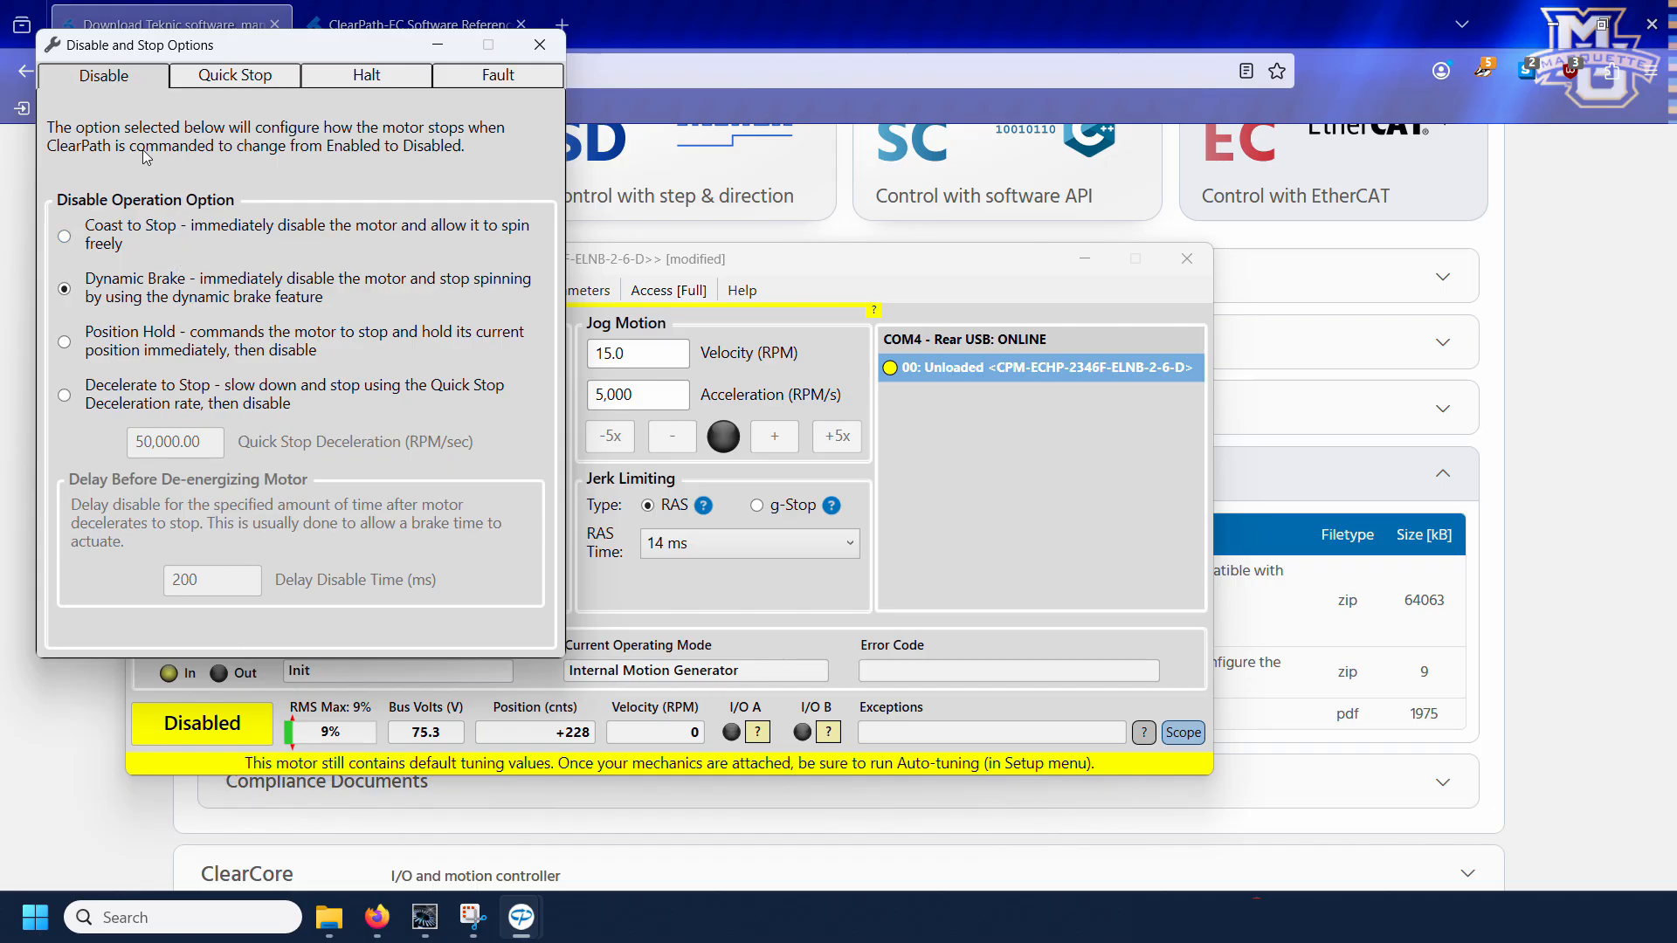
click(499, 79)
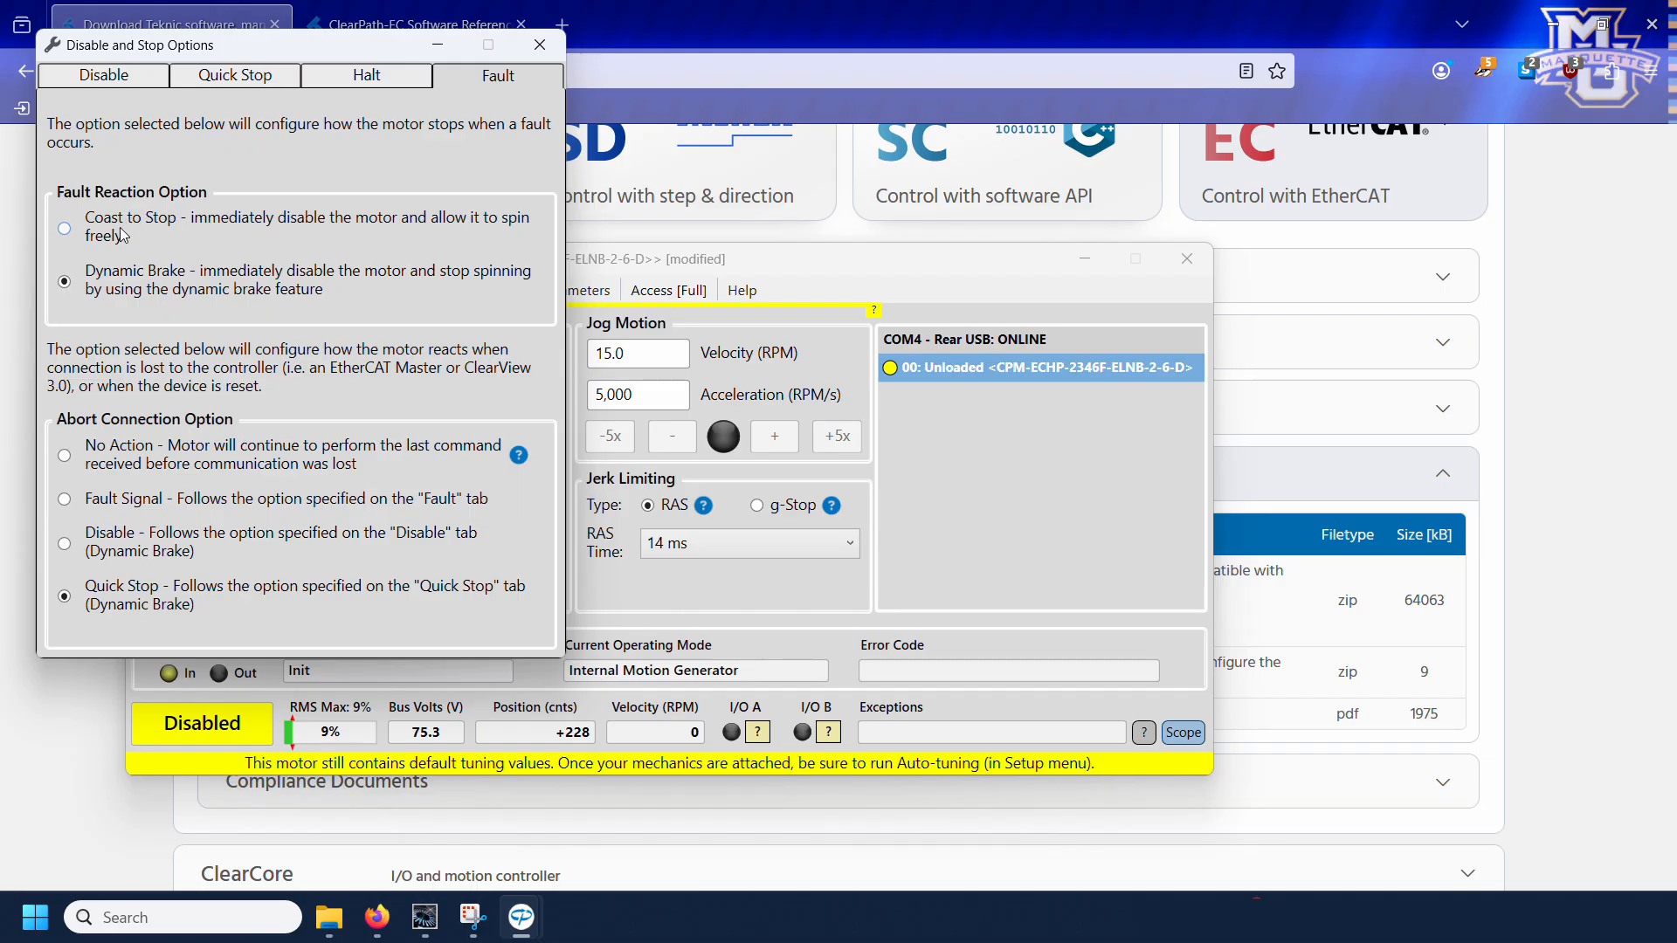
click(439, 51)
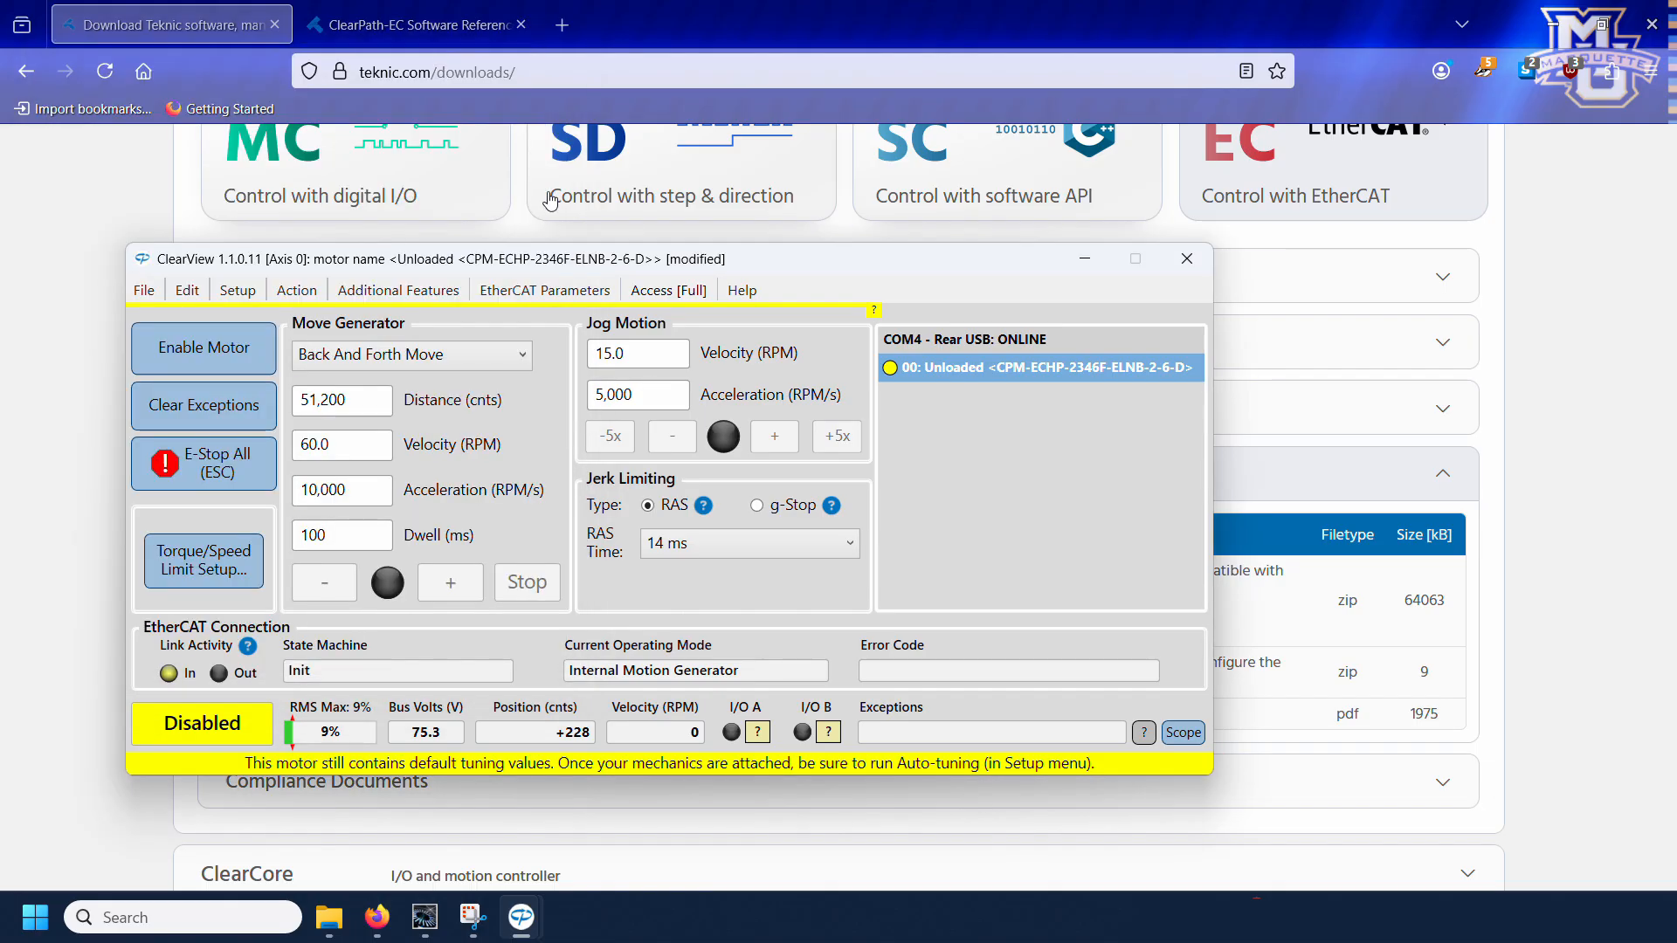
Step: Start the Auto-Tune wizard for the motor and acknowledge its safety warning
click(242, 292)
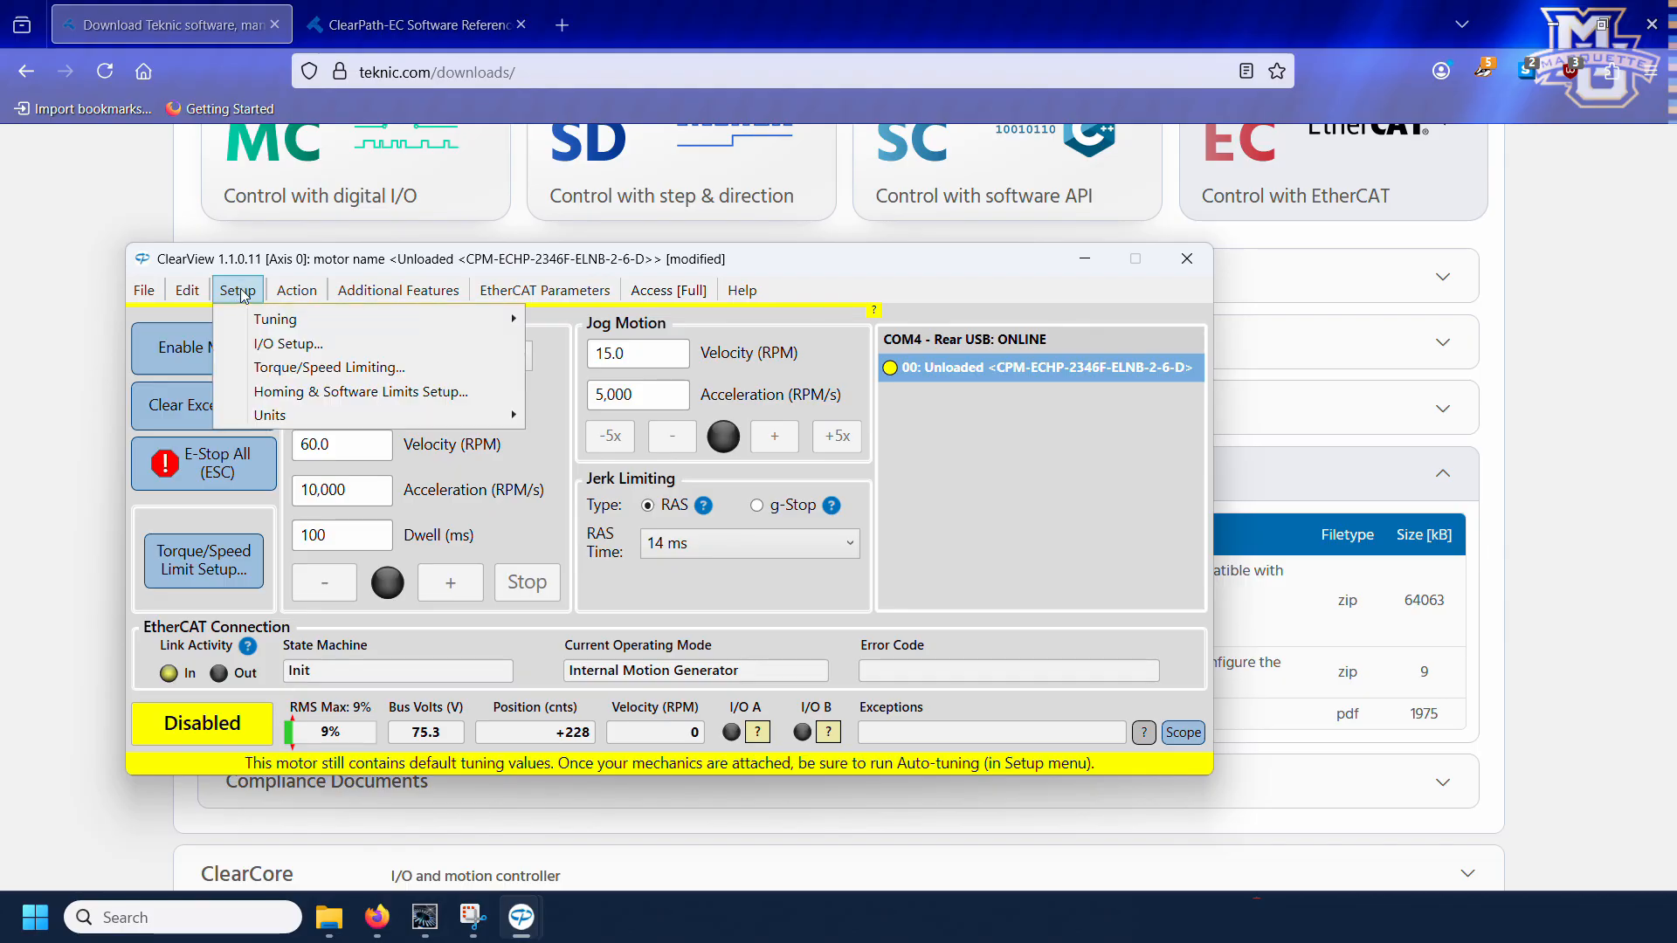
mouse_move(258, 319)
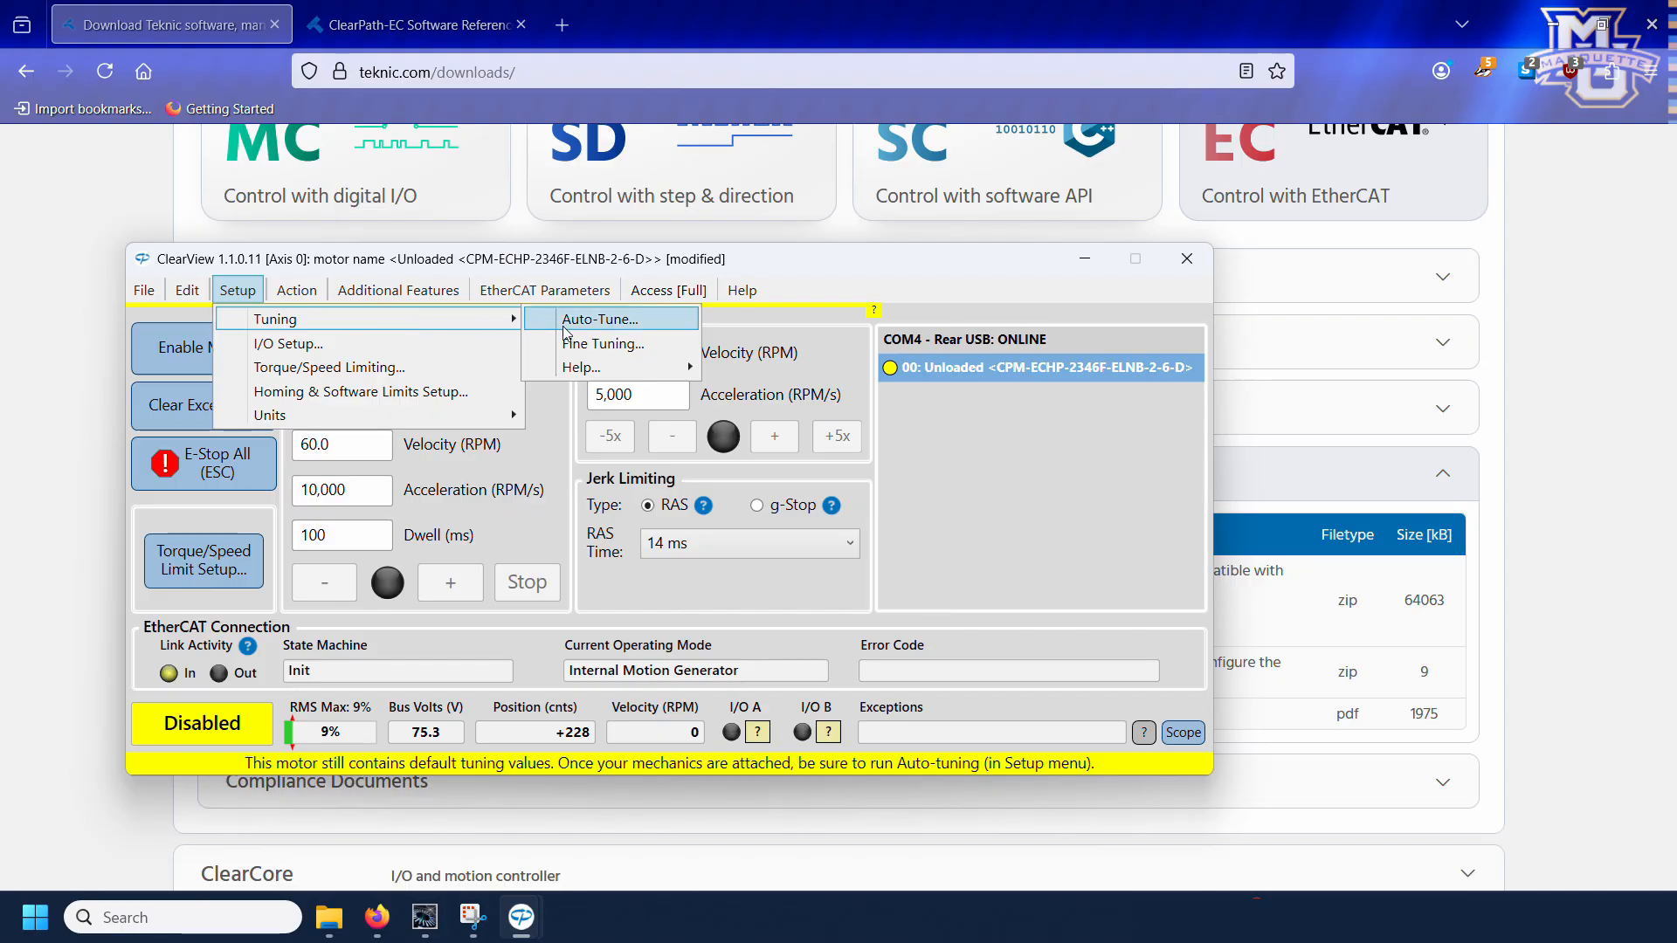
click(599, 321)
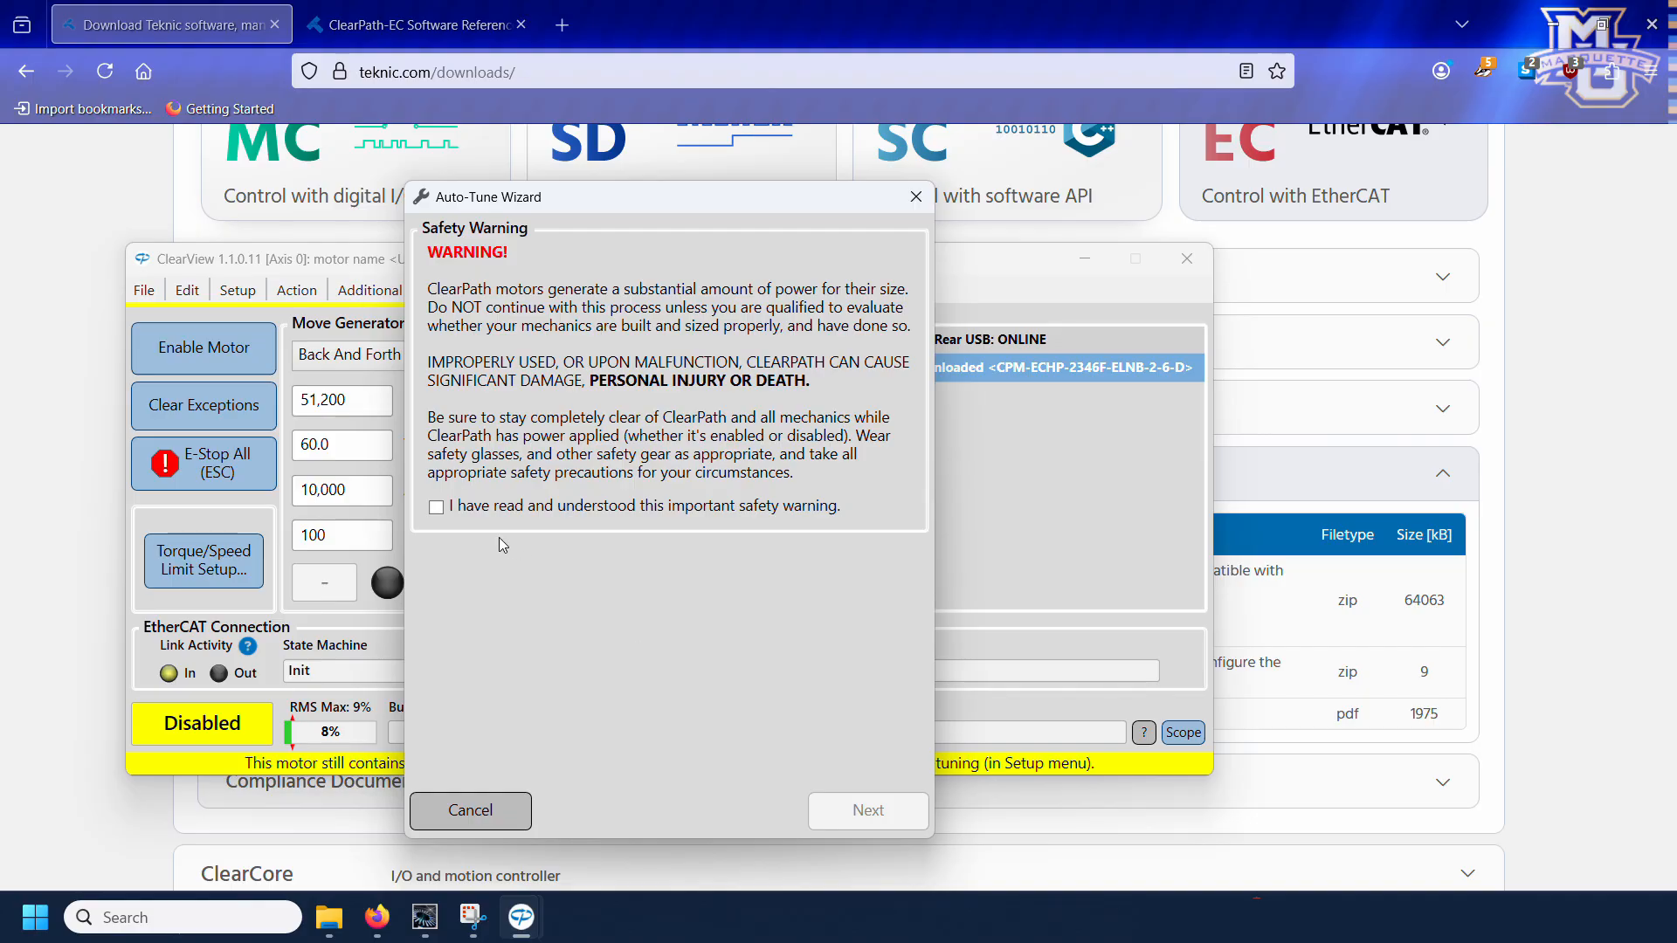
click(436, 507)
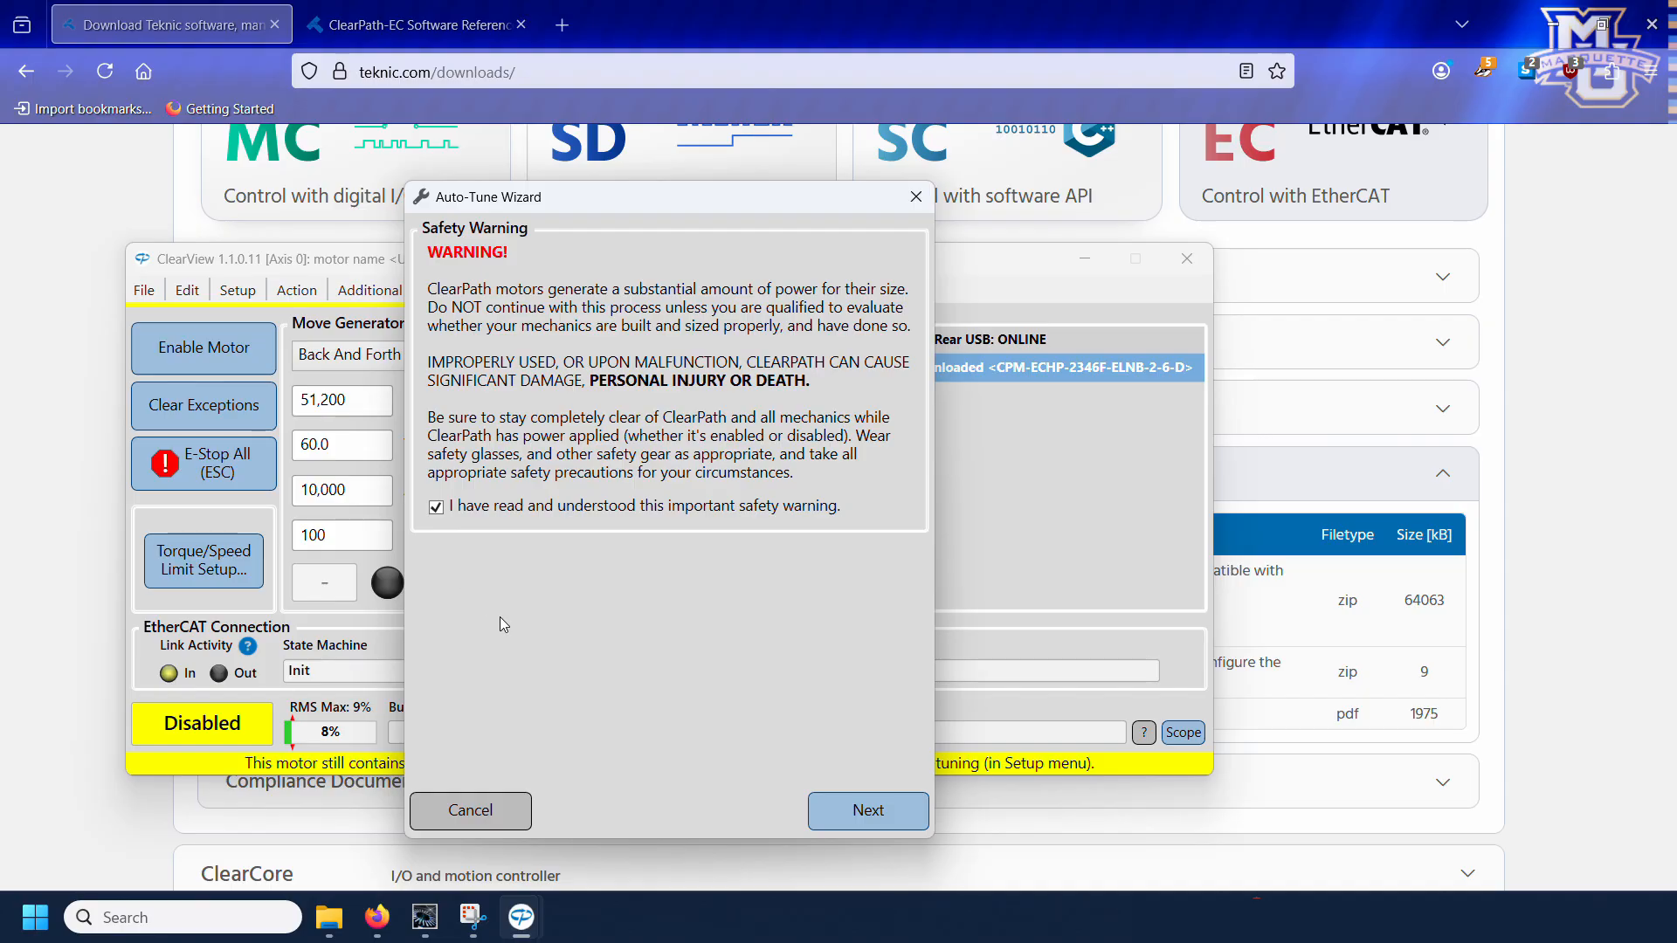
click(876, 811)
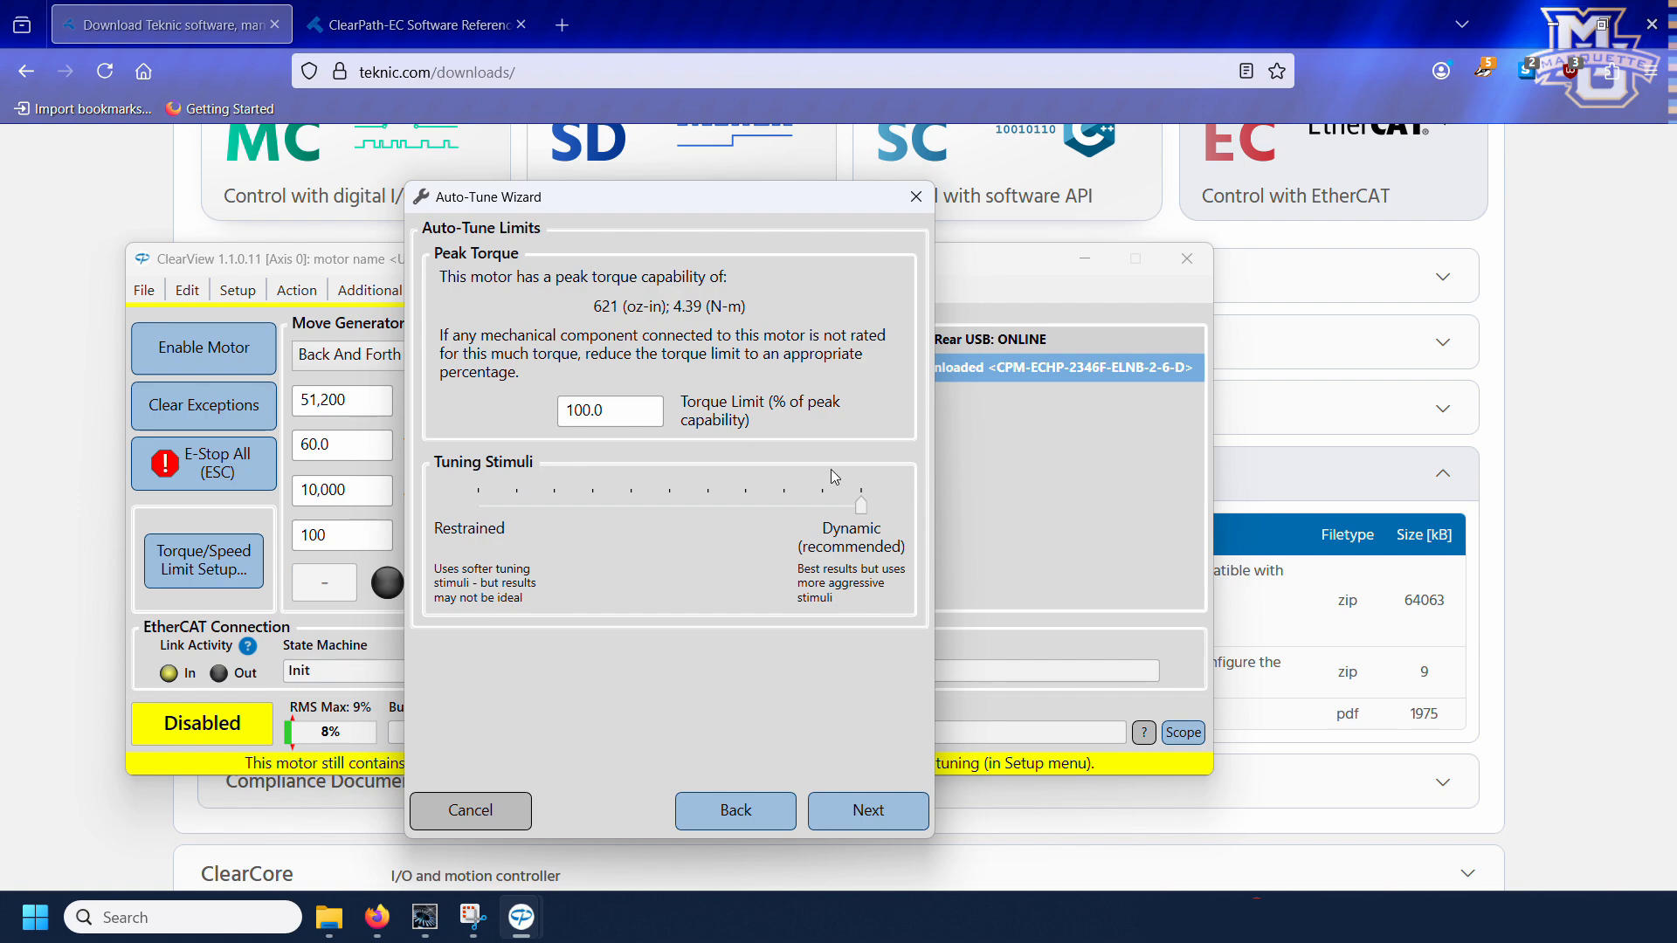
Step: Shift the auto-tune stimuli toward Restrained and accept a maximum velocity of 2,000 RPM with limited rotation
mouse_move(862, 505)
drag(862, 505, 632, 505)
click(853, 796)
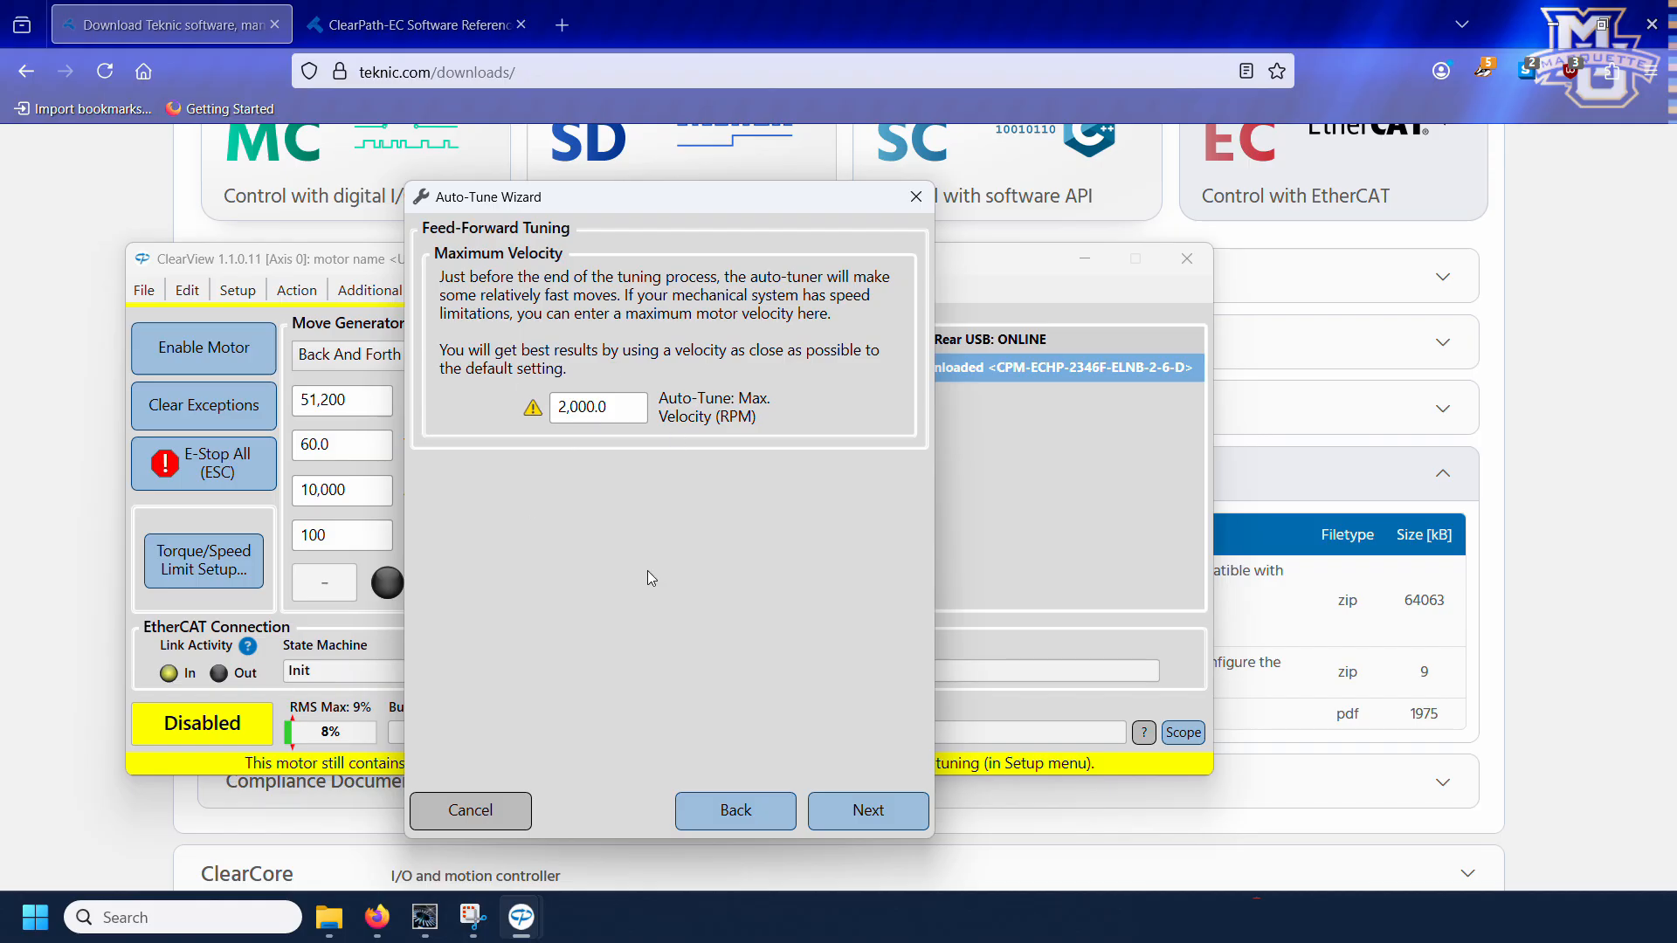
click(861, 792)
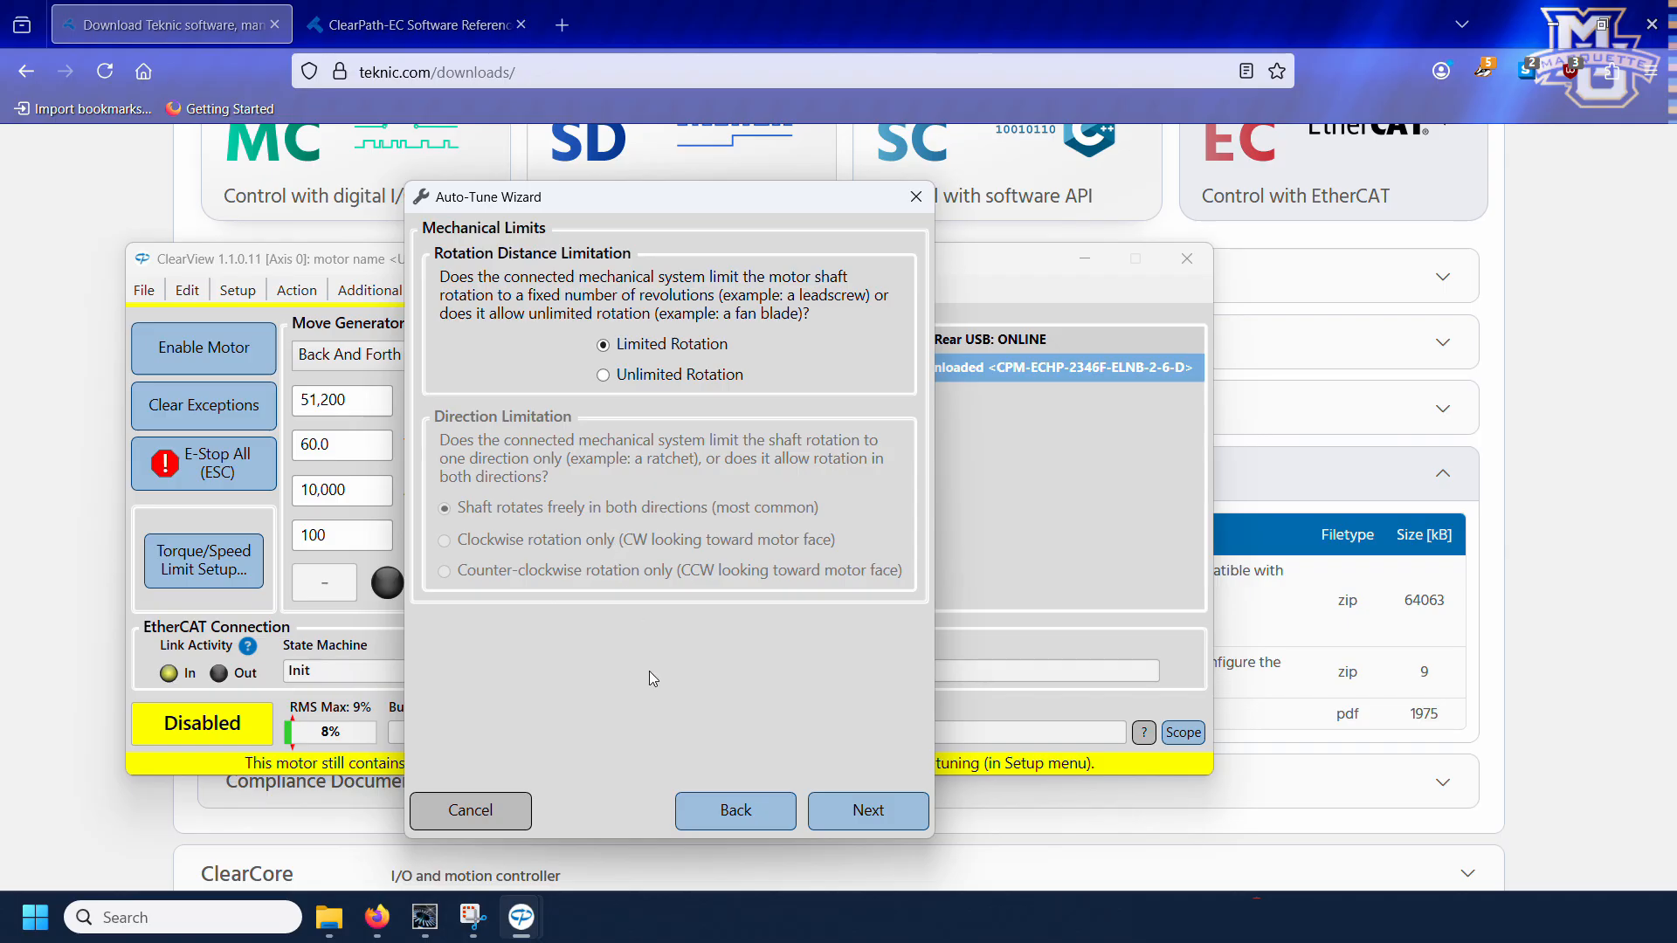
click(868, 810)
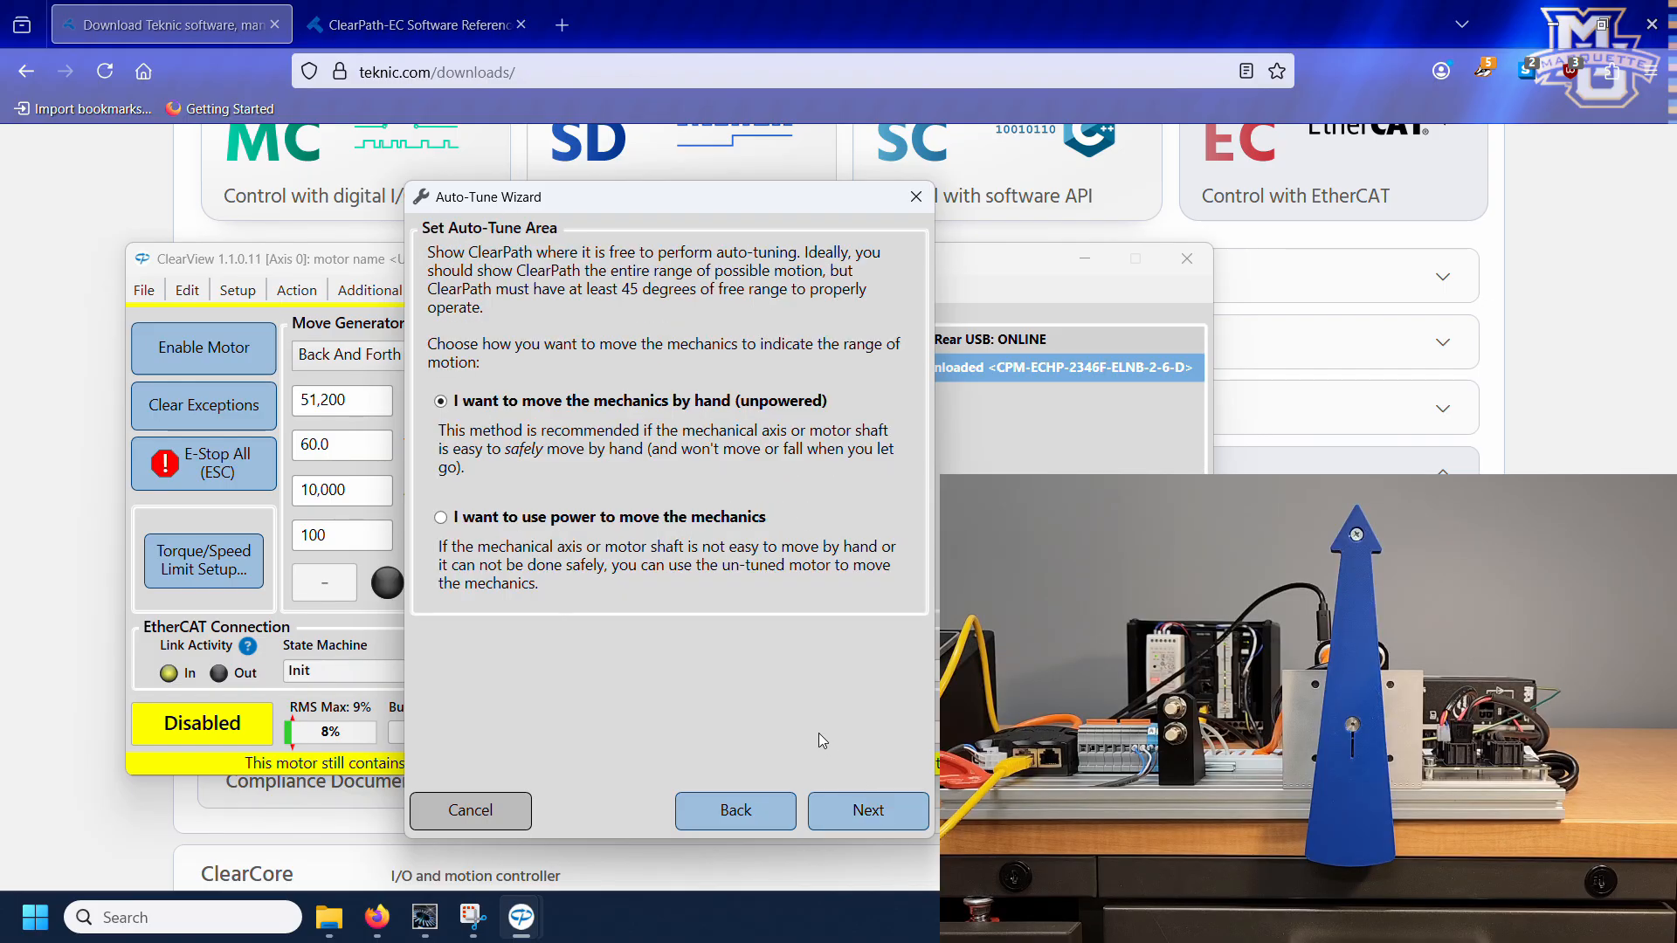
Step: Choose moving the mechanics by hand to define the auto-tune area, accept the settings summary, and run the auto-tuning
click(848, 813)
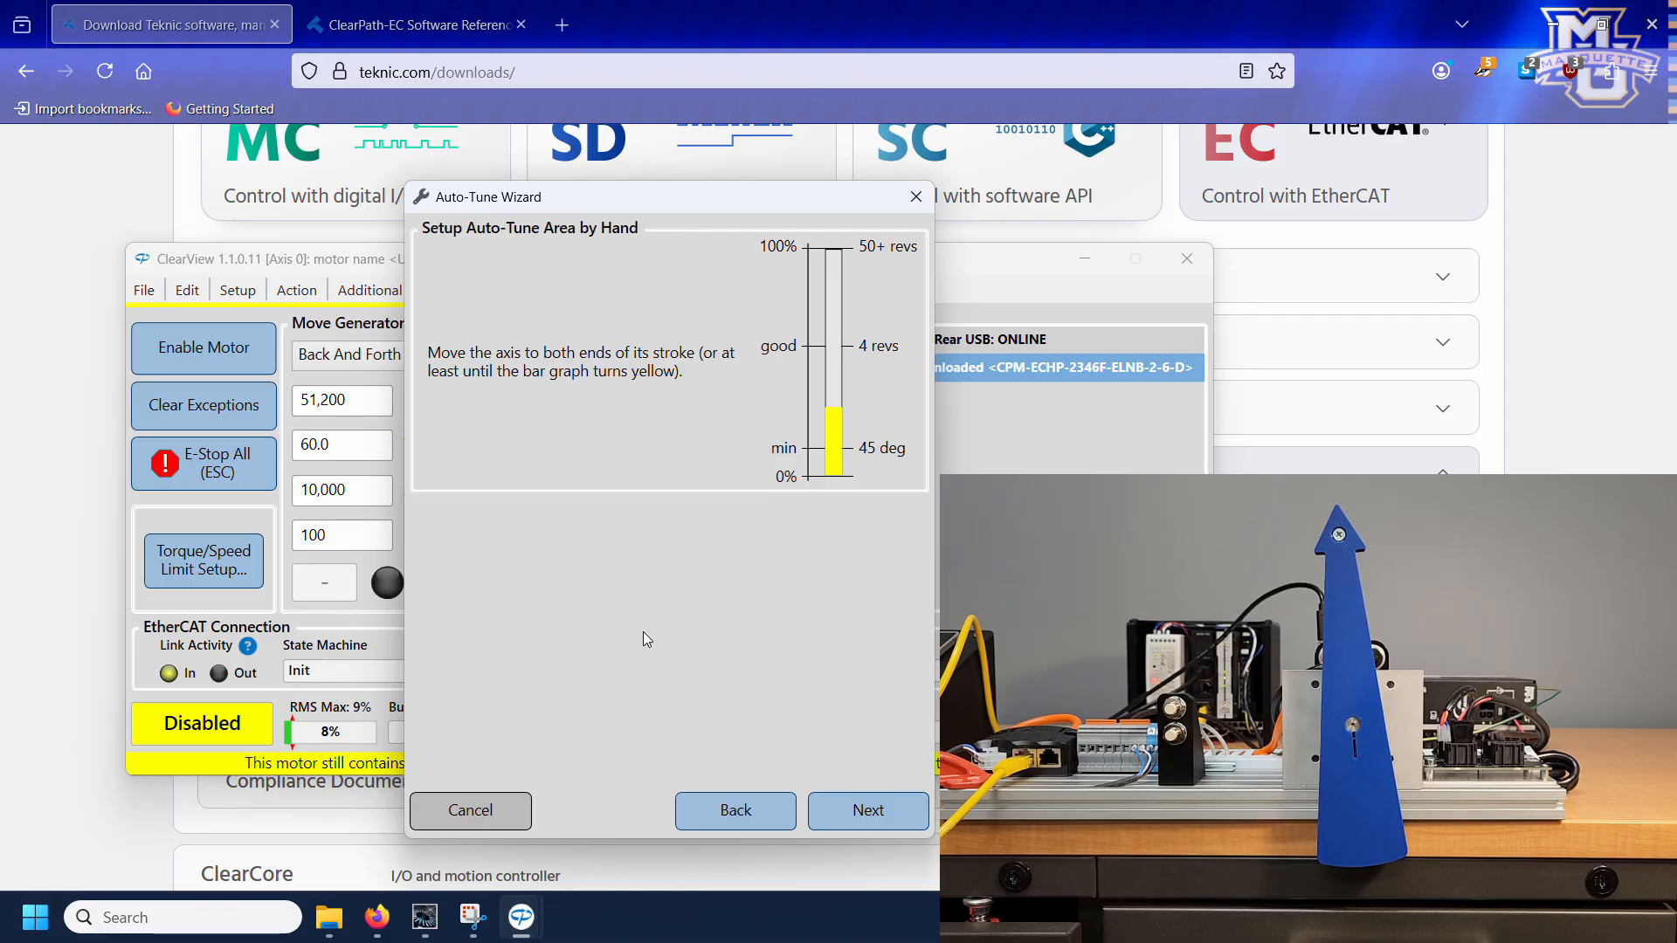
click(850, 815)
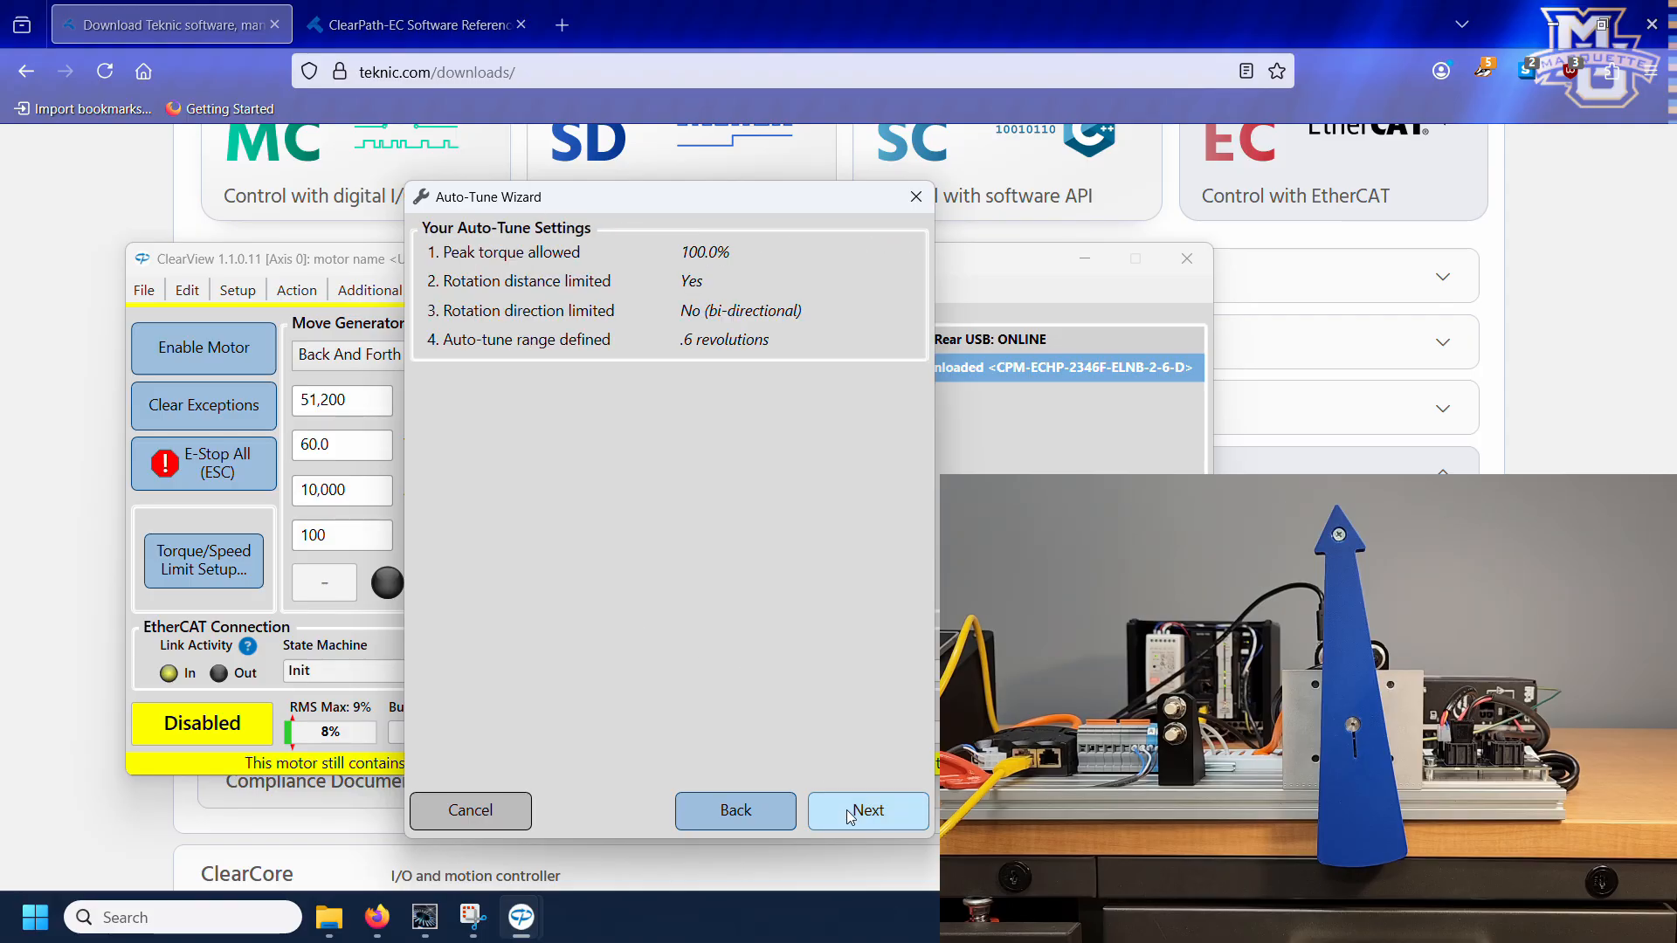
click(850, 815)
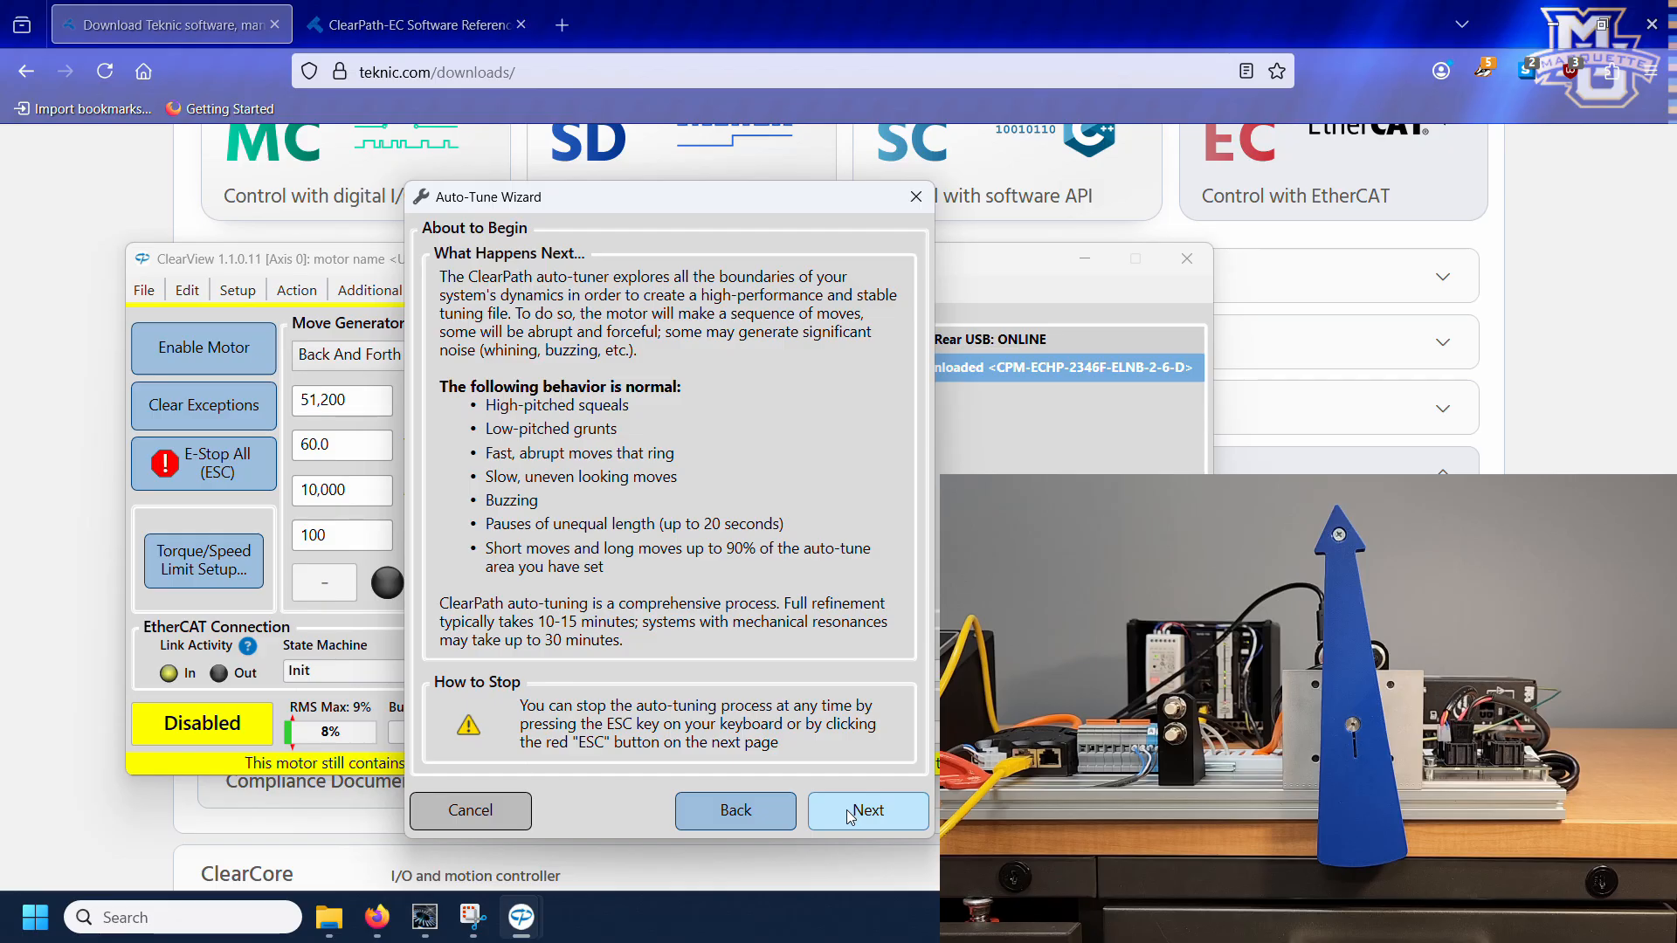
click(850, 815)
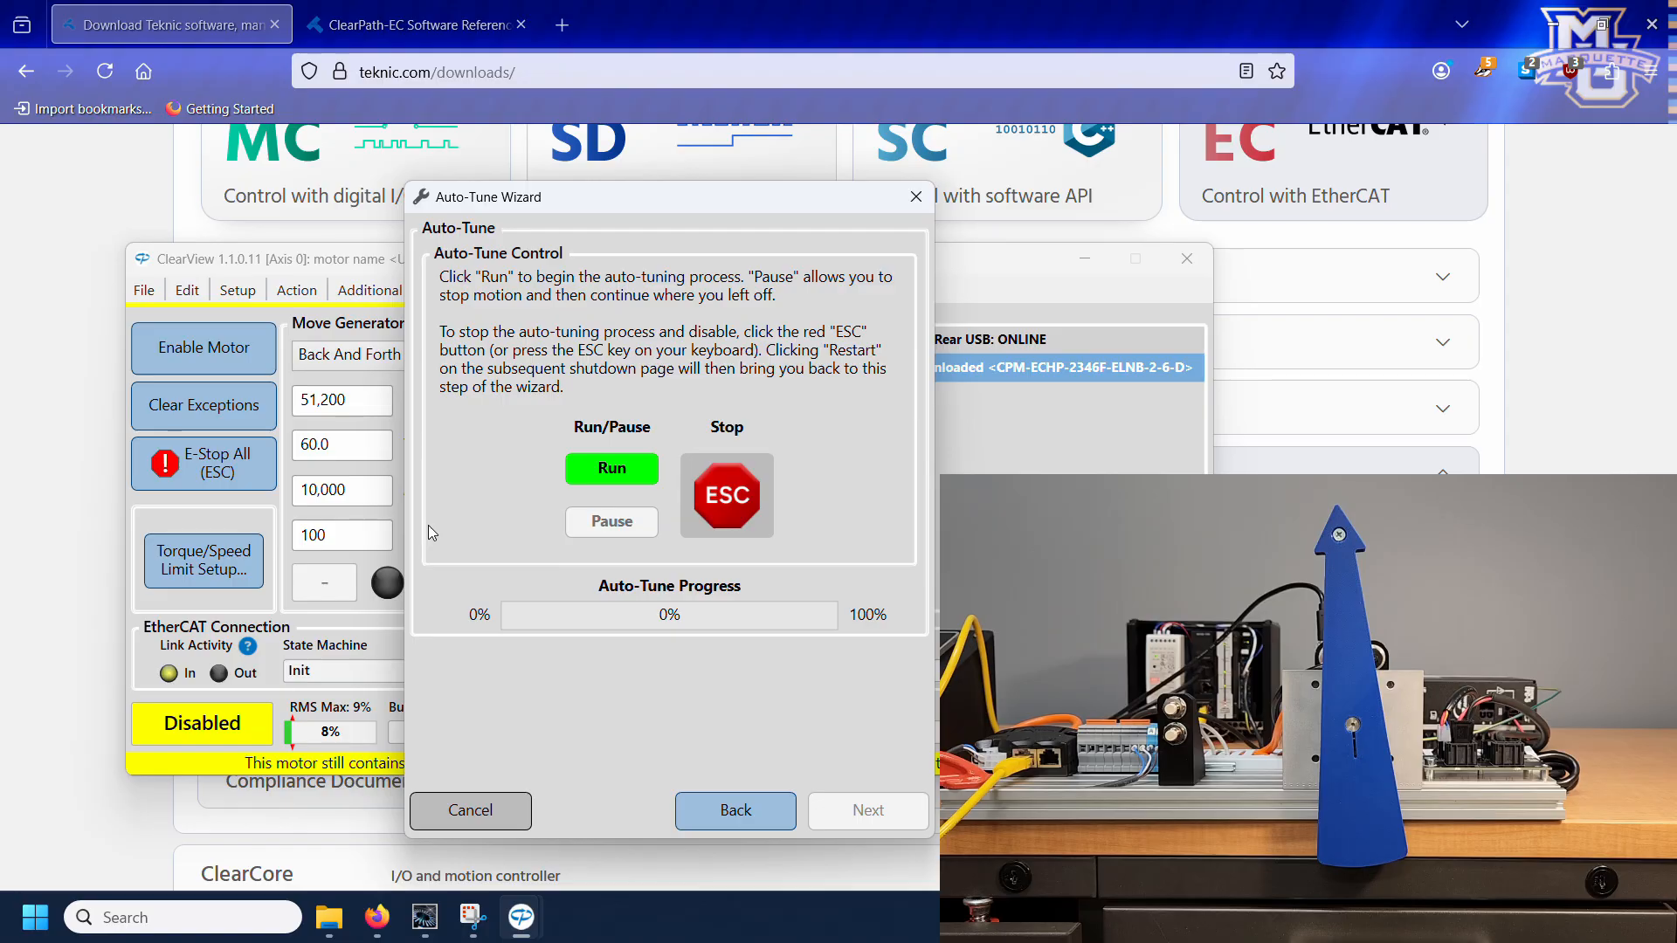
click(594, 474)
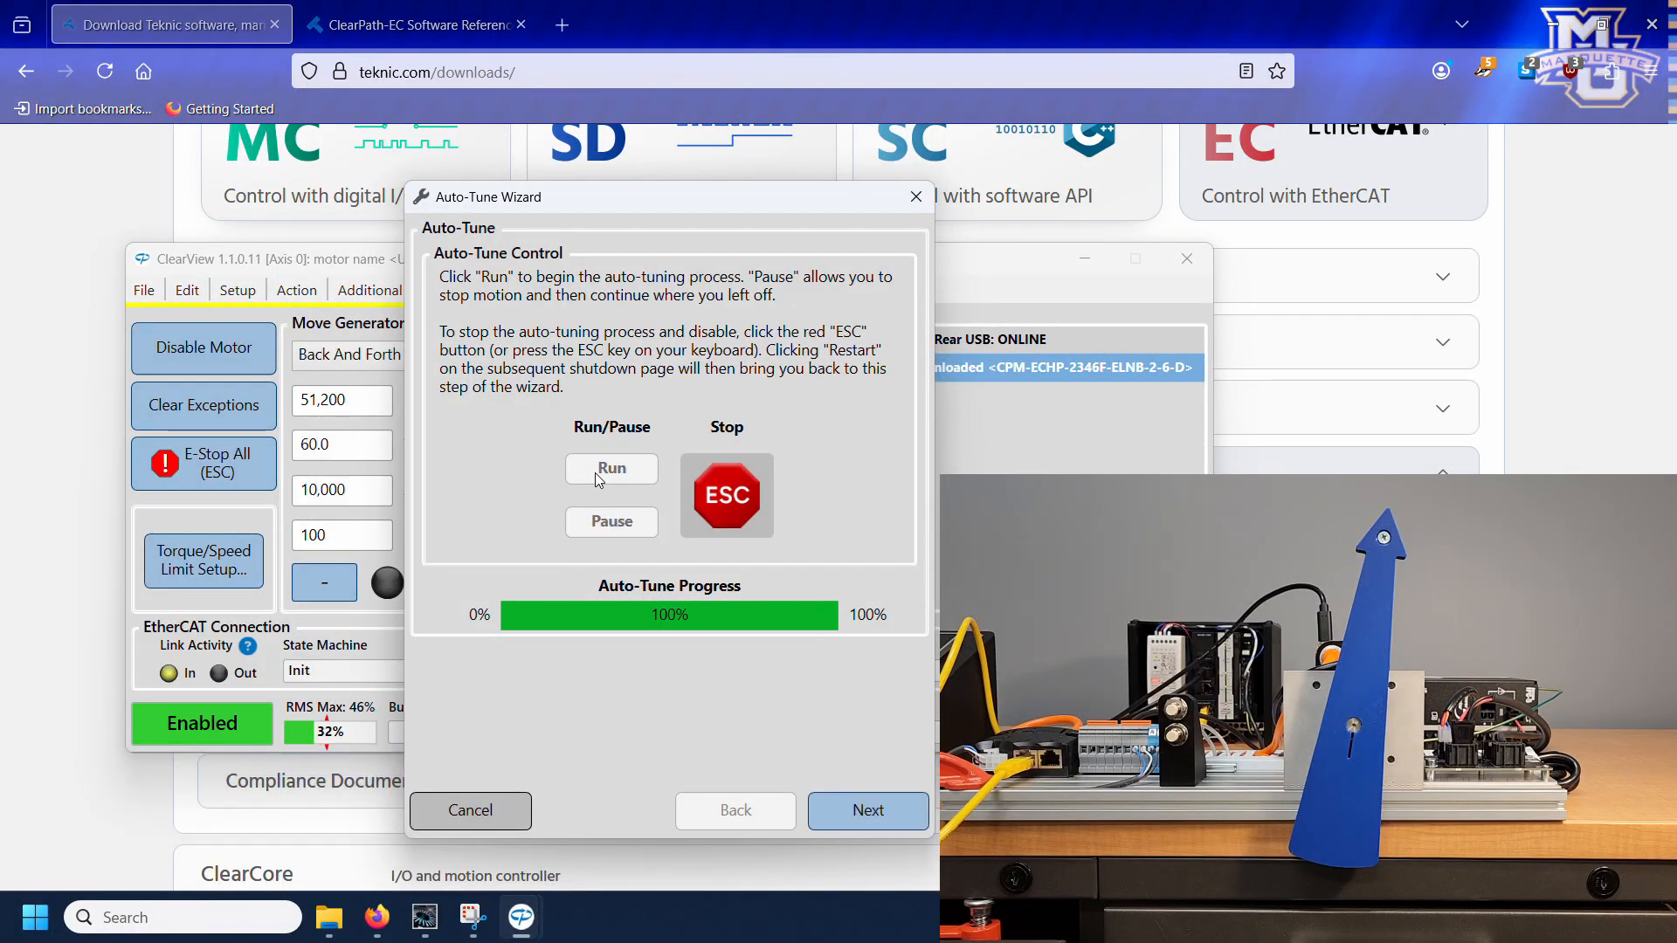
Step: Disable the motor after auto-tuning and finish the wizard without changing the motor identity settings
click(867, 812)
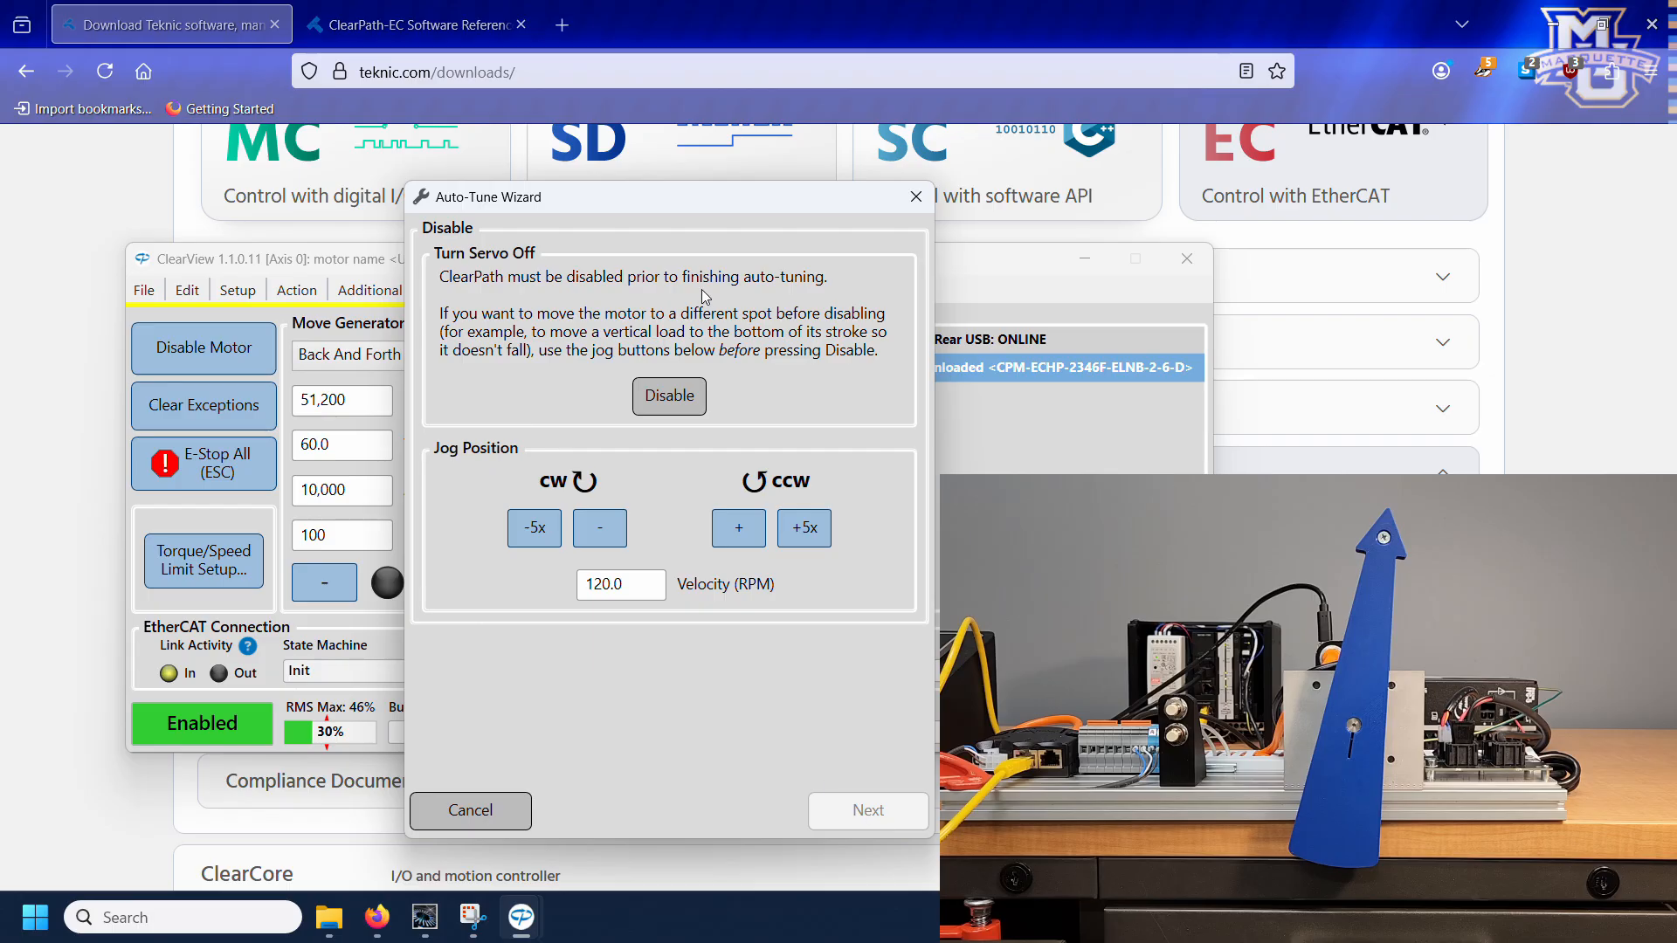
click(669, 405)
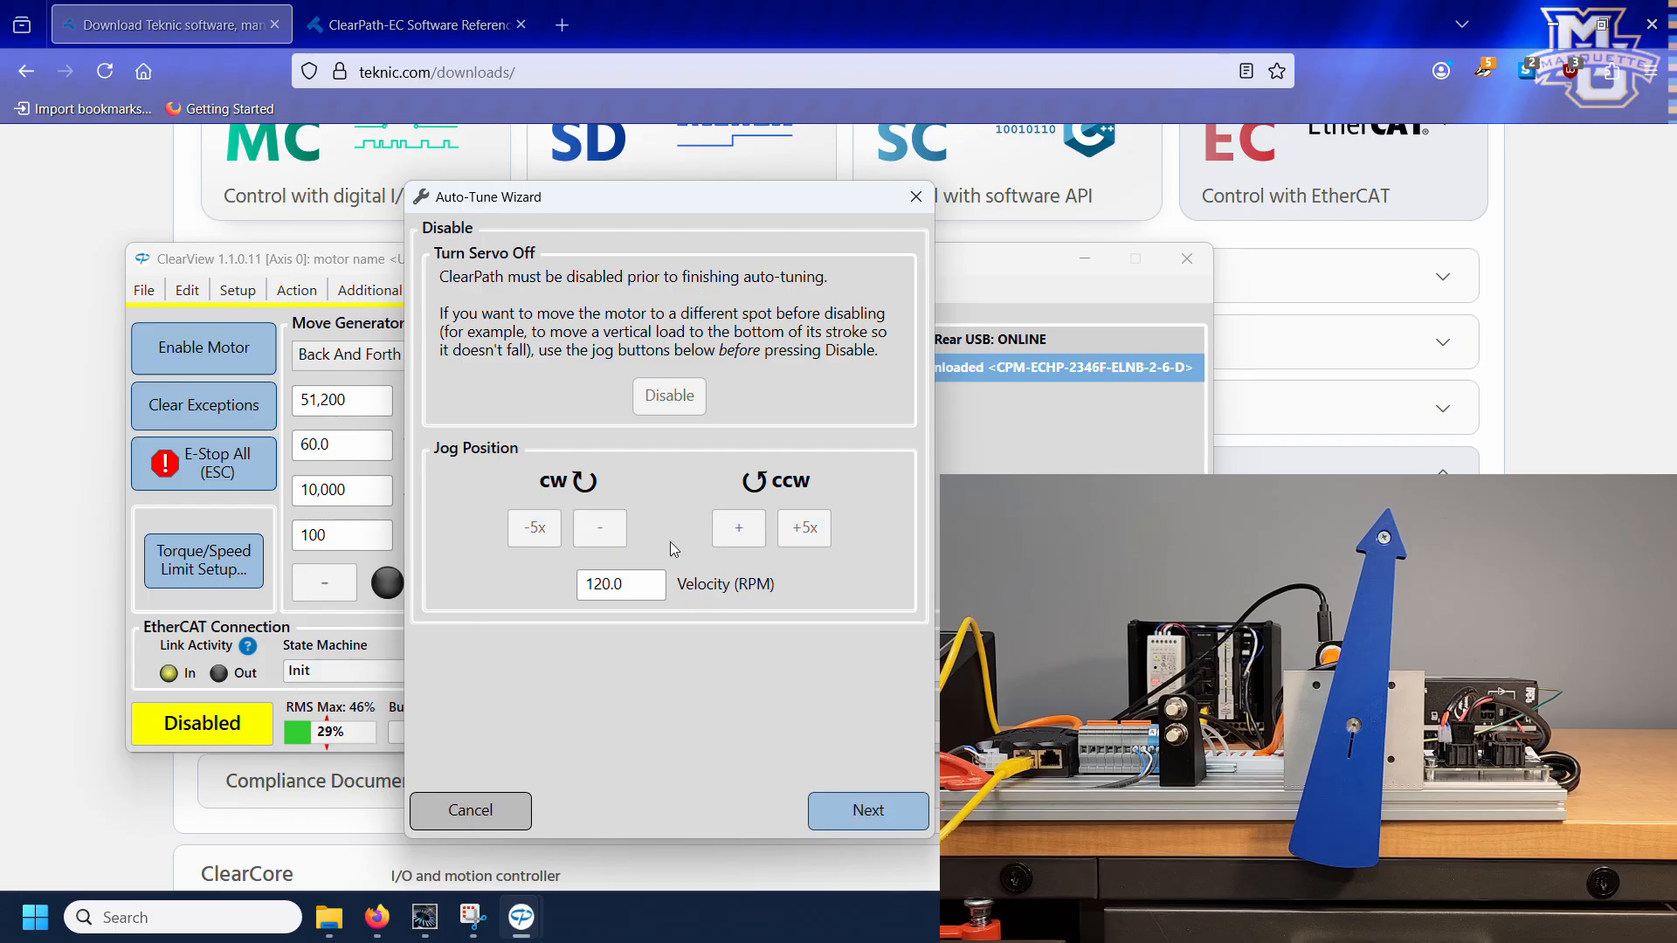
click(843, 807)
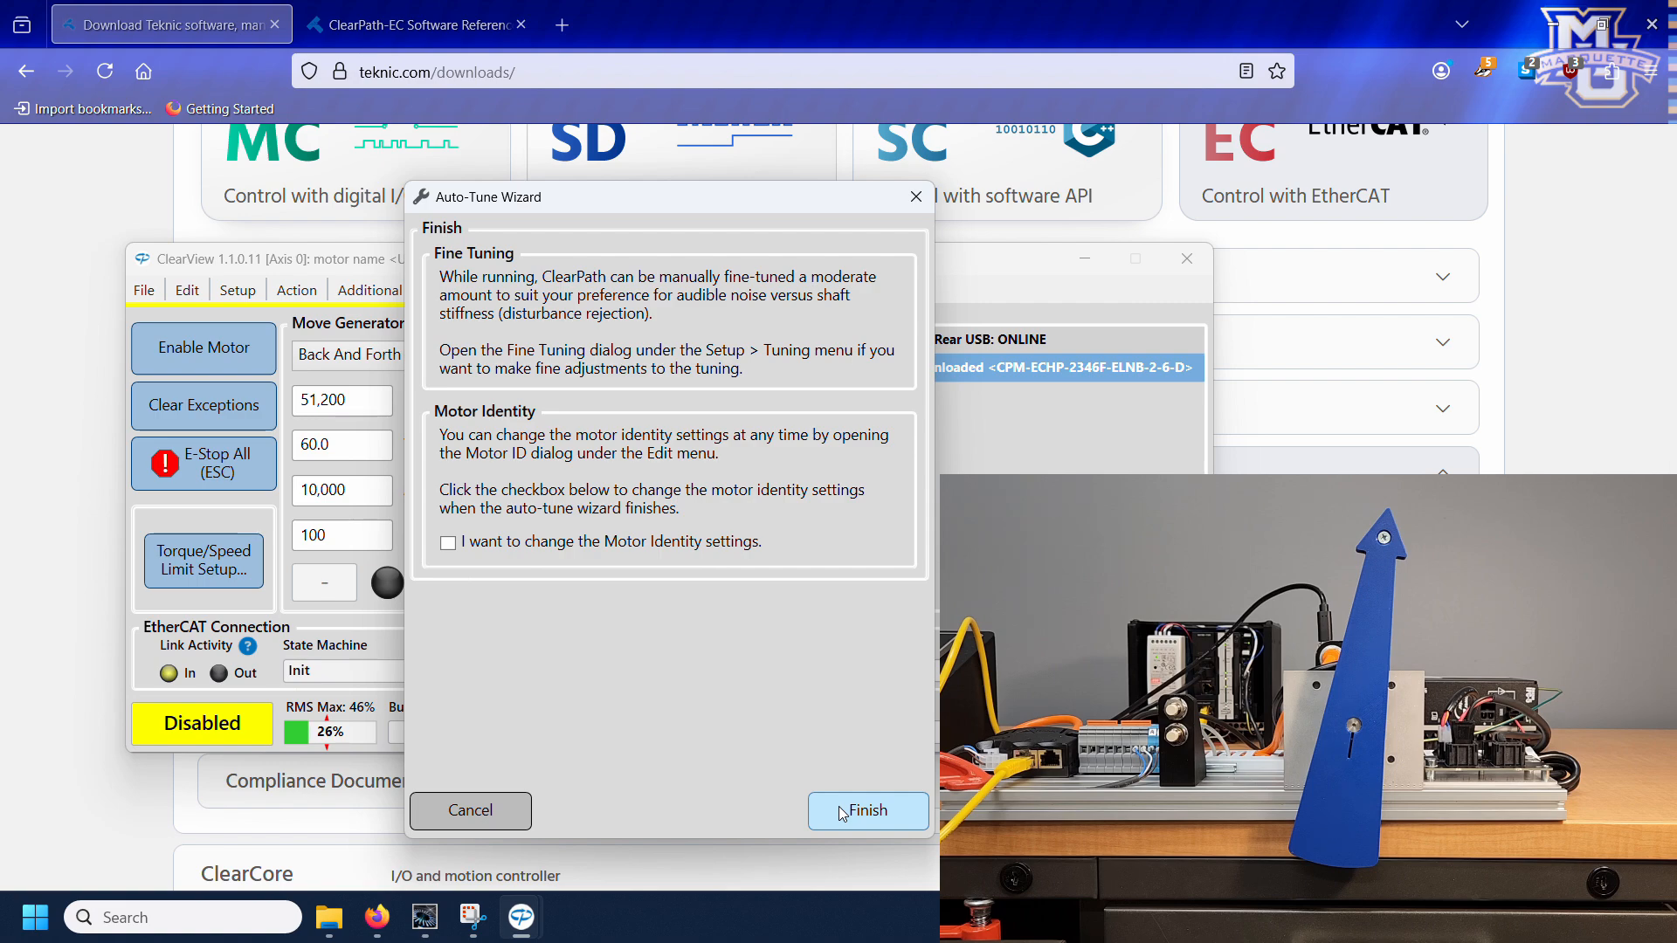
click(842, 812)
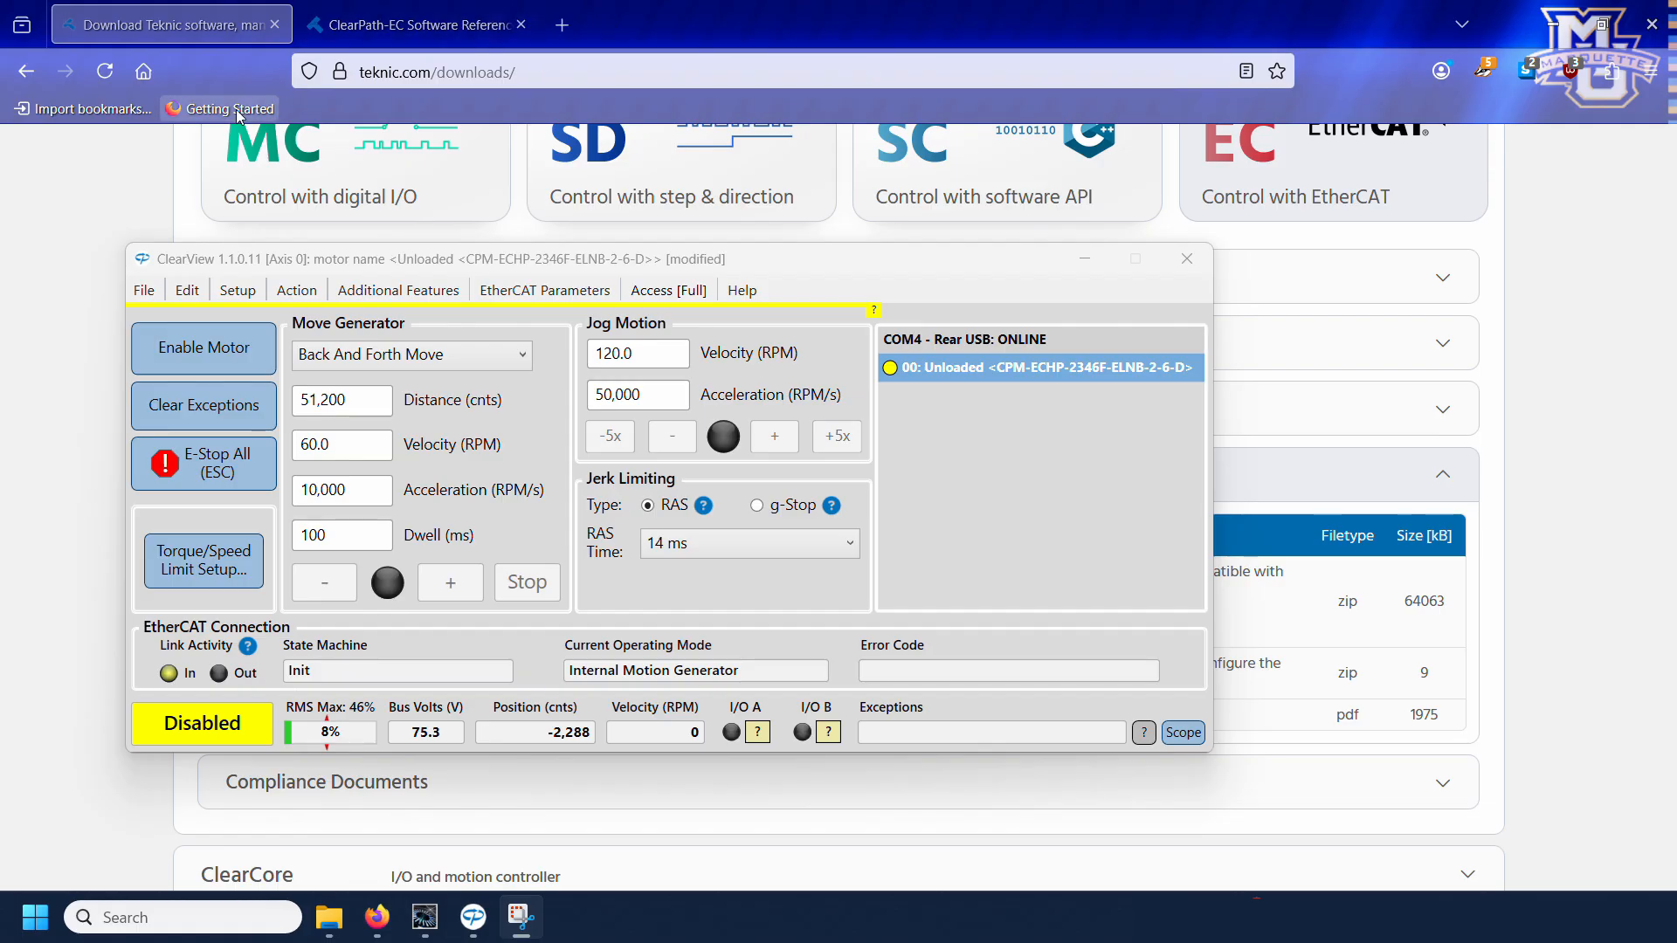
Step: Check Sysmac Studio's UserEsiFiles folder in File Explorer for the Teknic_ClearPathEC_ESI file
click(71, 227)
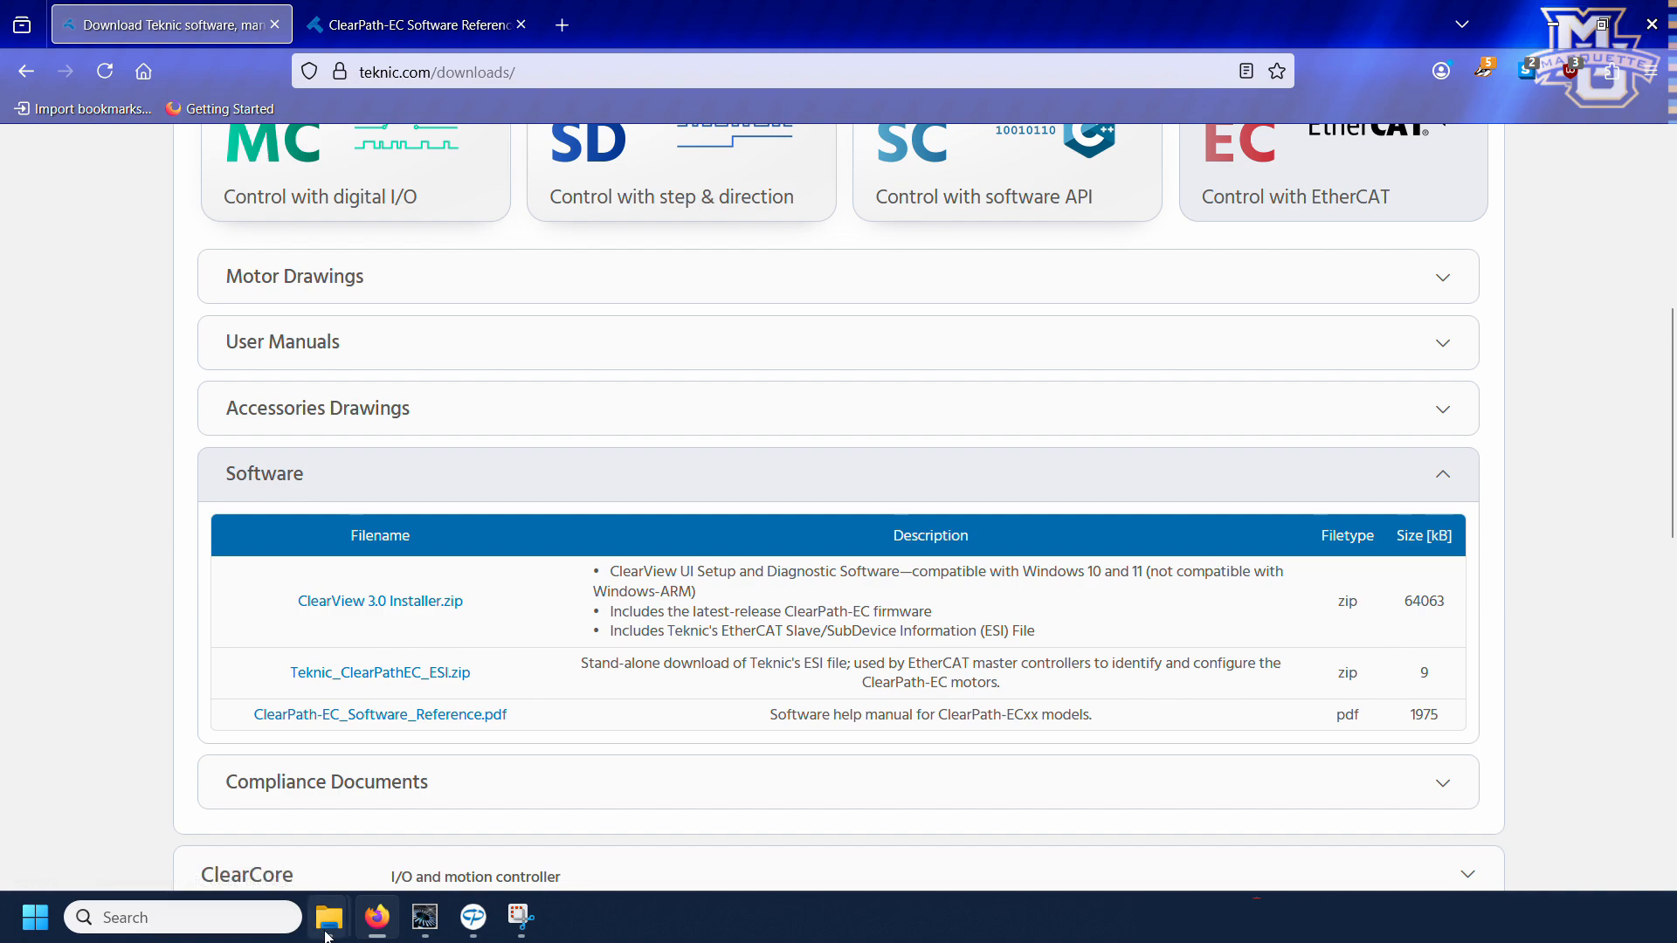
mouse_move(326, 932)
click(219, 834)
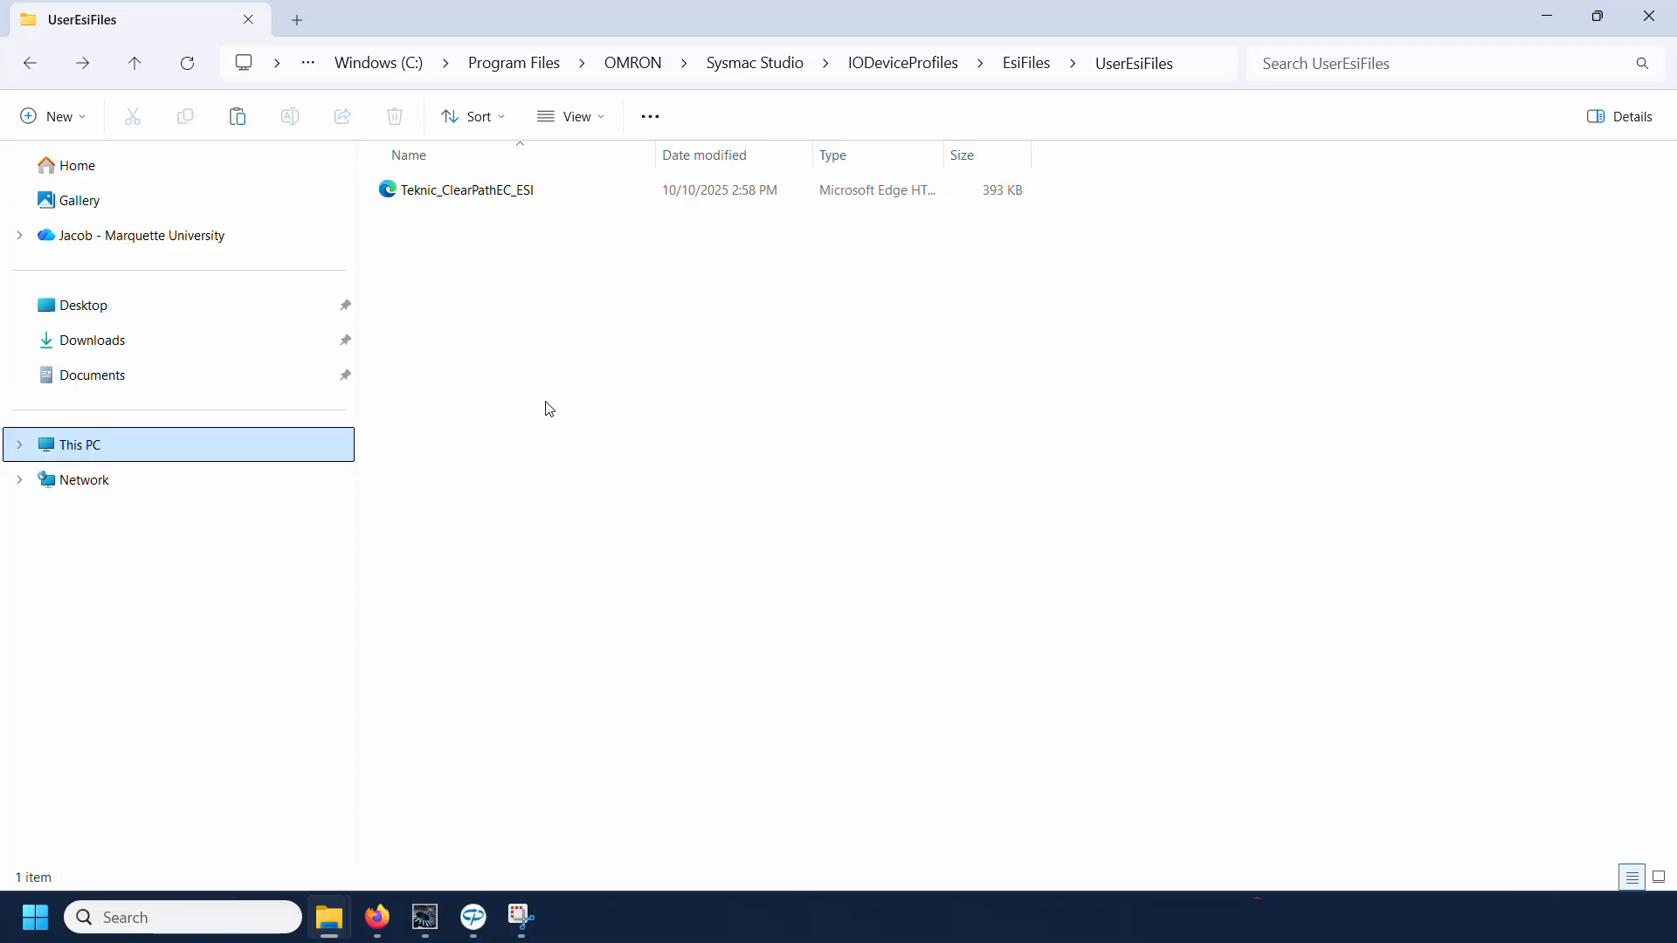
Step: Switch to Sysmac Studio and start a new project named "Omron NJ-NX with Teknic ClearPath-EC"
click(427, 924)
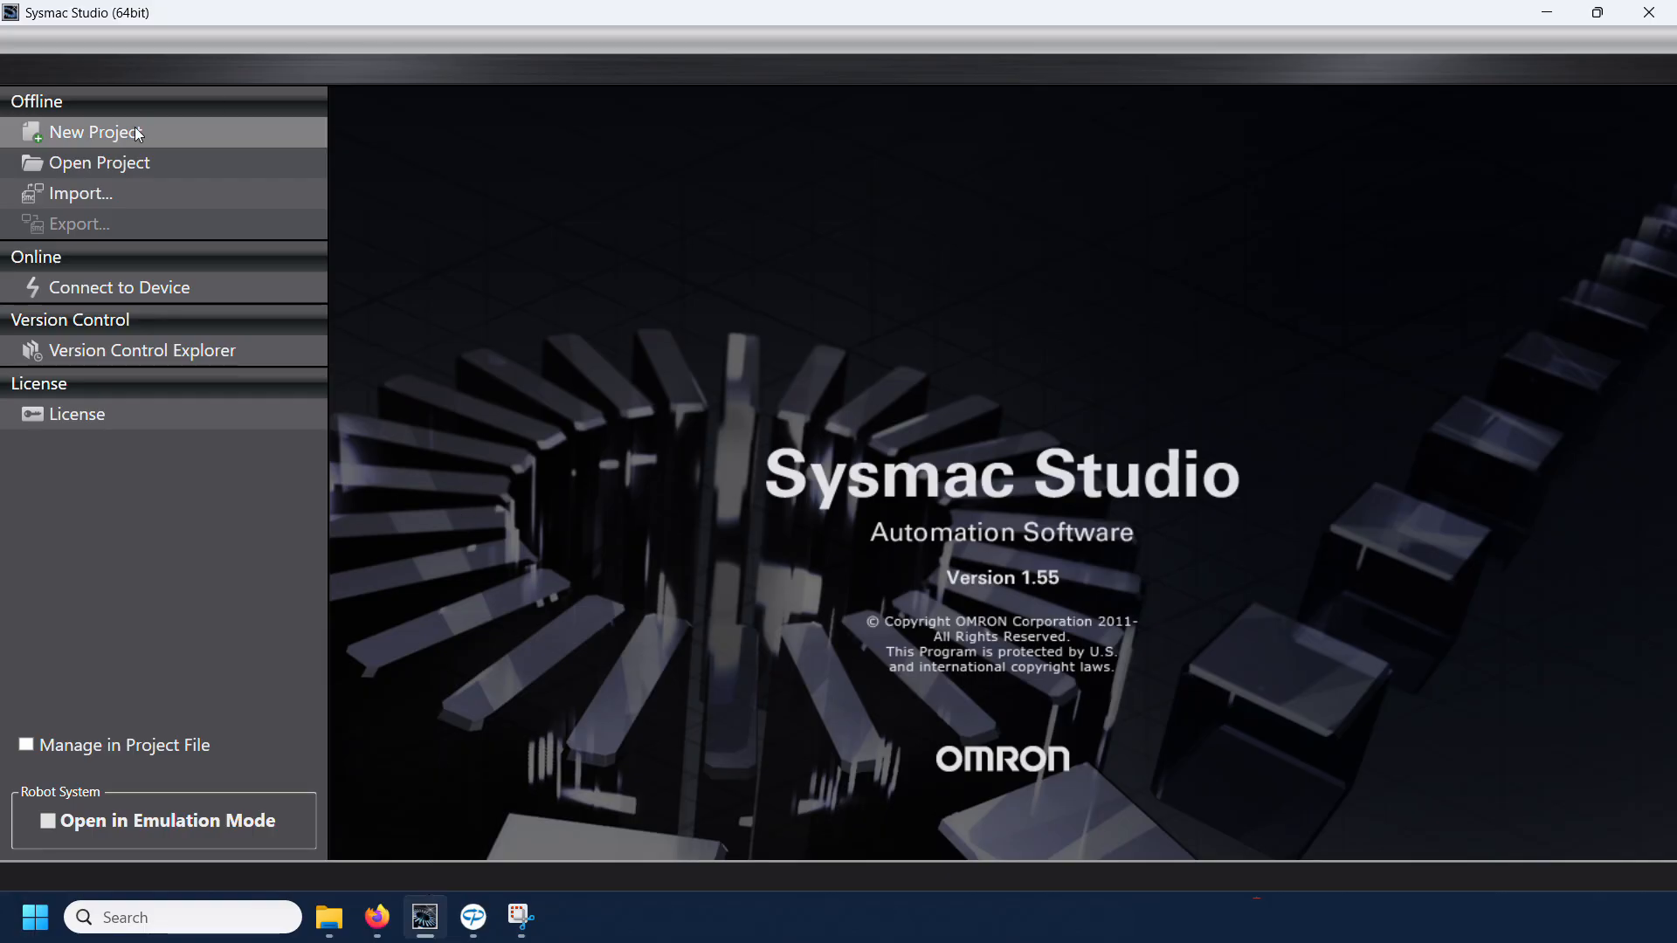
click(101, 132)
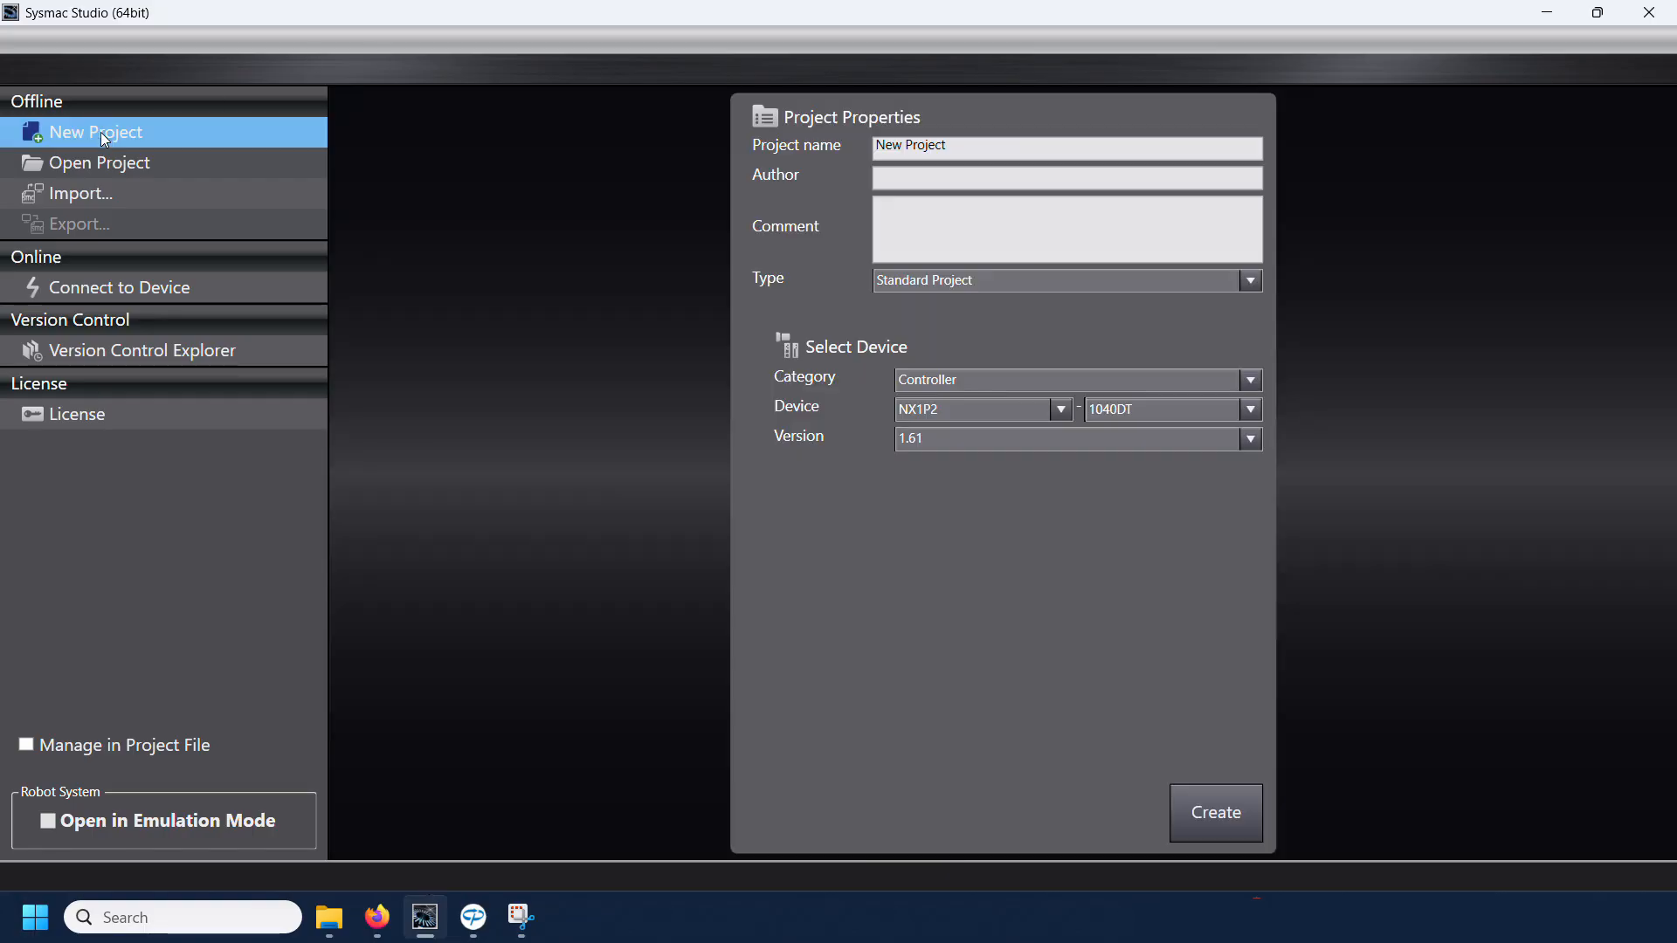
key(Tab)
text(Omron)
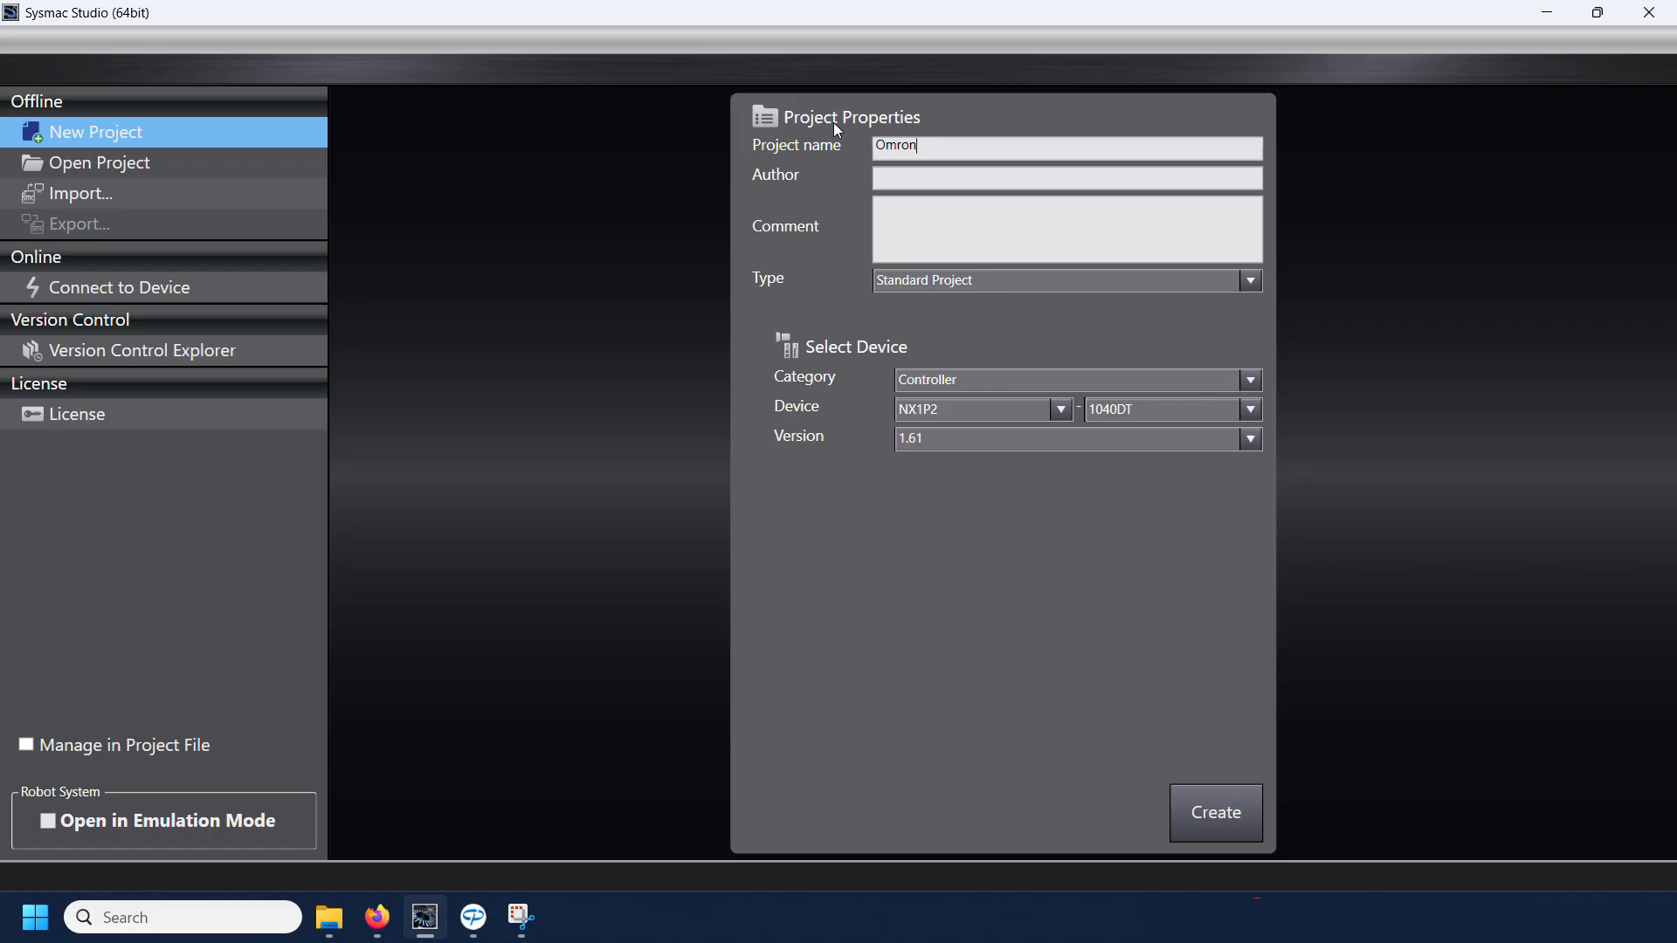
text( NJ-NX with Teknic Clearpath-EC)
key(Left)
key(Left)
key(Left)
key(Left)
key(Left)
key(Left)
key(BackSpace)
text(P)
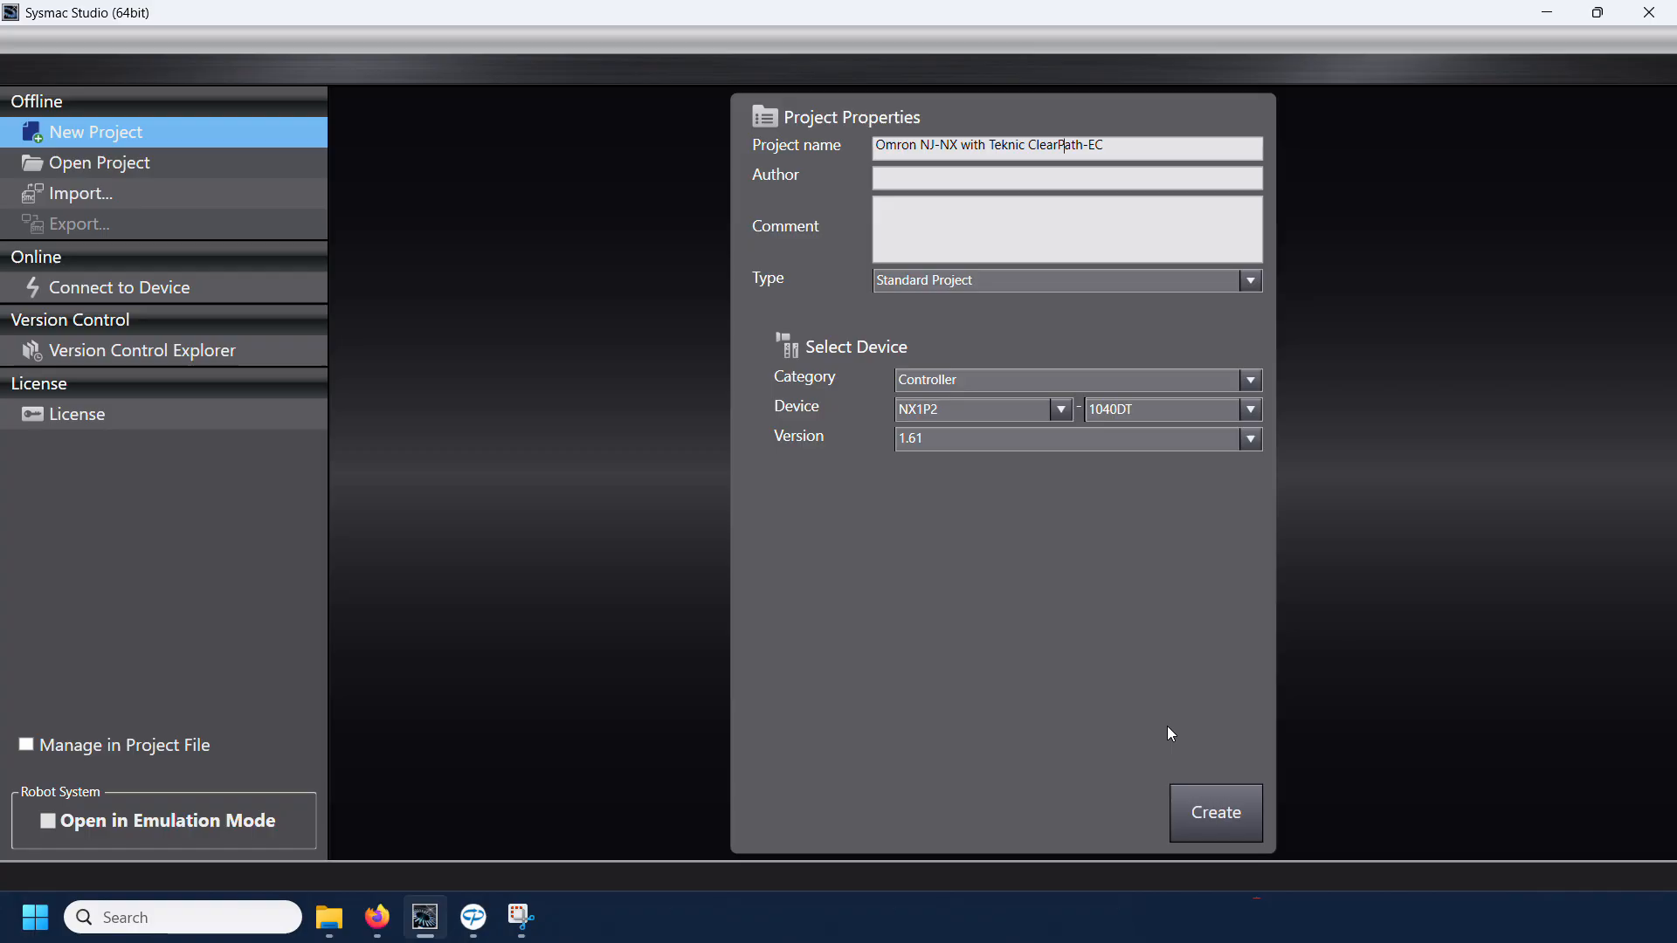
Step: Choose the NX102-1100 controller with version 1.50 and create the project
click(956, 412)
click(987, 468)
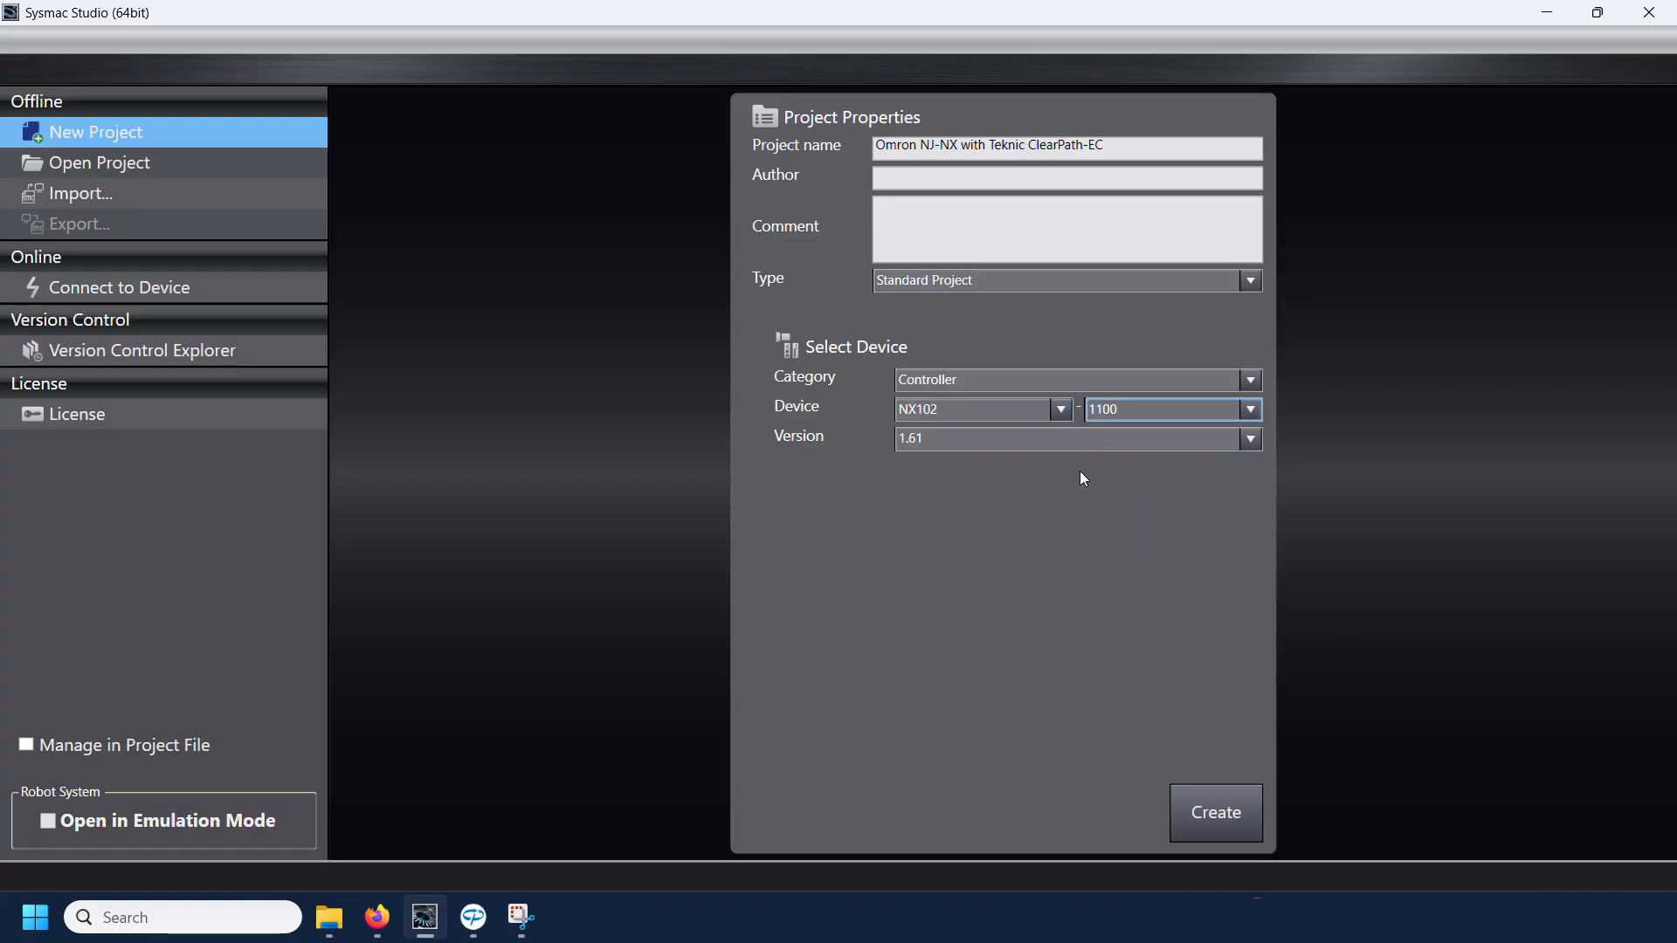
click(1076, 439)
click(930, 571)
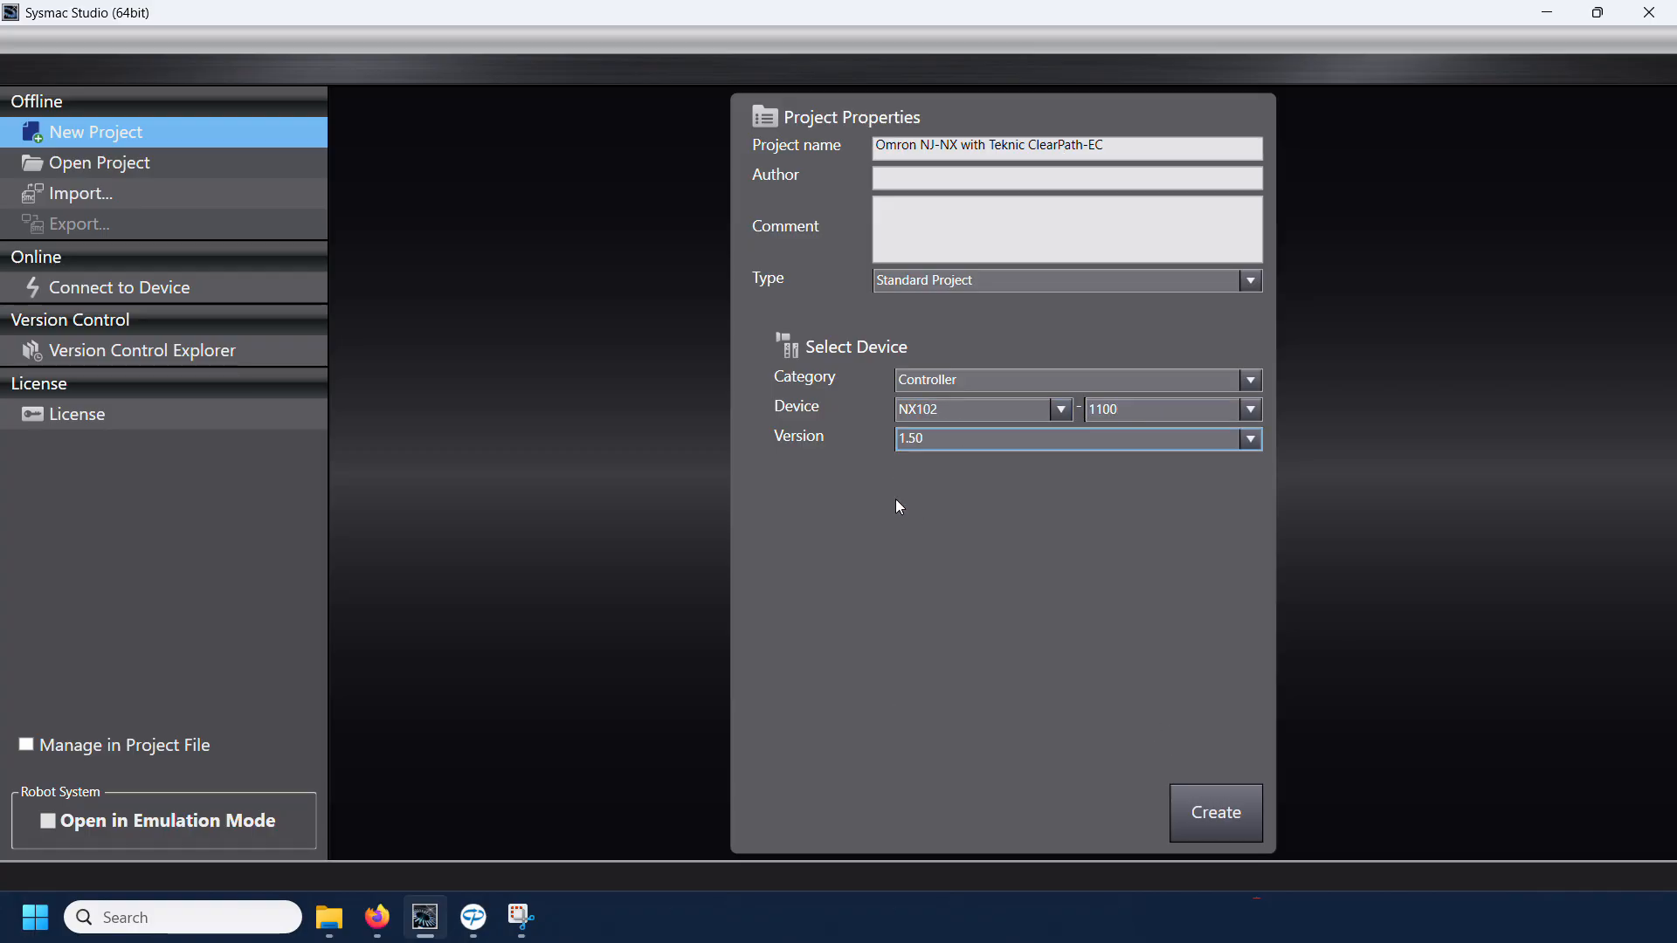
click(1236, 813)
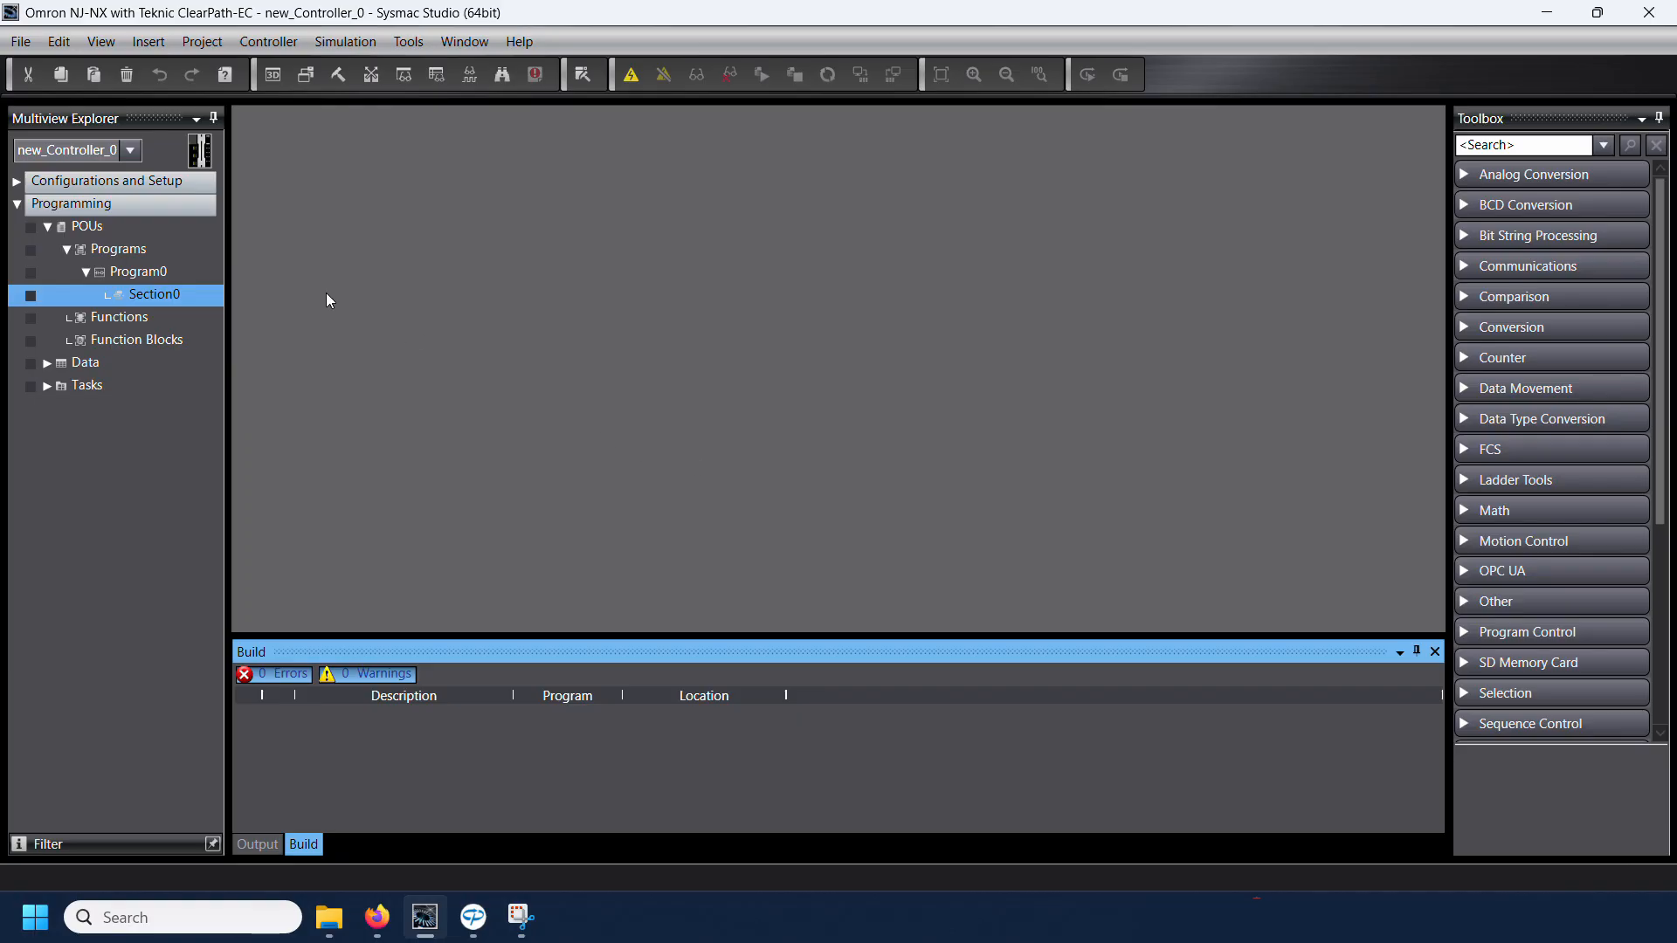
Step: Set the PrimaryTask period to 1 ms in the controller's Task Settings
click(18, 181)
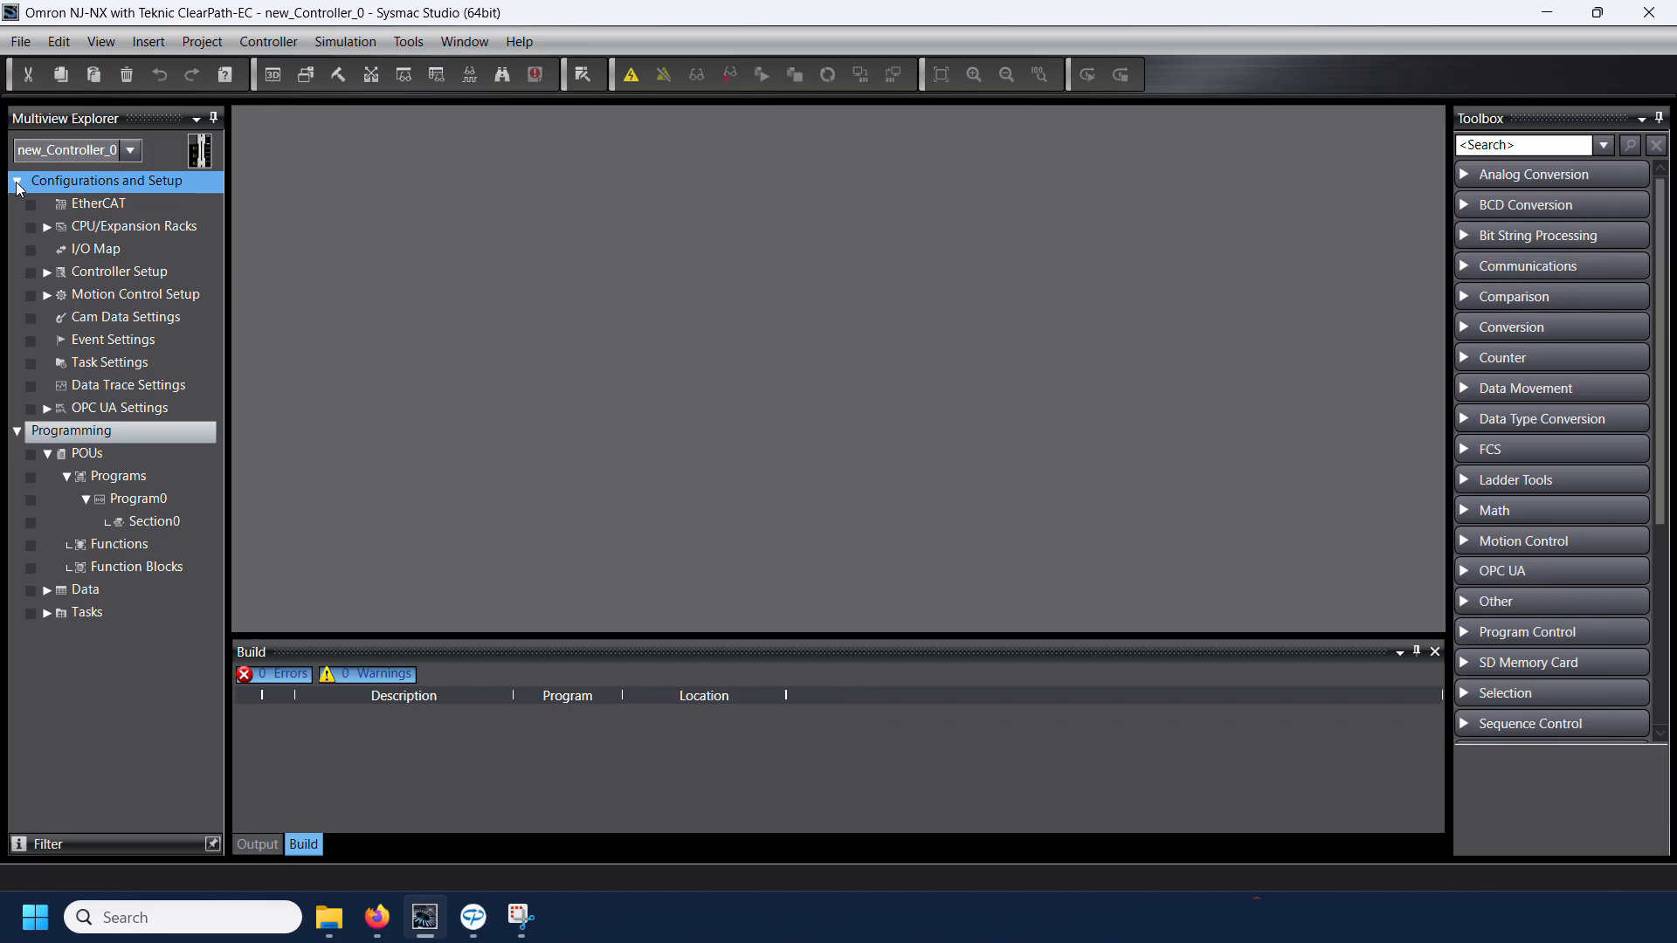
double_click(119, 362)
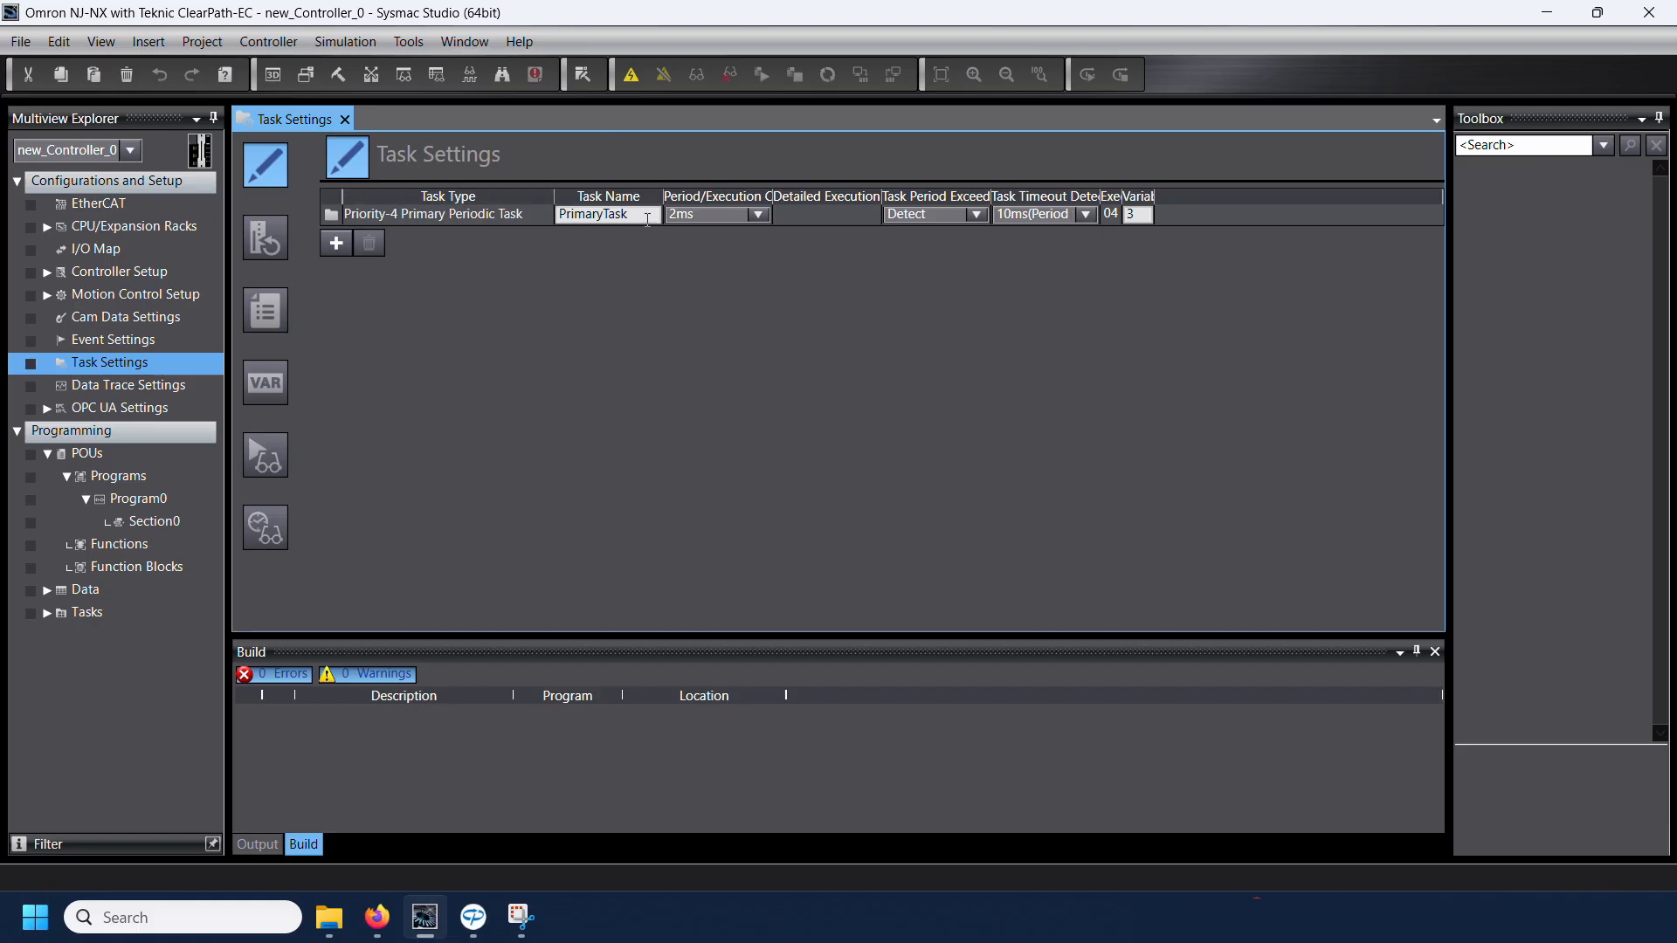
click(699, 218)
click(699, 218)
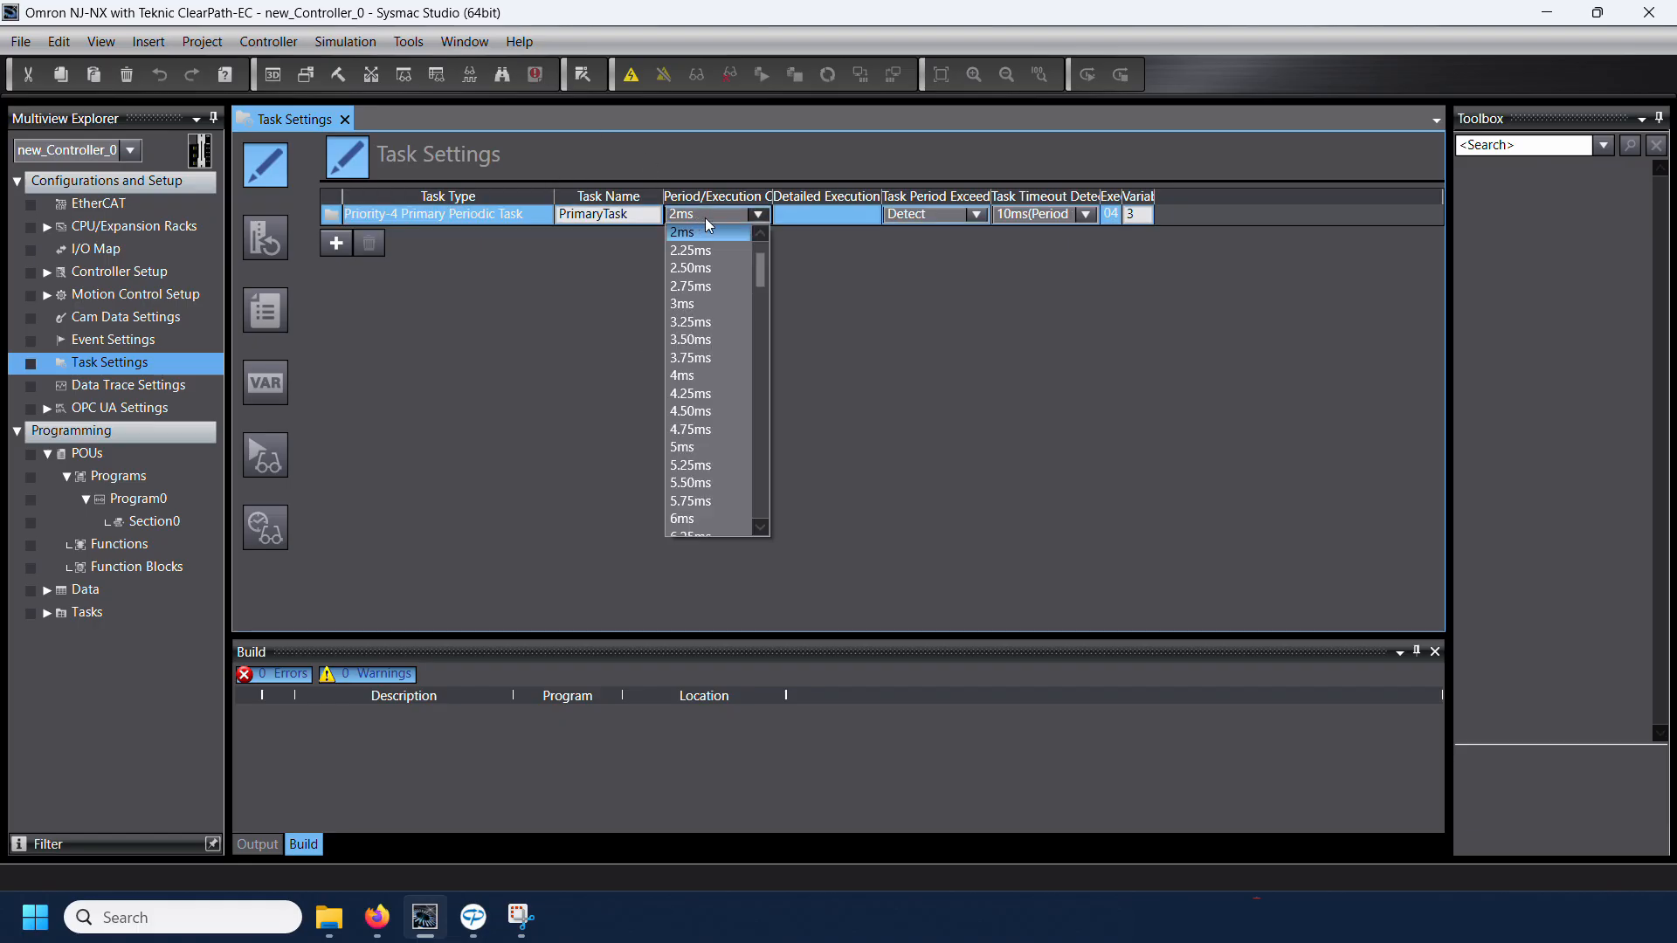
click(760, 234)
scroll(759, 236, up, 1)
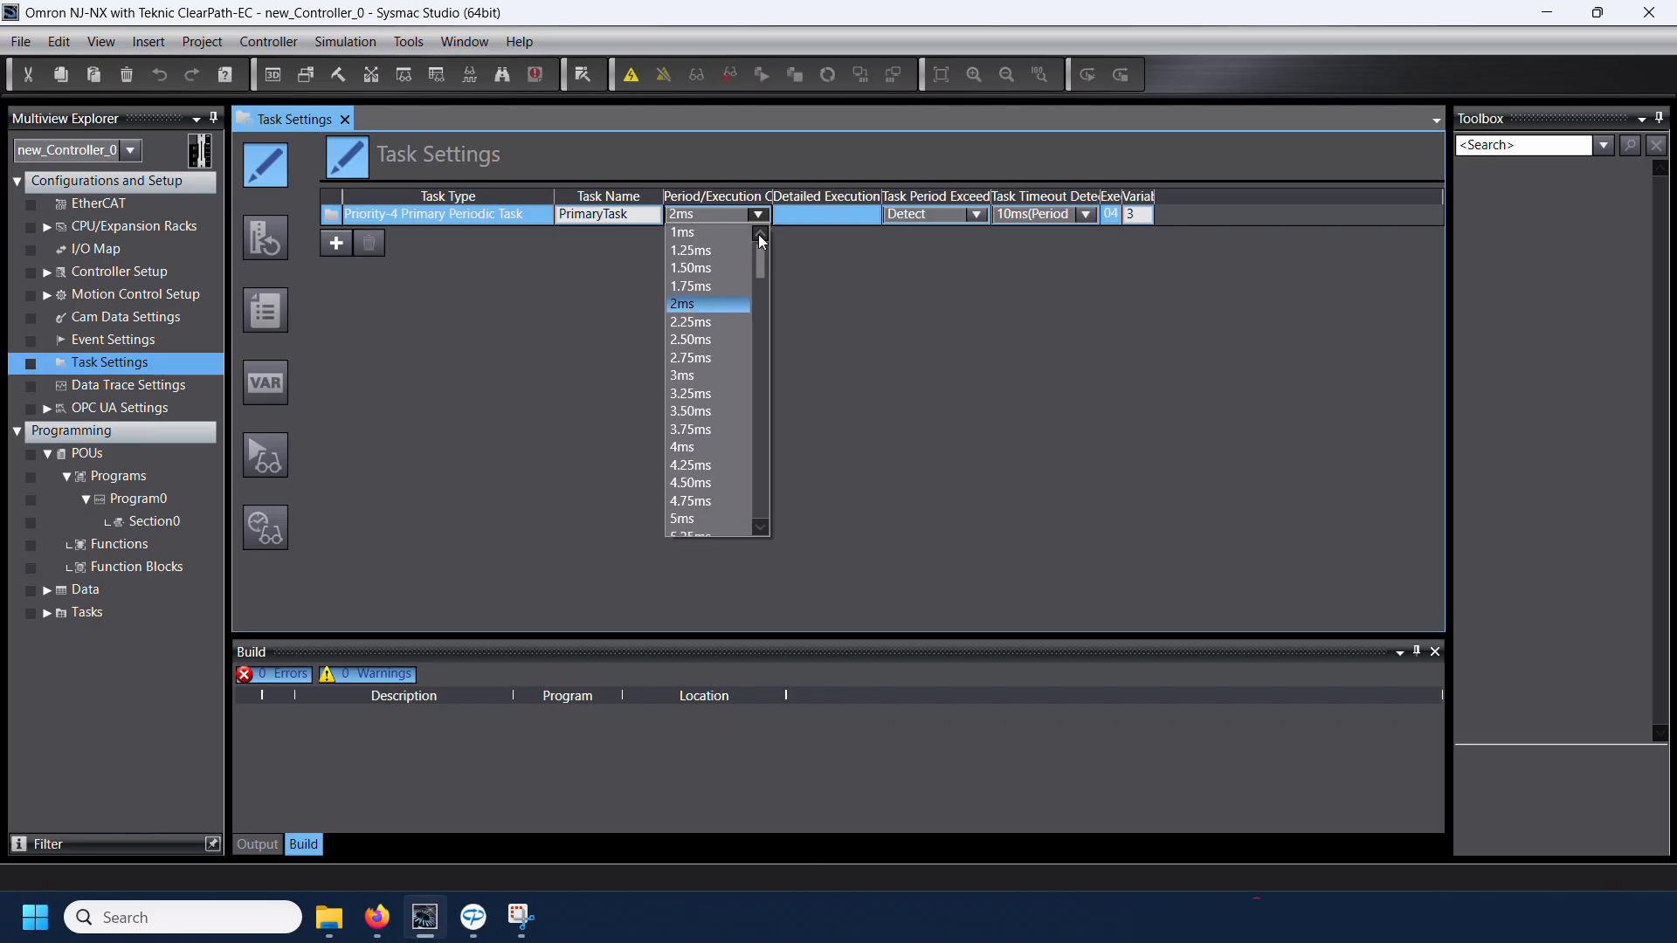
click(714, 234)
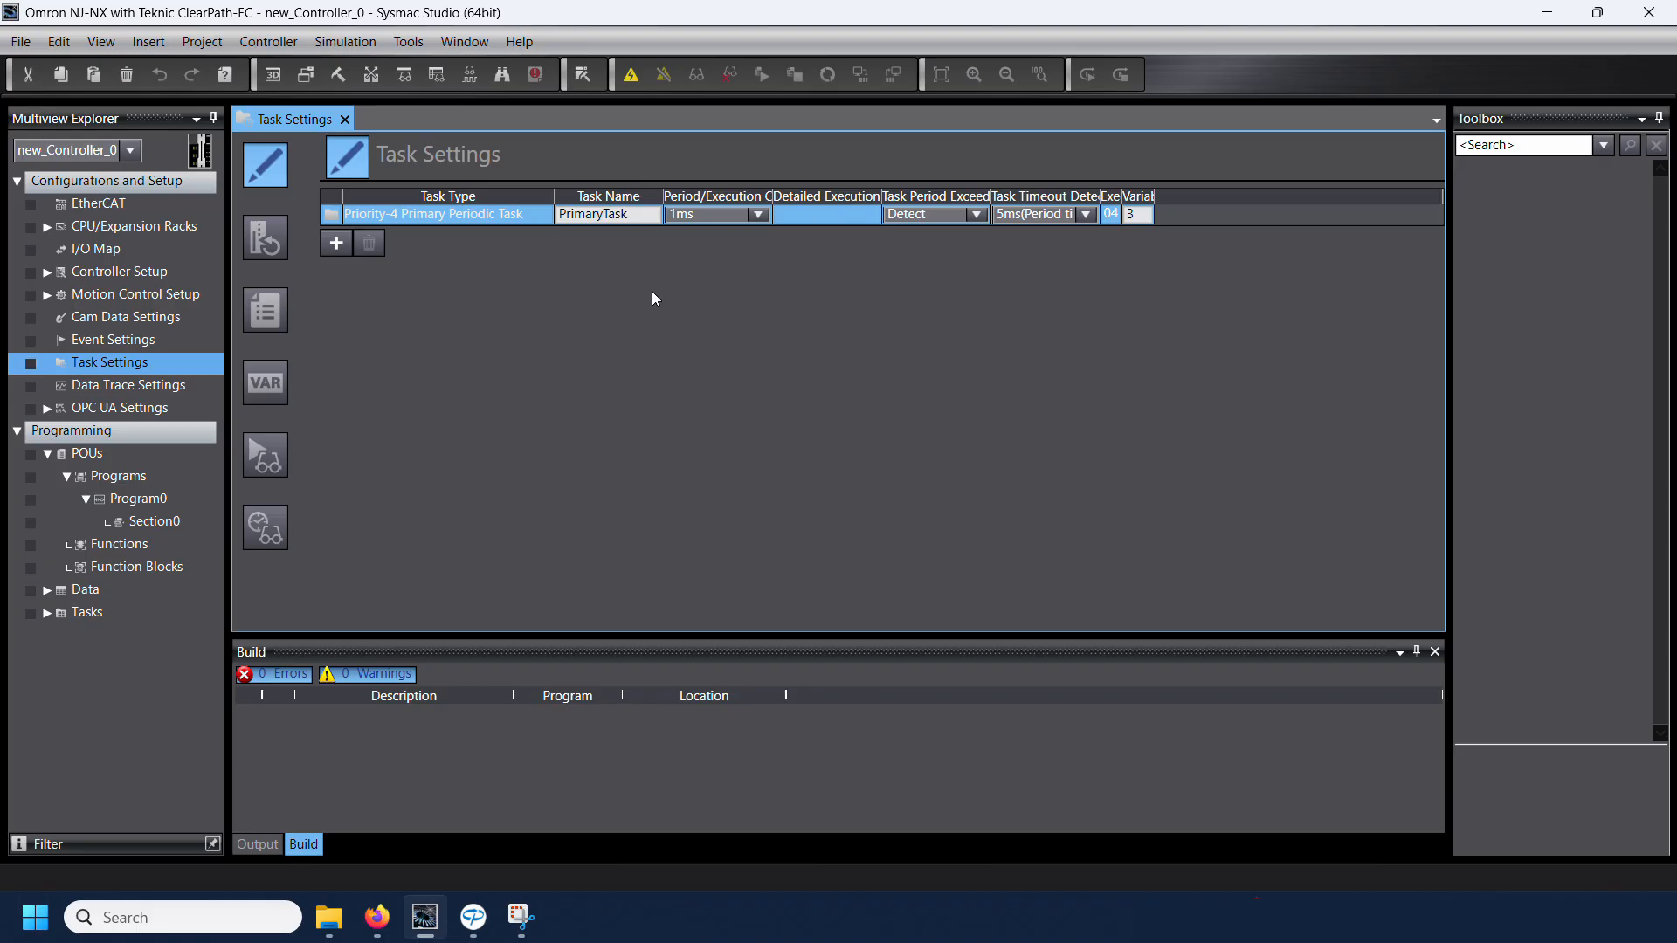
Step: Open the EtherCAT configuration and filter the available devices to Teknic, Inc.'s ClearPath EC group
double_click(99, 204)
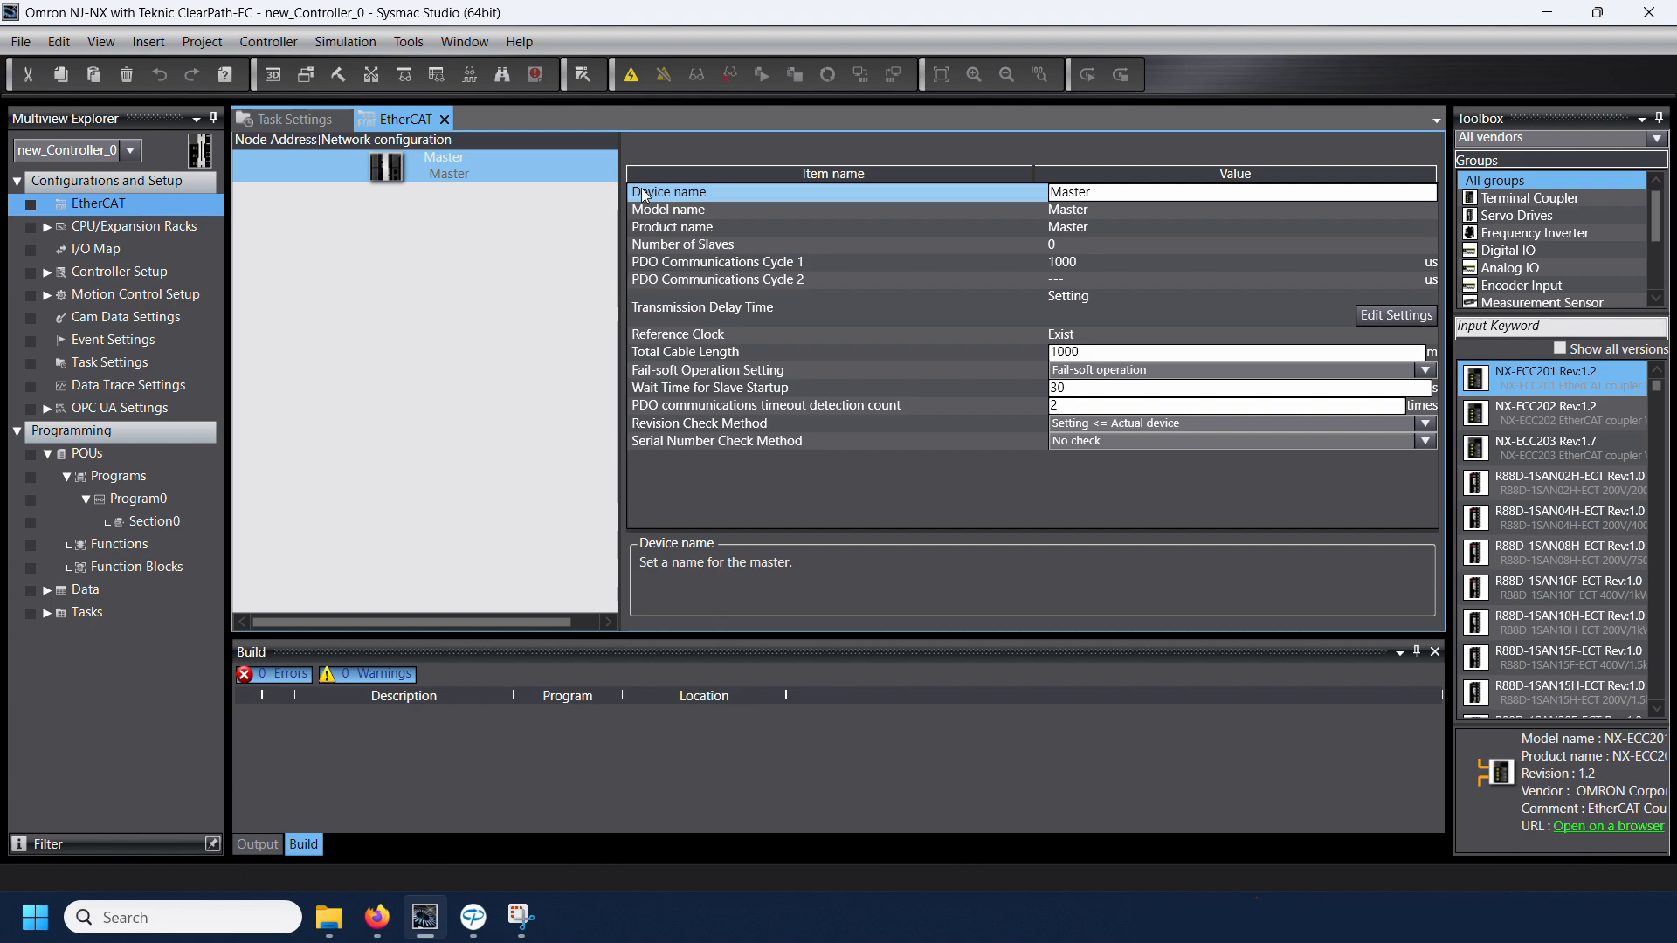
click(1513, 123)
click(1512, 139)
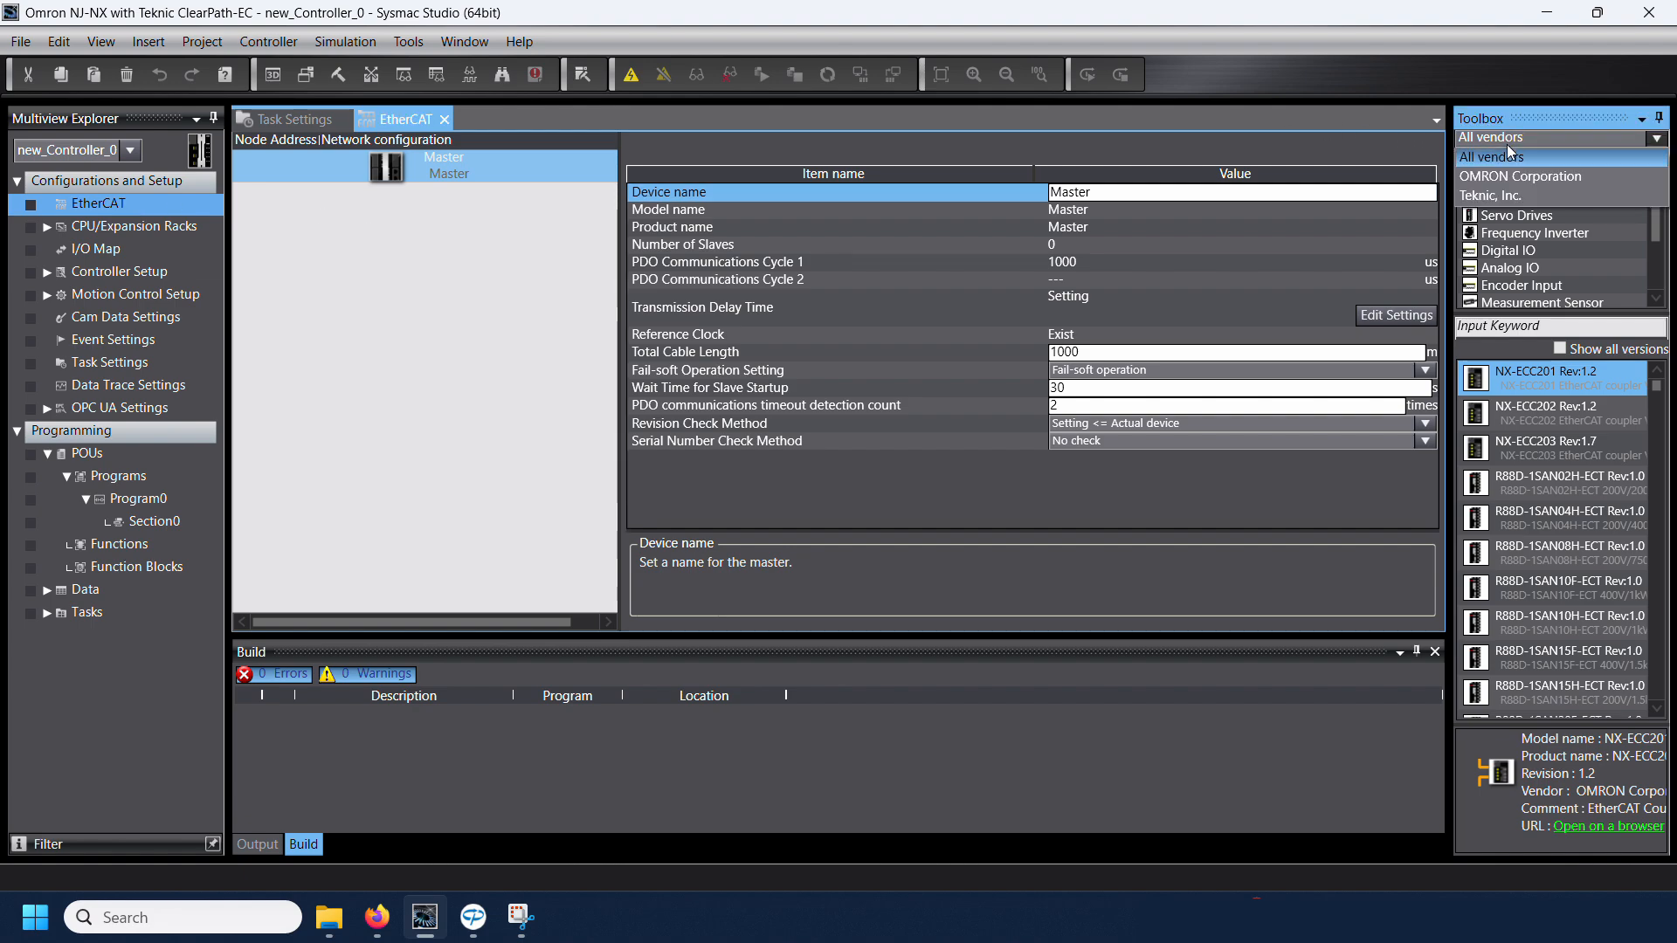
click(1497, 194)
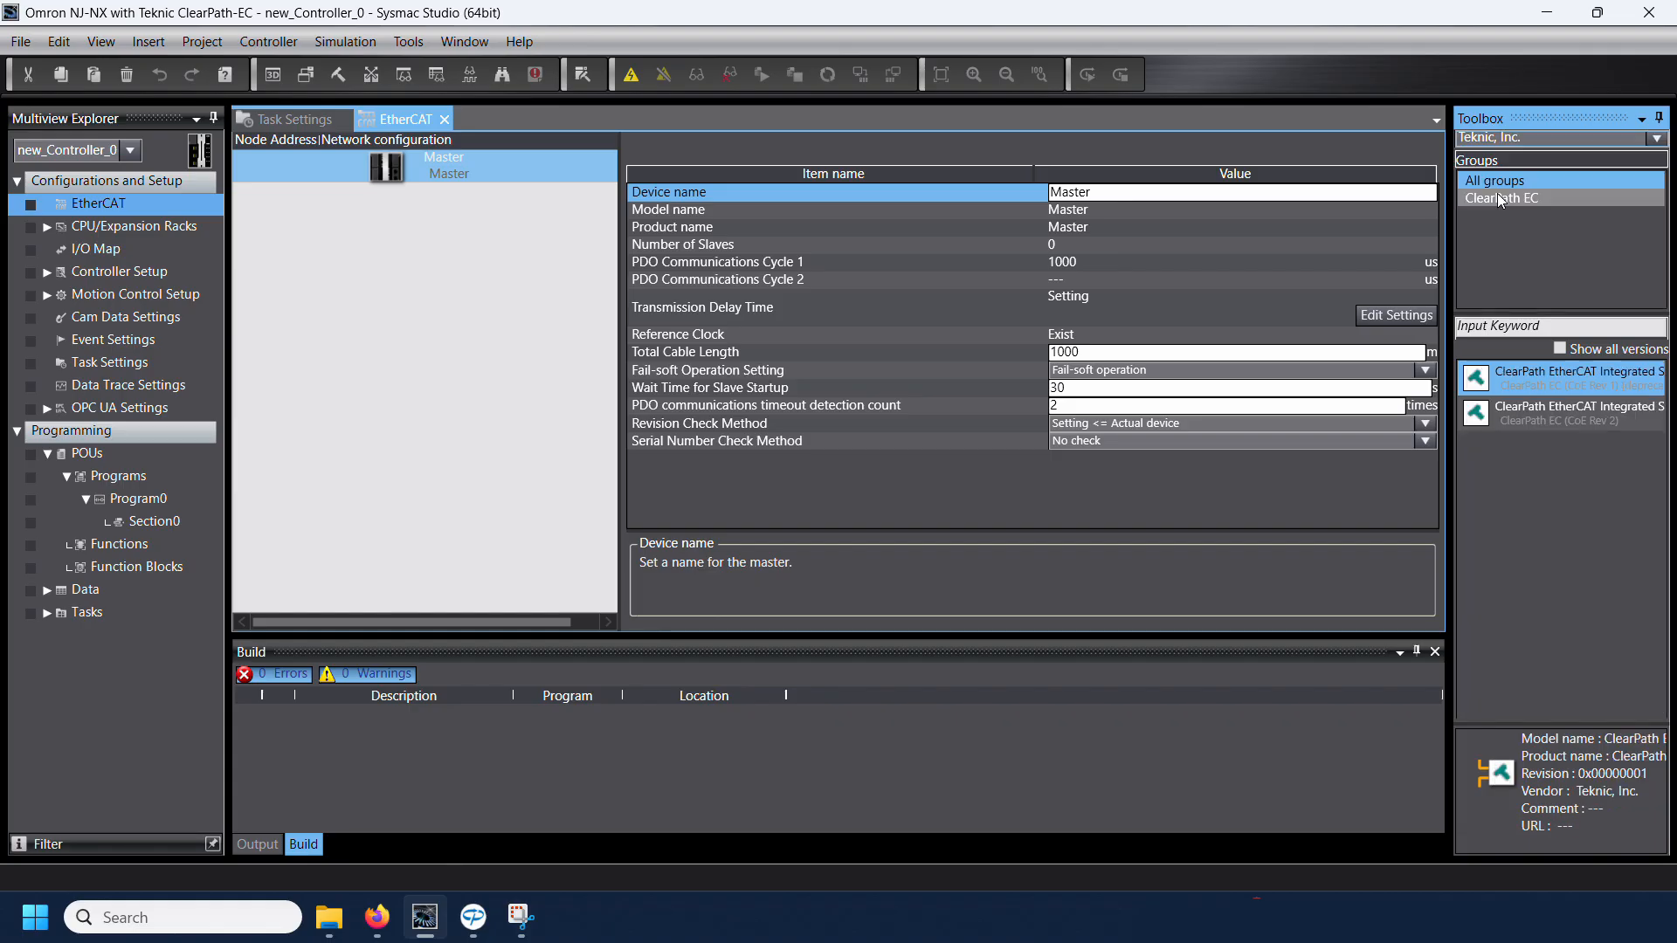
click(1500, 199)
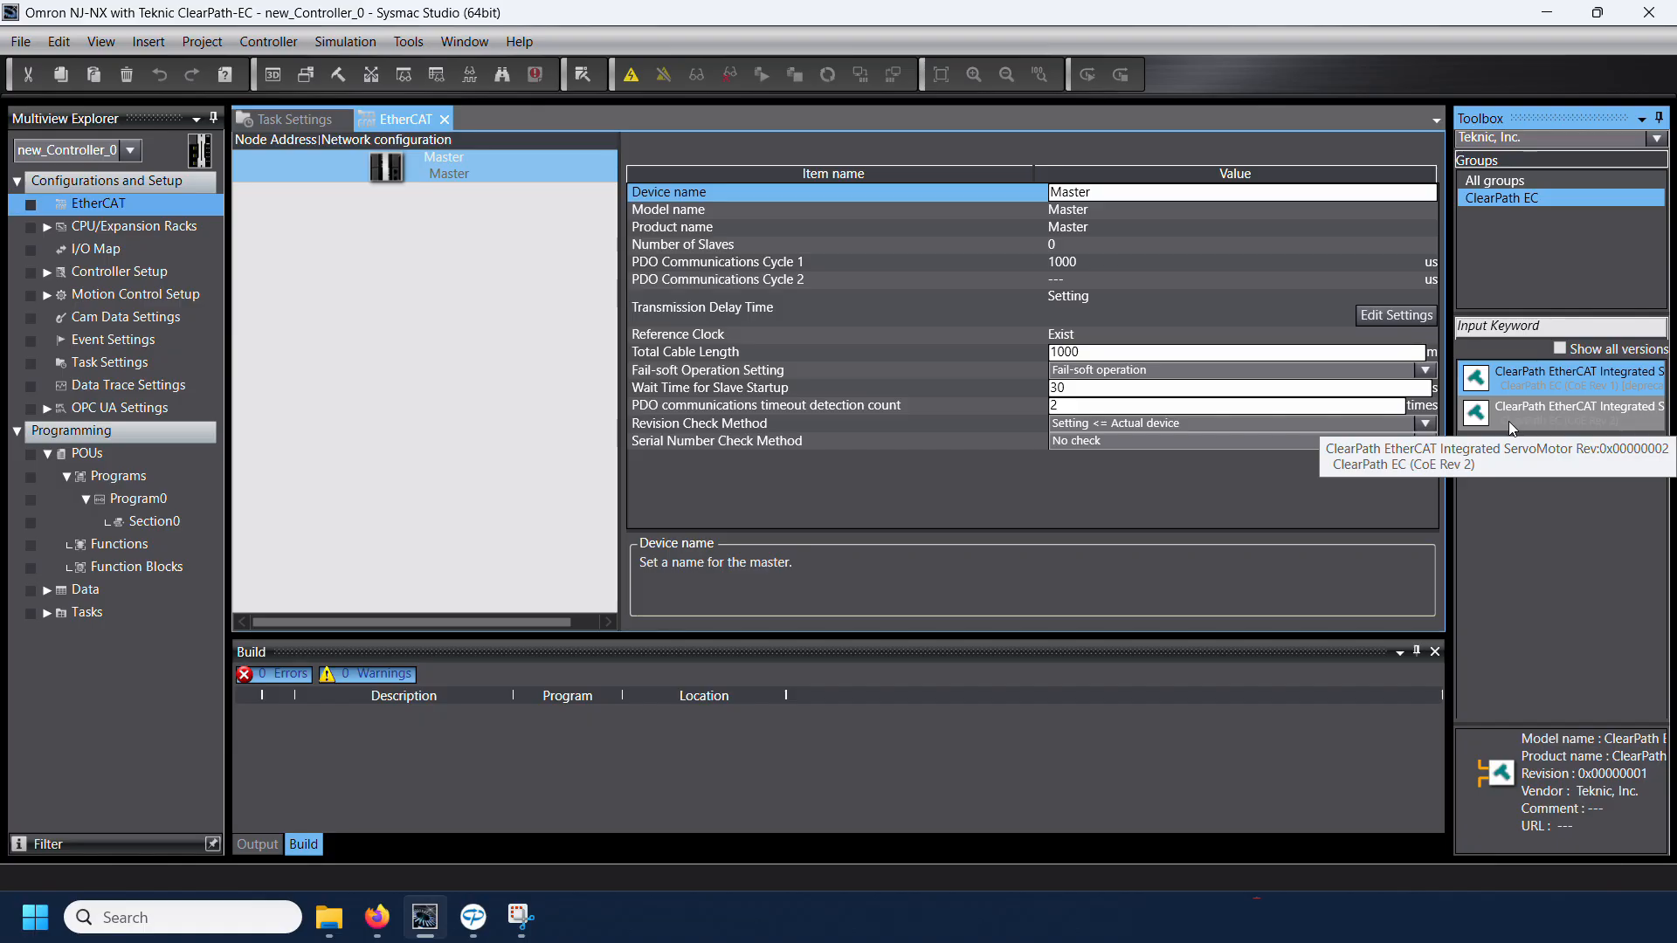
Step: Add the ClearPath EC (CoE Rev 2) servo motor under the EtherCAT master and delete it again
drag(1515, 418, 390, 184)
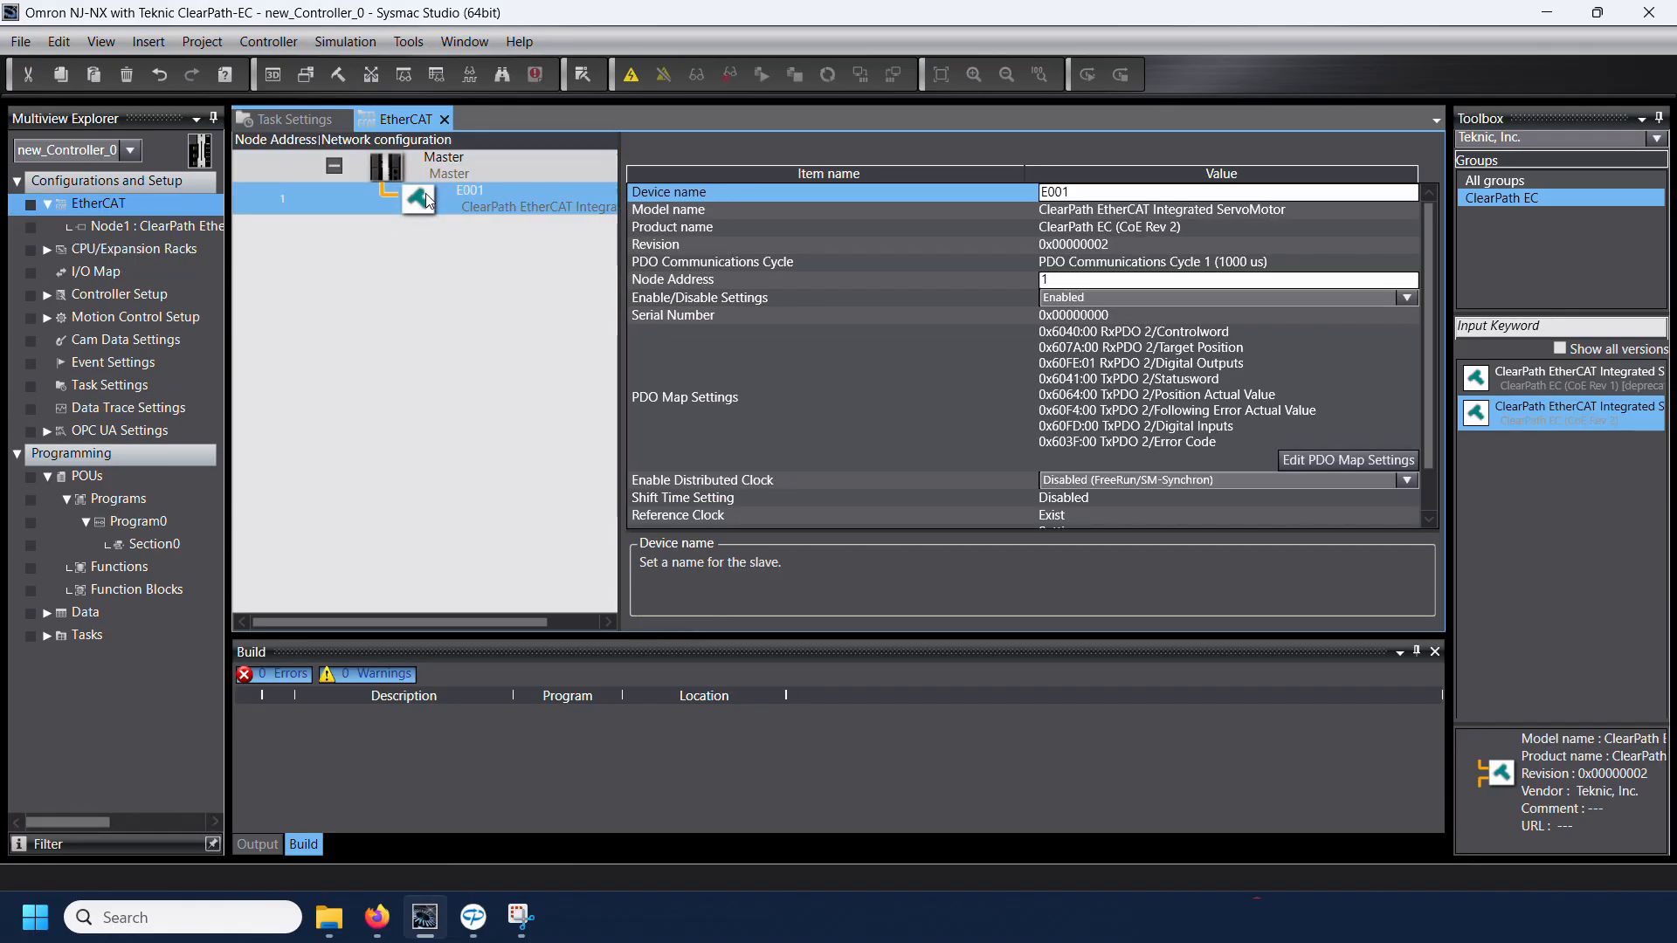
key(Delete)
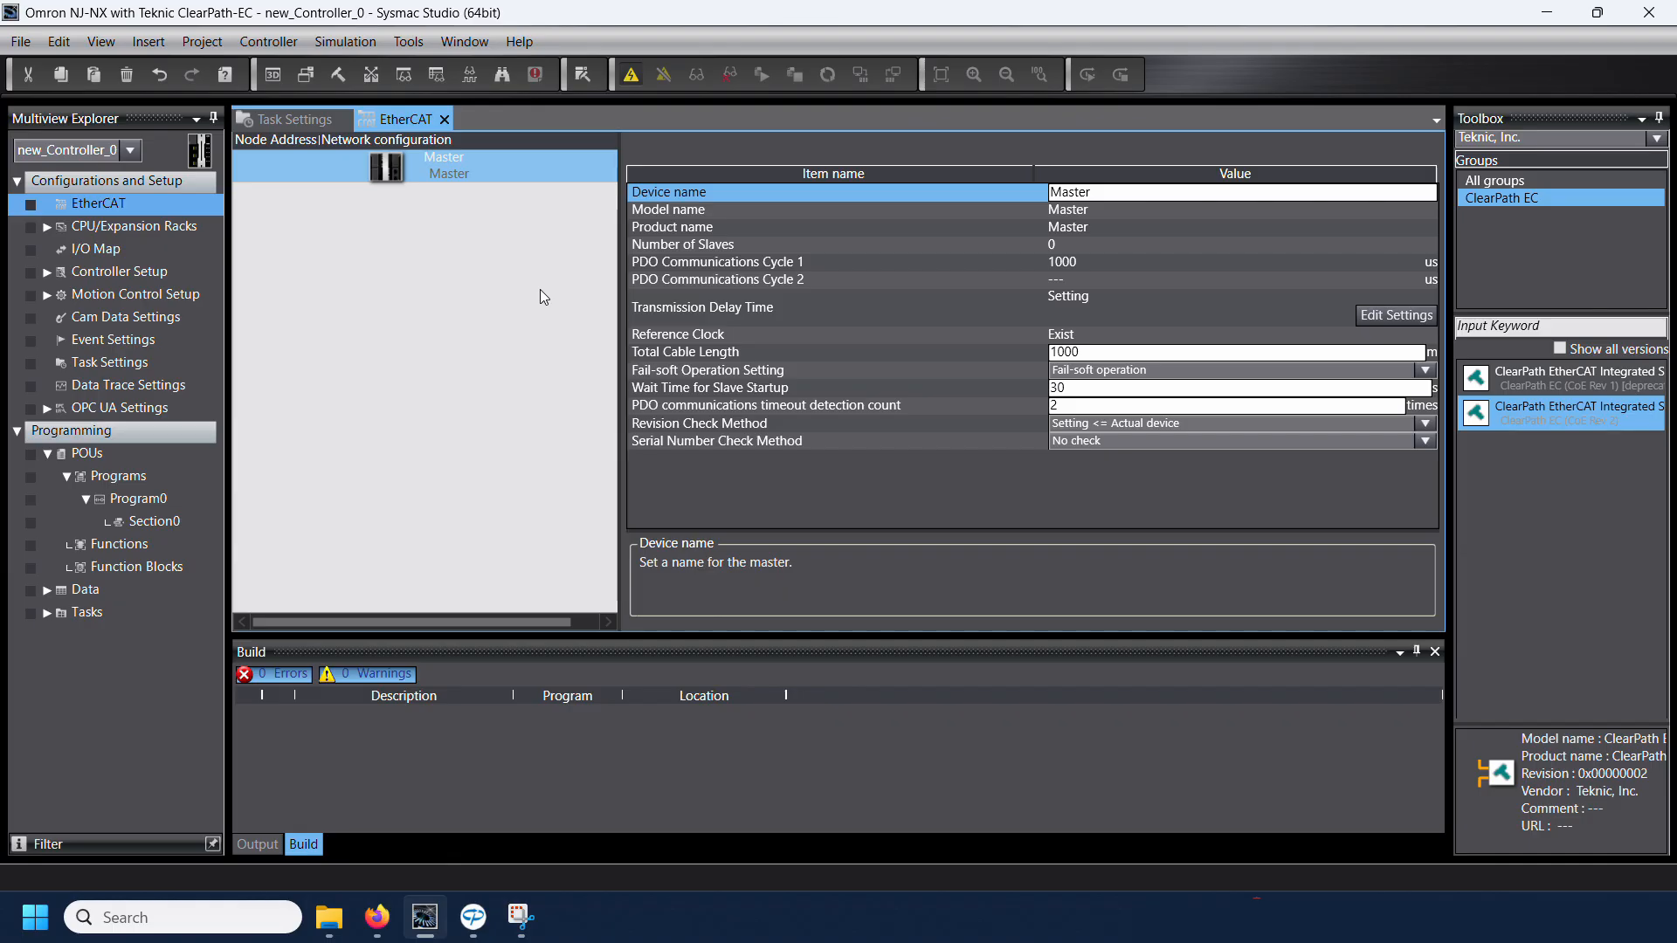
Step: Write slave node address 1 to the connected ClearPath servo motor from the EtherCAT master, and take the controller offline
right_click(378, 171)
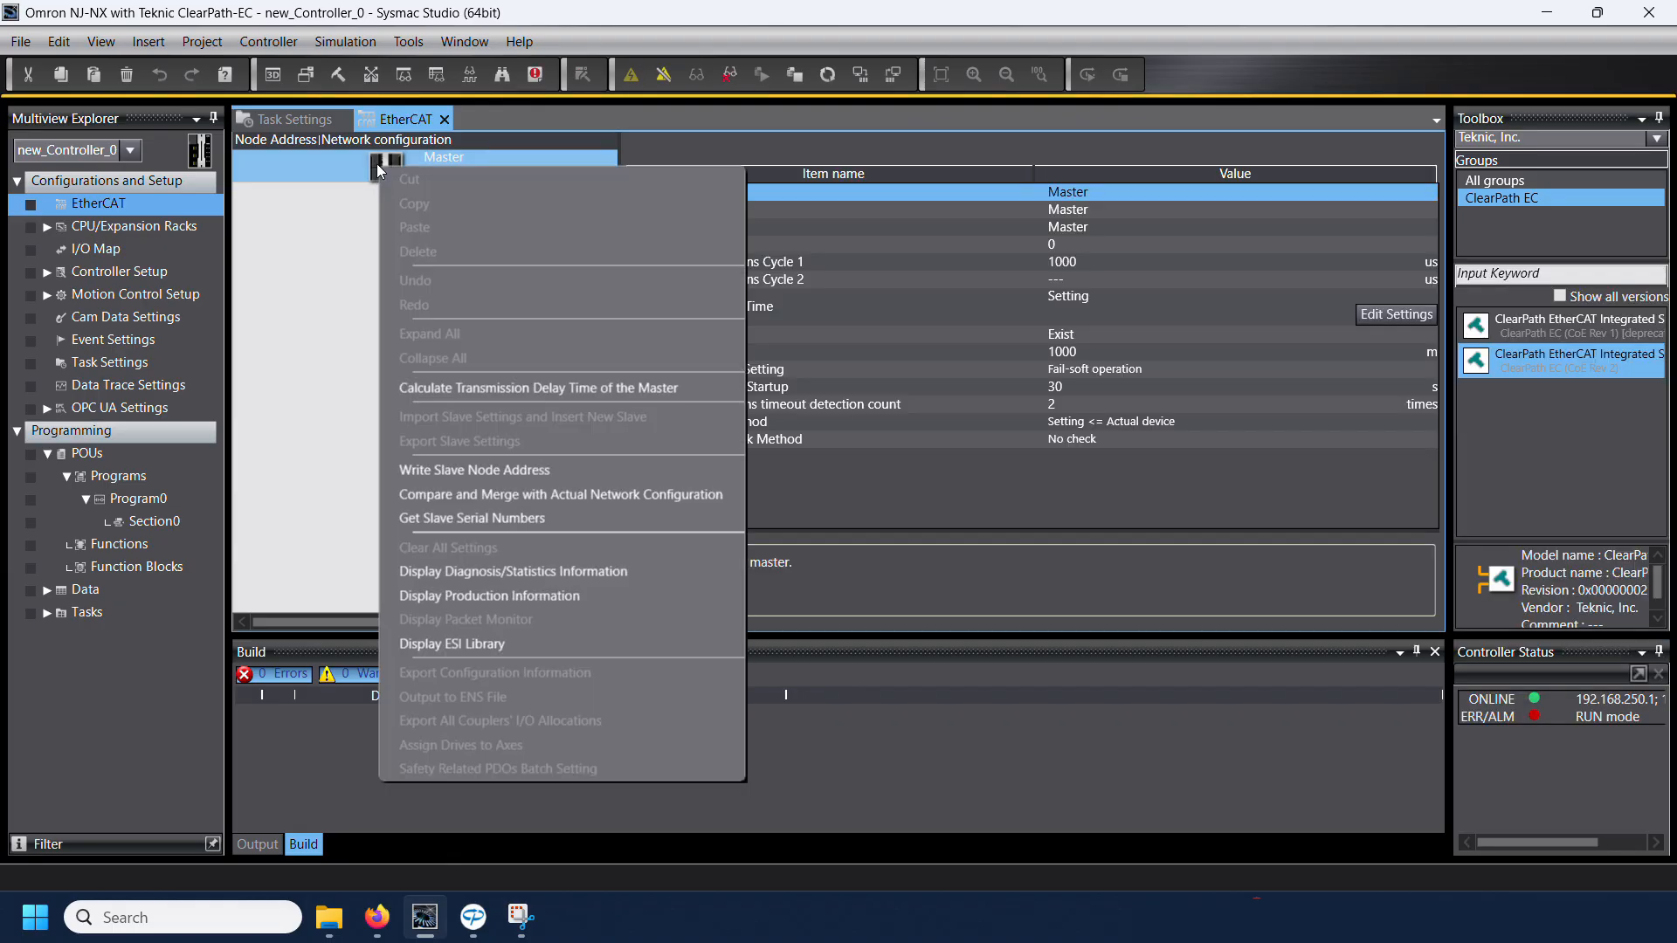
click(423, 469)
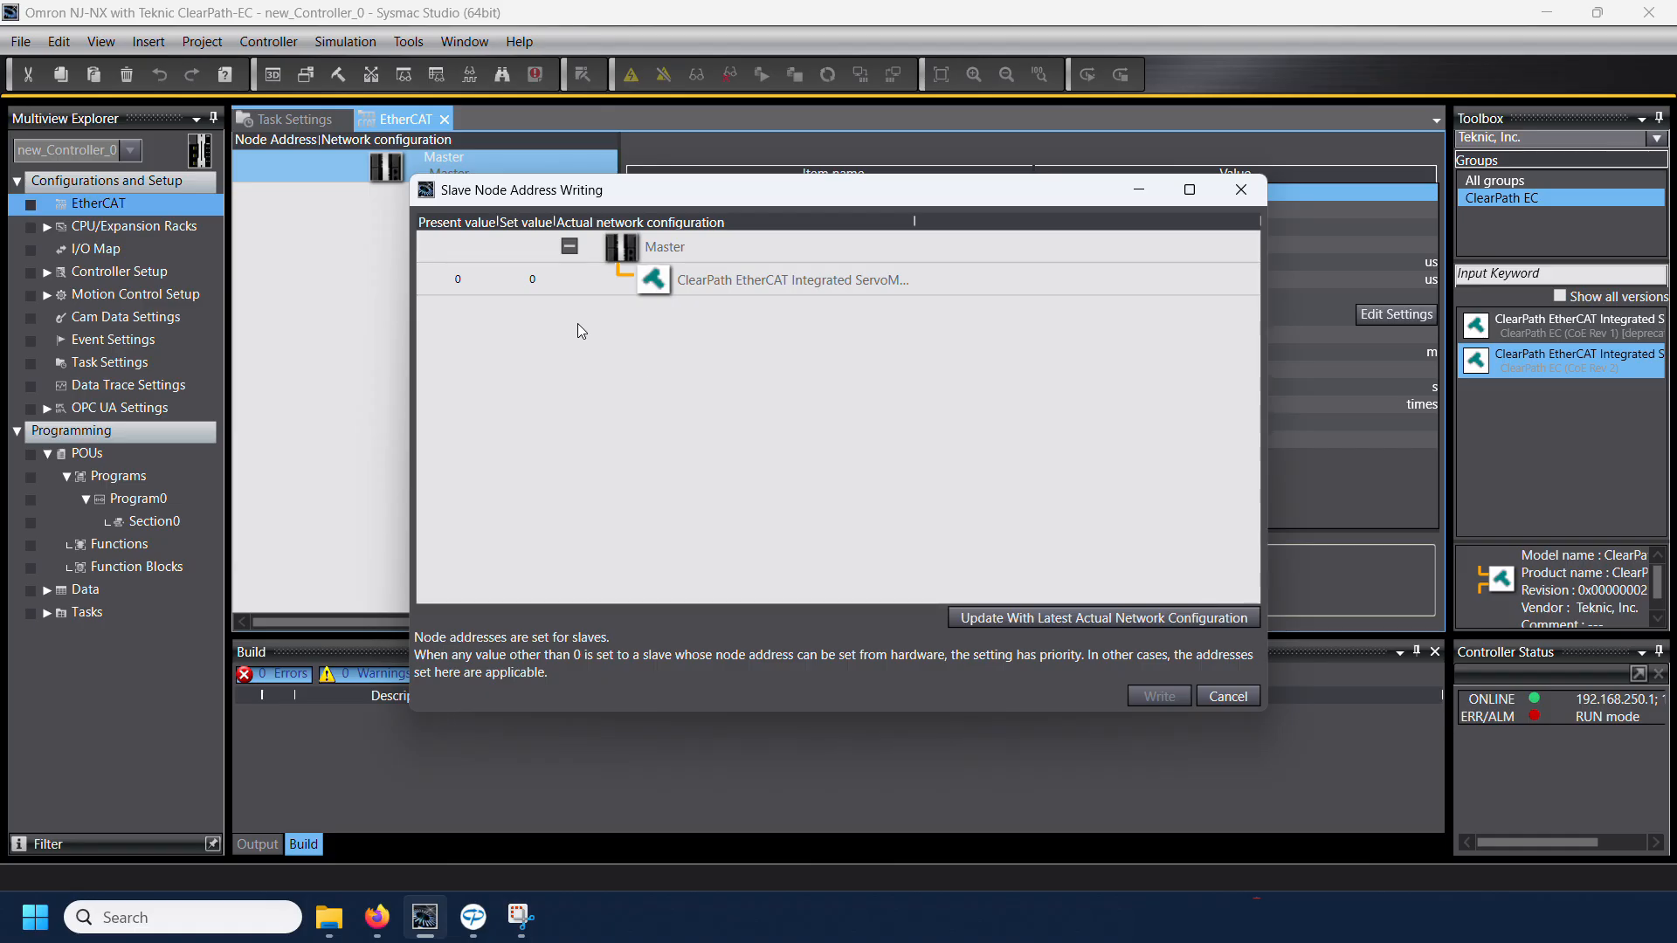
click(533, 280)
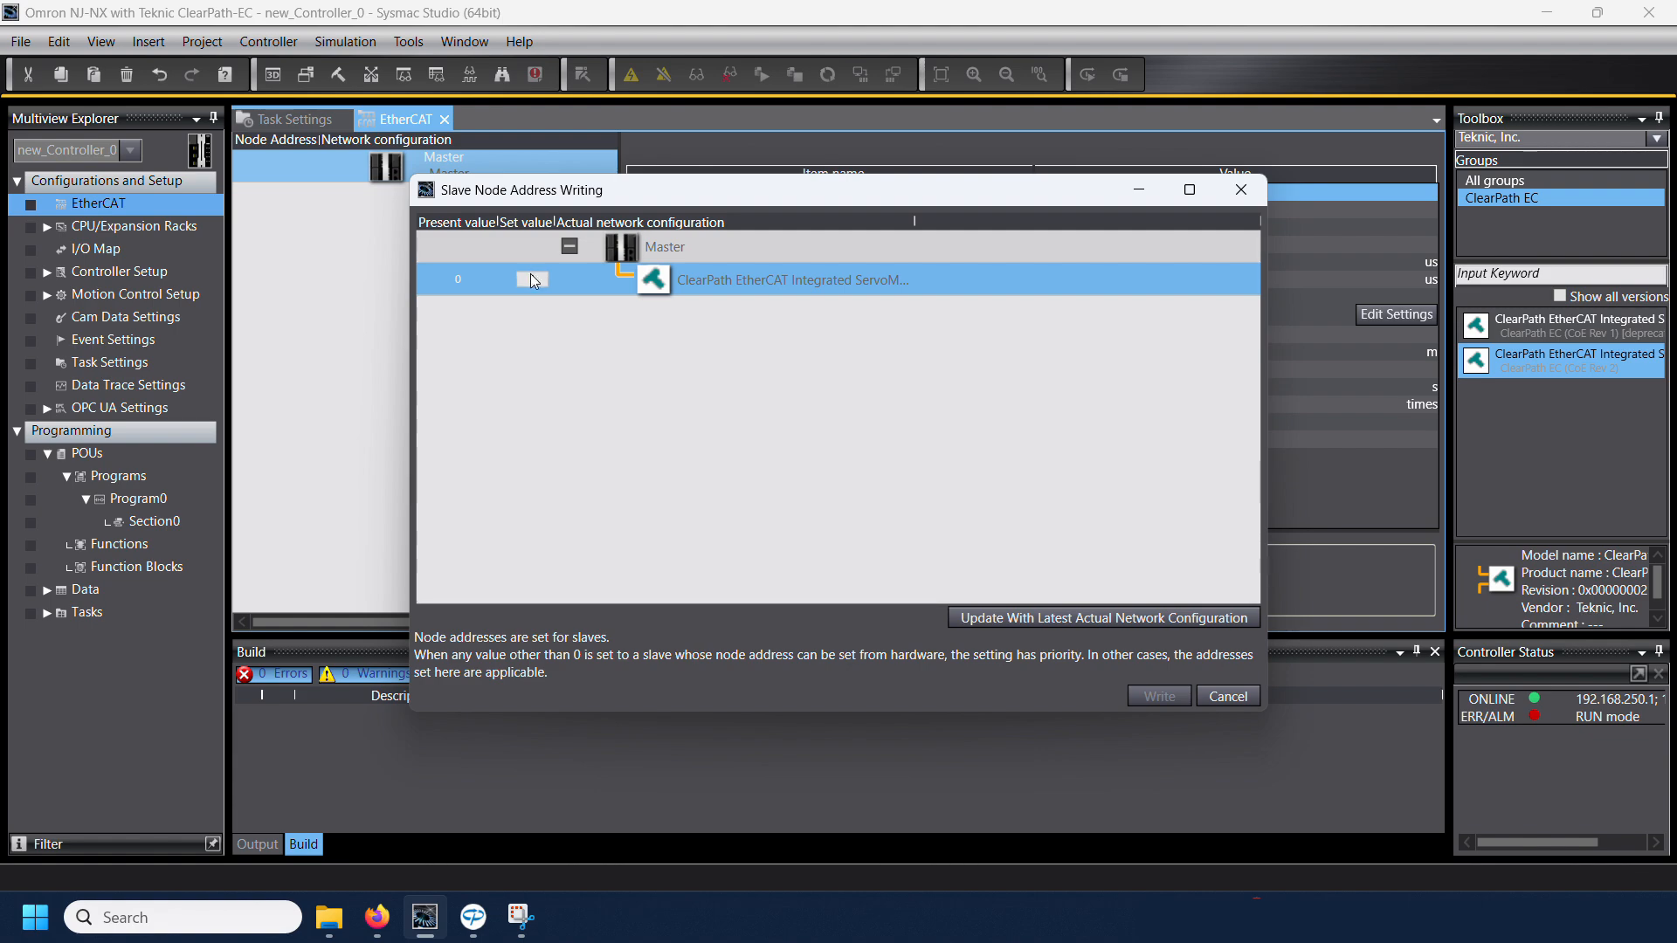
text(1)
key(Return)
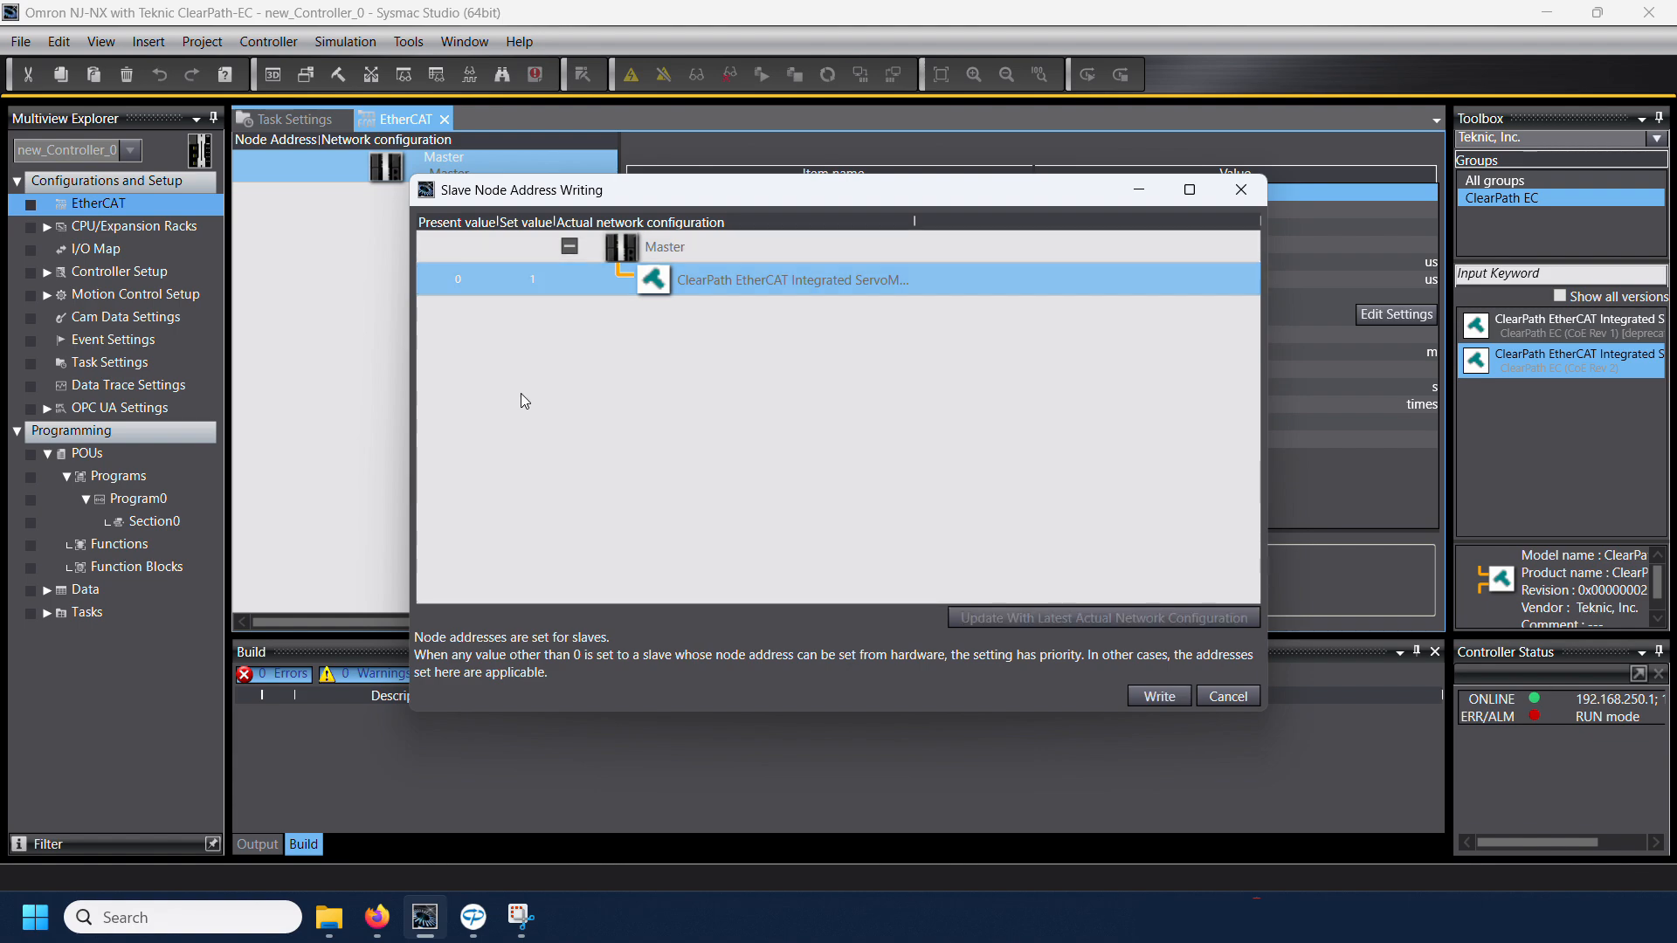
click(1158, 697)
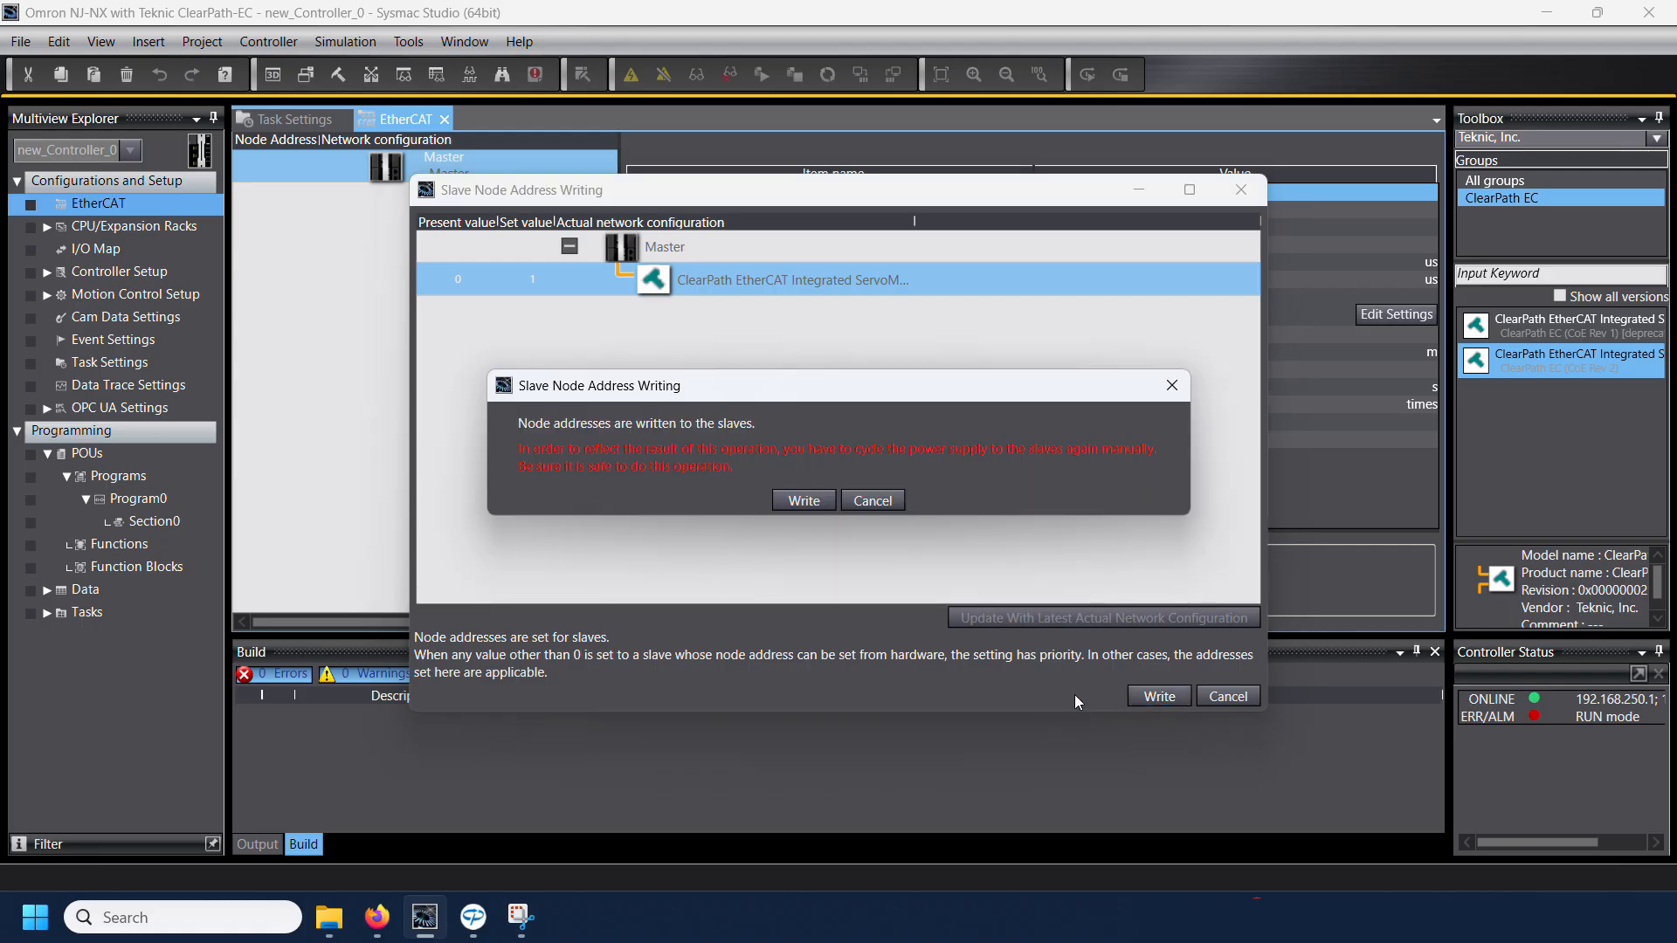
click(801, 503)
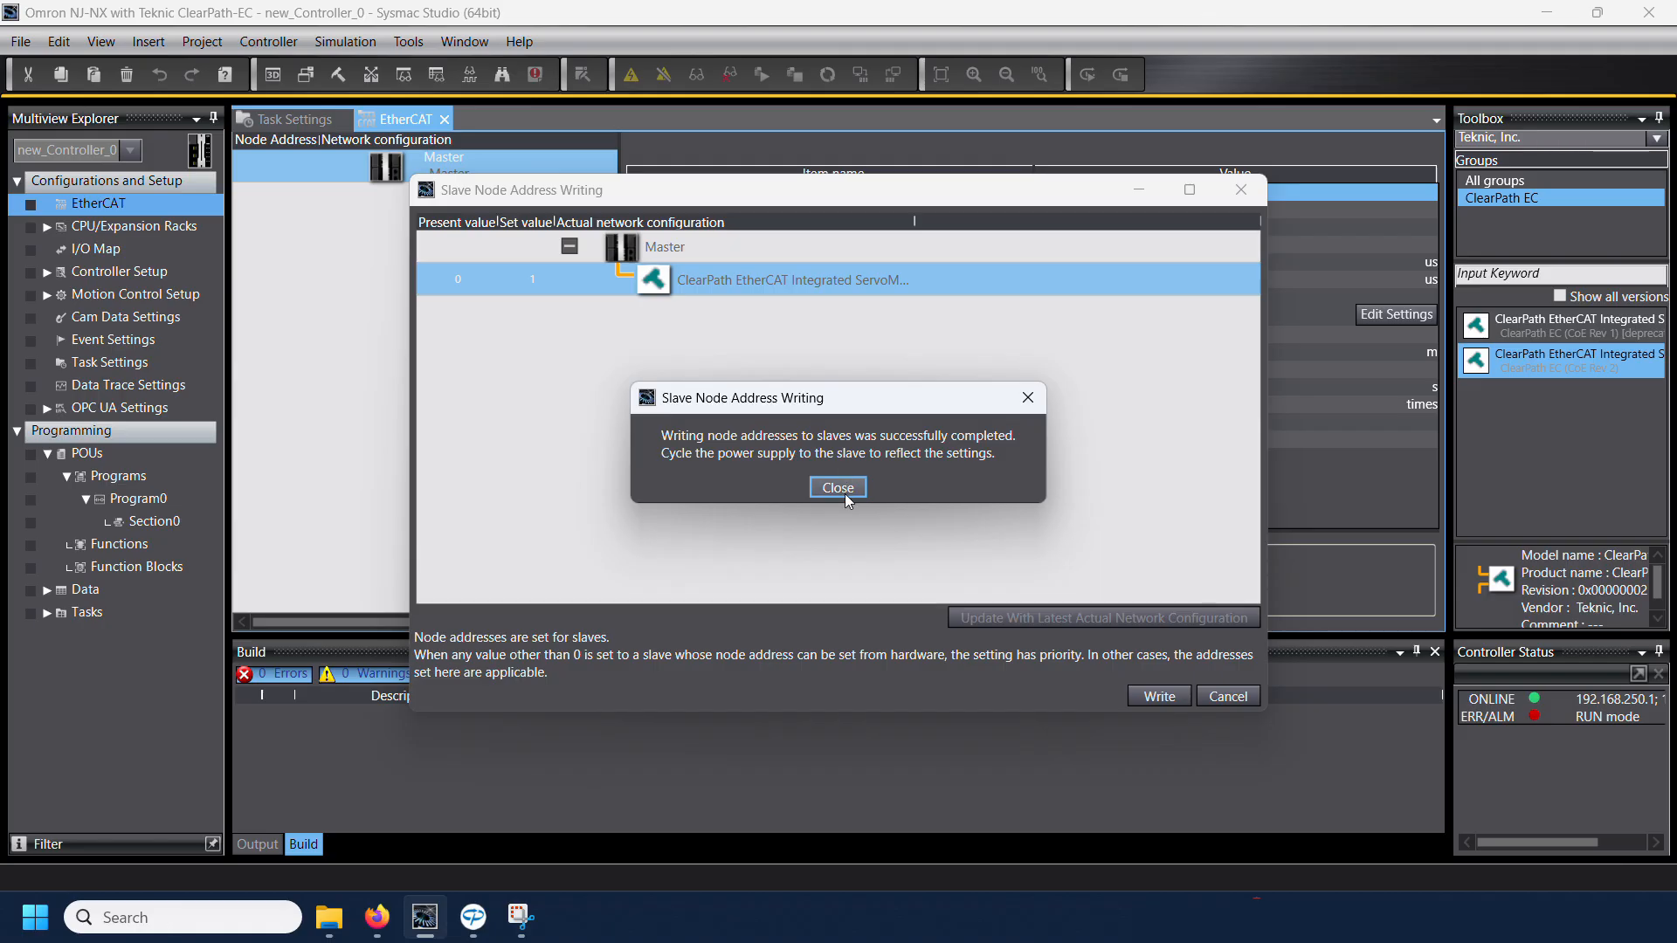
click(838, 491)
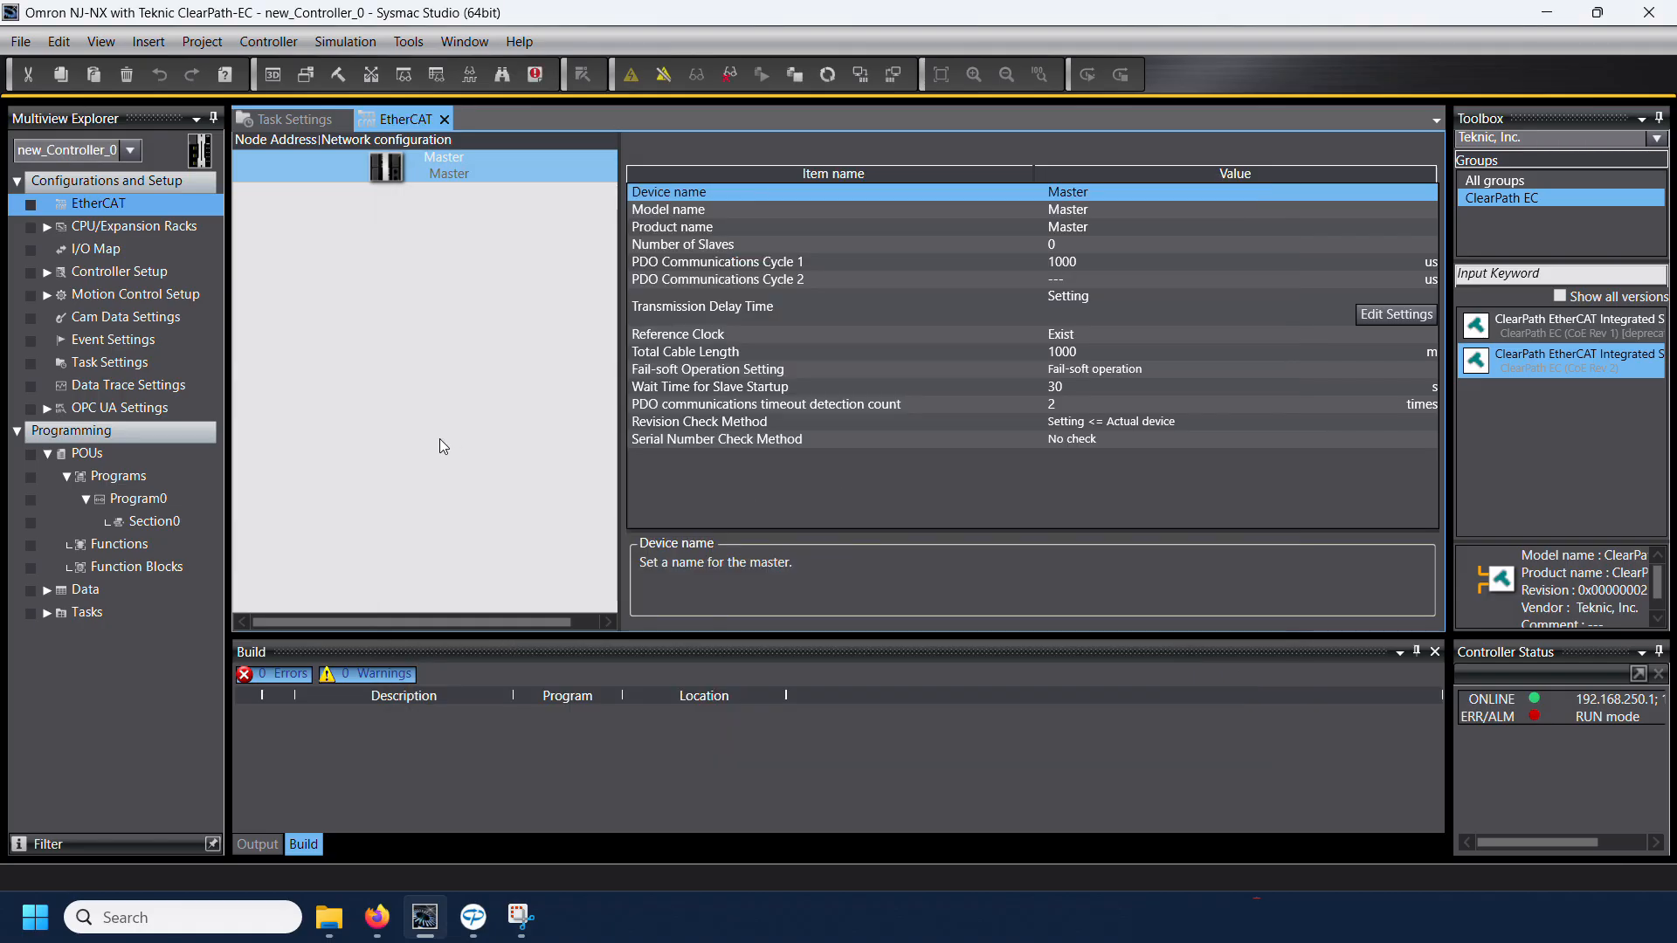
click(663, 74)
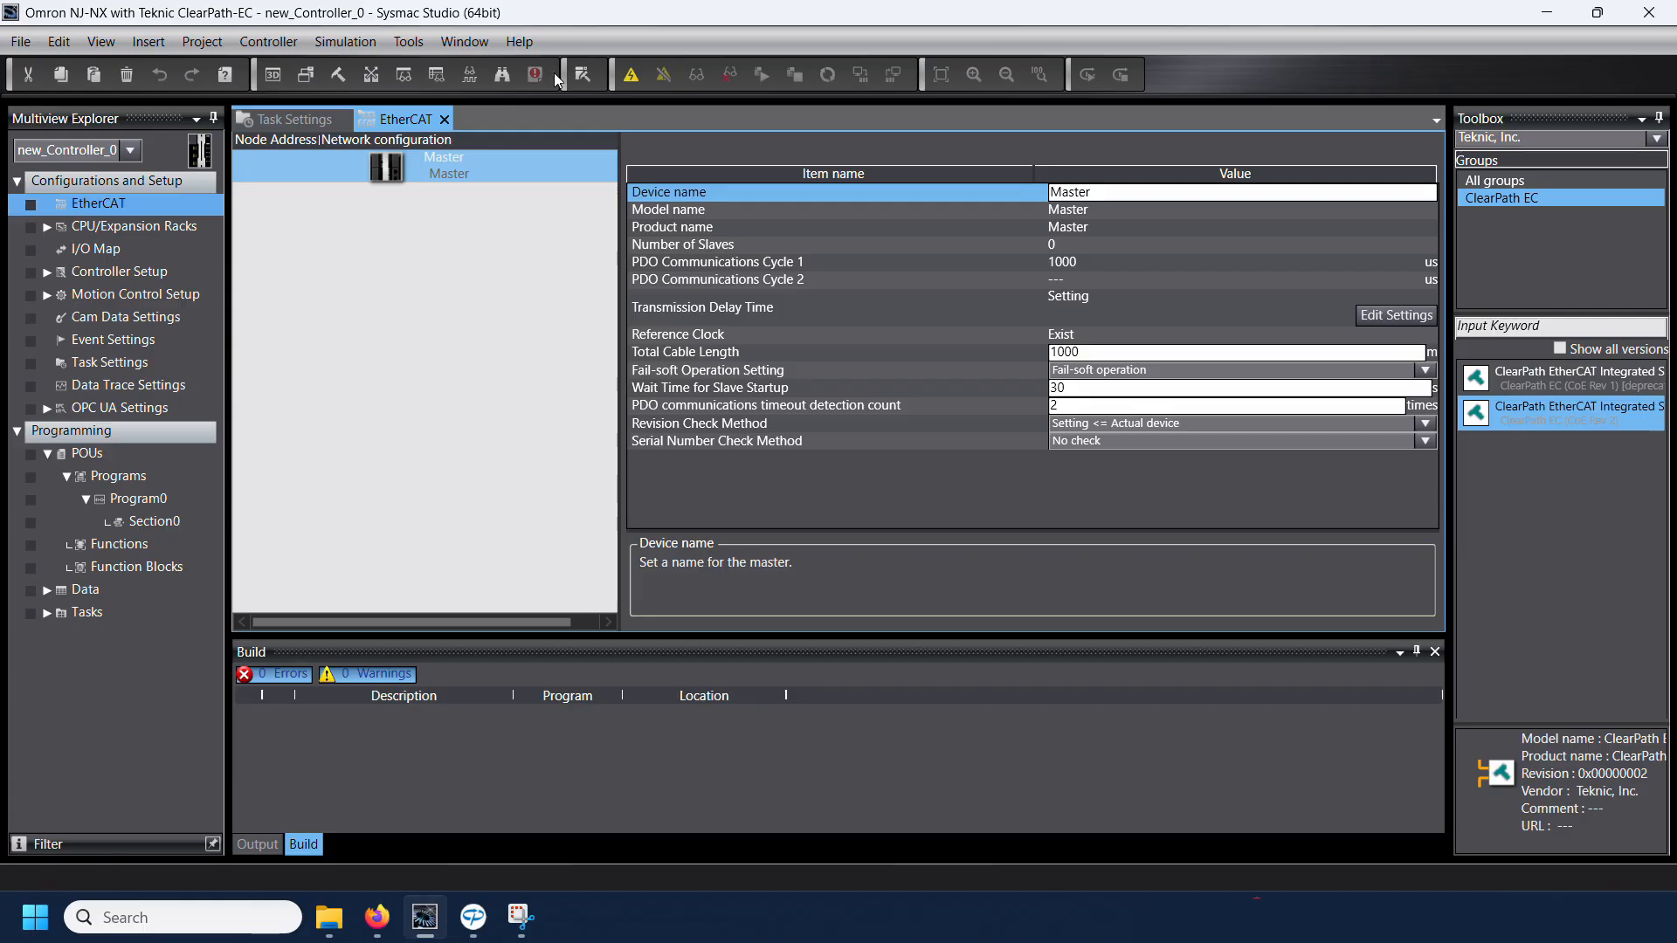
Step: Go online with the controller, compare the EtherCAT master with the actual network, and apply the actual network configuration to the project
click(632, 76)
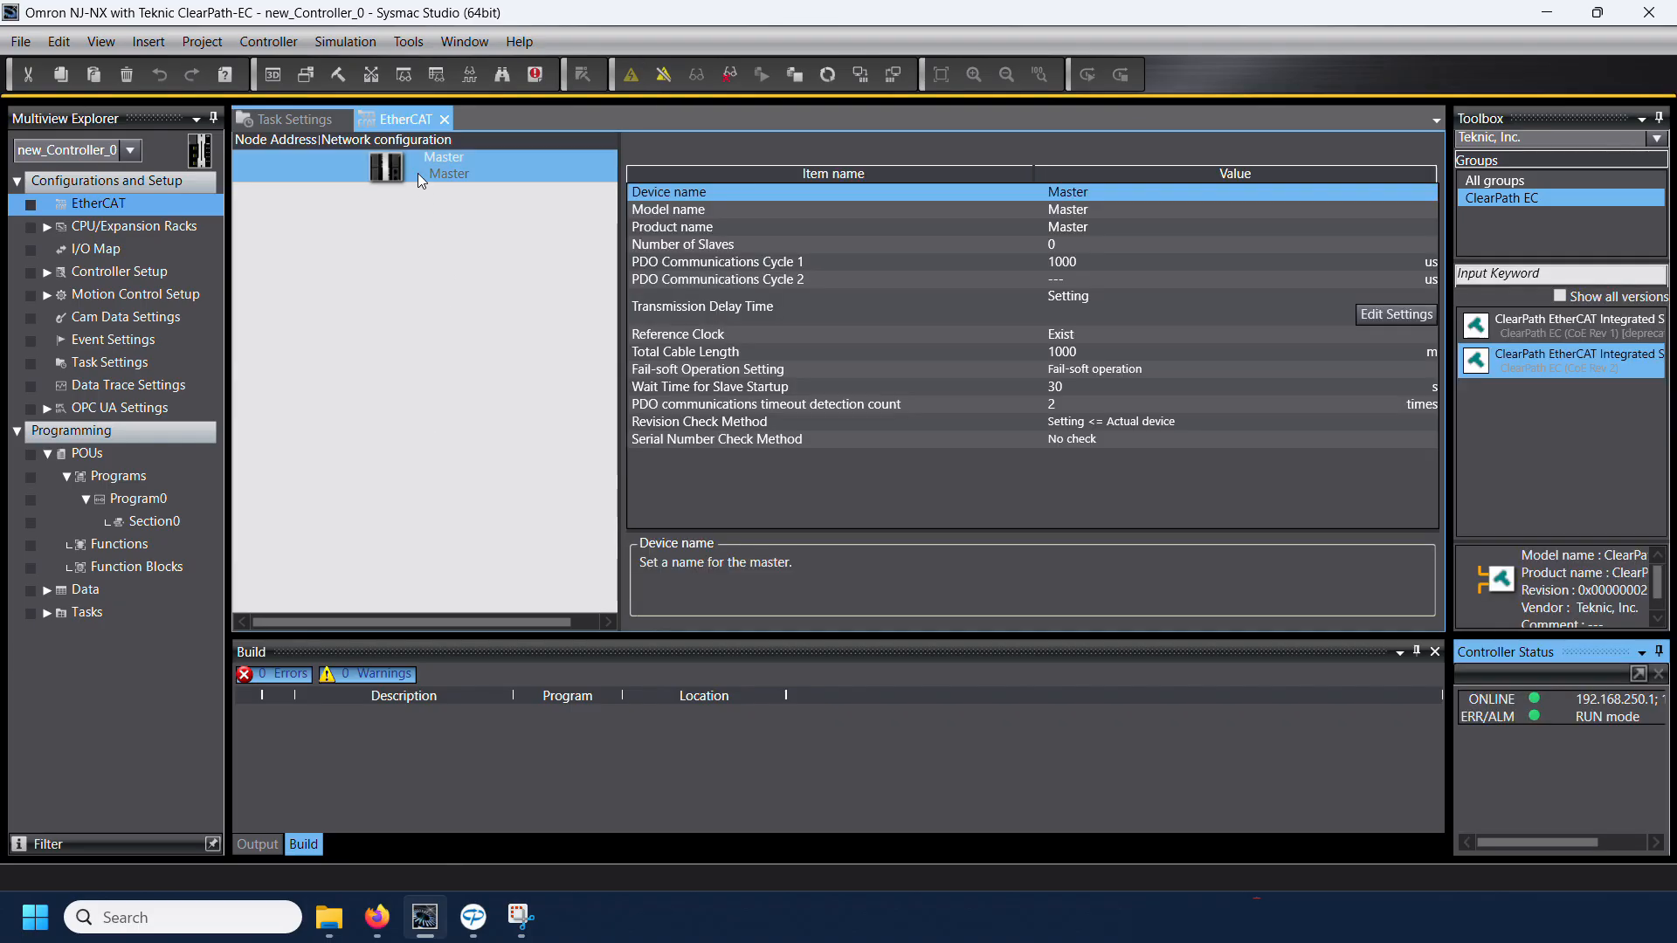
right_click(418, 175)
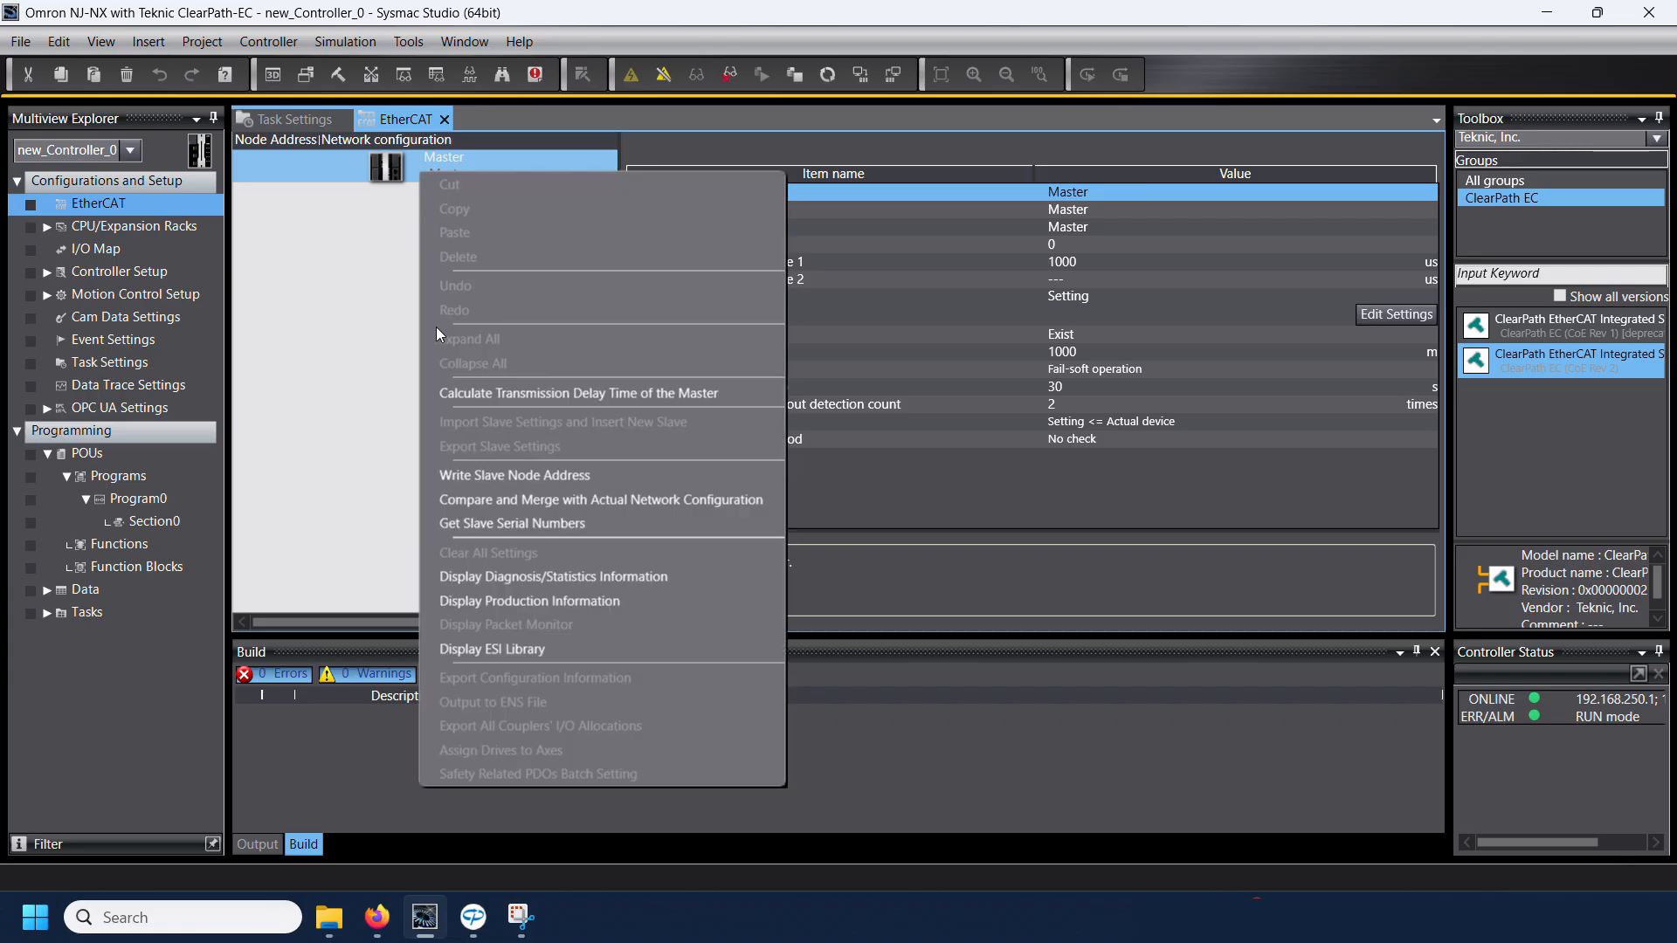
click(463, 501)
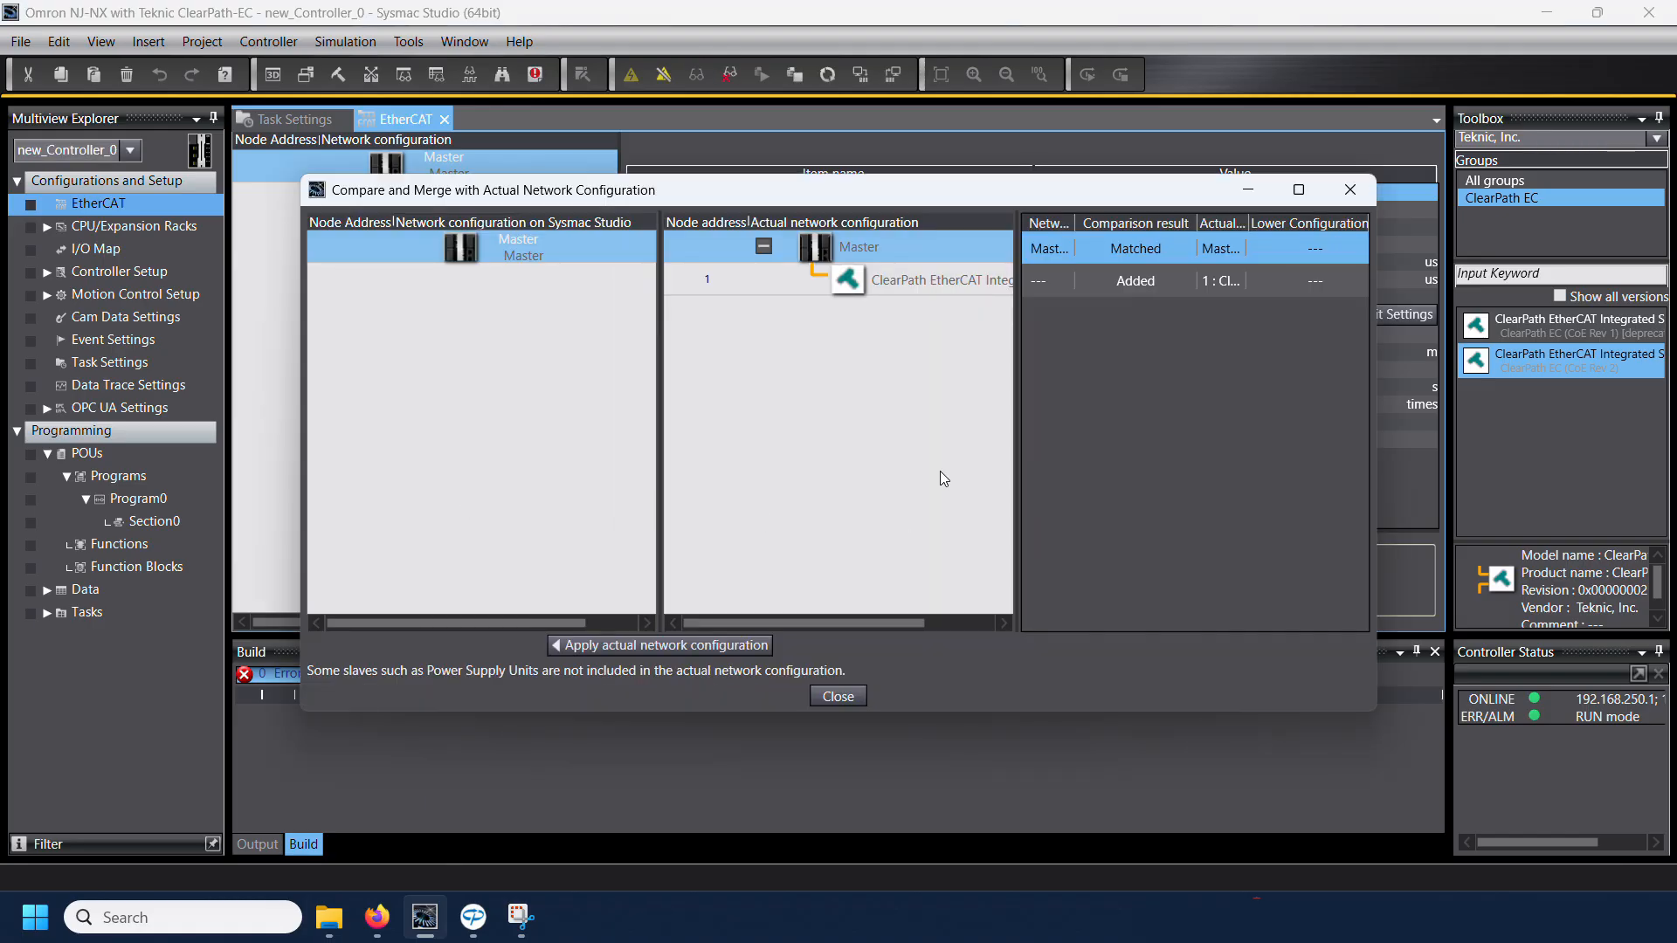
click(632, 648)
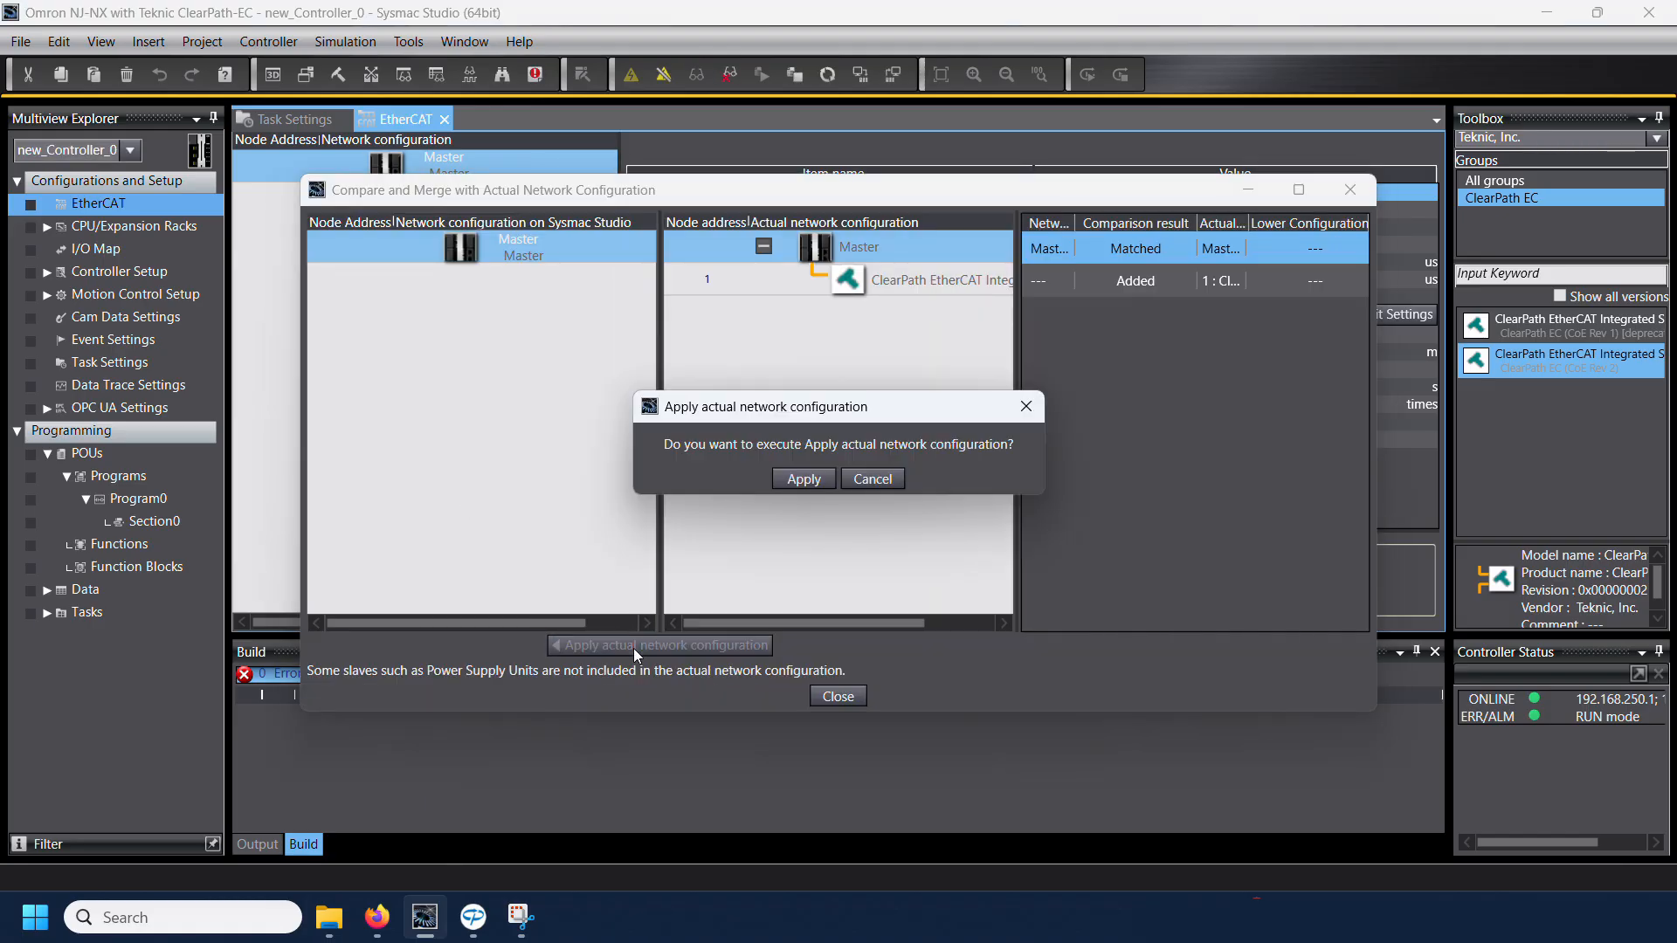
click(800, 479)
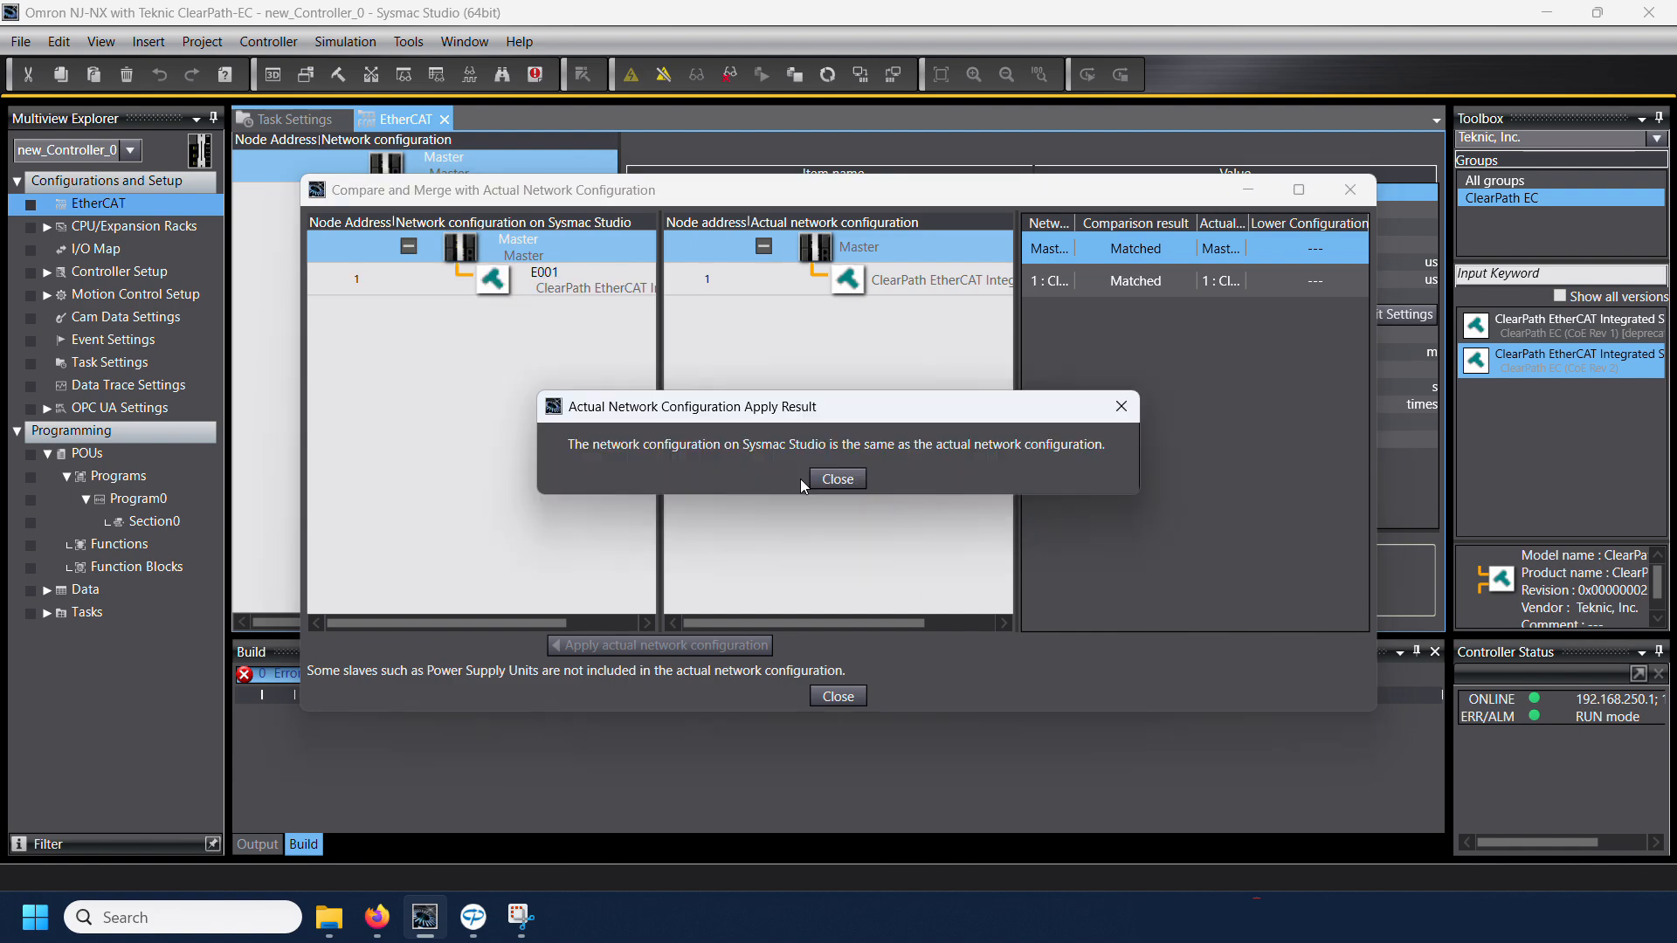
click(826, 480)
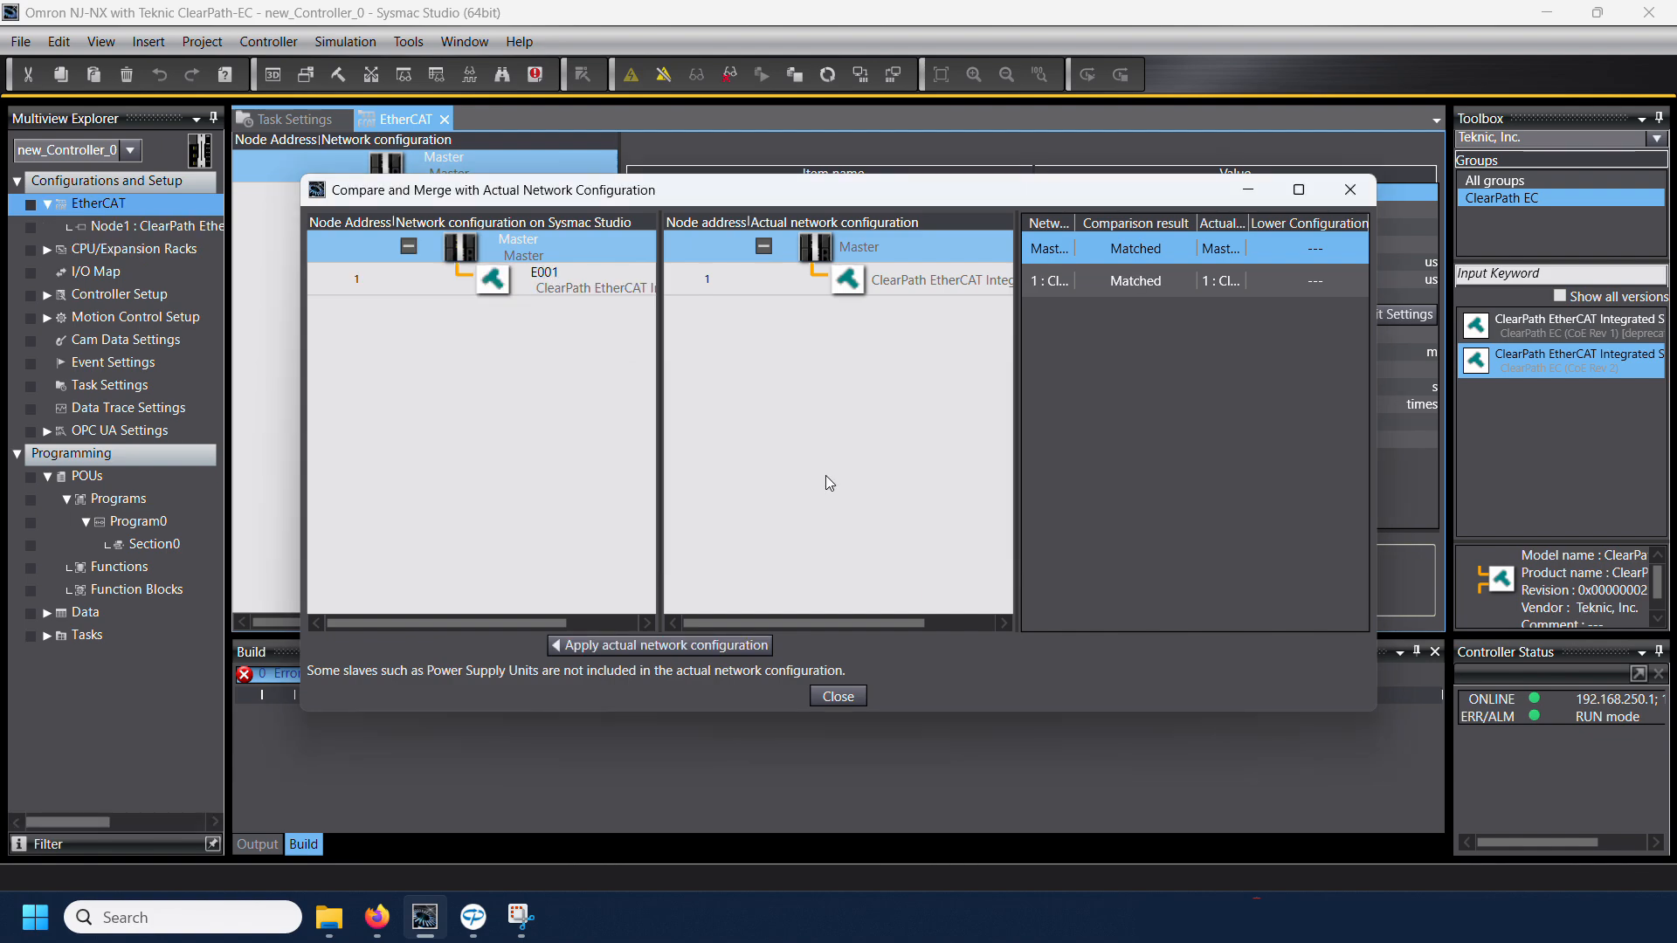
click(834, 698)
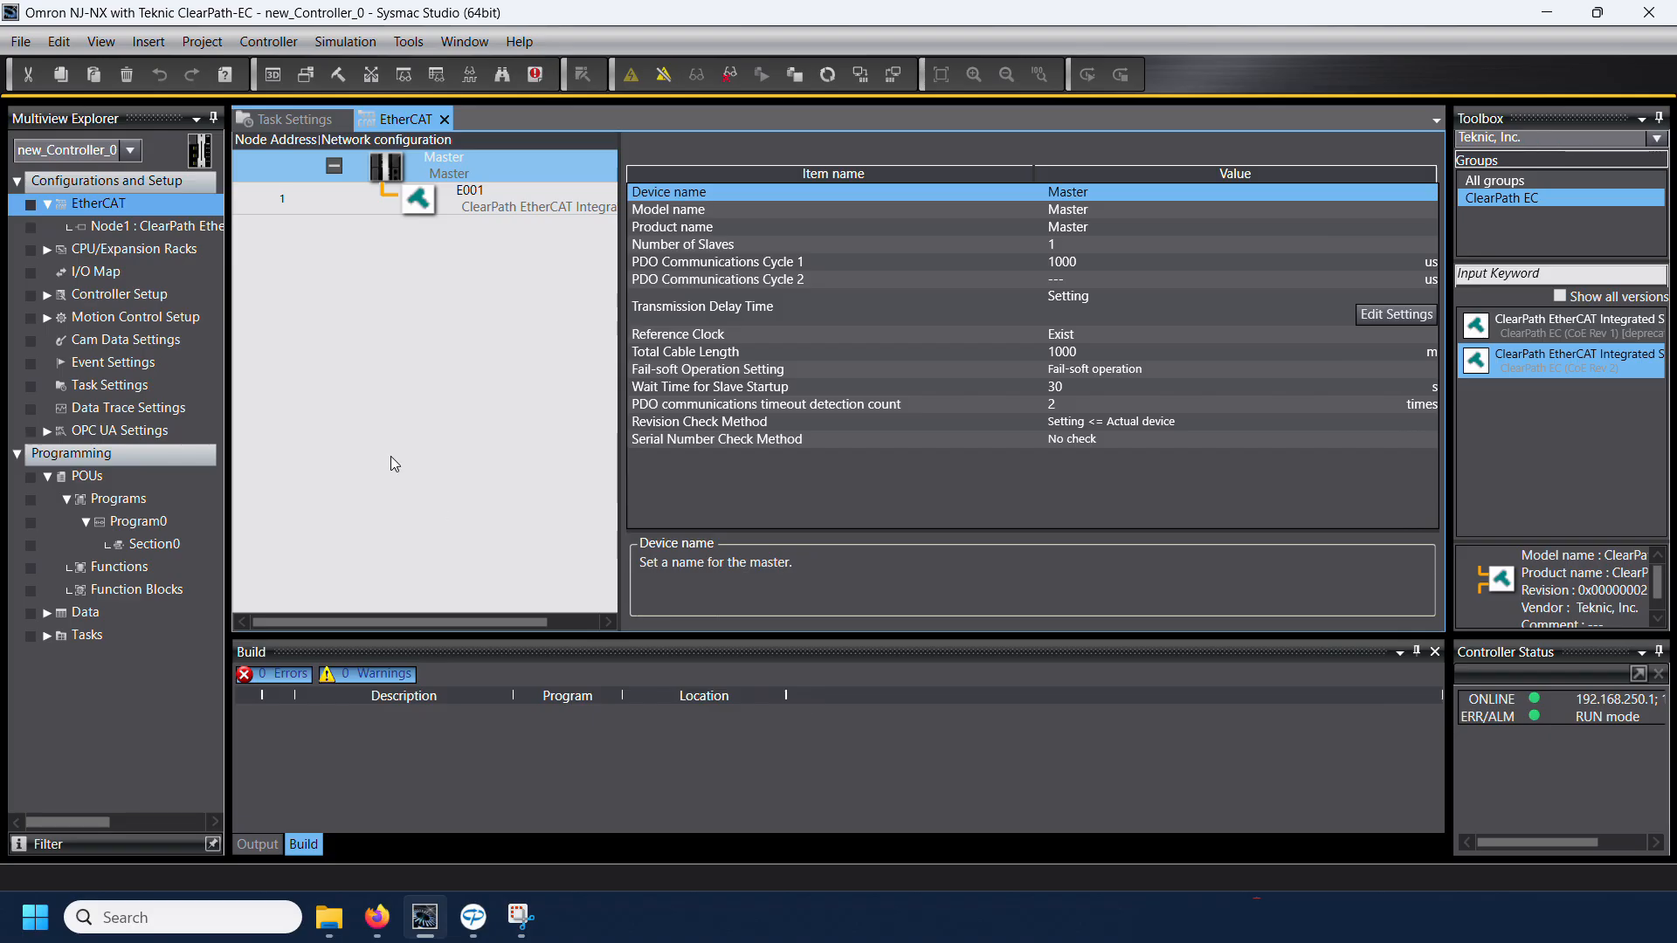
Step: Take the controller offline and set Enable Distributed Clock to Enabled (DC-Synchron) for the E001 ClearPath servo node
click(665, 75)
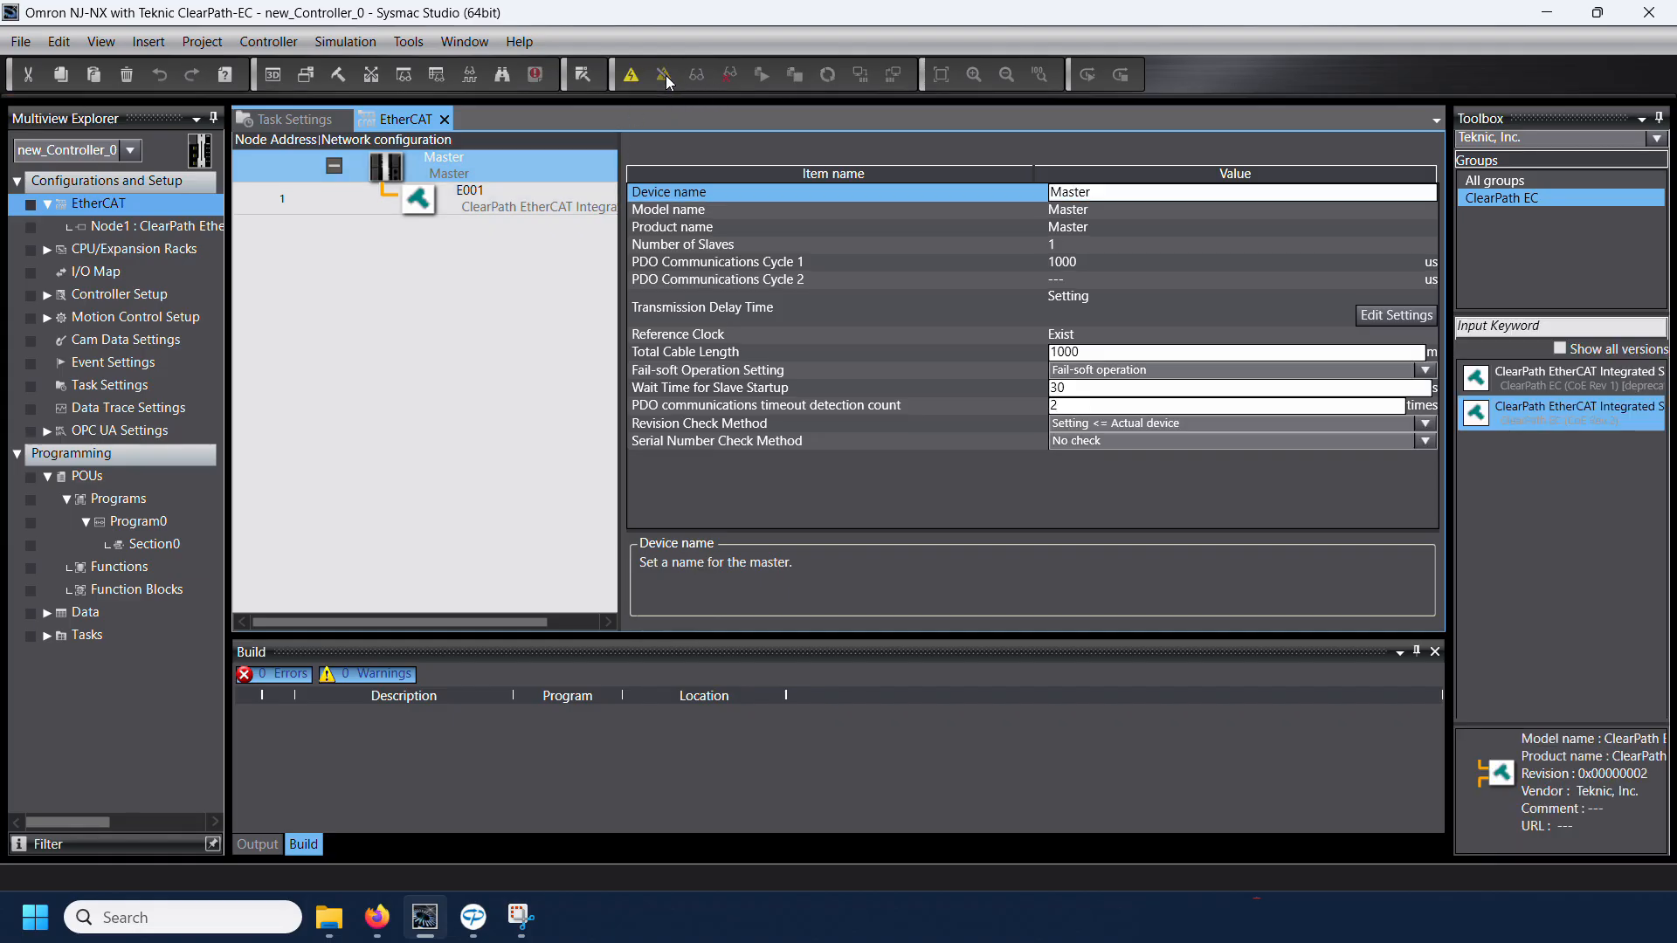
click(467, 199)
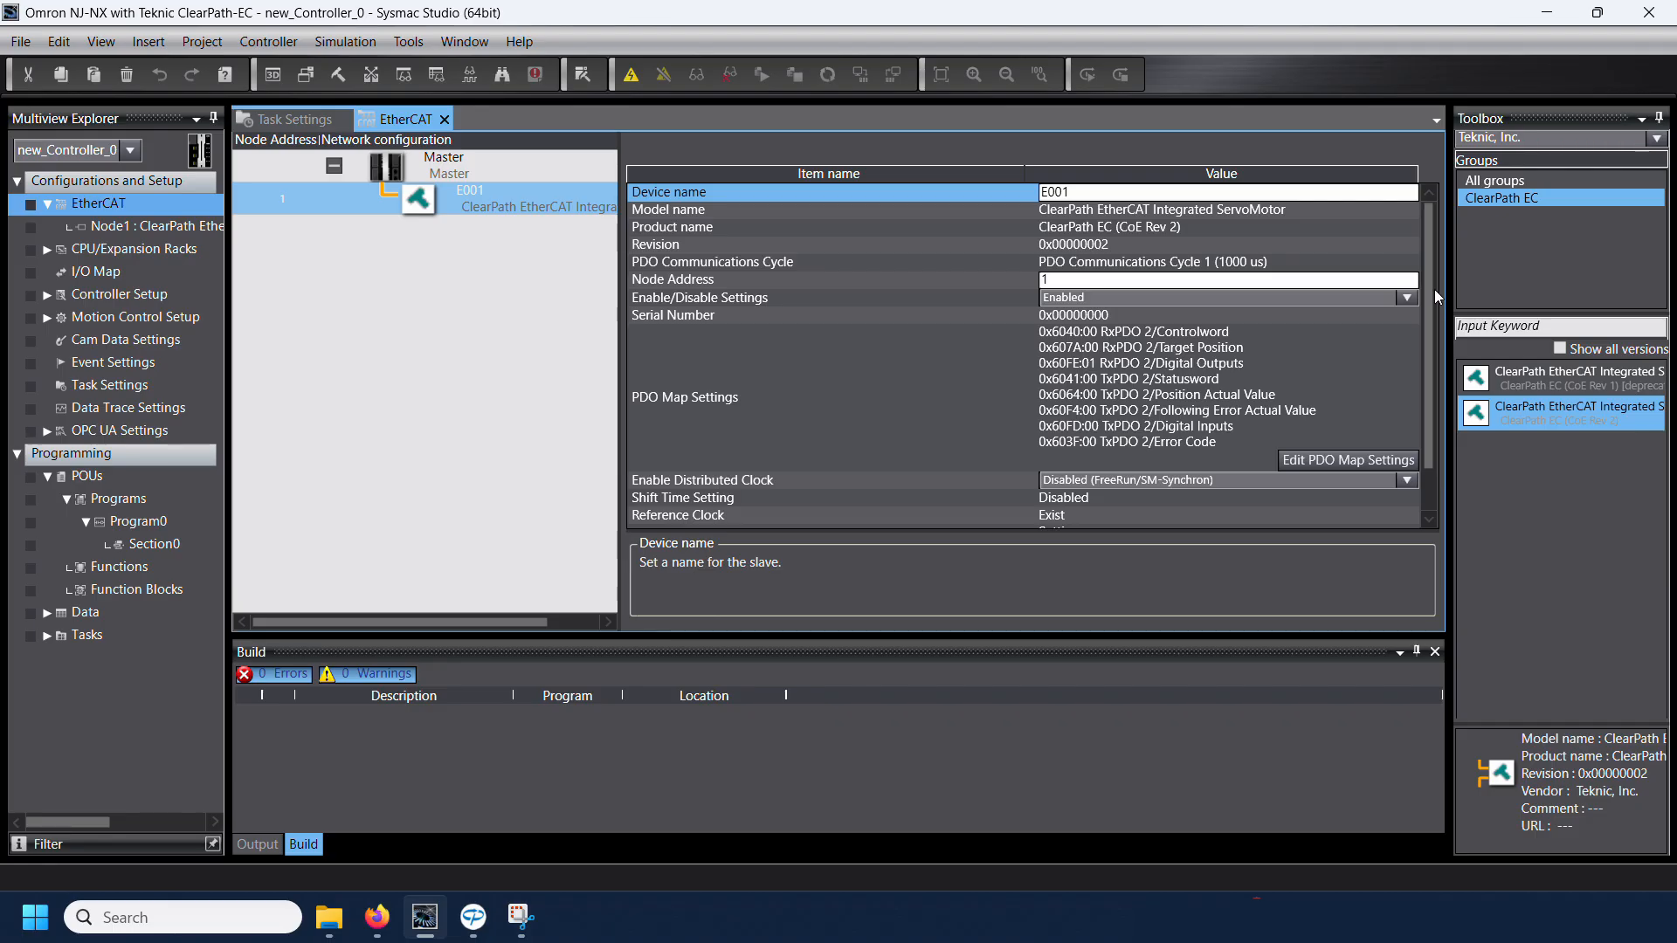
scroll(1433, 323, down, 1)
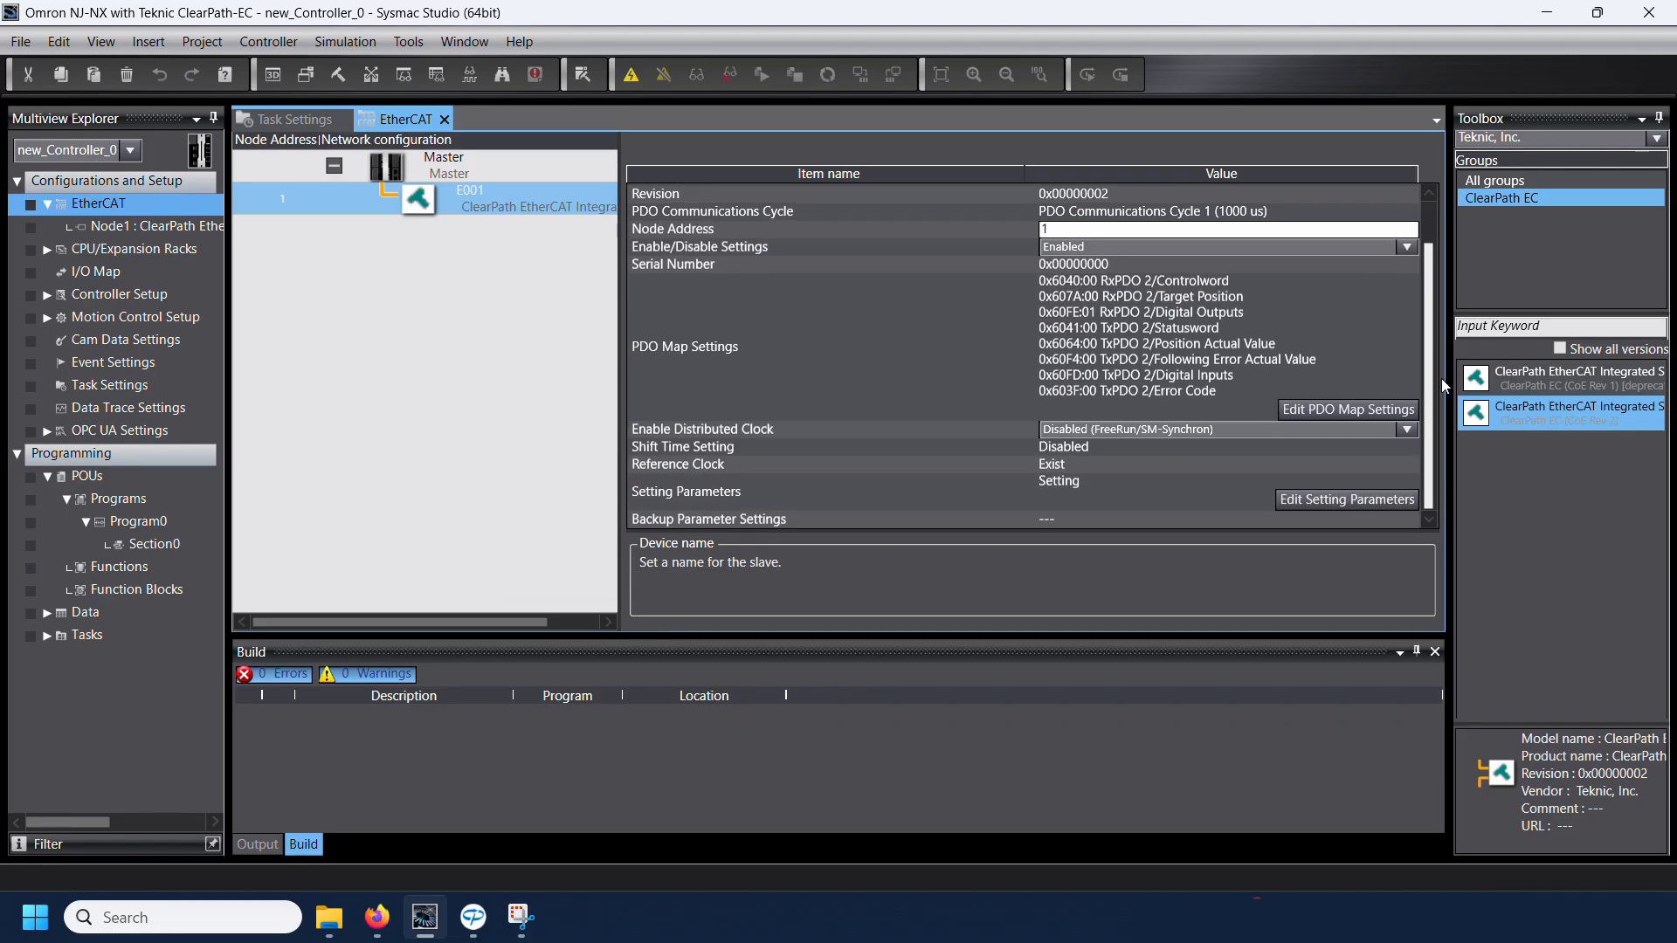
click(1083, 433)
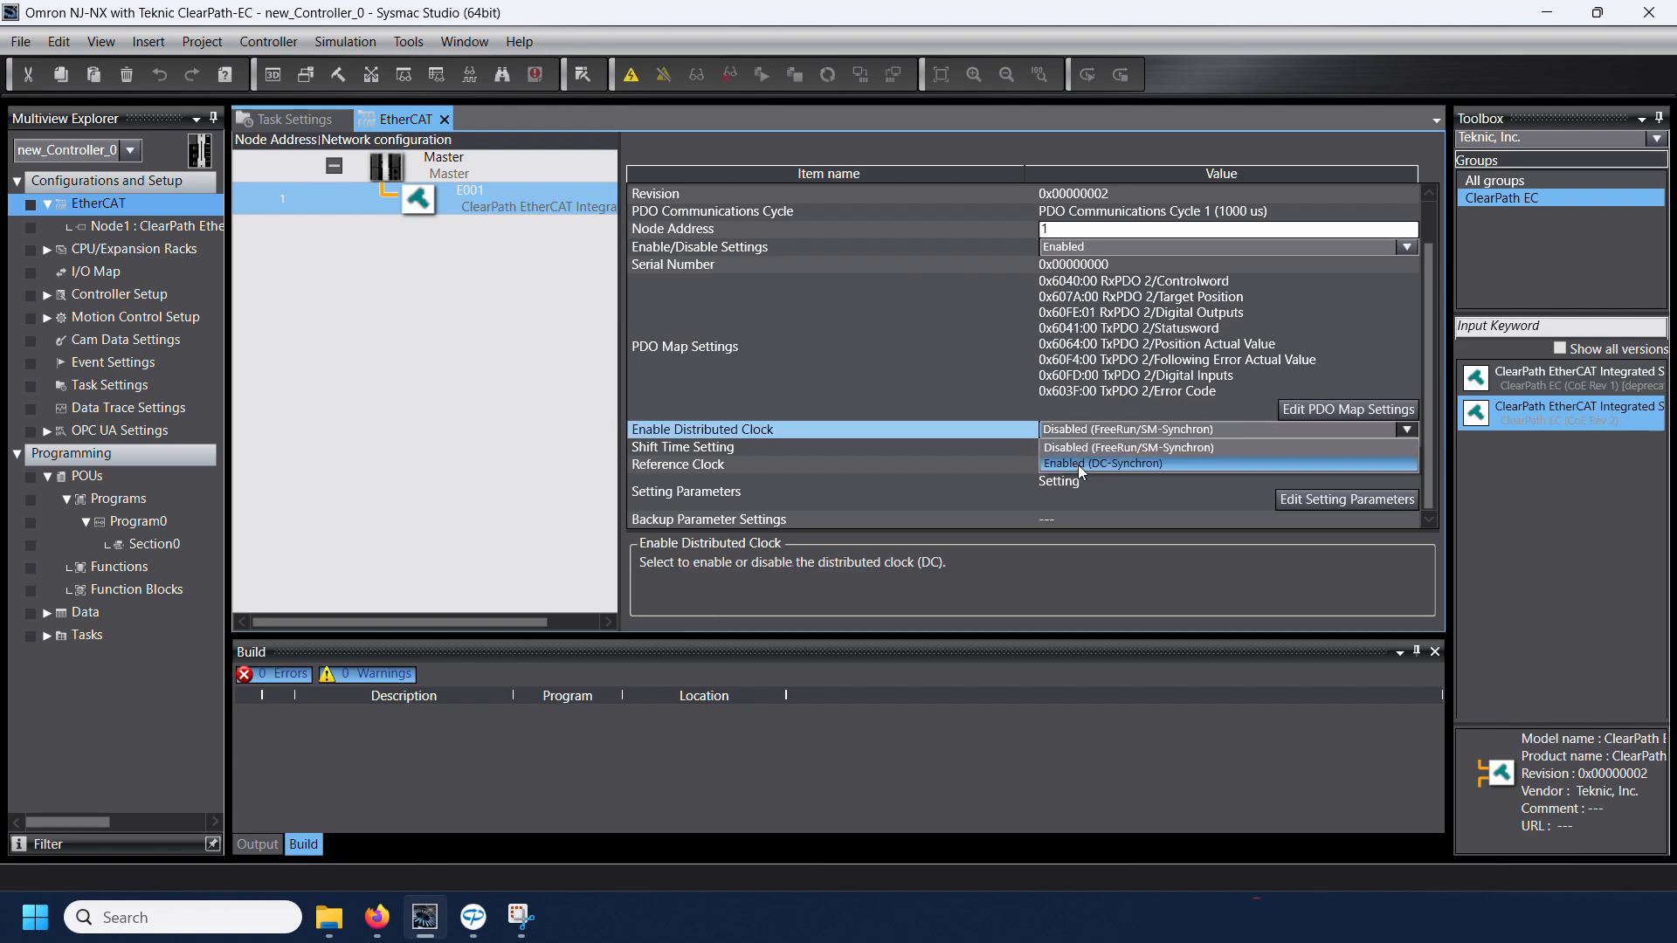
click(1082, 468)
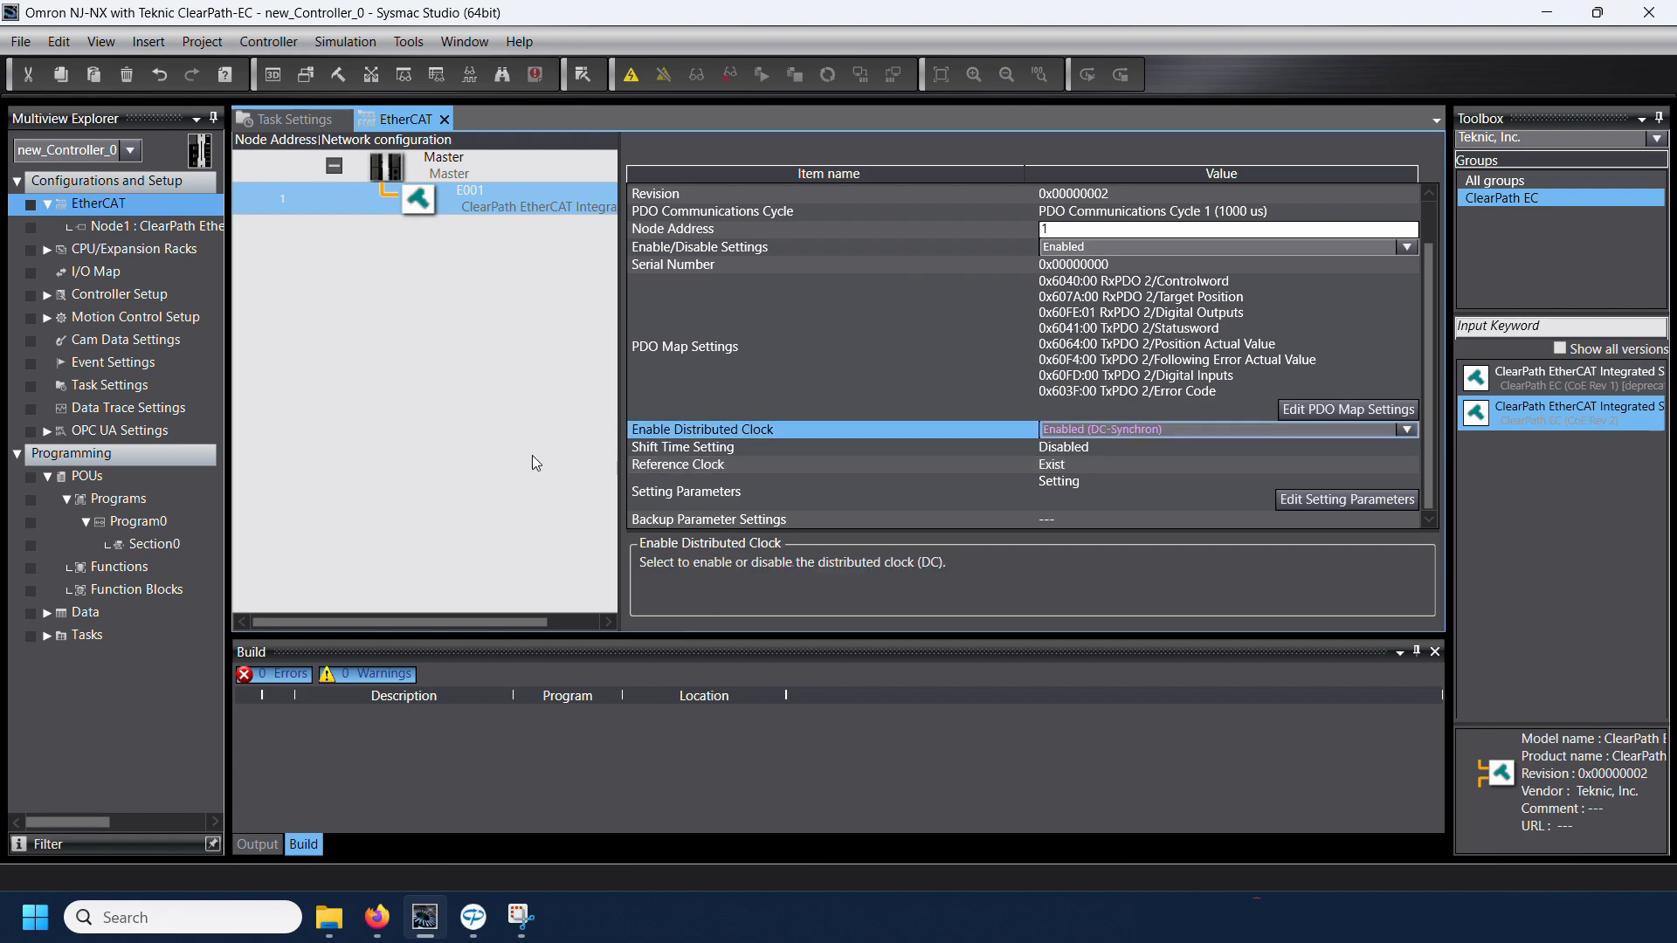
Step: Edit E001's setting parameters and remove all of them except the Interpolation Time Period Value (0x60C2:01) and Interpolation Time Index (0x60C2:02)
drag(647, 638, 782, 793)
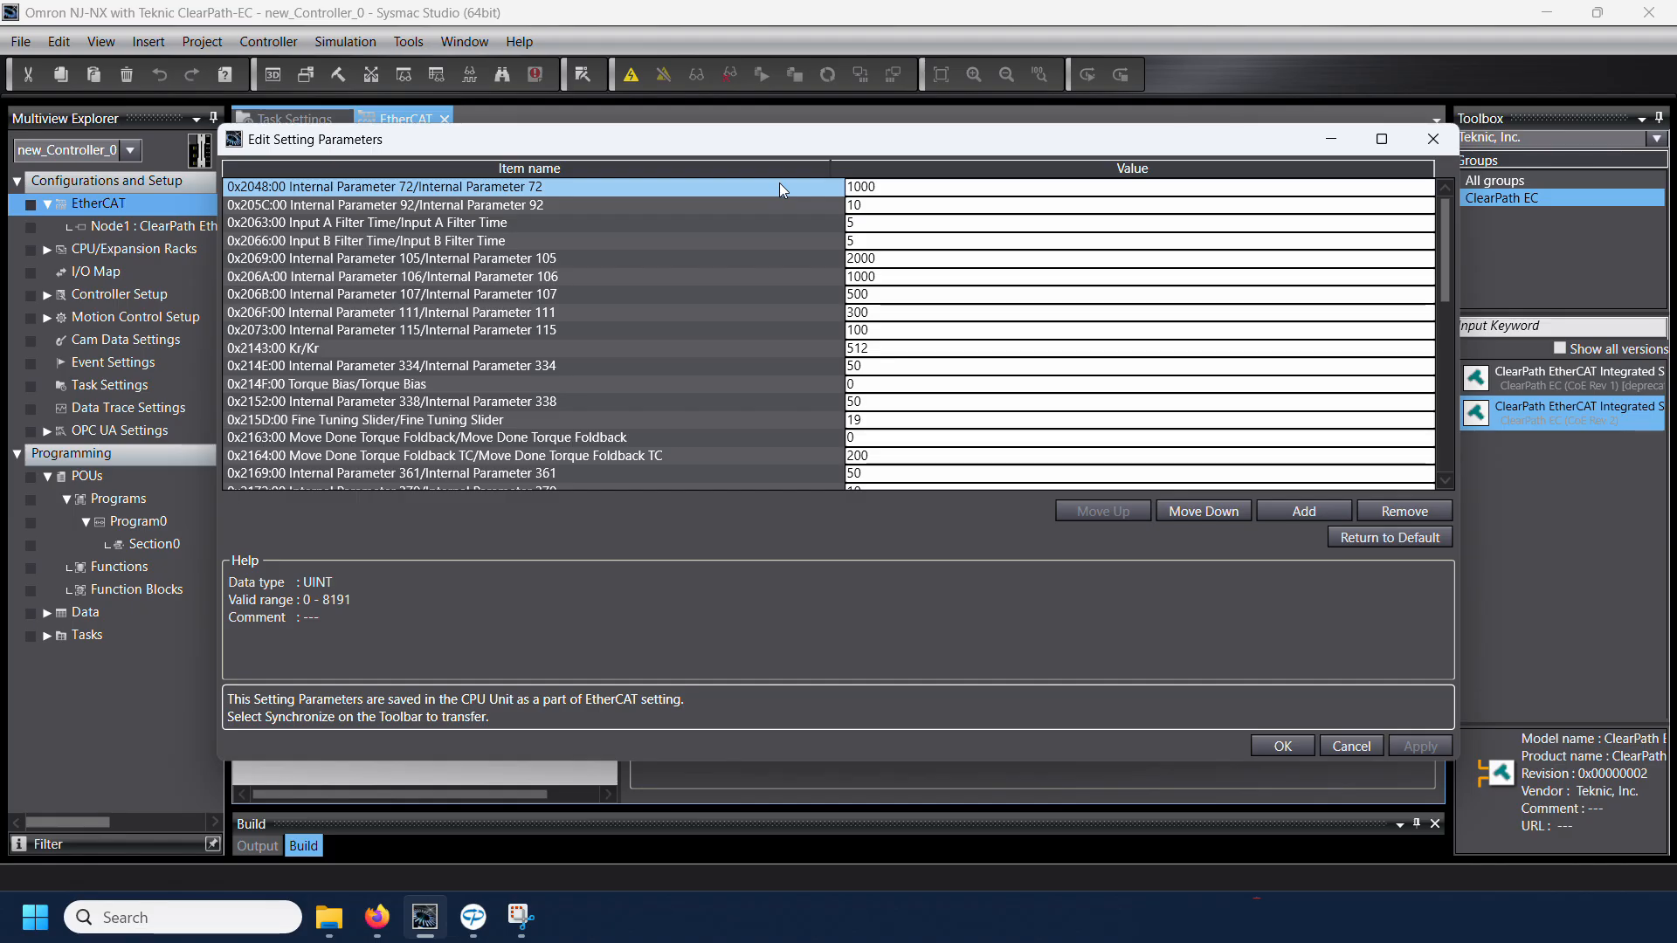
click(1378, 512)
click(1378, 511)
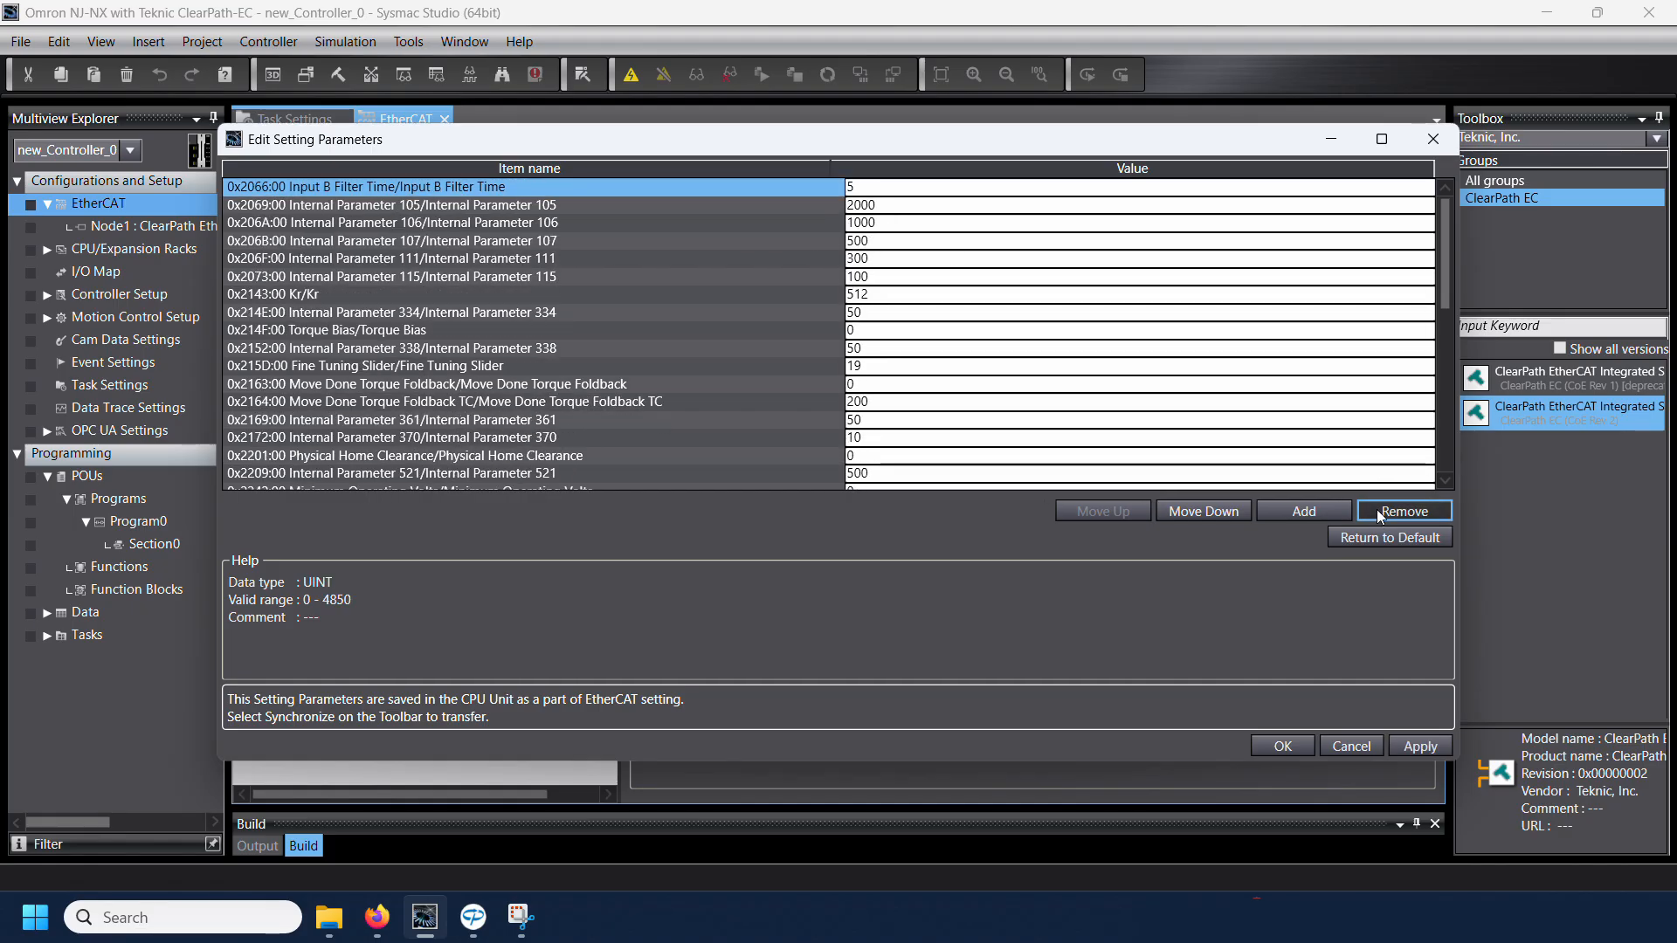
click(1378, 512)
click(1378, 511)
click(1379, 511)
click(1378, 511)
click(1379, 511)
click(1378, 511)
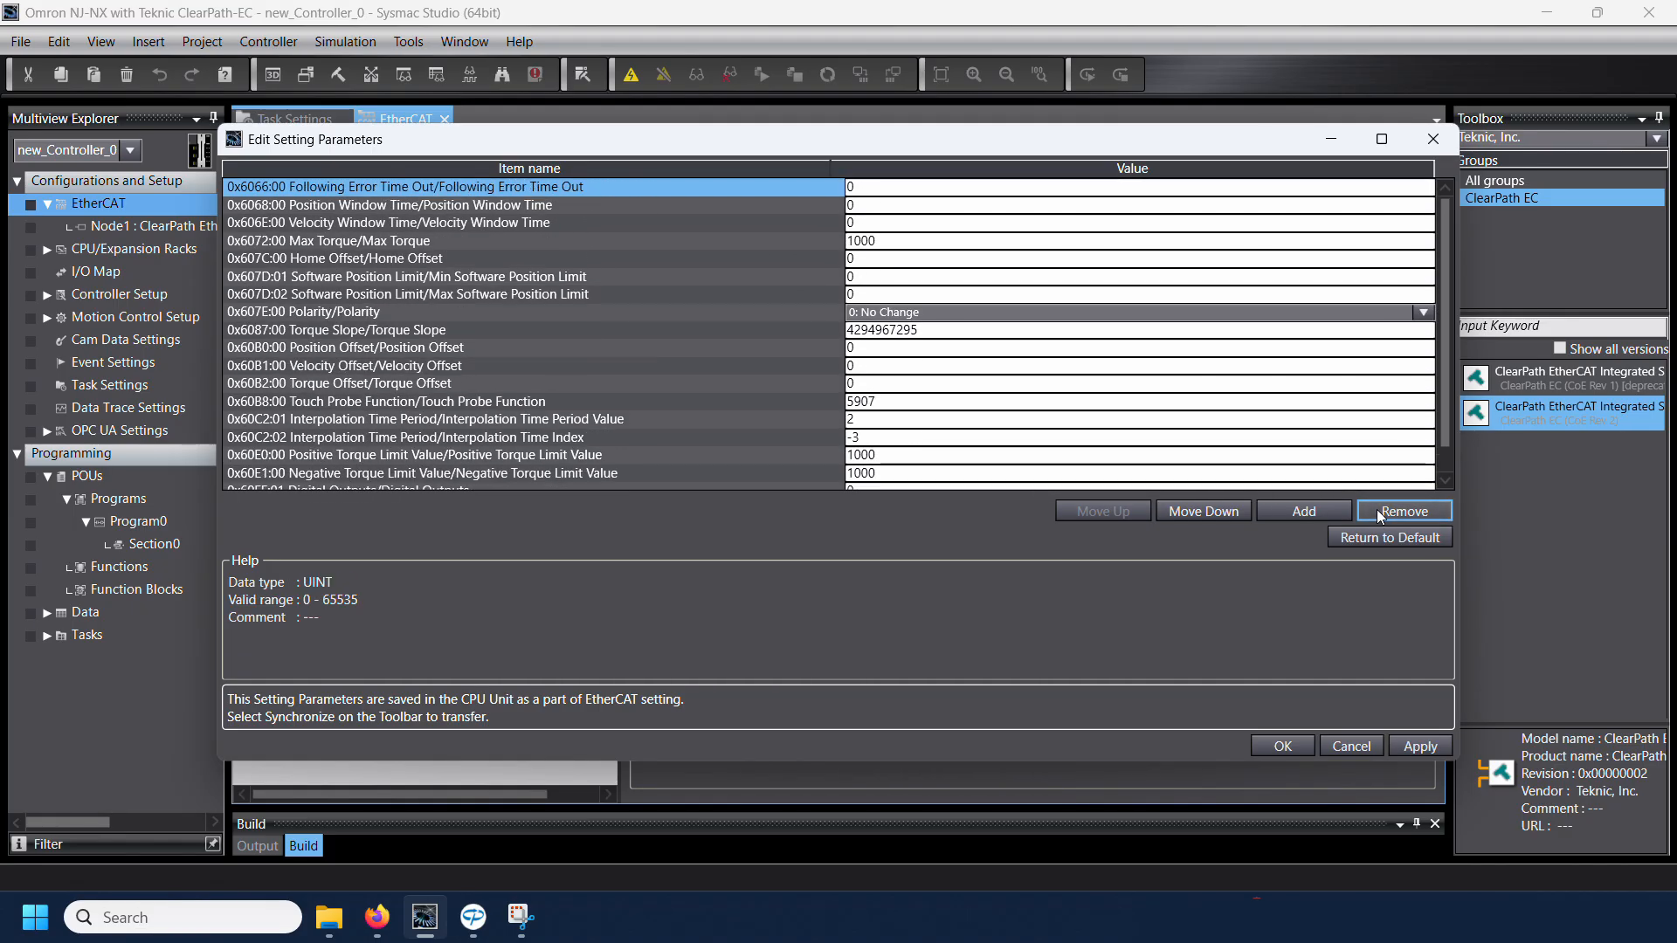
click(1379, 511)
click(1378, 511)
click(1378, 511)
click(1379, 511)
click(1379, 511)
click(1378, 511)
click(1378, 511)
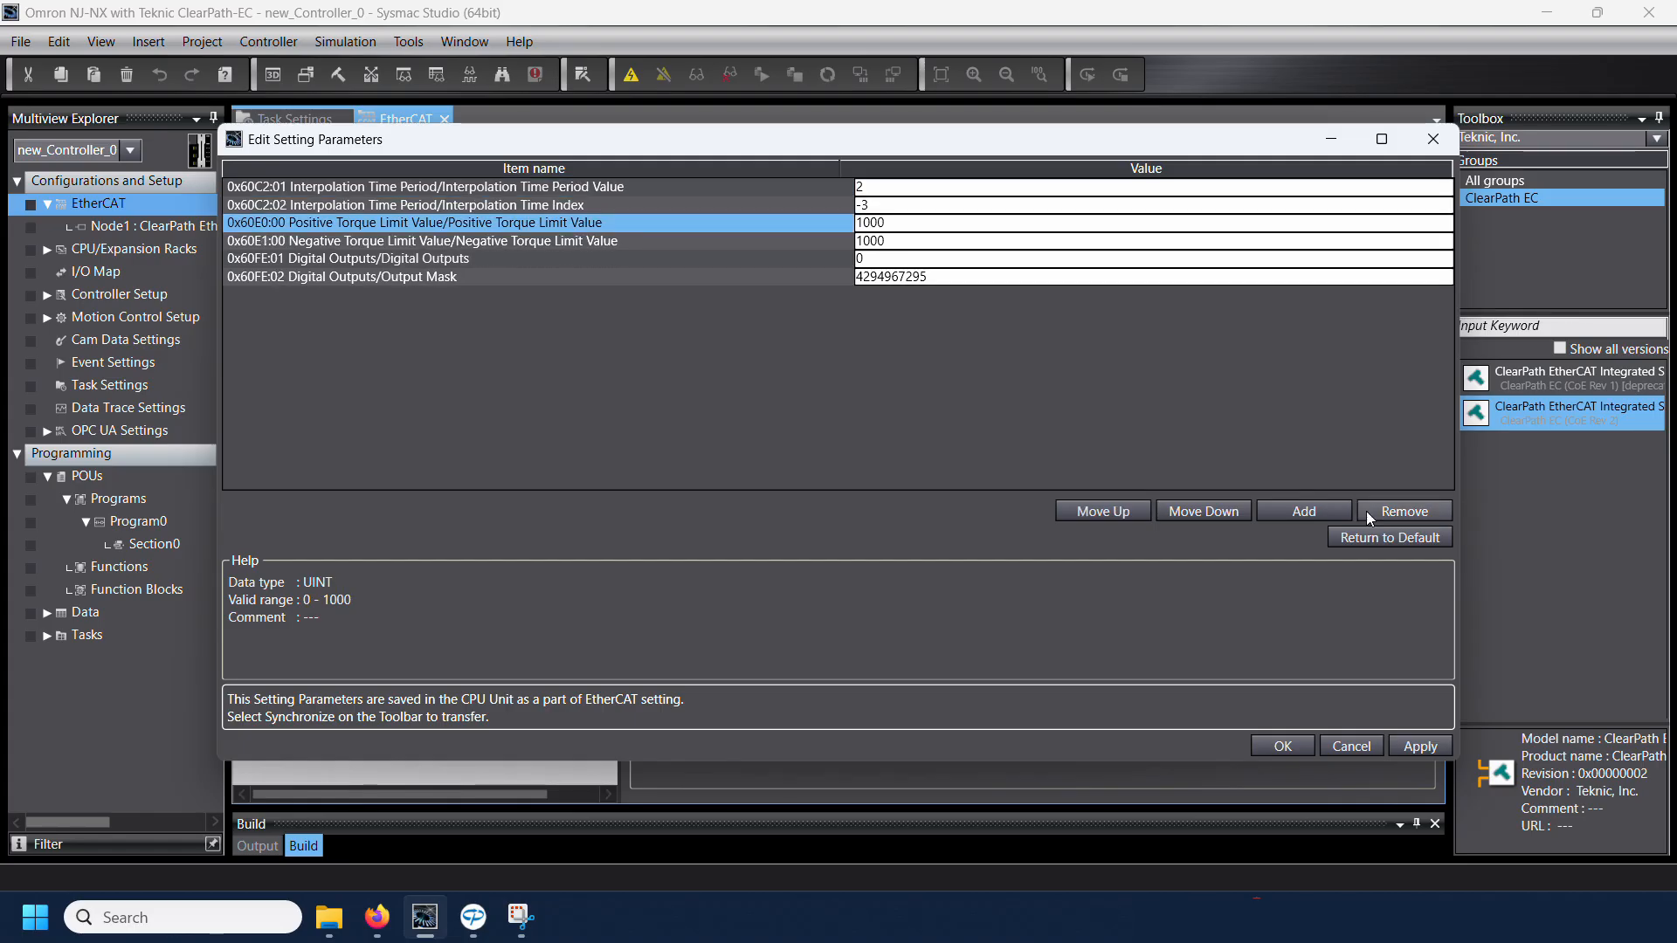
click(1371, 511)
click(1371, 511)
click(1372, 511)
click(1381, 510)
click(1381, 510)
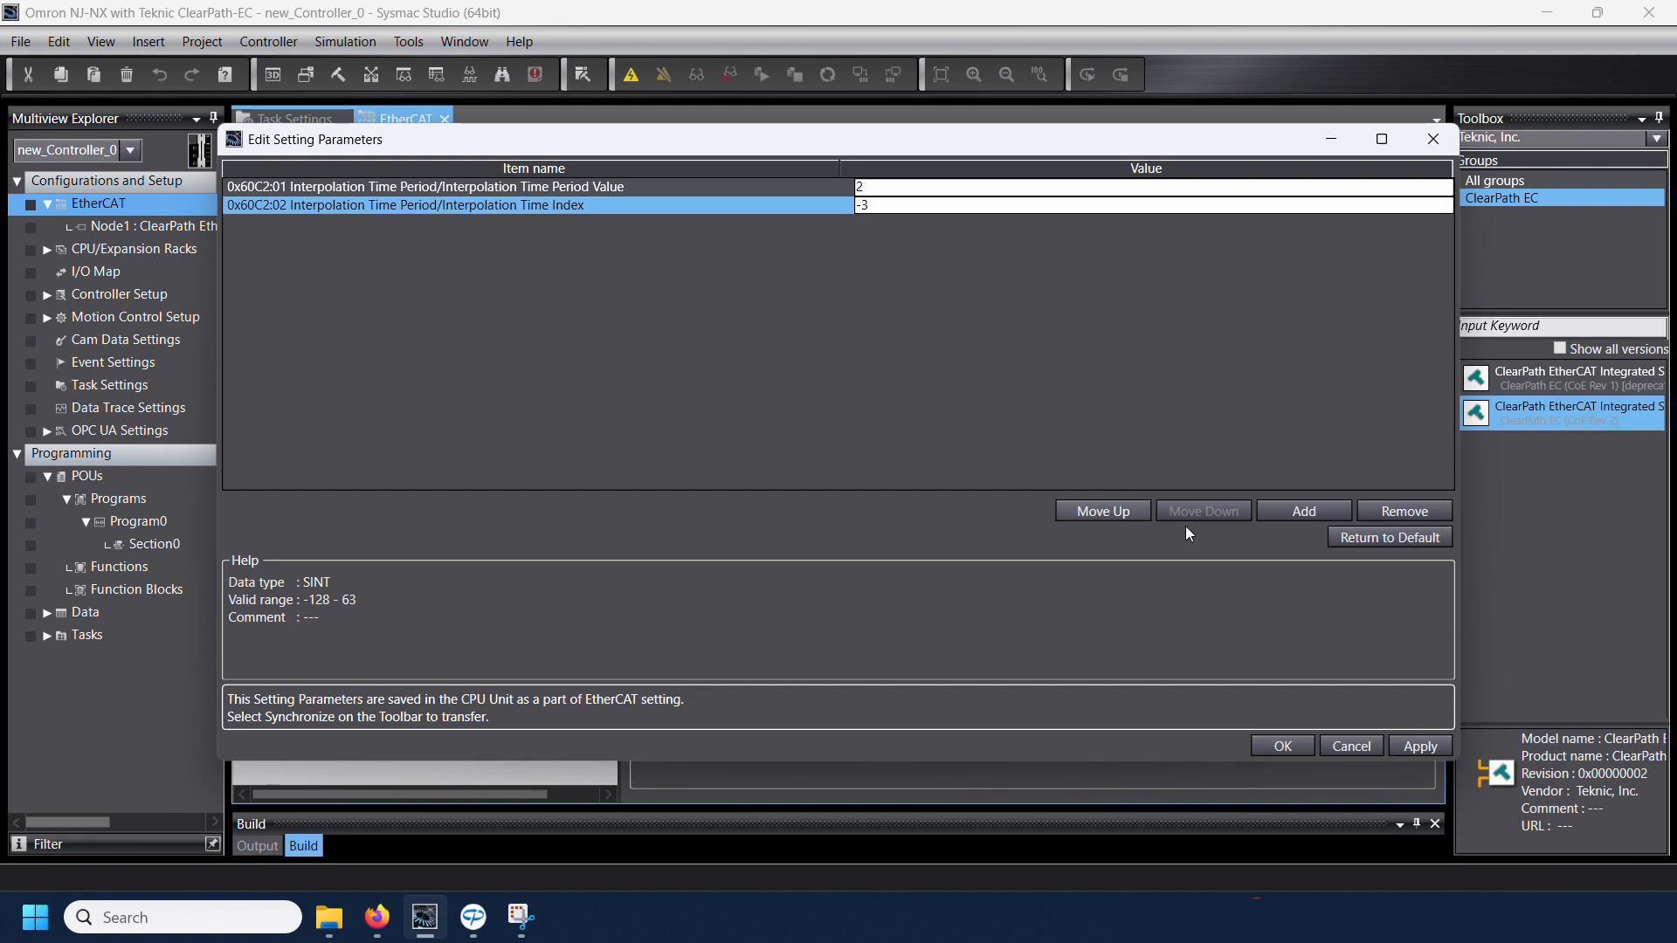
Step: Add the Polarity object (0x607E:00) to the servo's setting parameters
click(1281, 506)
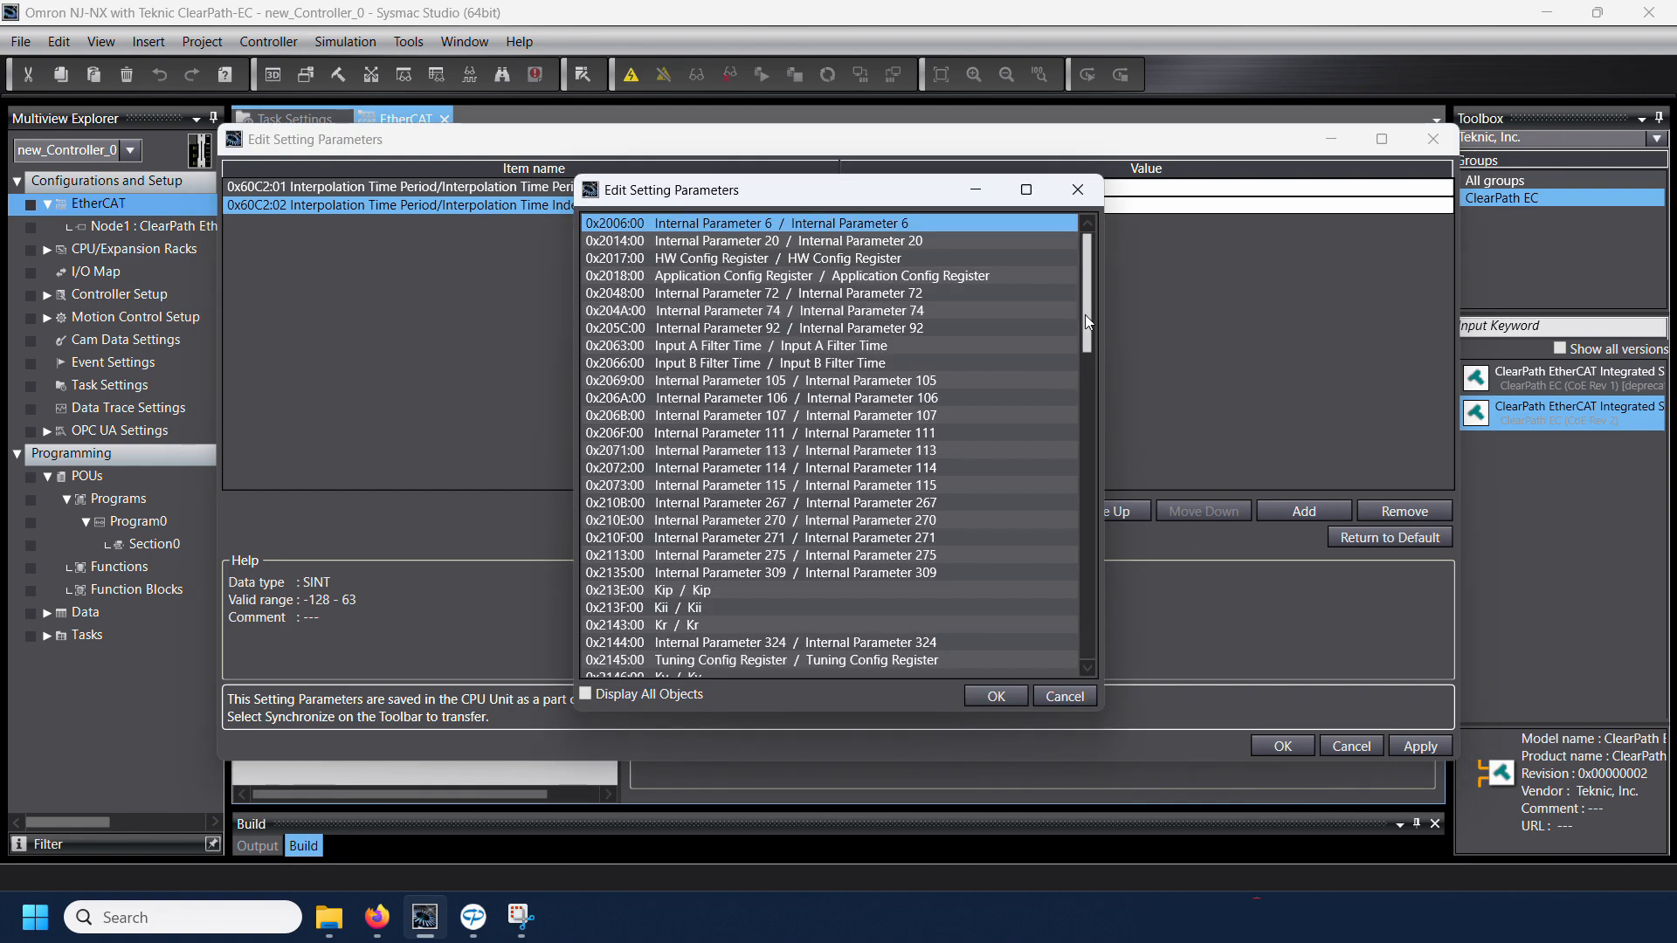
drag(1089, 327, 1109, 576)
click(815, 555)
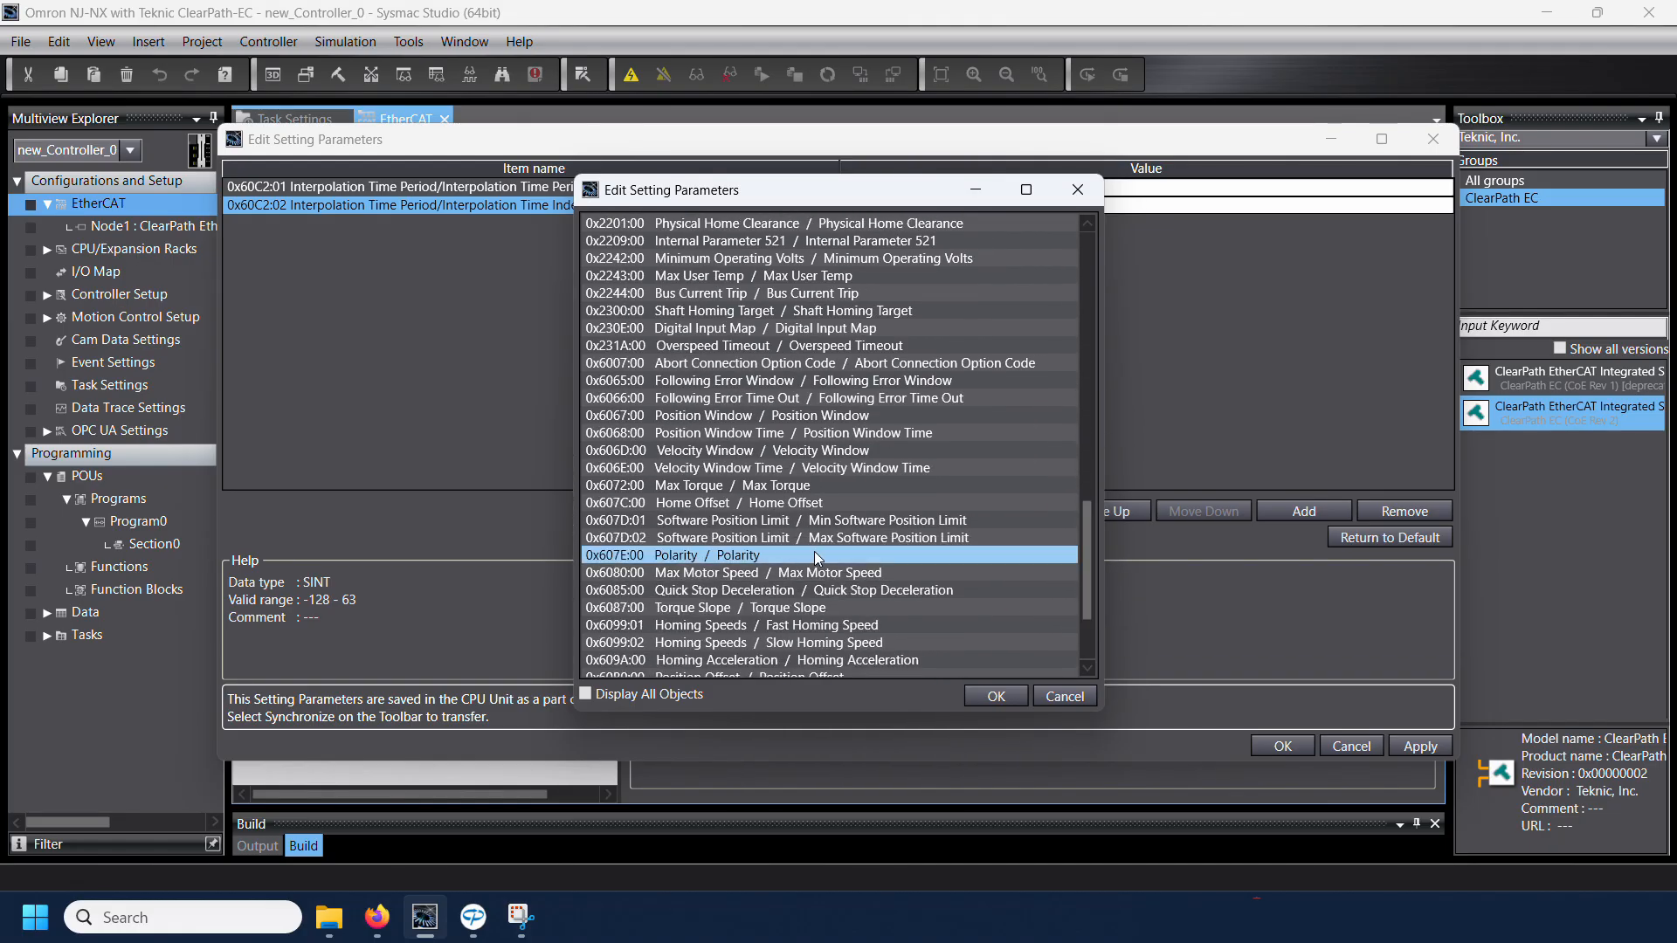
click(997, 696)
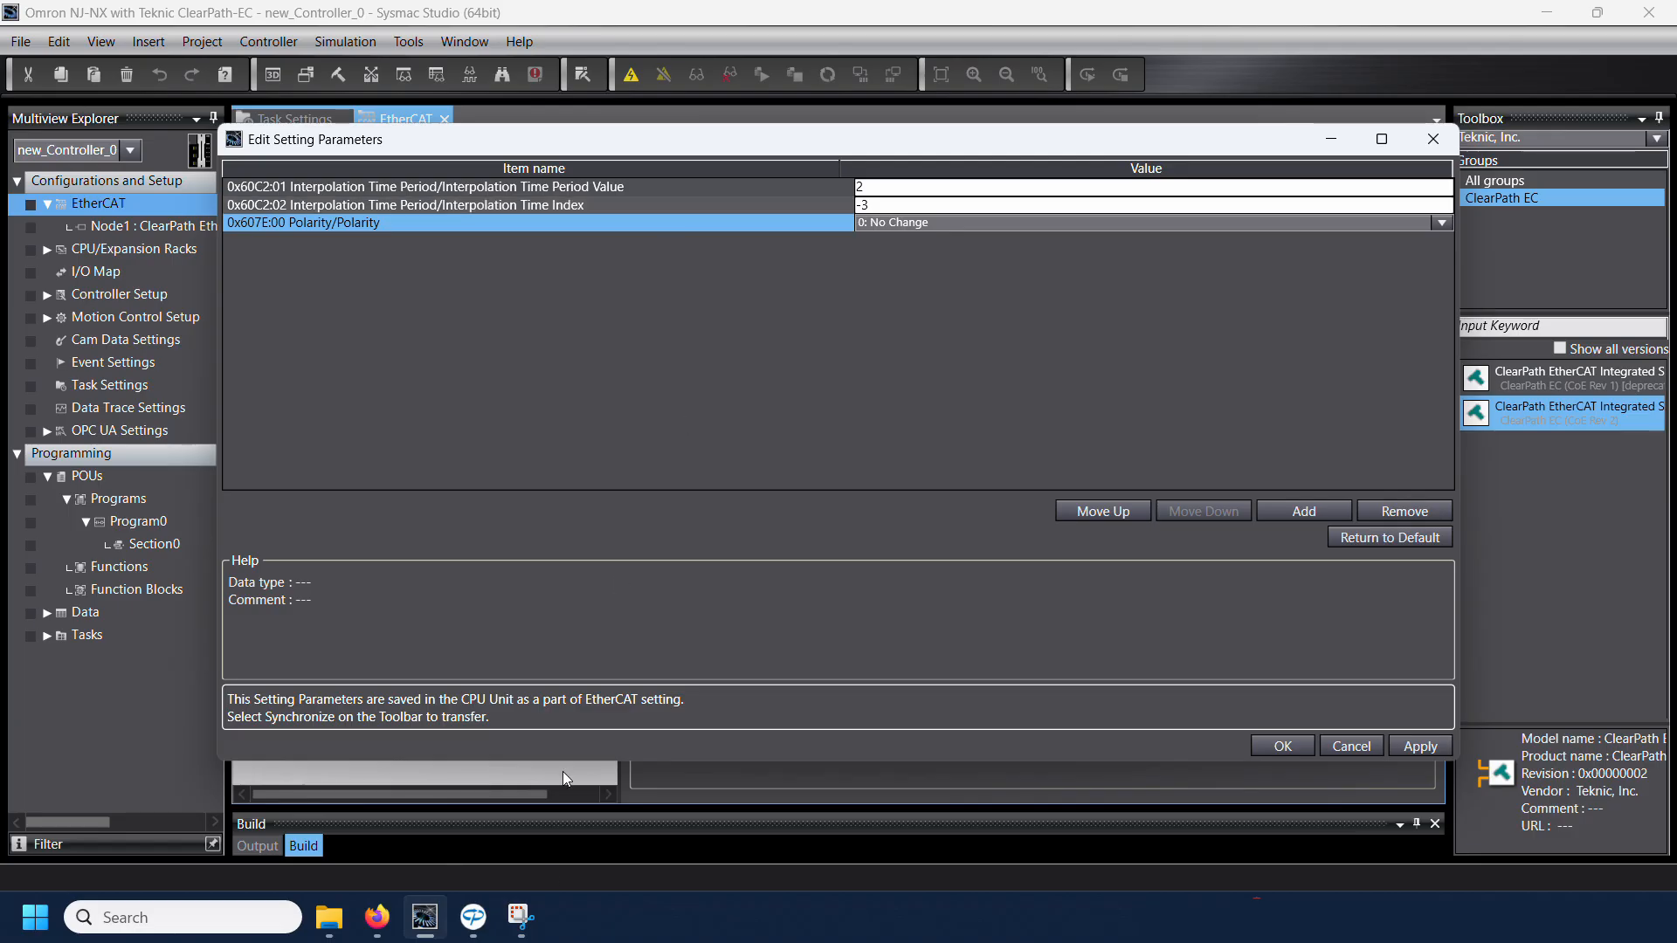
Step: Check the interpolation time table in the ClearPath-EC Software Reference in Firefox, and set the Interpolation Time Period Value to 1 in Sysmac Studio
mouse_move(487, 924)
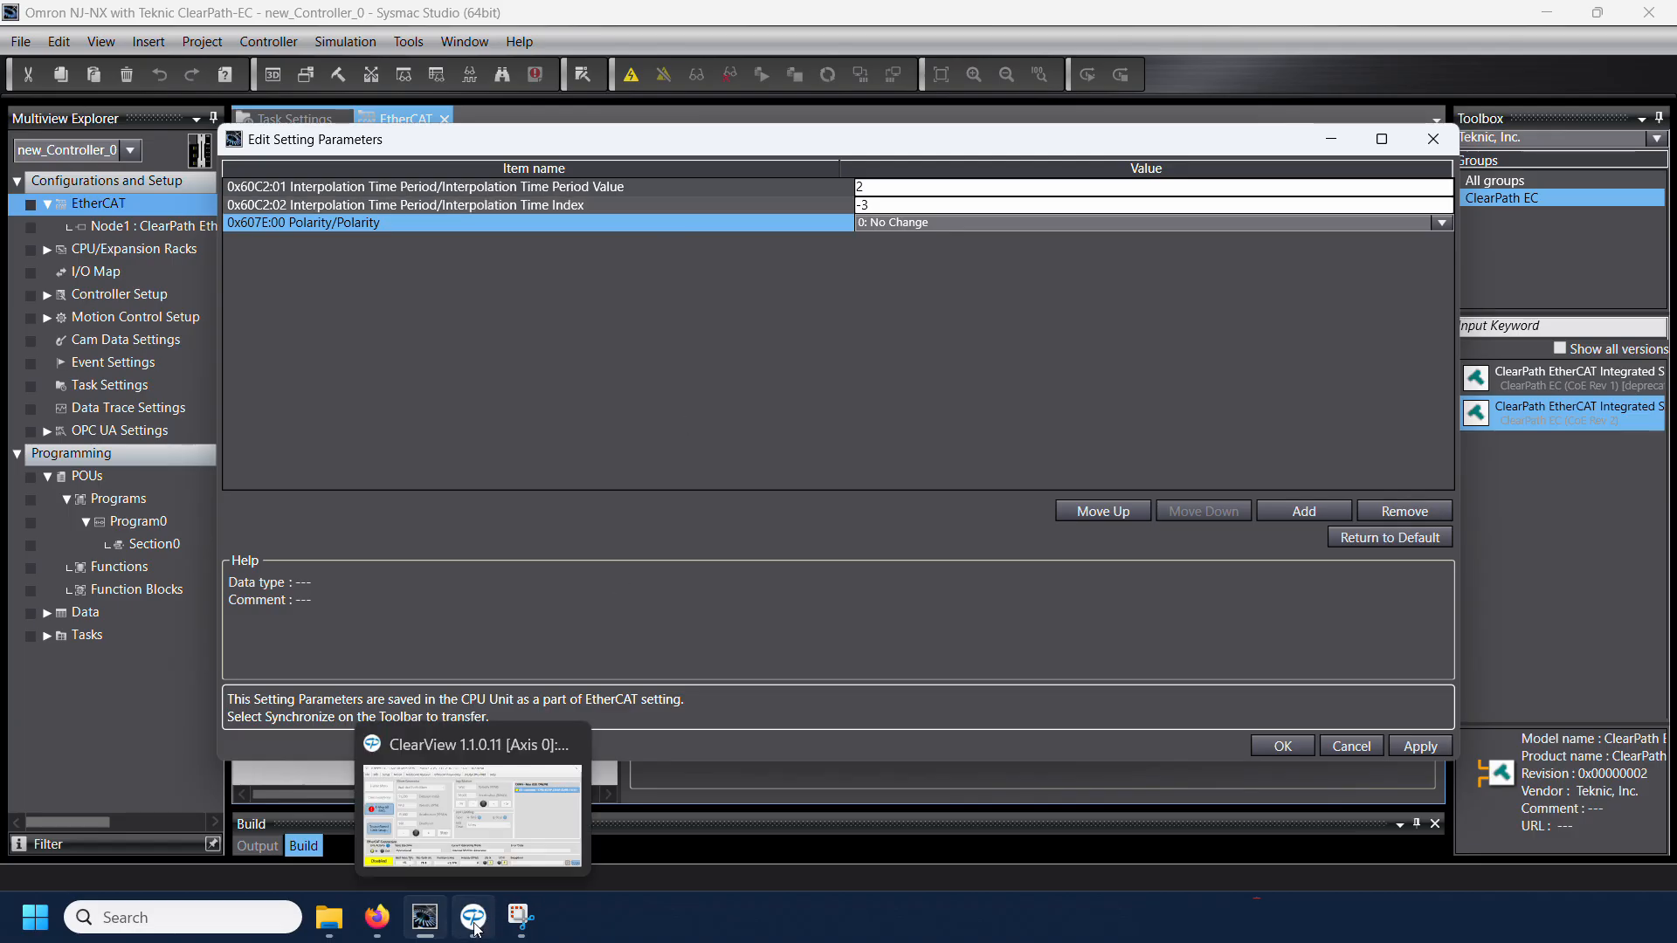
click(377, 918)
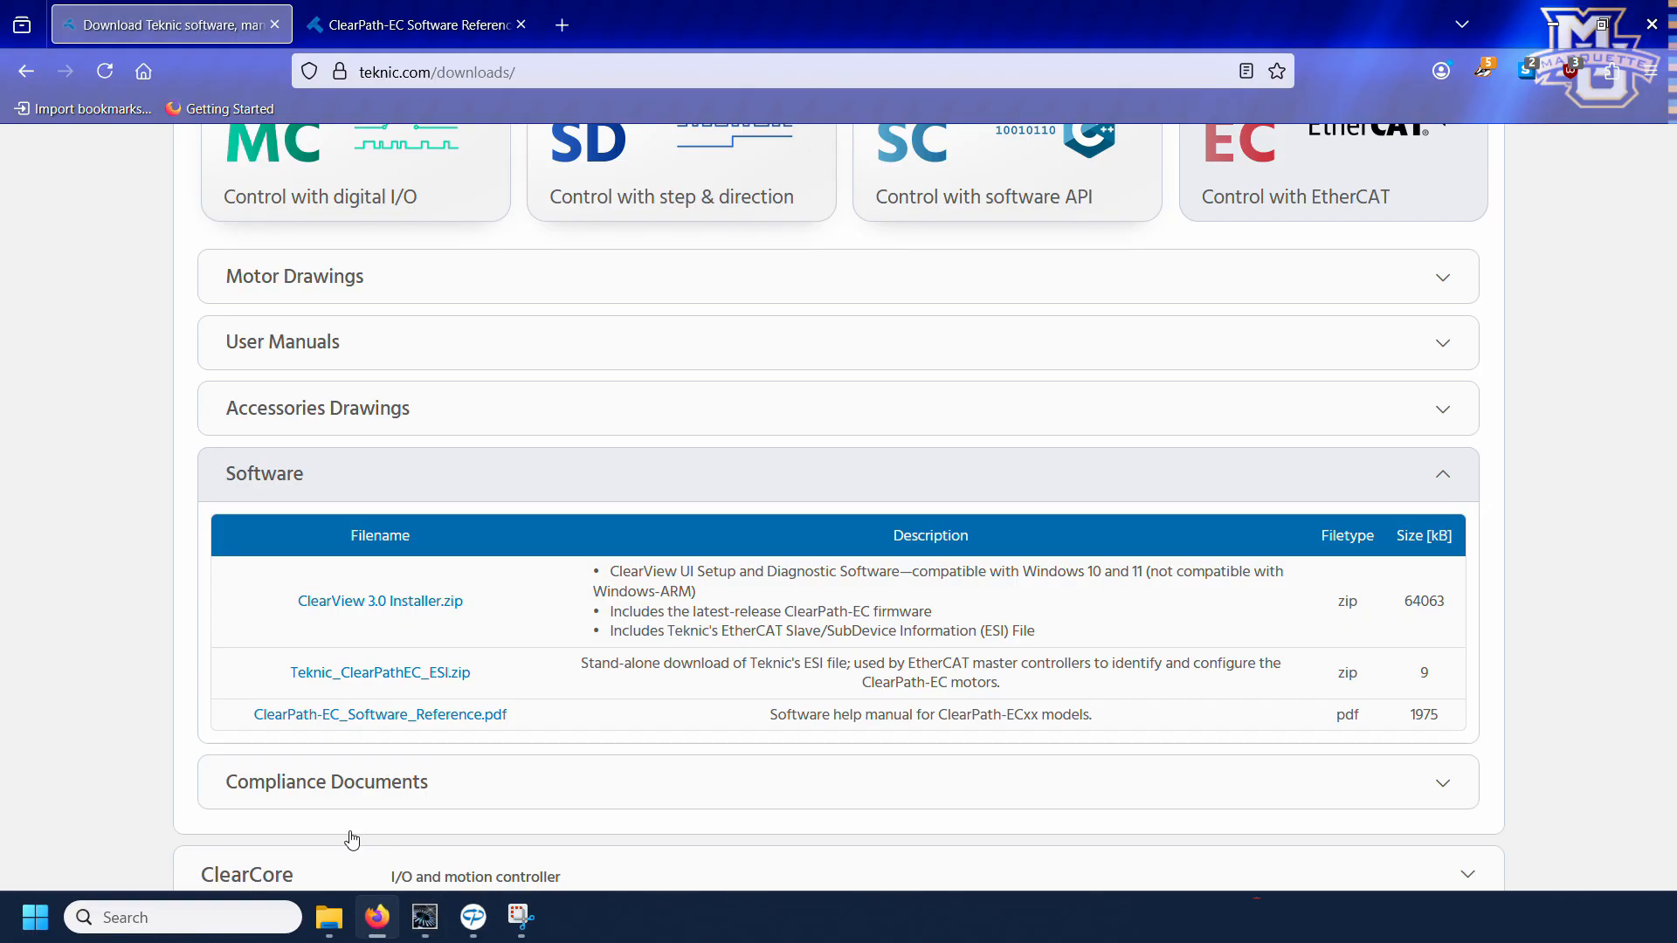
click(412, 28)
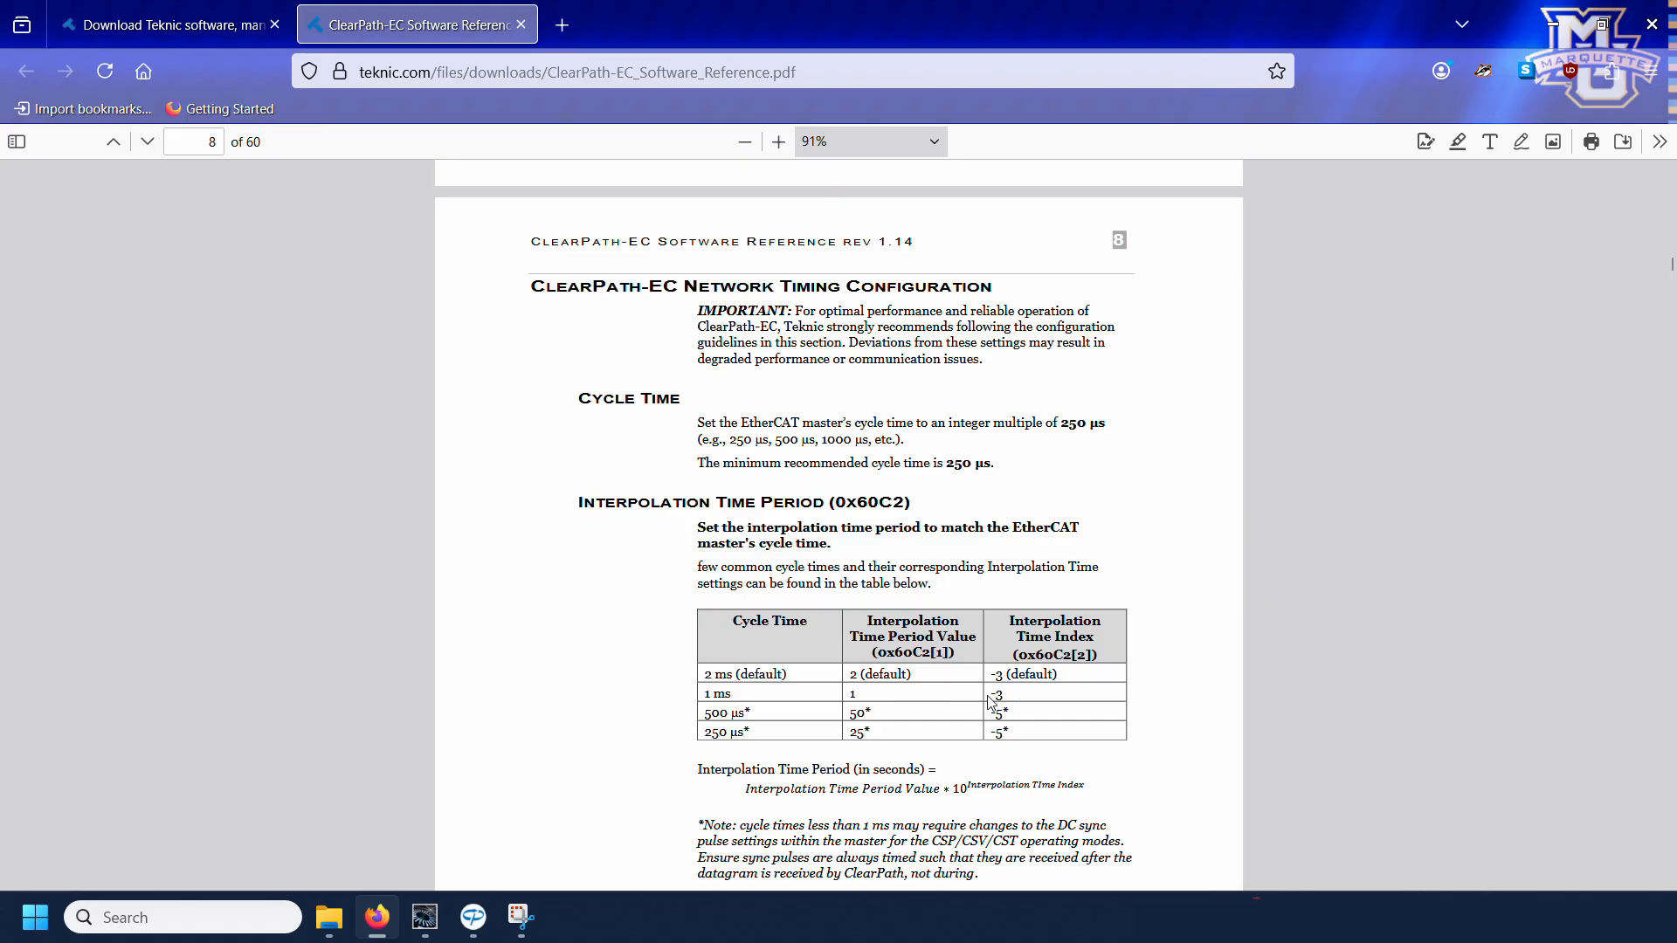
mouse_move(434, 939)
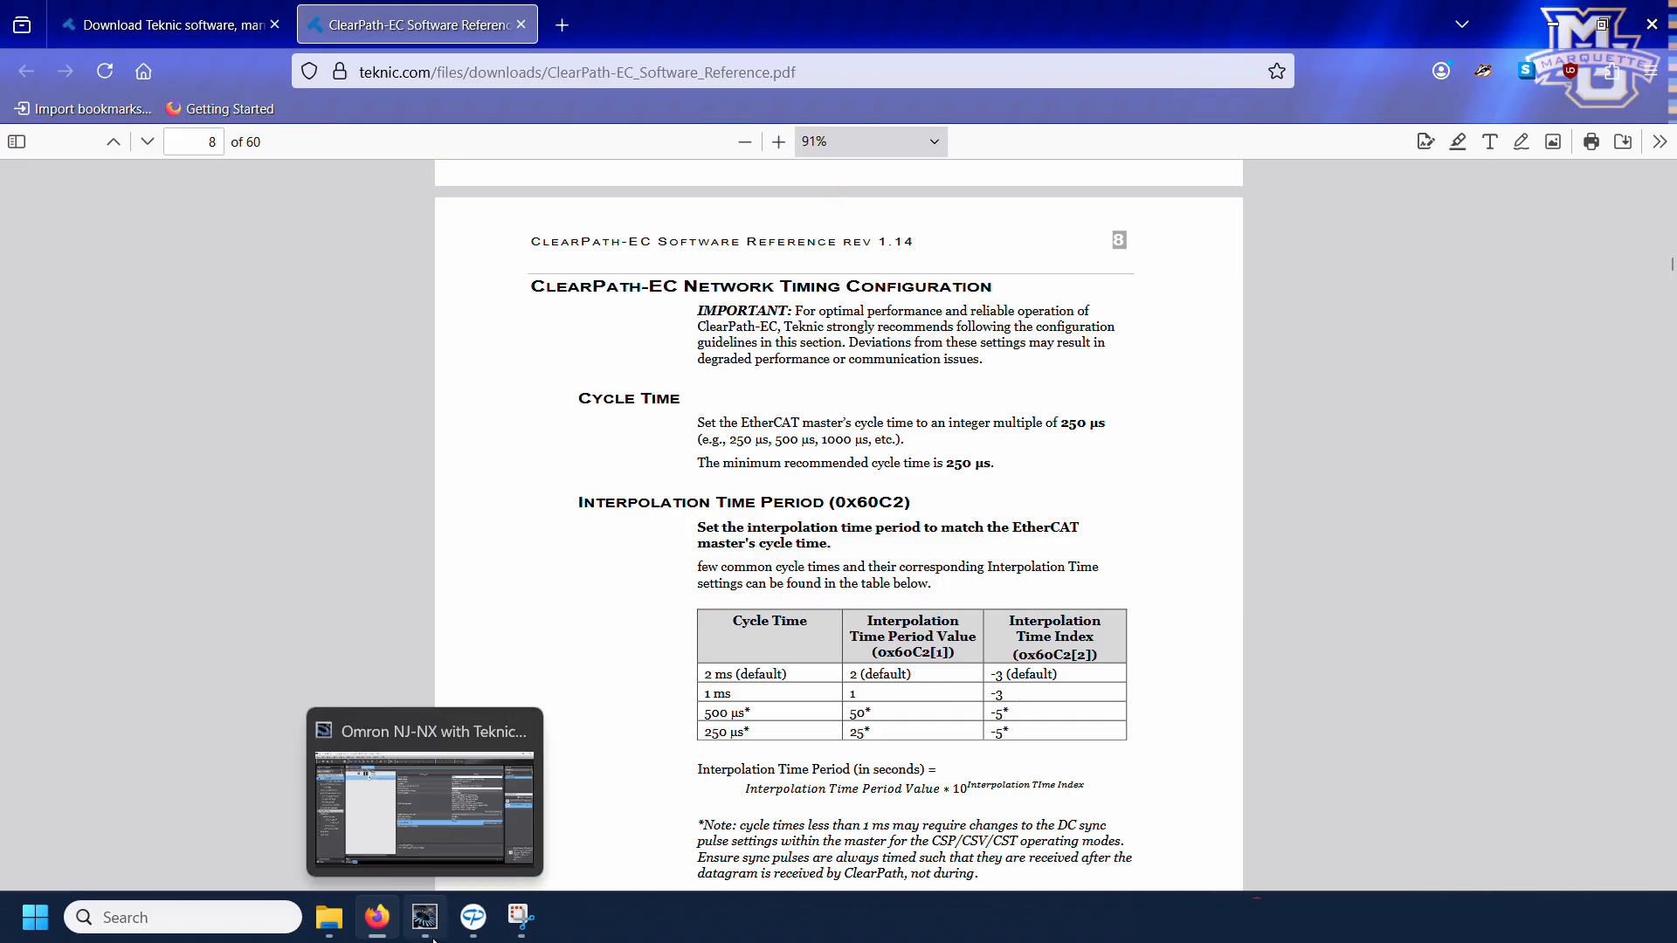
click(417, 846)
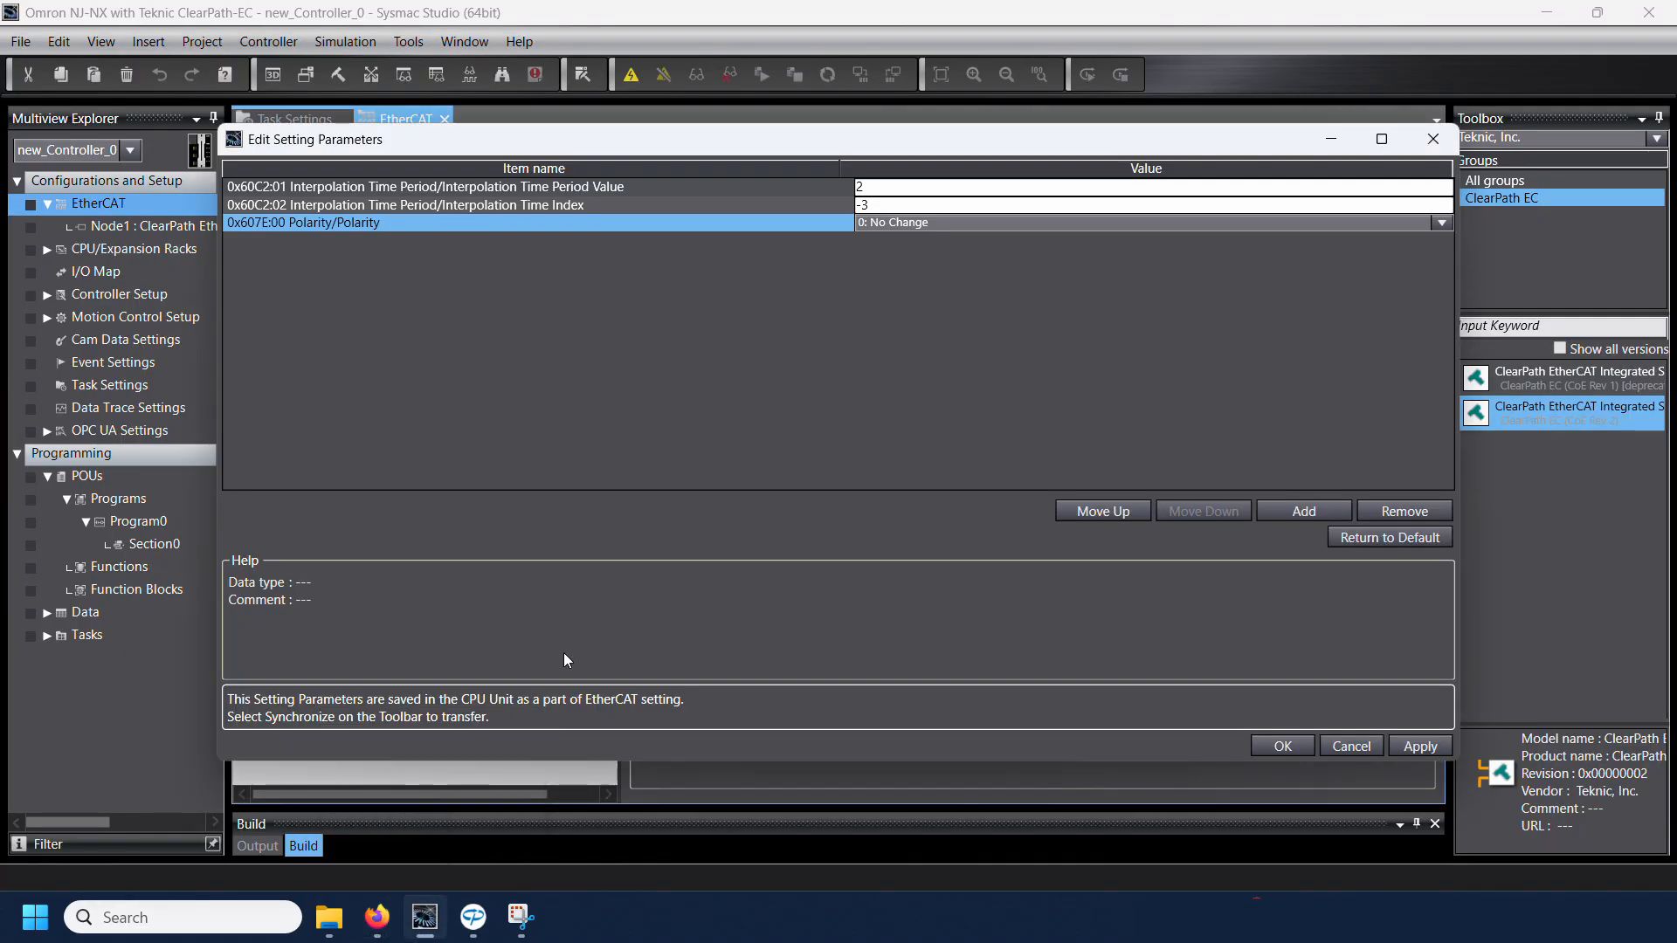
click(891, 224)
key(Up)
key(Up)
text(1)
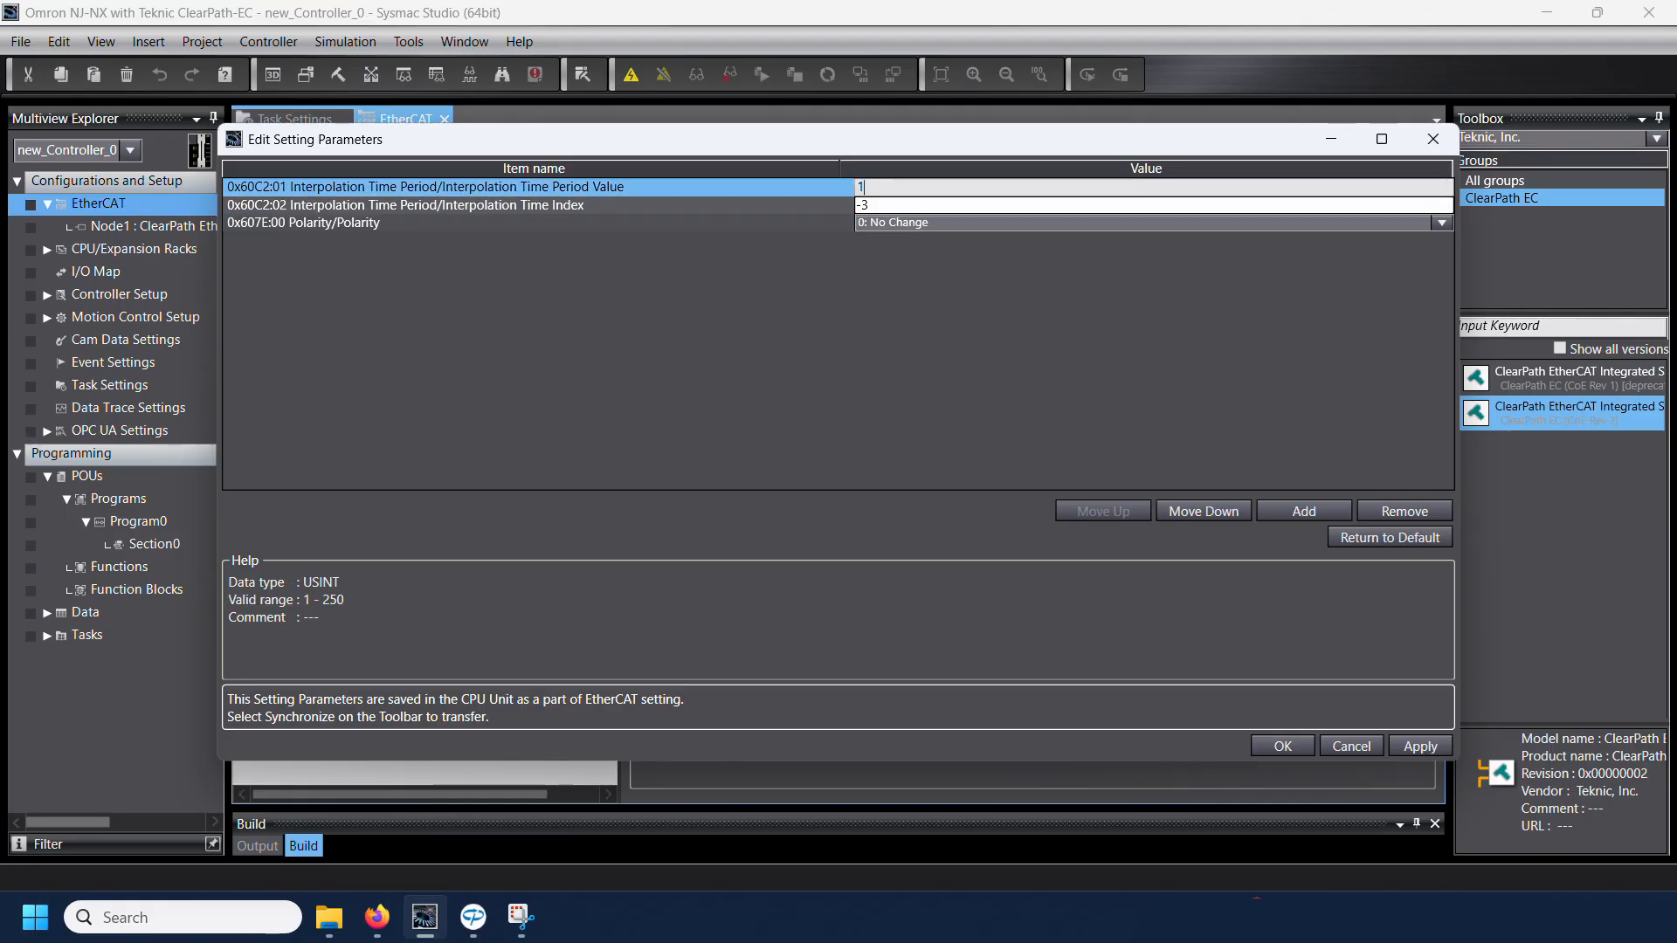
key(Return)
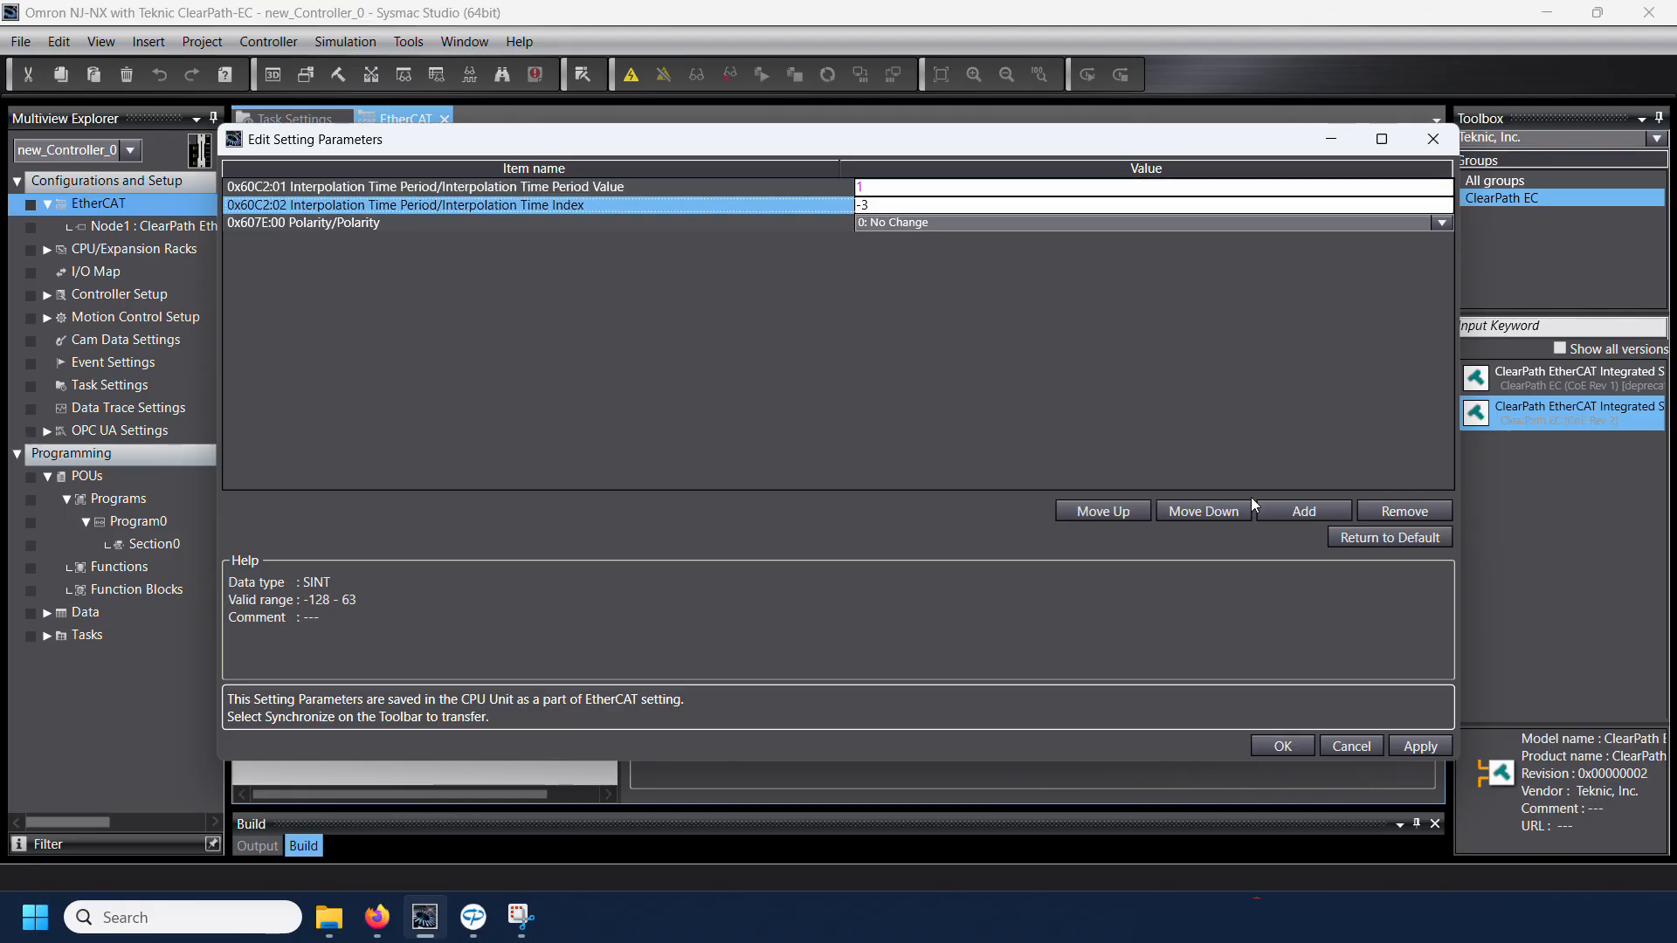
click(1417, 749)
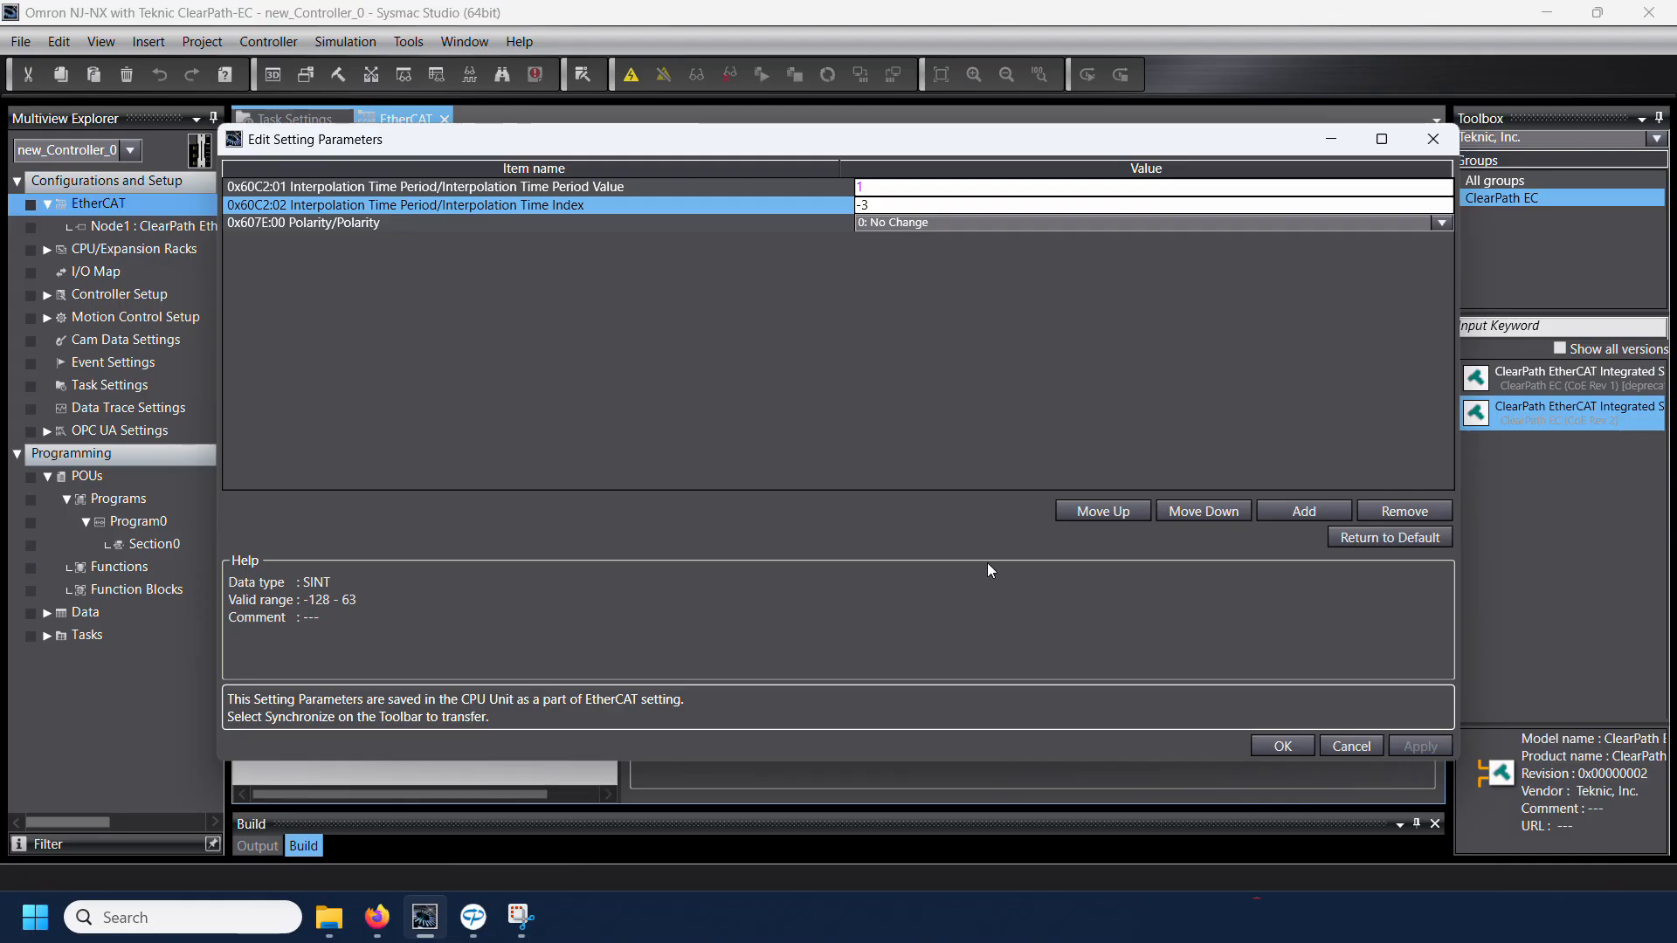
click(1280, 746)
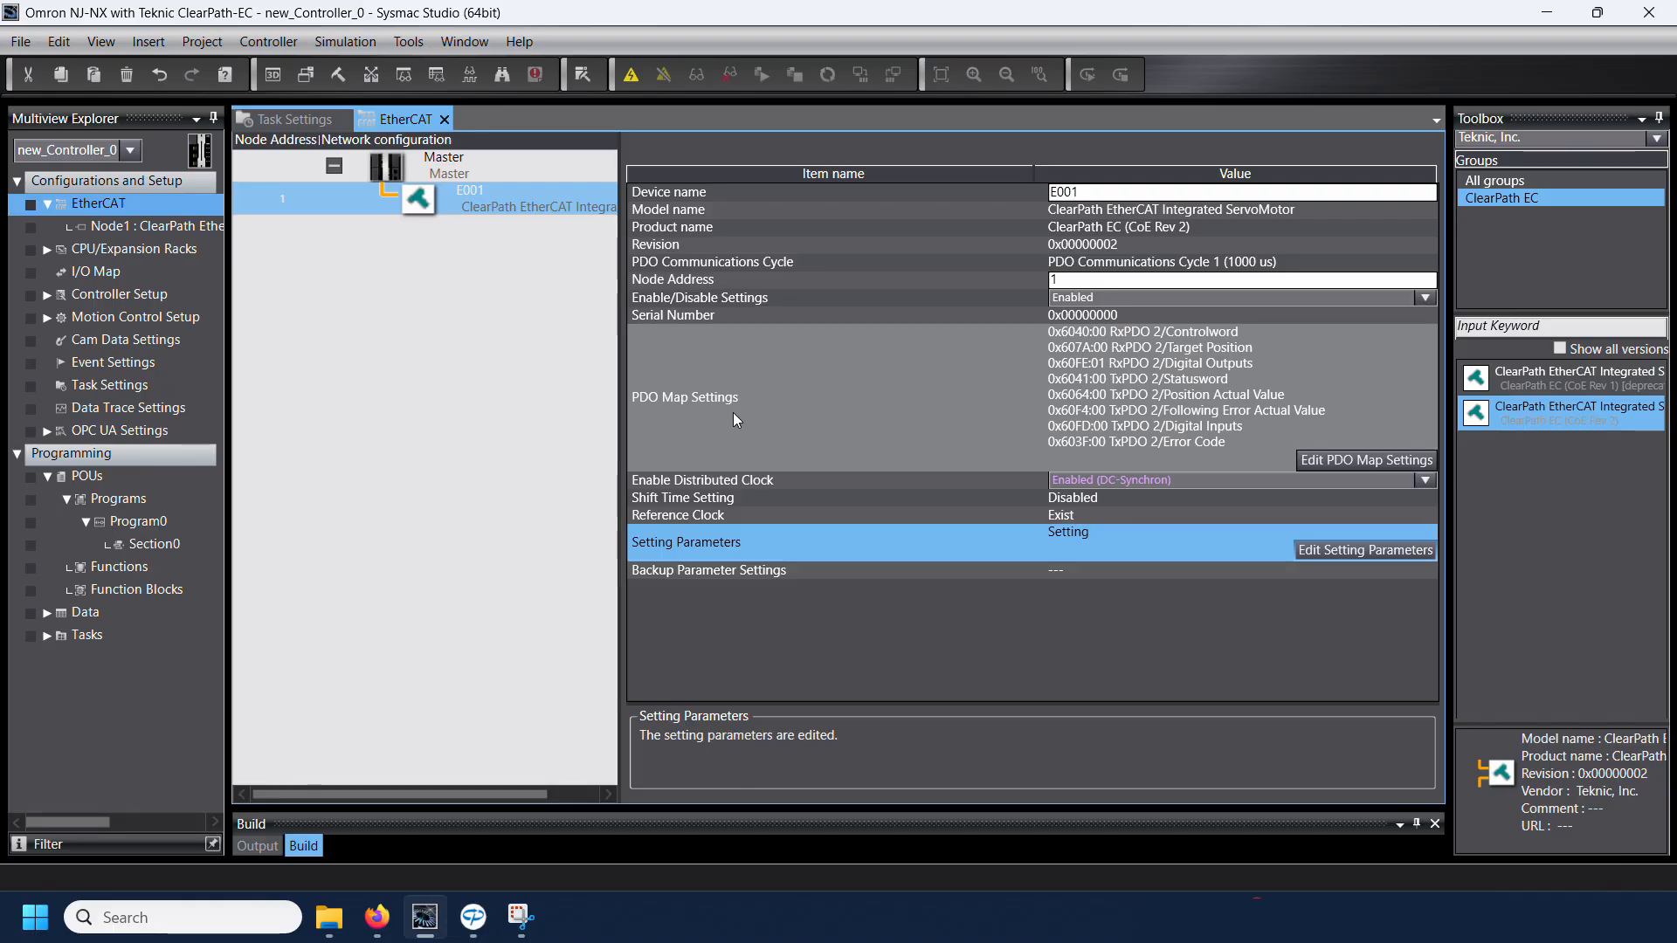
Step: Edit E001's PDO map settings to use TxPDO 1 for the inputs and RxPDO 1 for the outputs
click(1324, 462)
click(1324, 463)
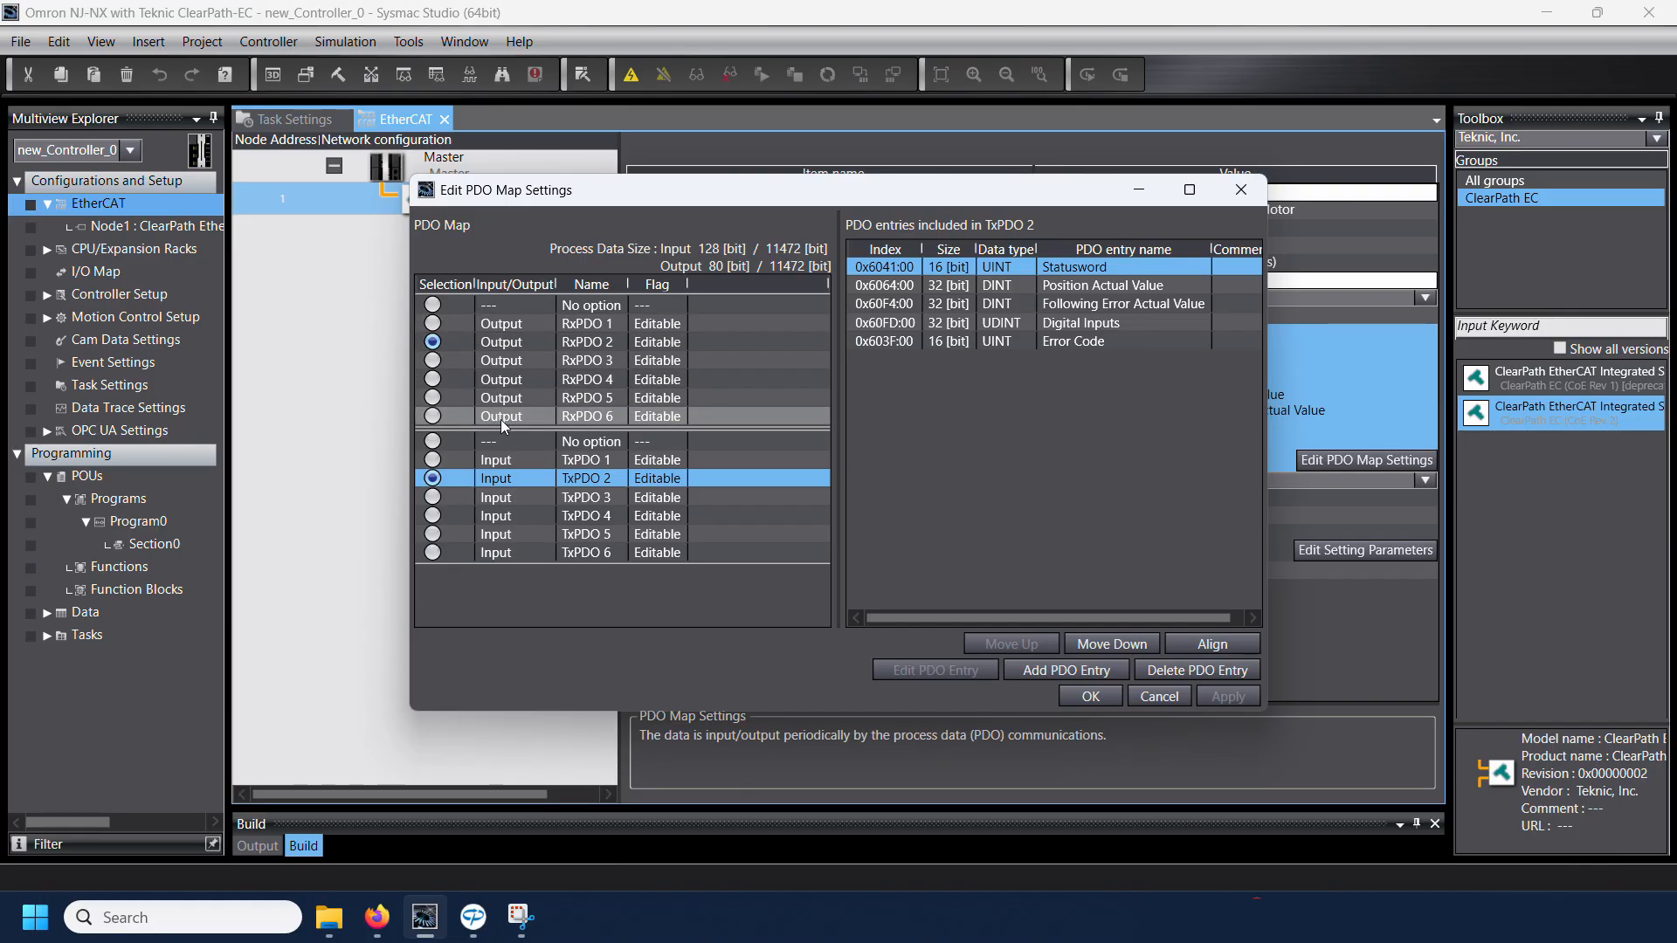
click(443, 463)
click(432, 323)
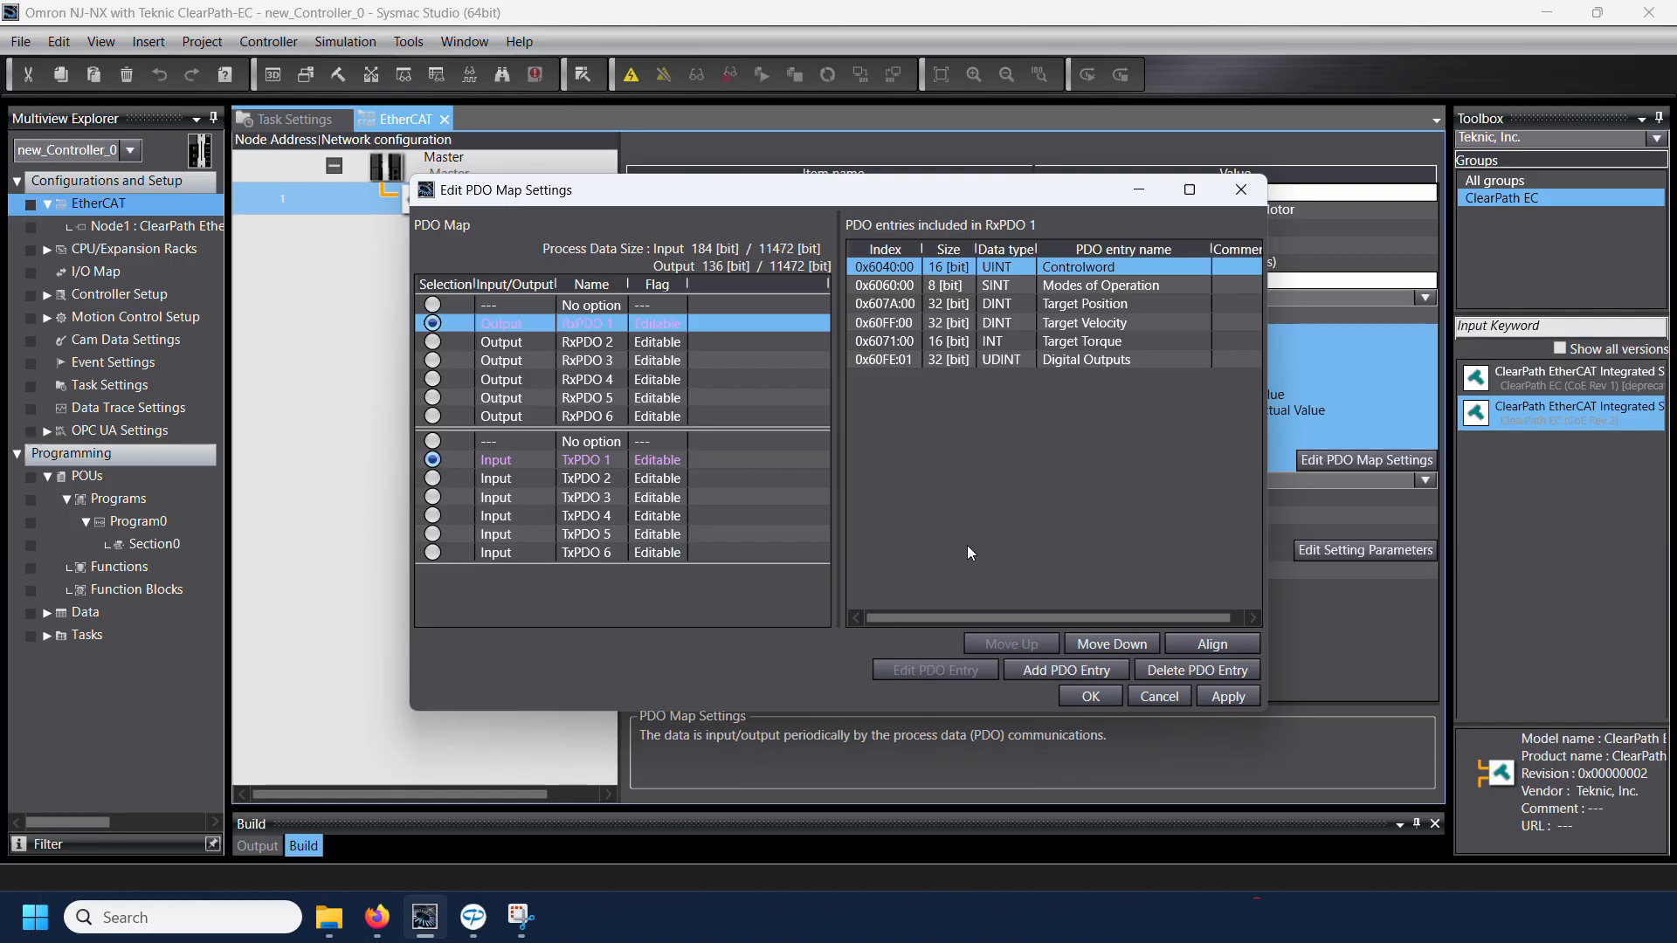
Step: Add Positive Torque Limit Value (0x60E0:00) and Negative Torque Limit Value (0x60E1:00) to RxPDO 1 and accept the PDO map
click(1031, 671)
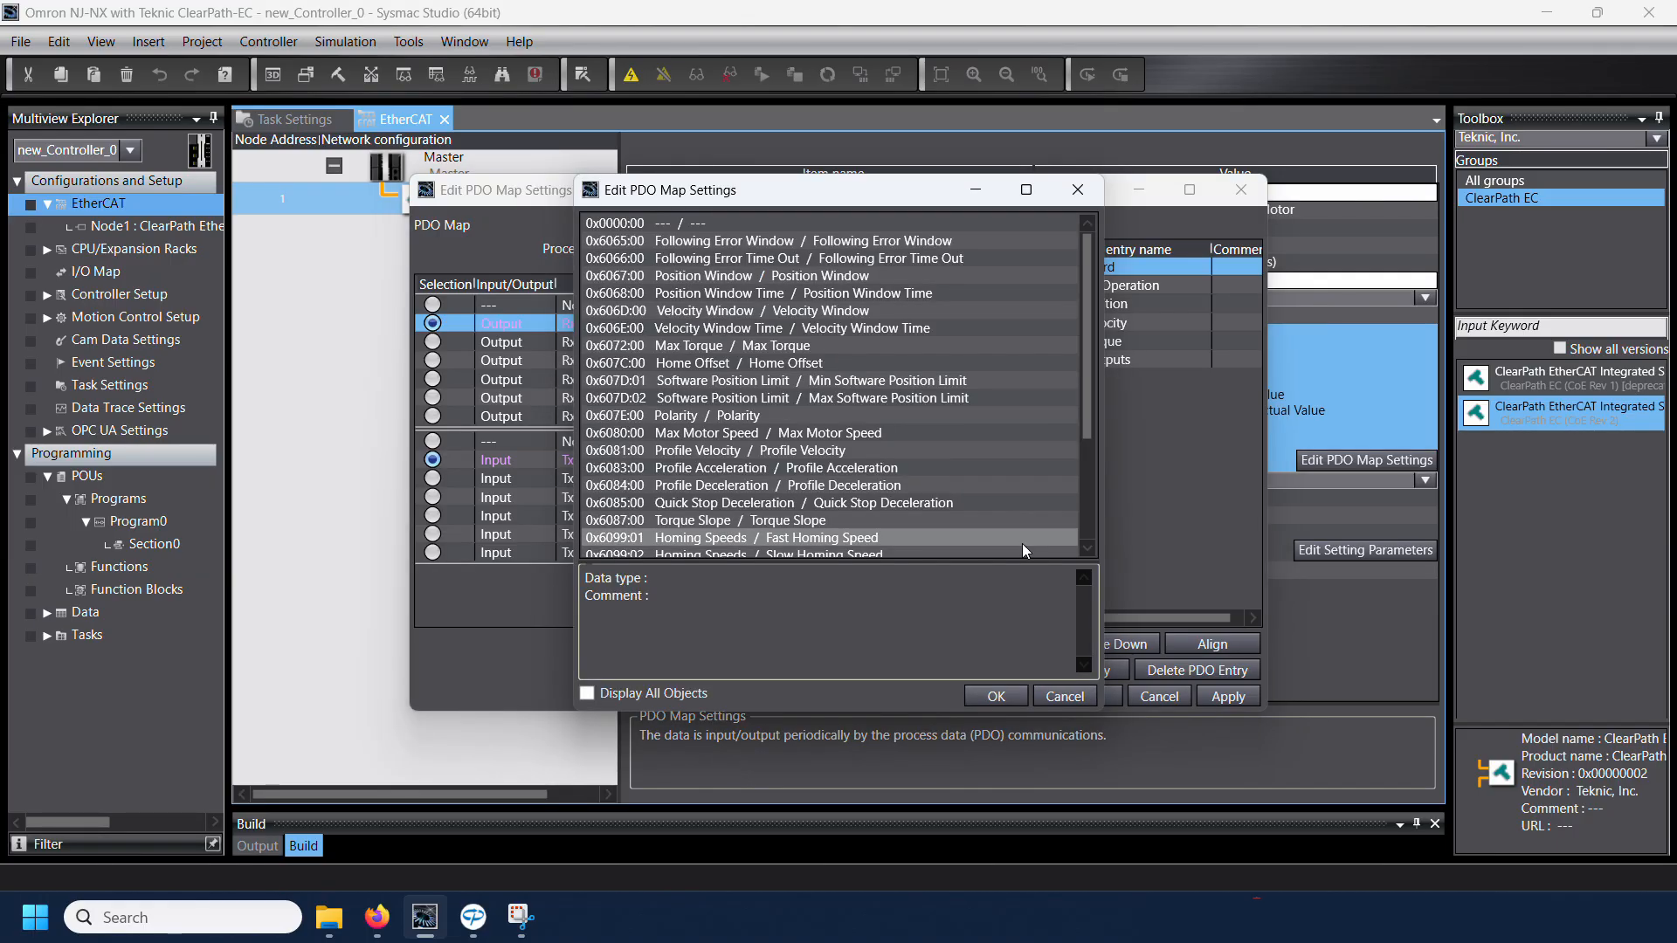
drag(1089, 321, 1088, 437)
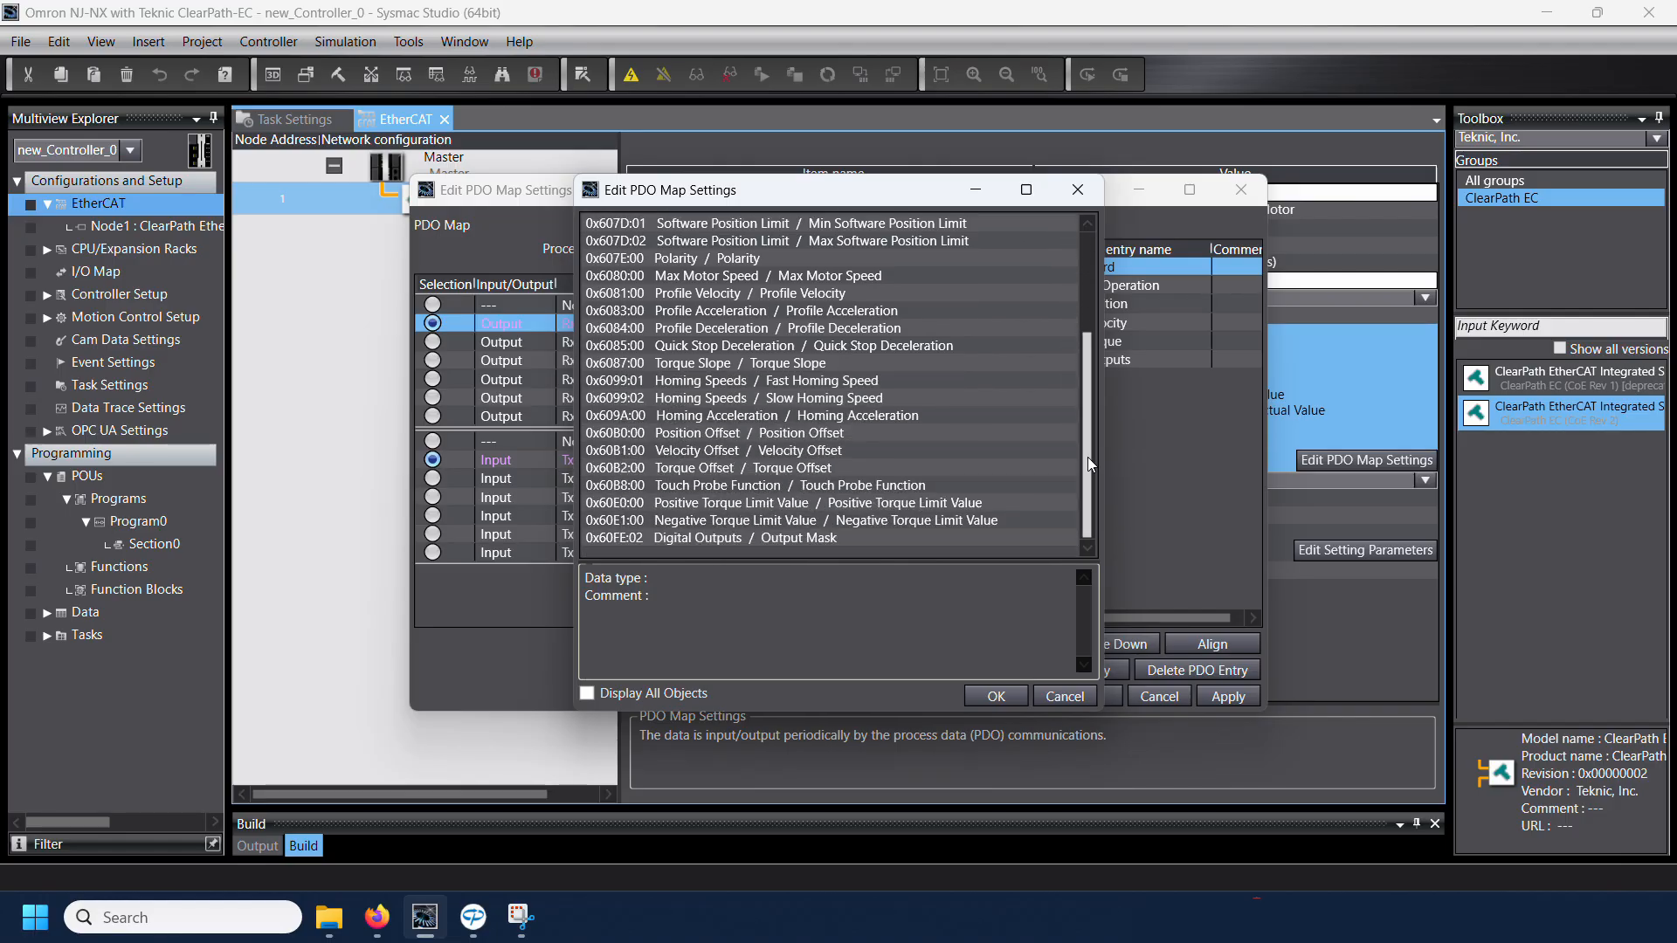
click(793, 505)
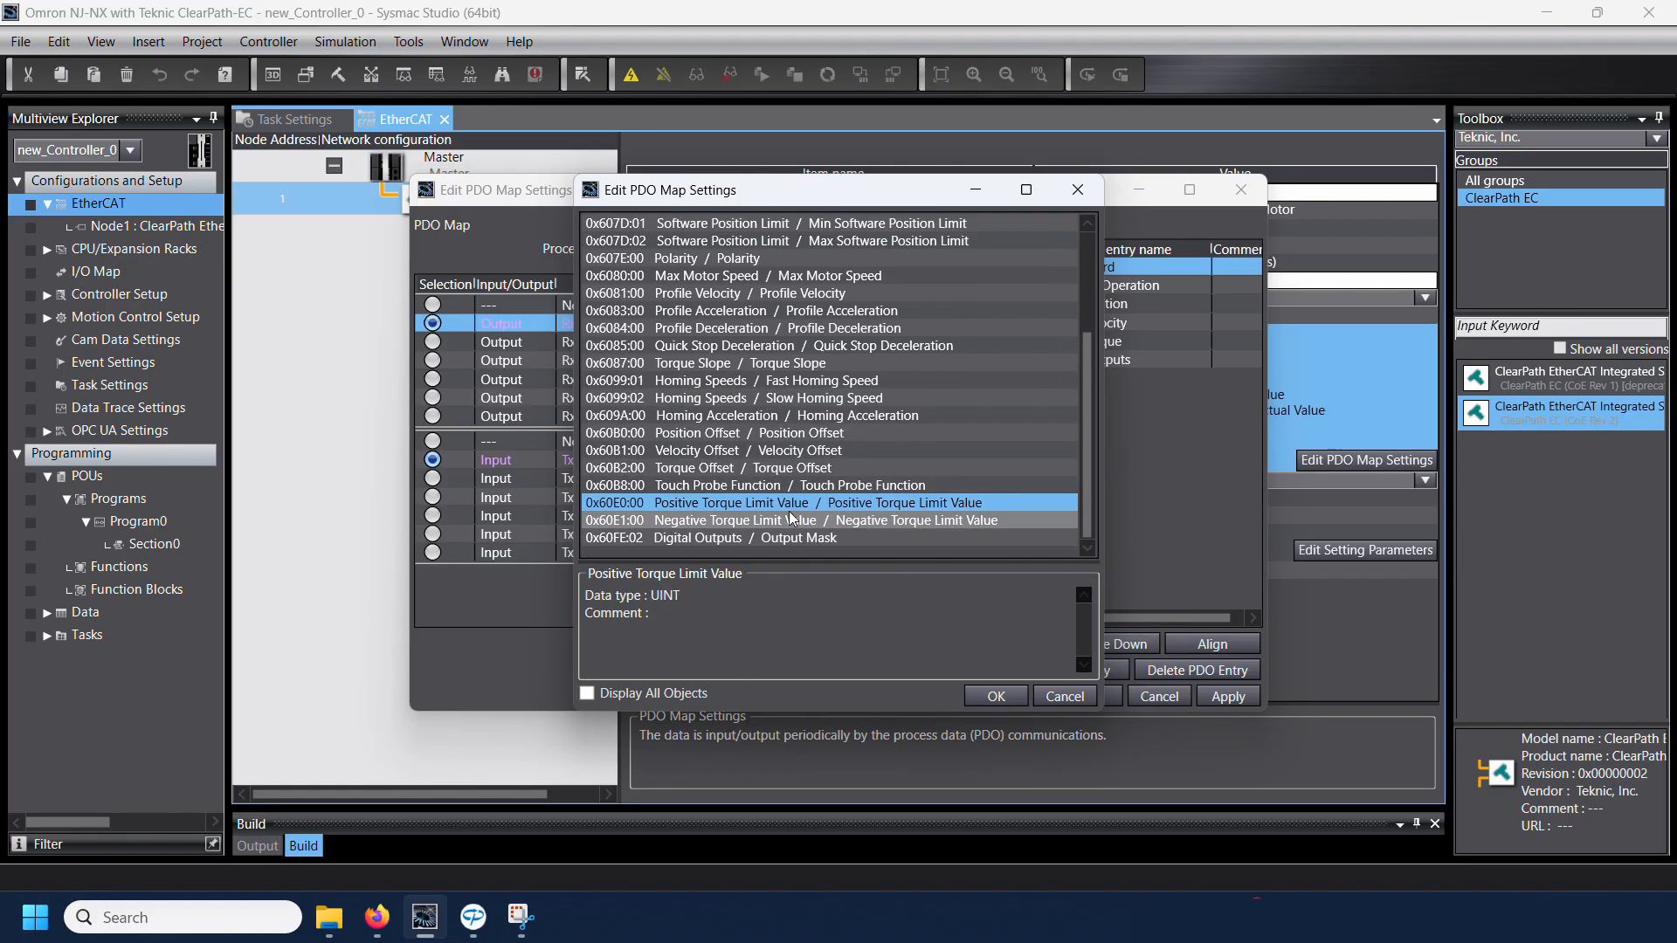
click(994, 696)
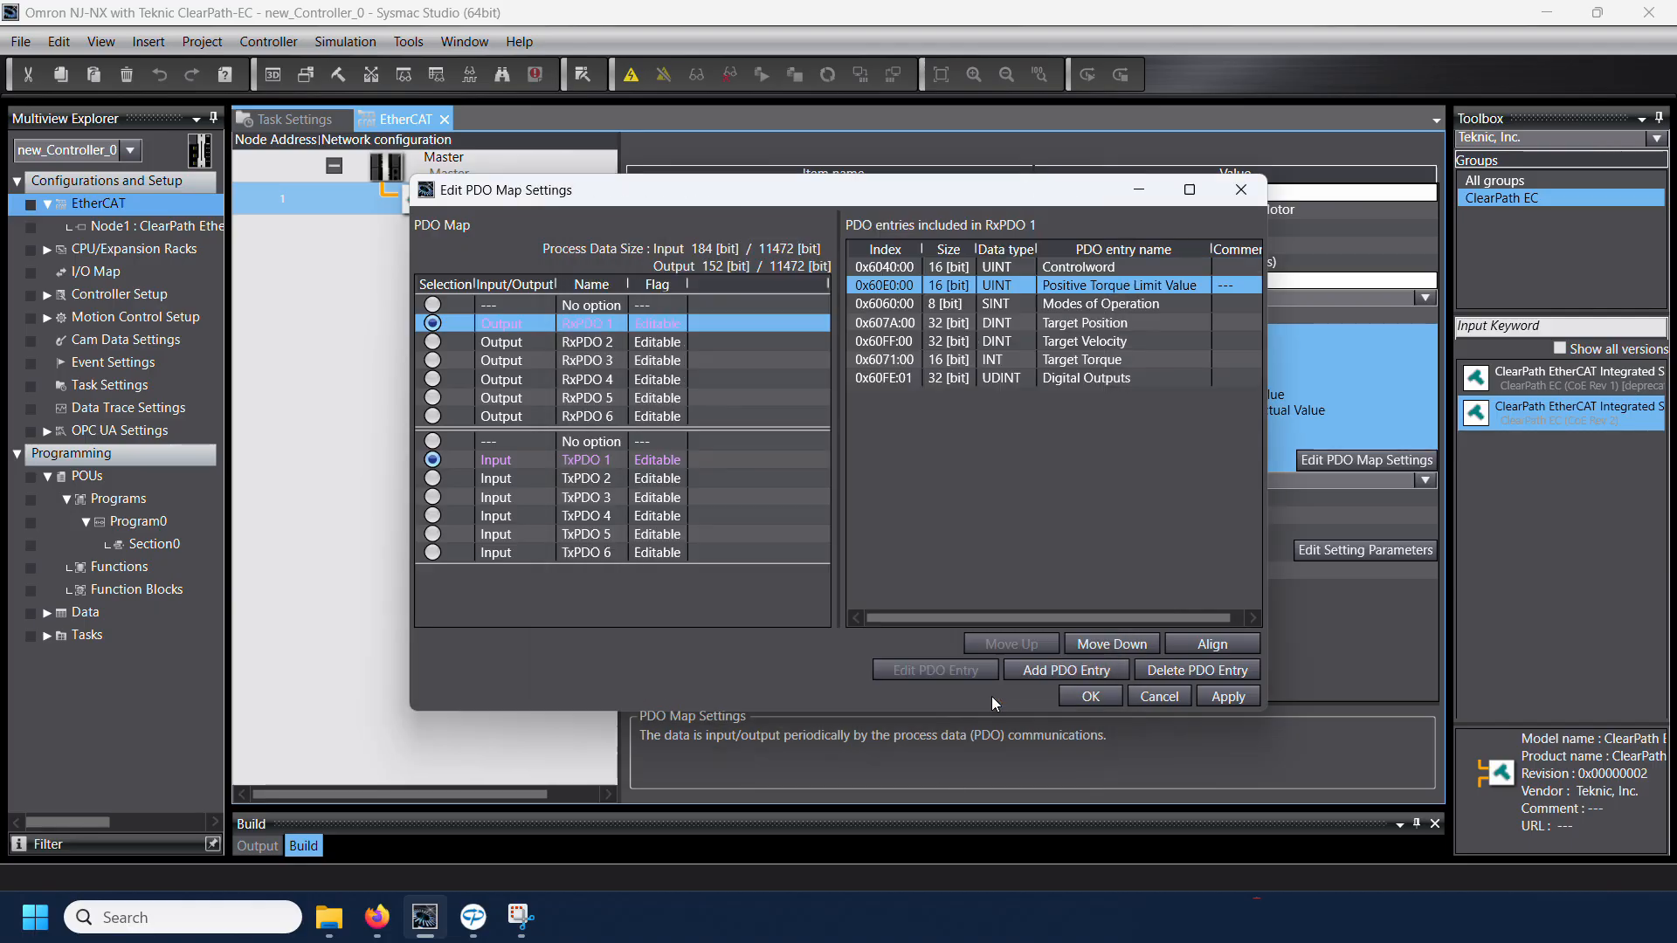
click(1032, 670)
drag(1091, 311, 1103, 461)
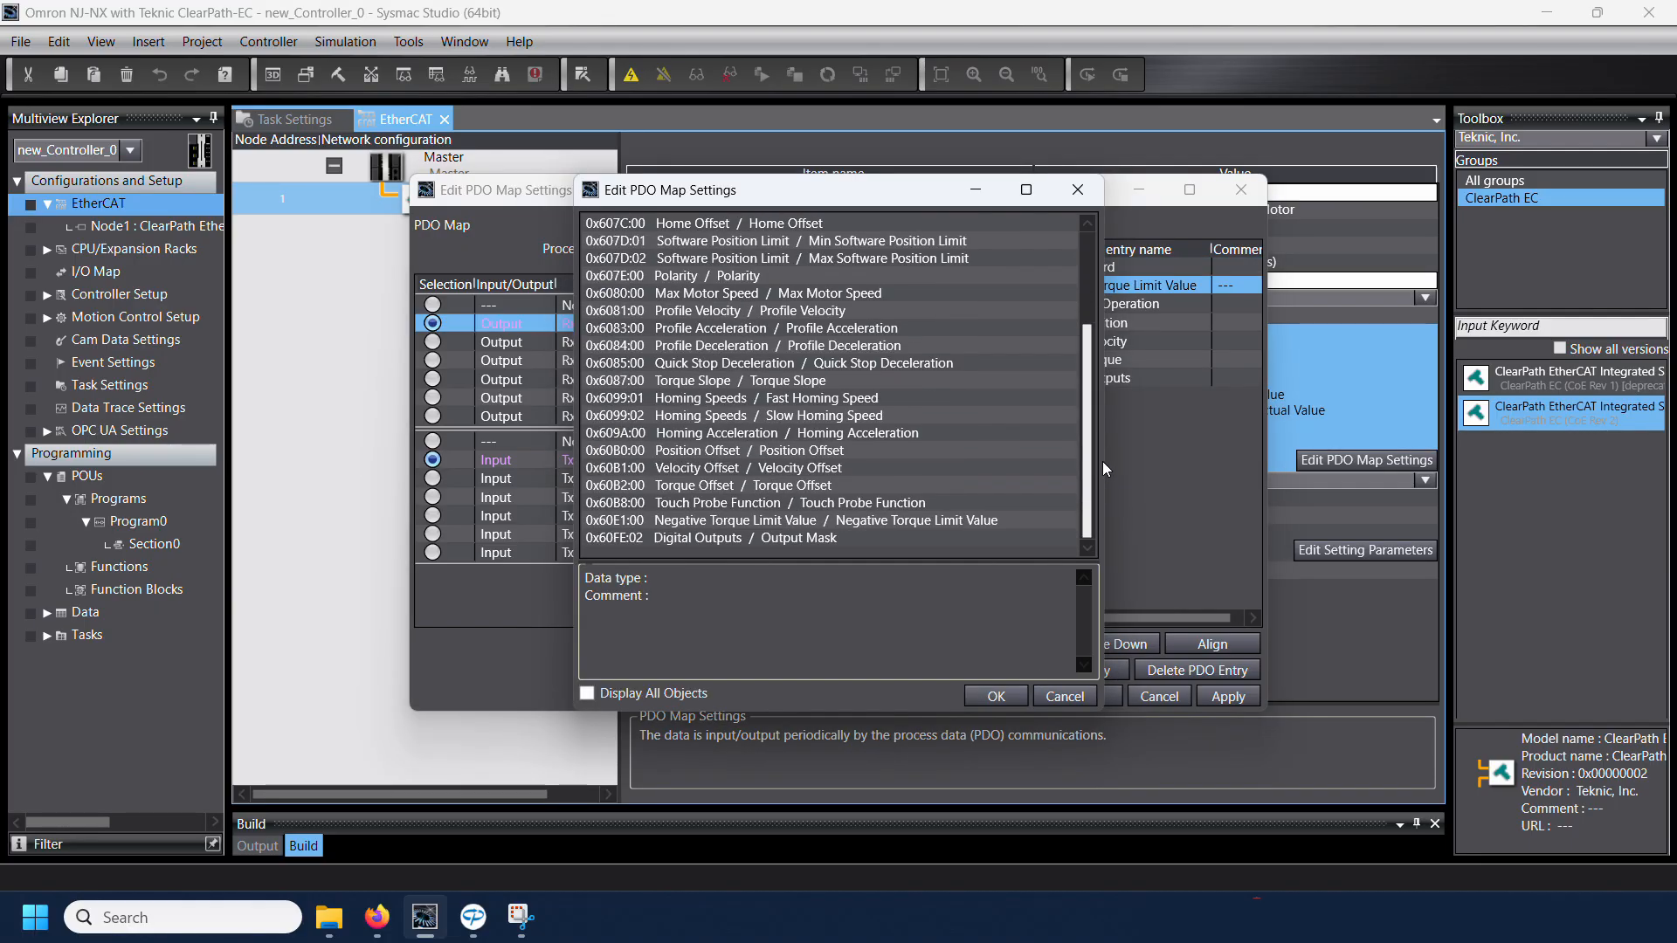
click(818, 521)
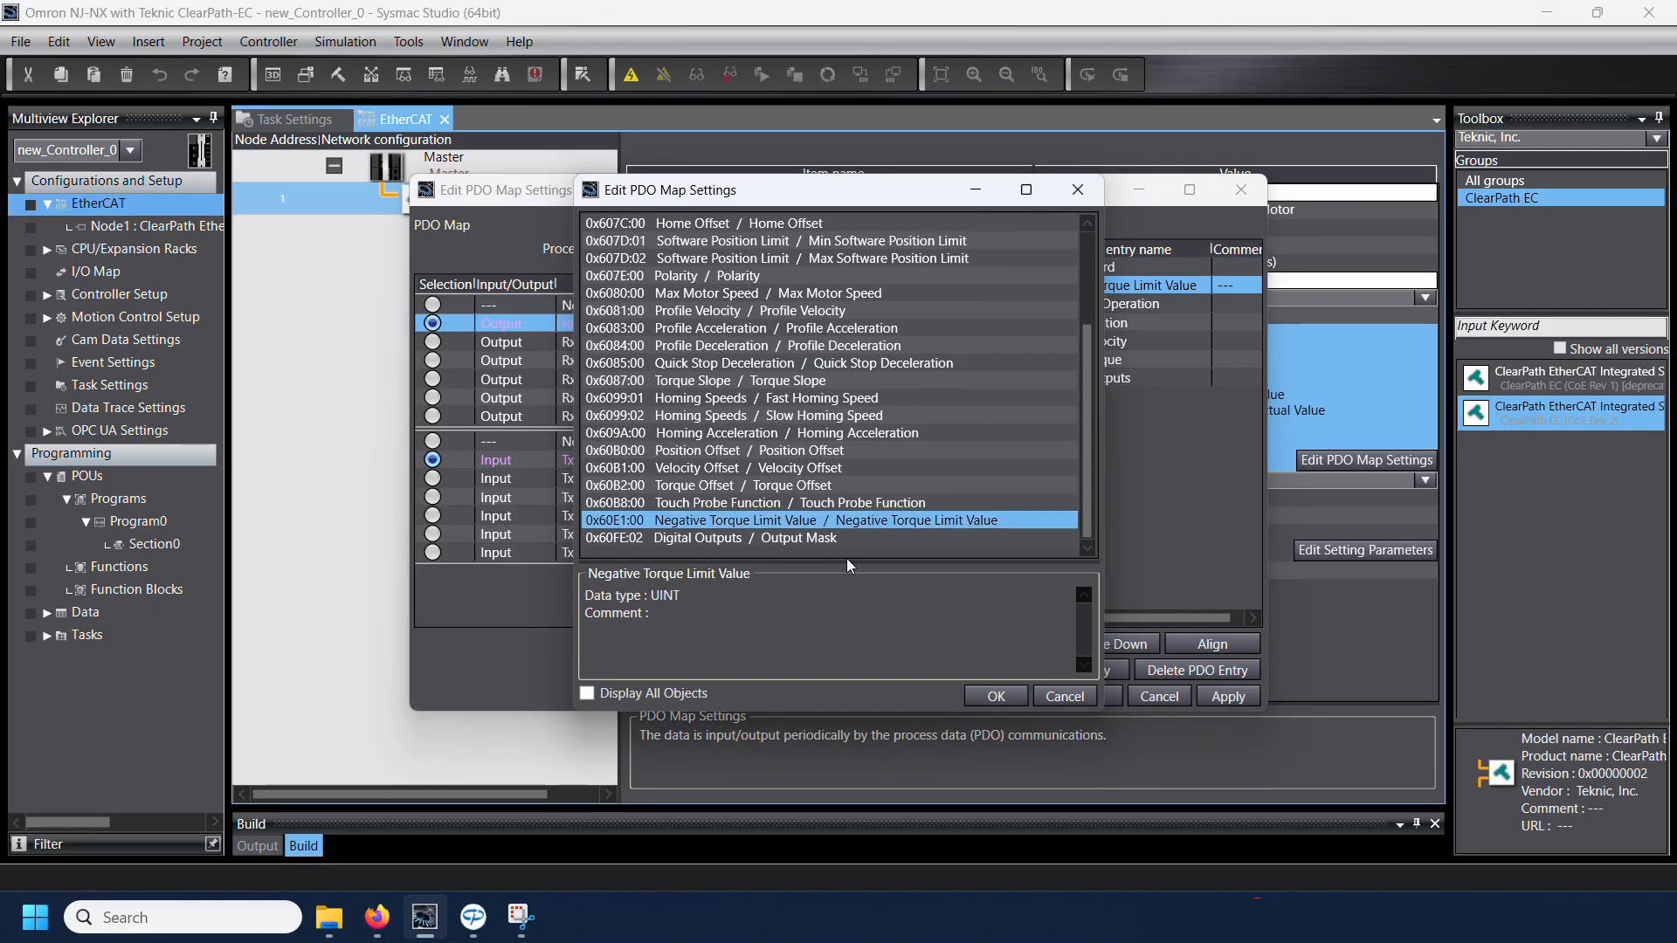
click(996, 696)
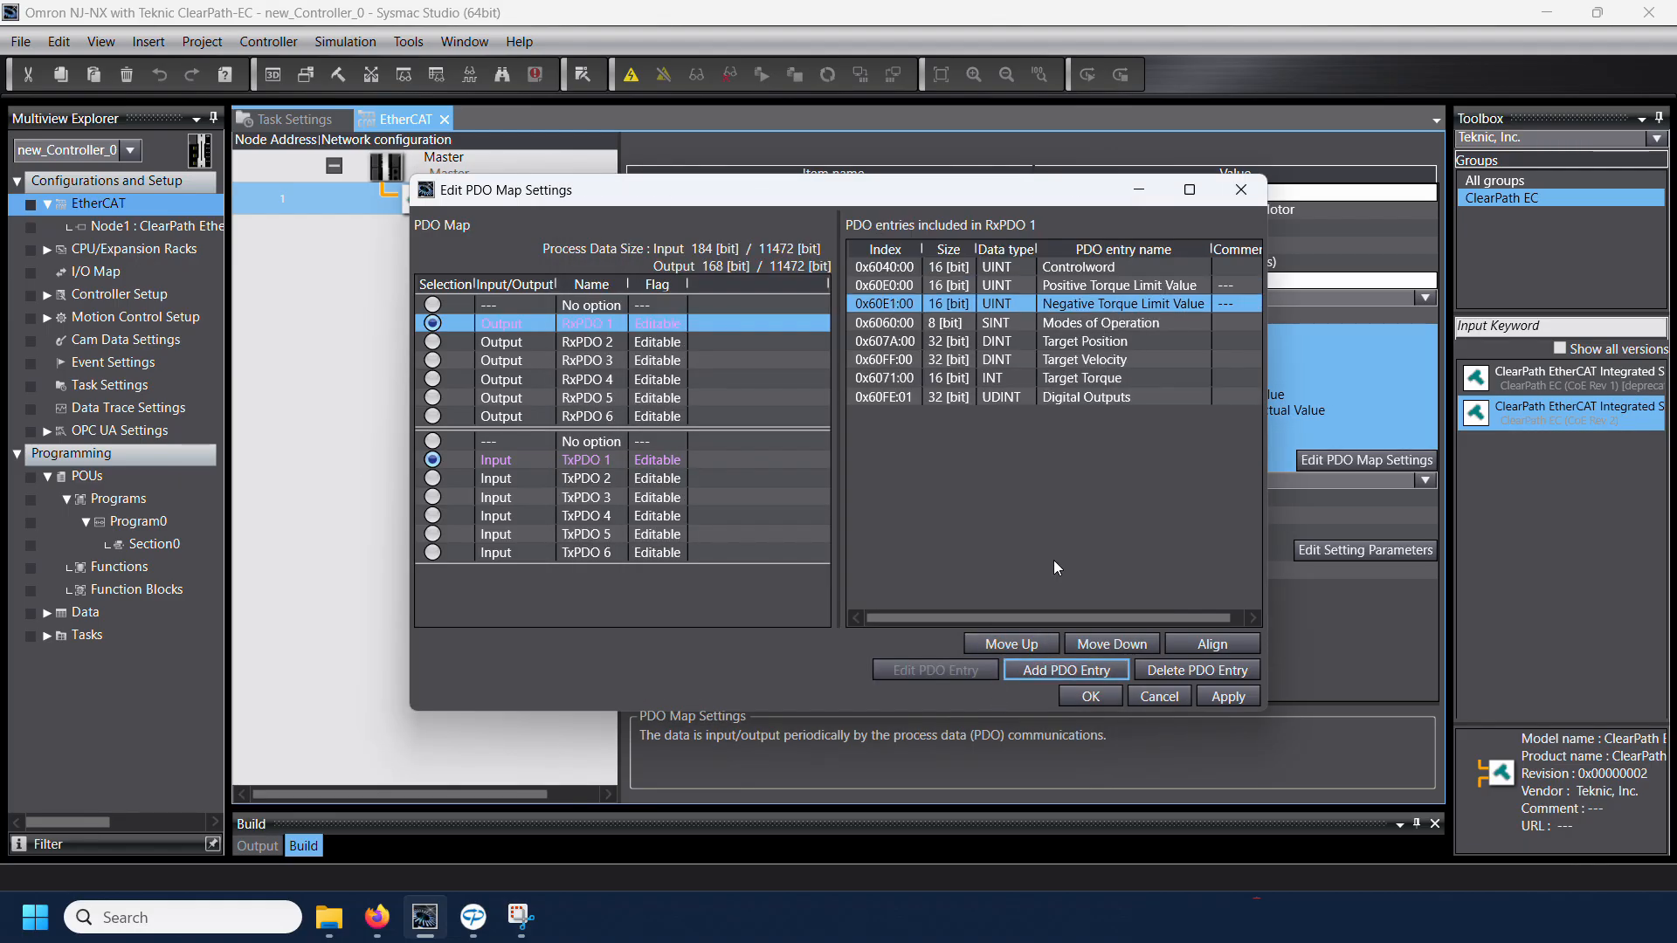
click(1082, 697)
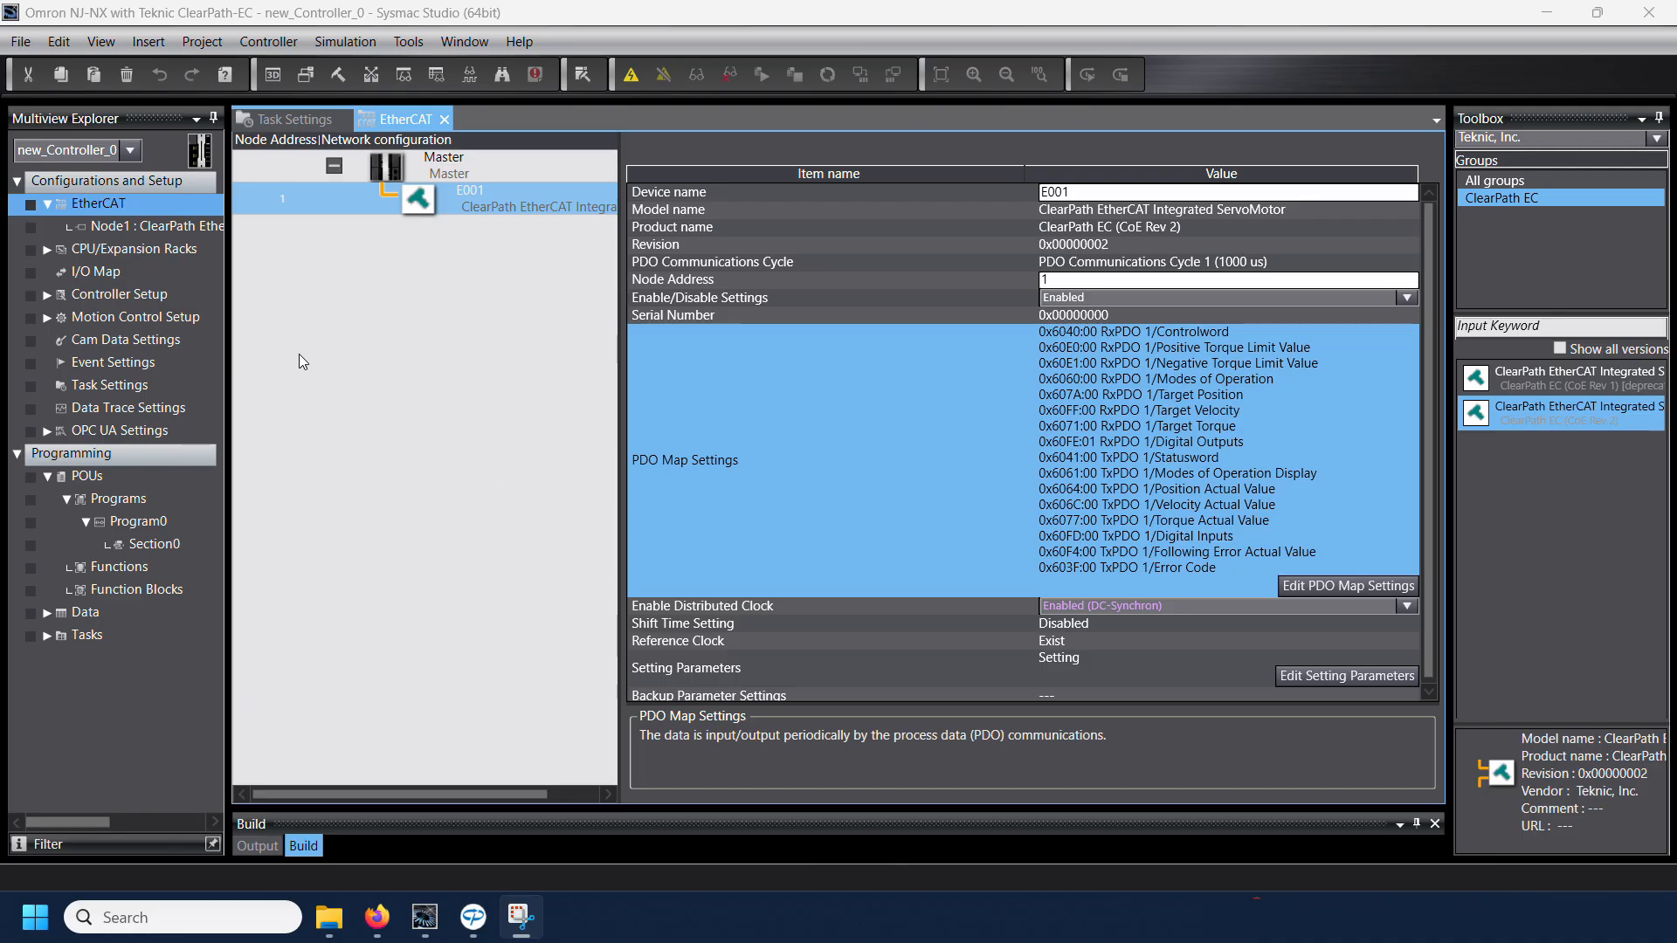
Step: Add a Motion Control Axis under the Axis Settings of the Motion Control Setup
click(124, 323)
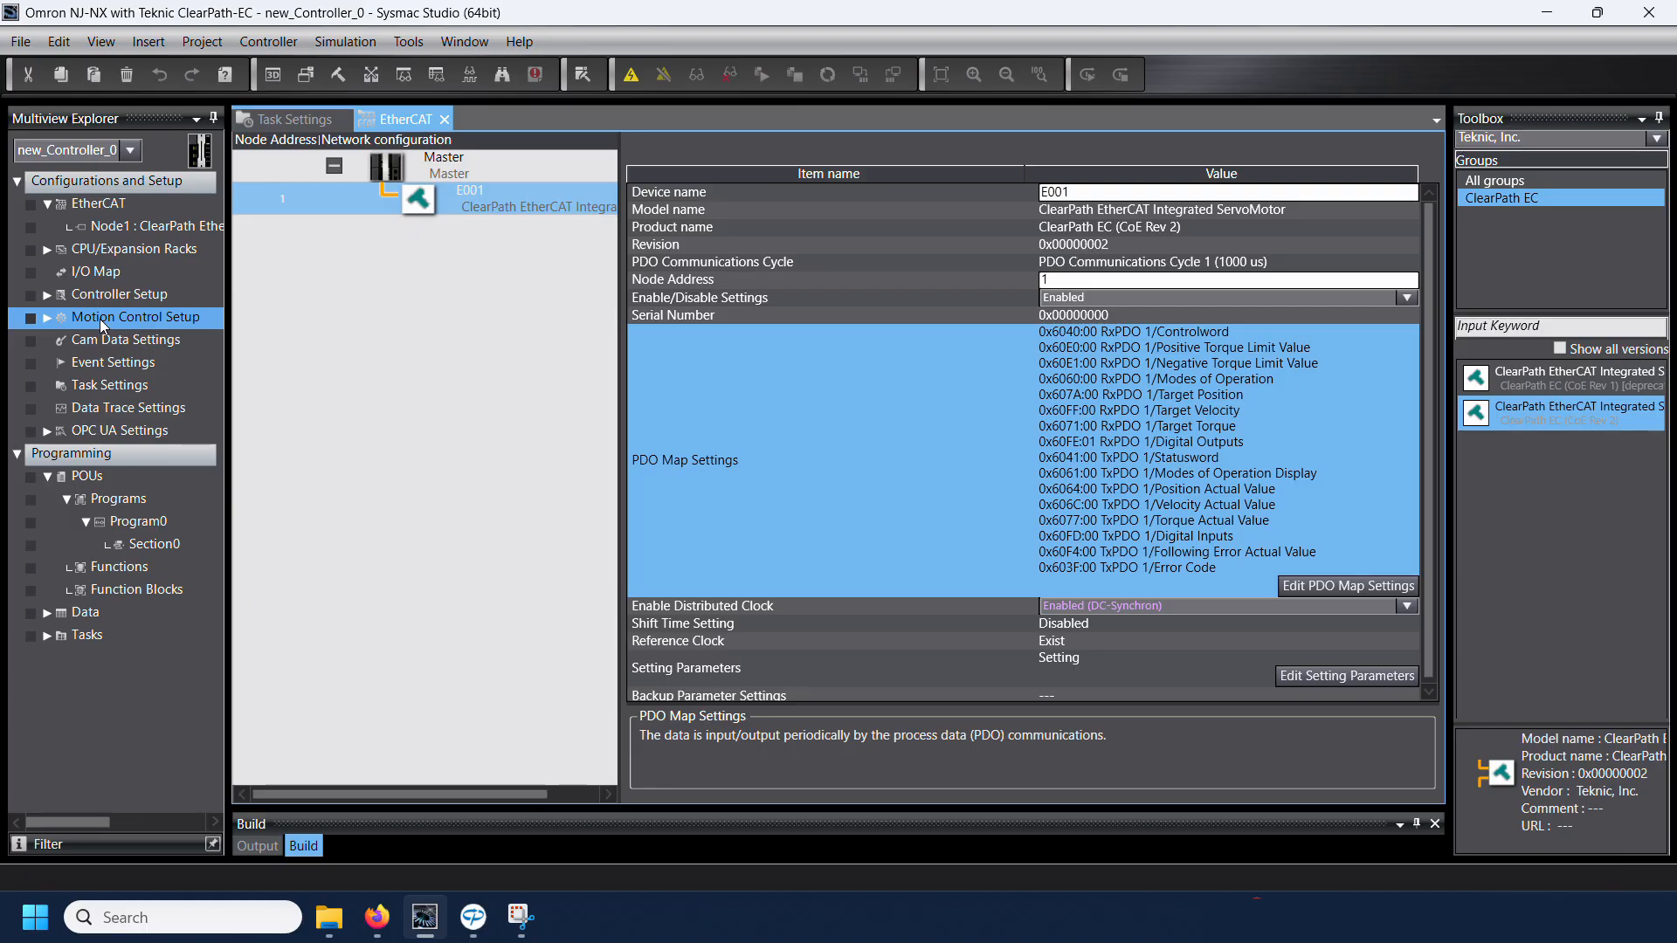
click(47, 318)
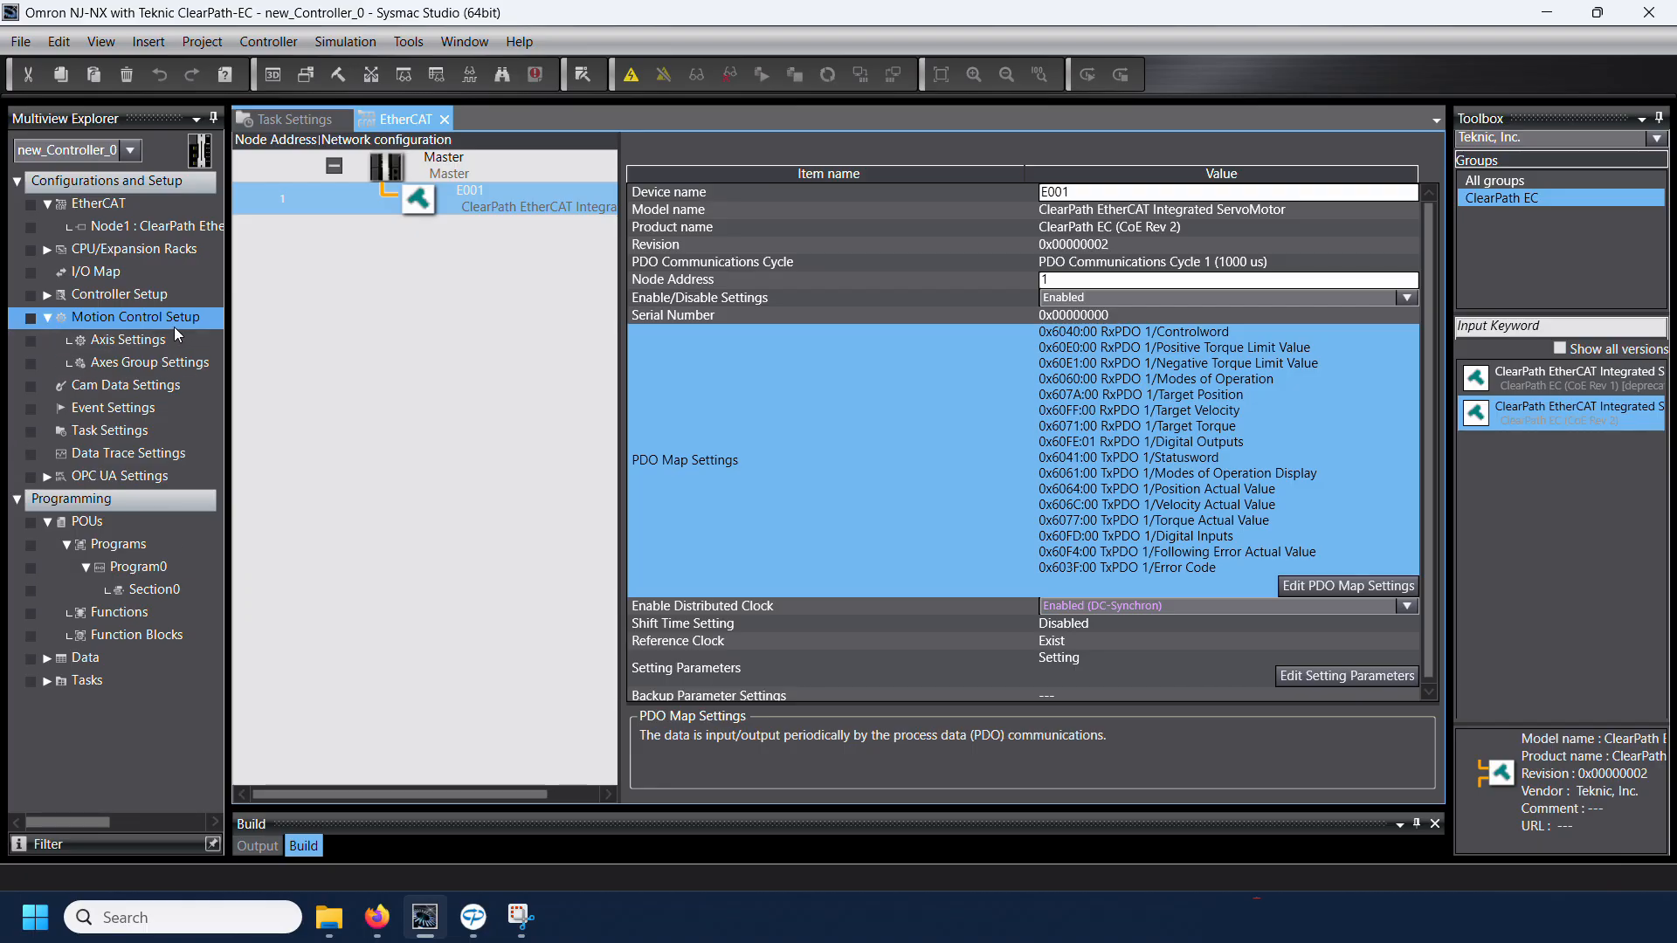
double_click(145, 342)
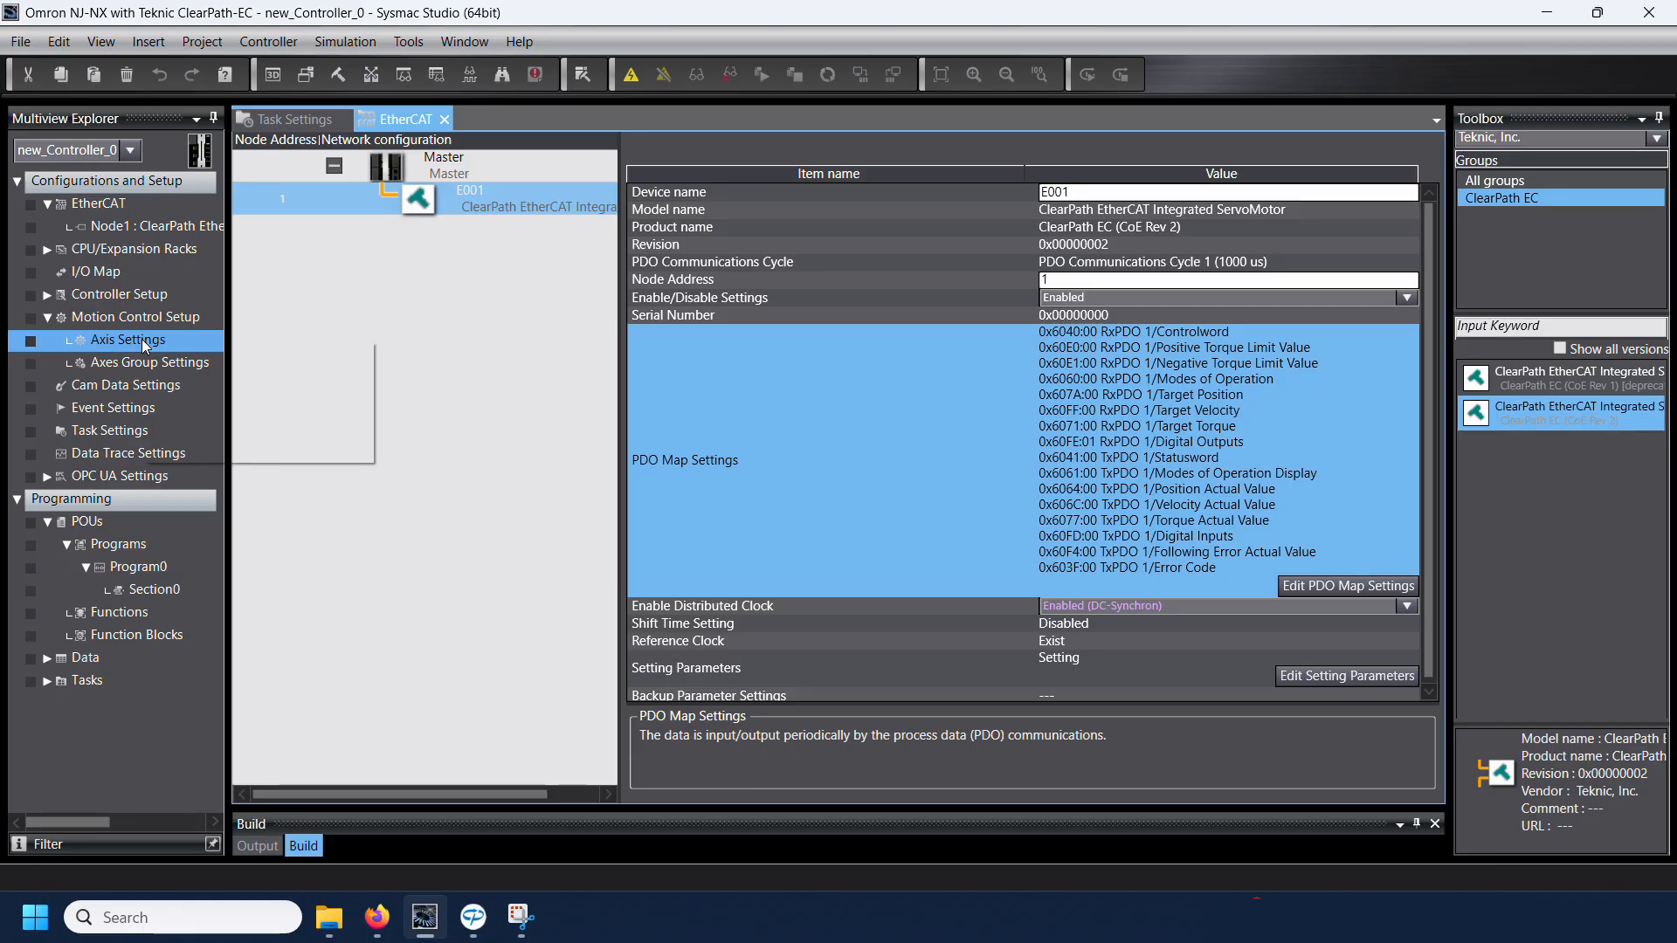
right_click(145, 345)
mouse_move(208, 358)
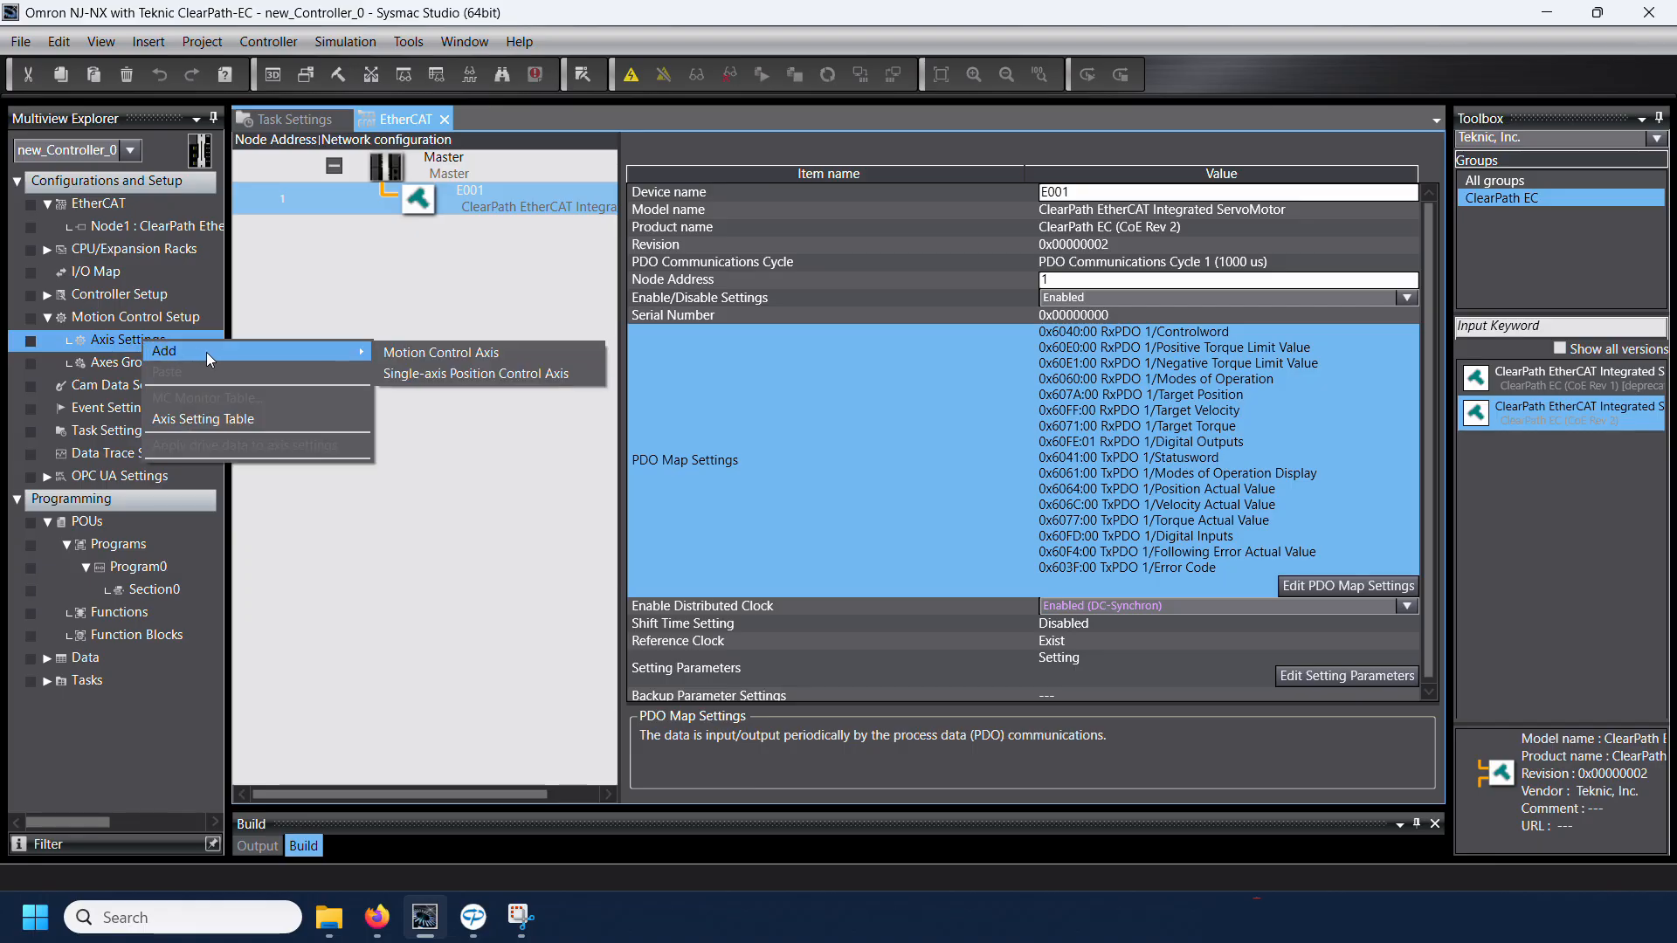
click(420, 355)
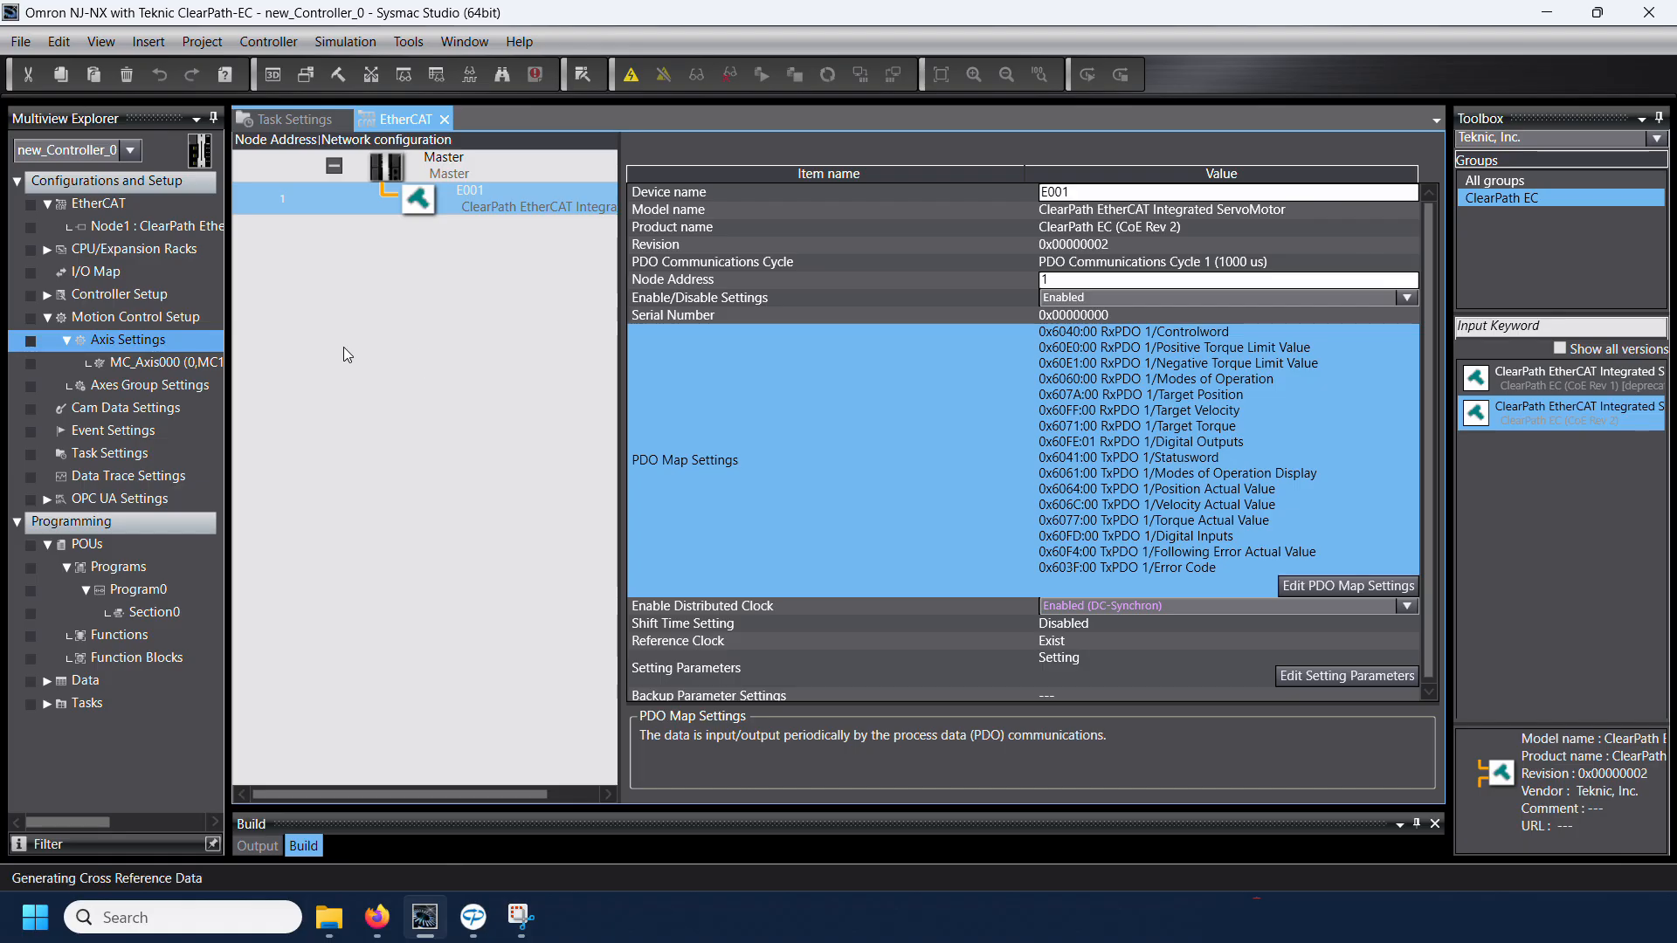
Step: Open the new axis, set its type to Servo axis, and assign Node 1 ClearPath EtherCAT Integrated ServoMotor (E001) as Output device 1
double_click(144, 365)
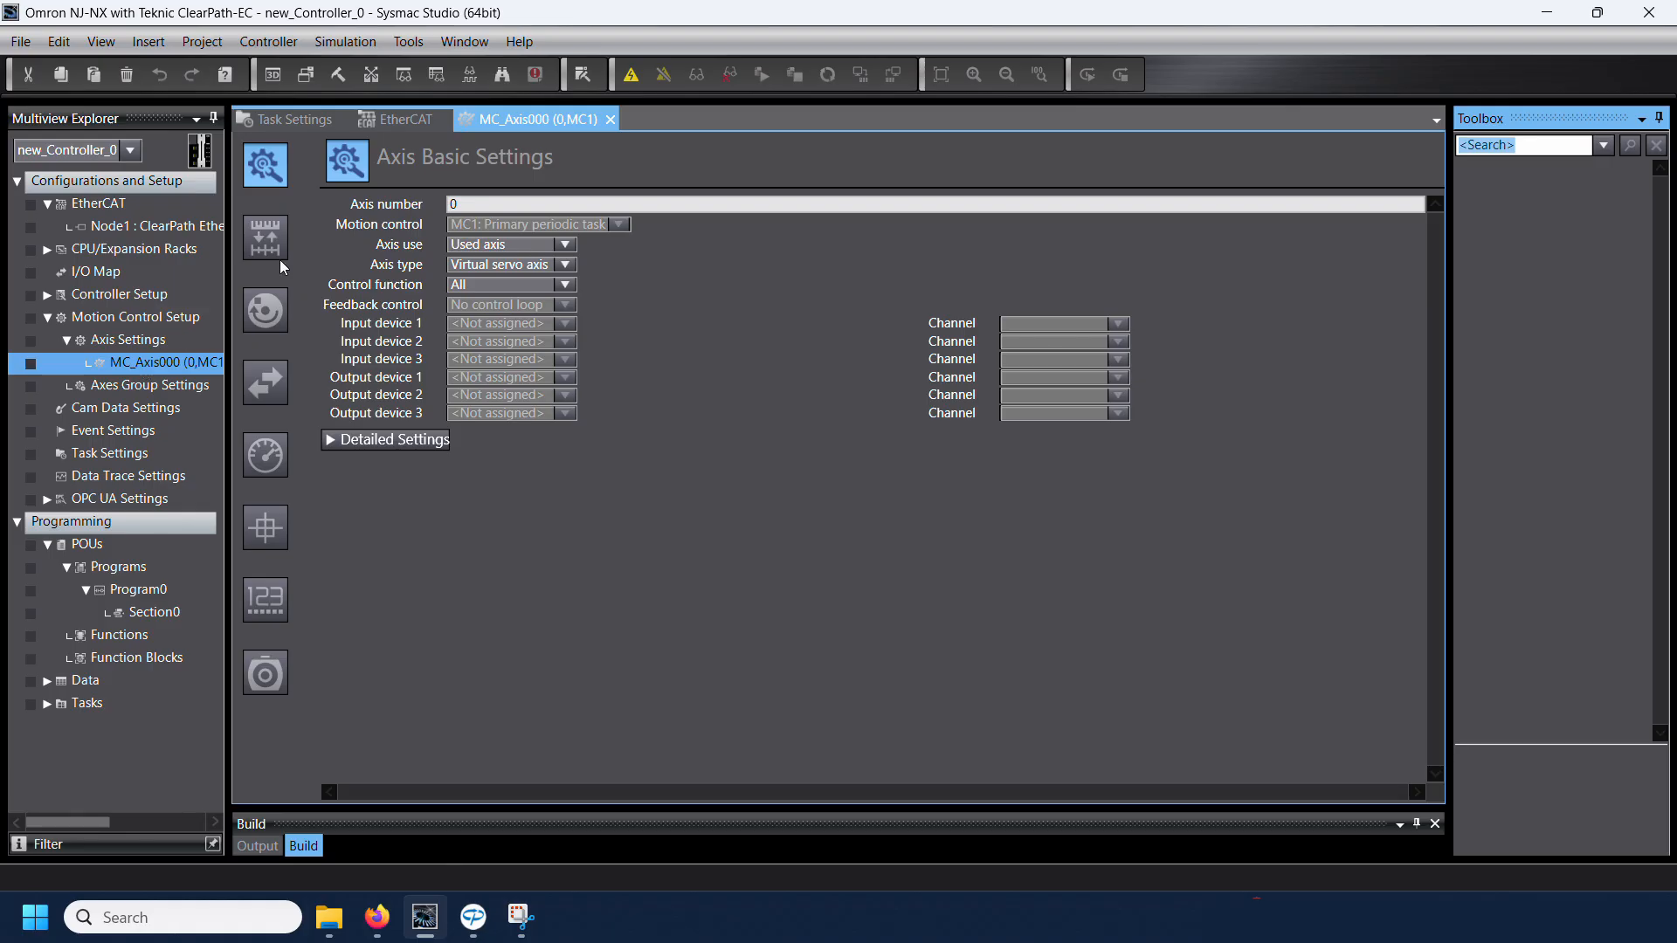
click(483, 265)
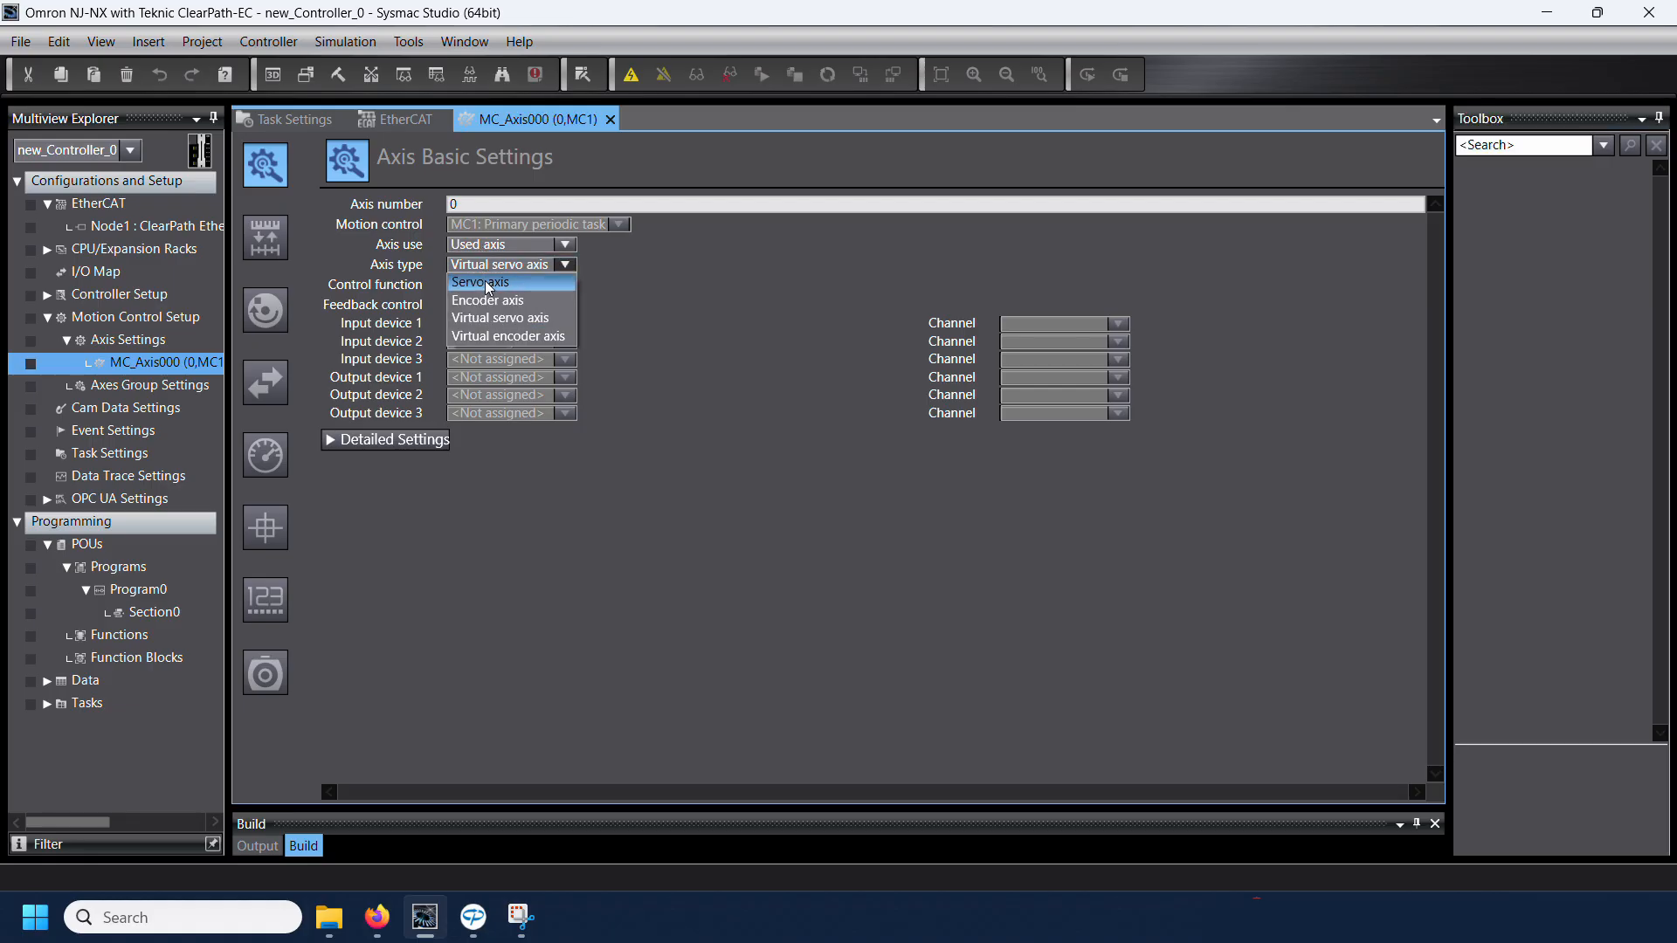
click(488, 283)
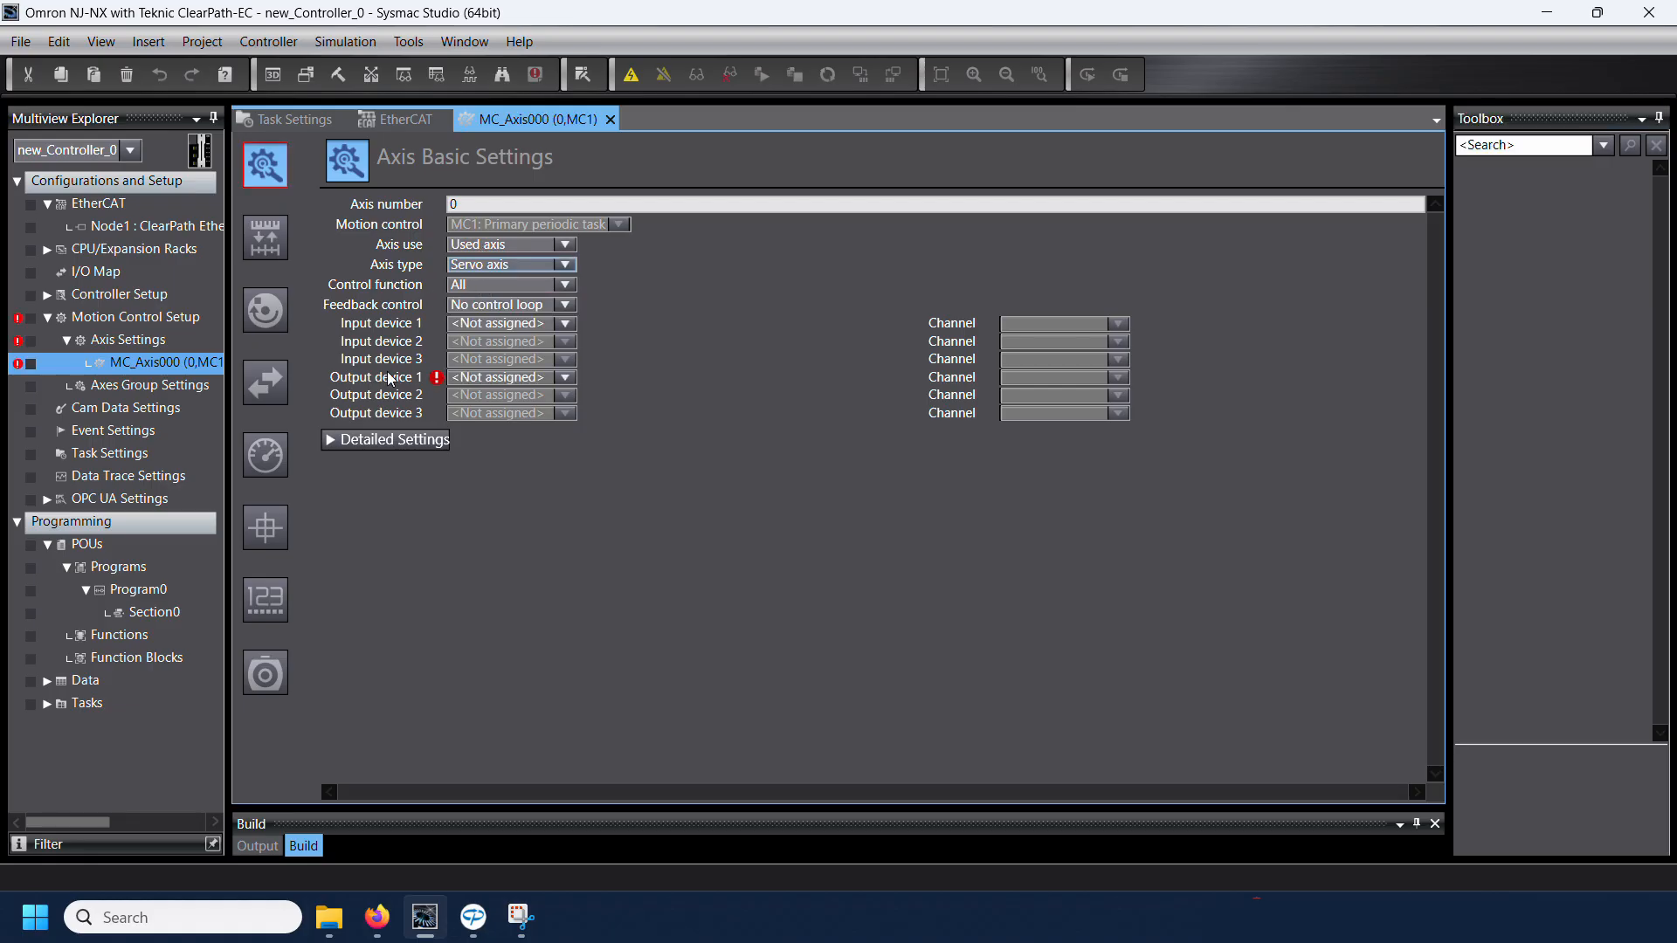
click(487, 378)
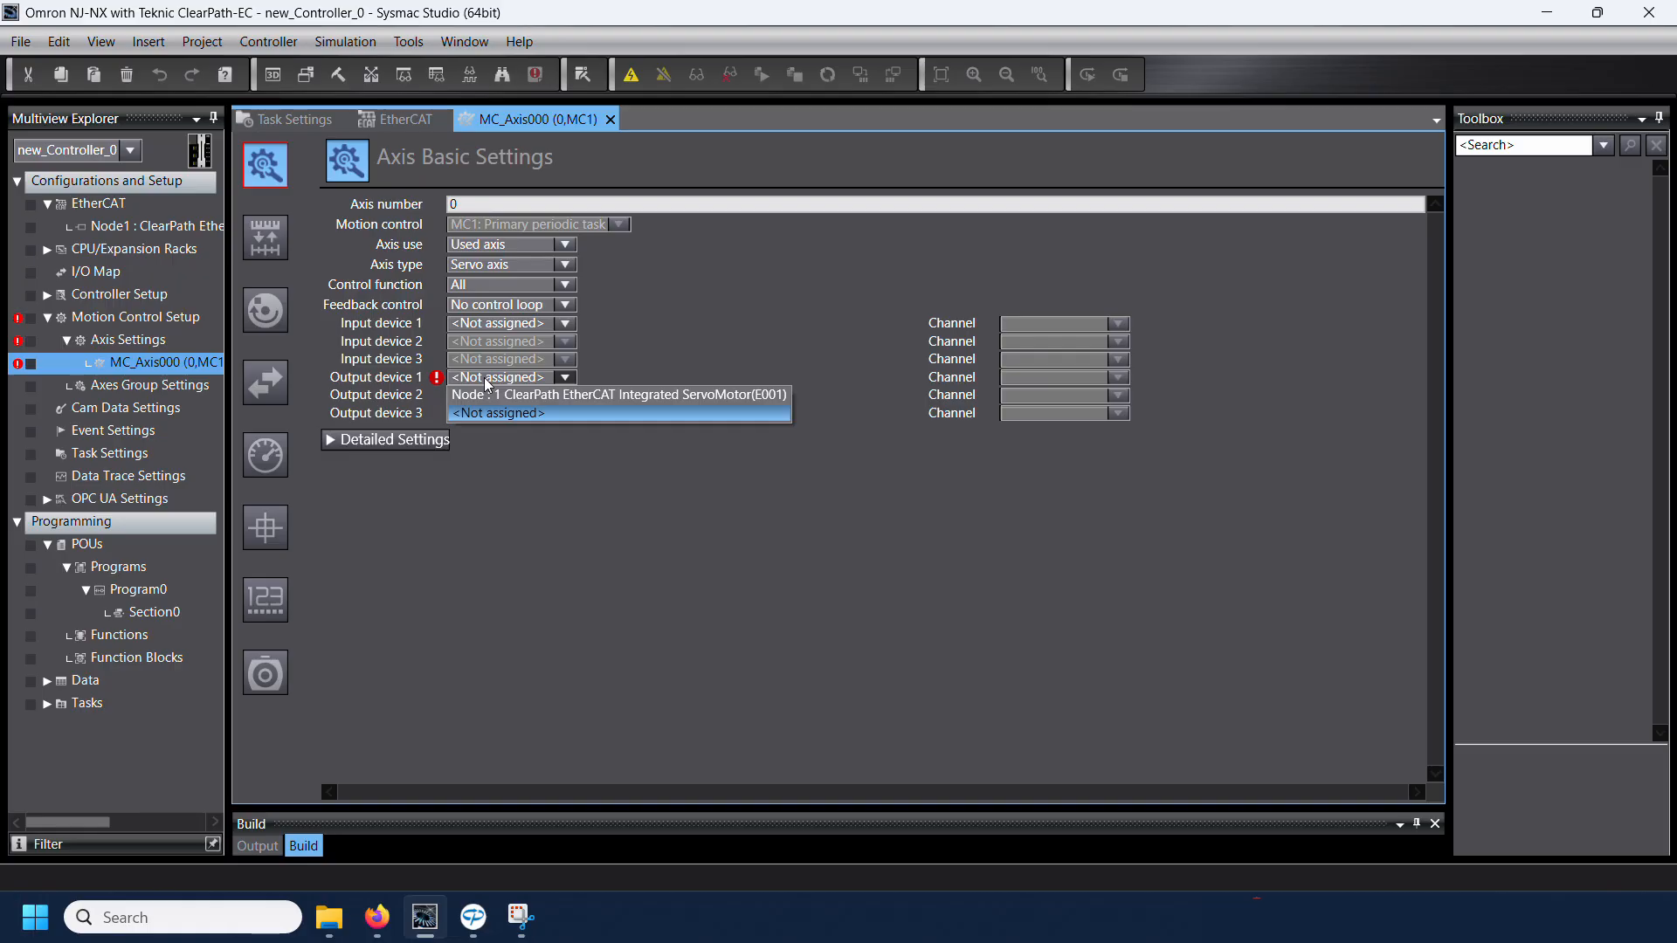
click(528, 394)
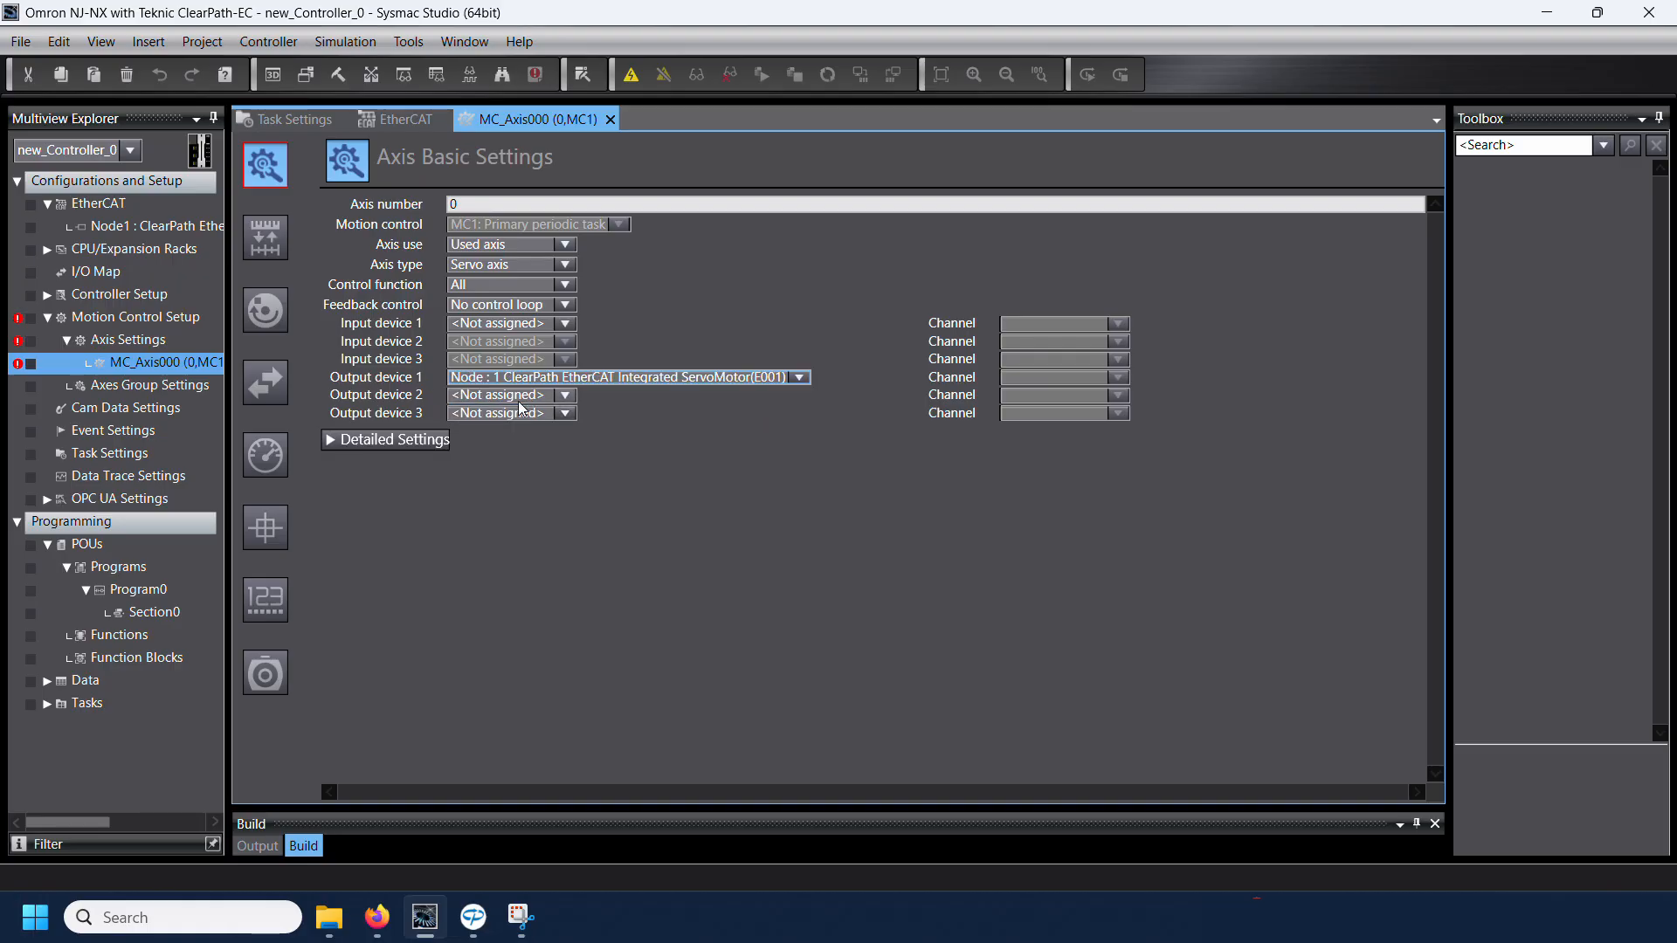
Step: Expand the axis's detailed settings and their Output, Input and Digital inputs function groups
click(368, 444)
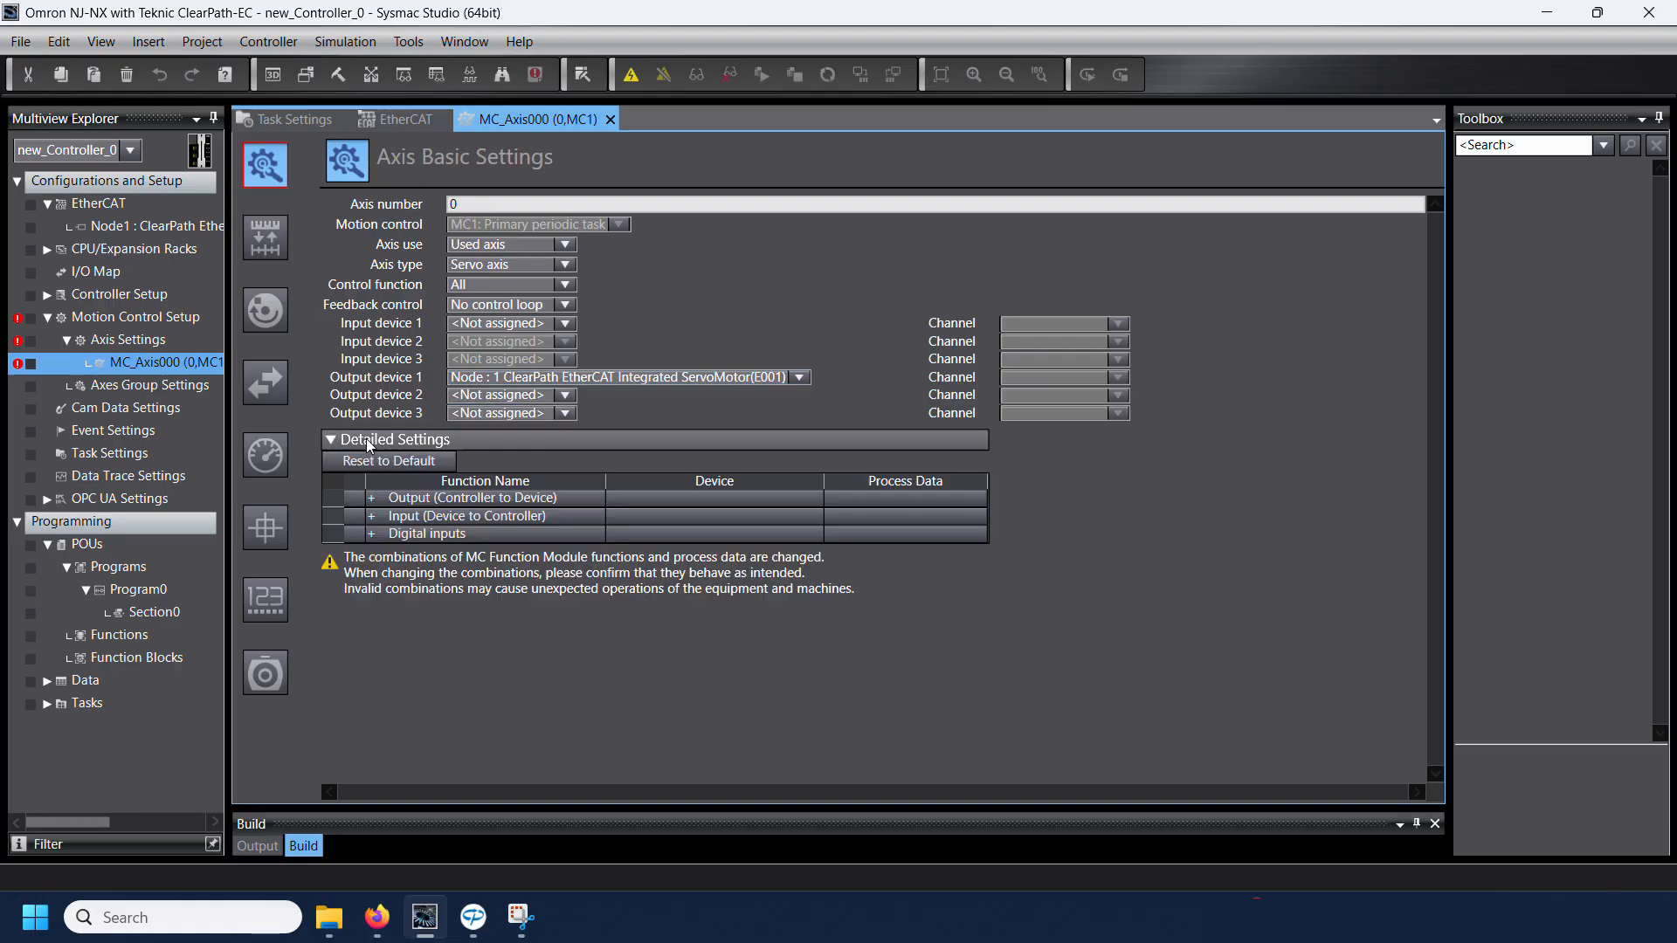
click(371, 498)
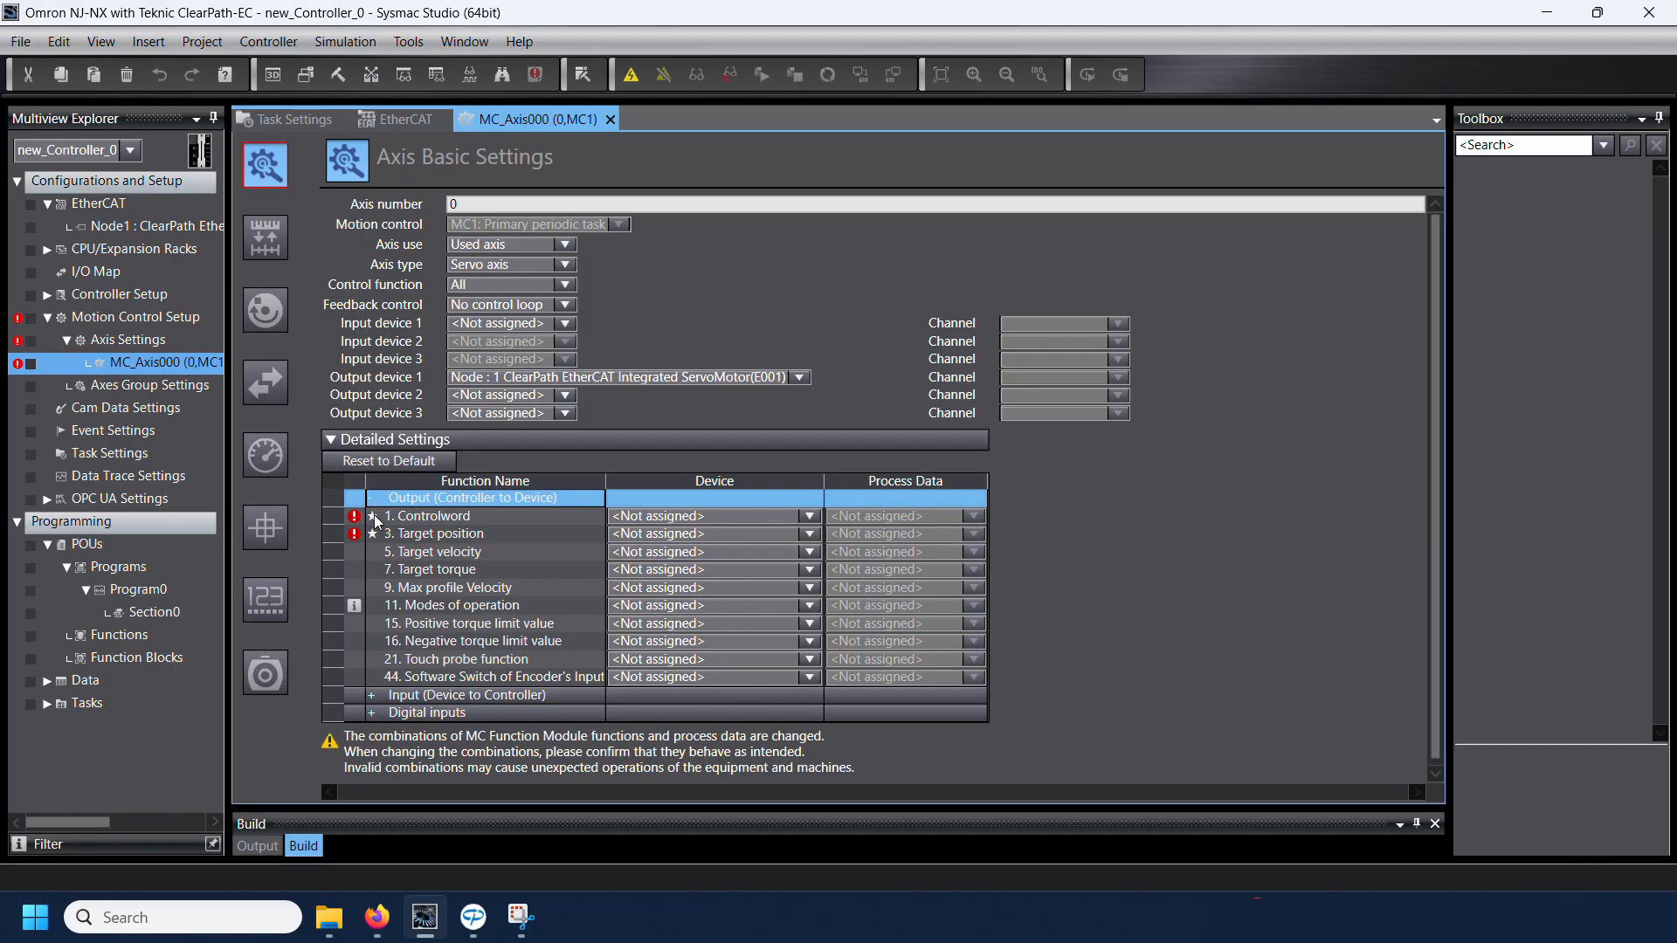
click(371, 695)
drag(1436, 501, 1441, 645)
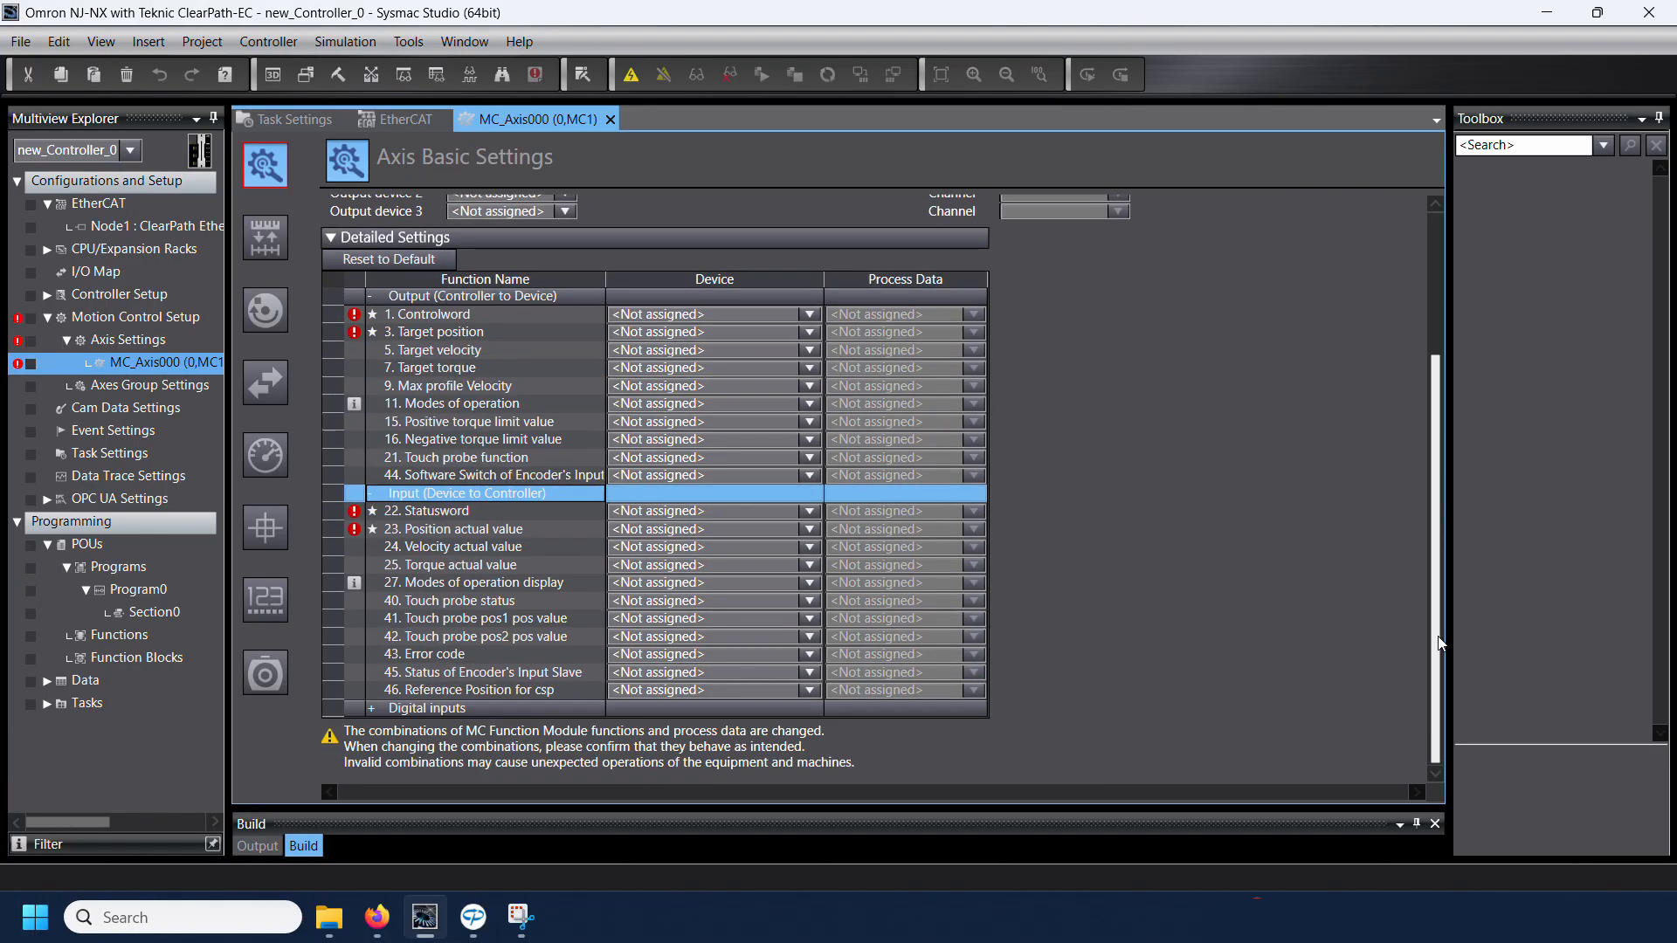
click(371, 708)
drag(1442, 435, 1432, 485)
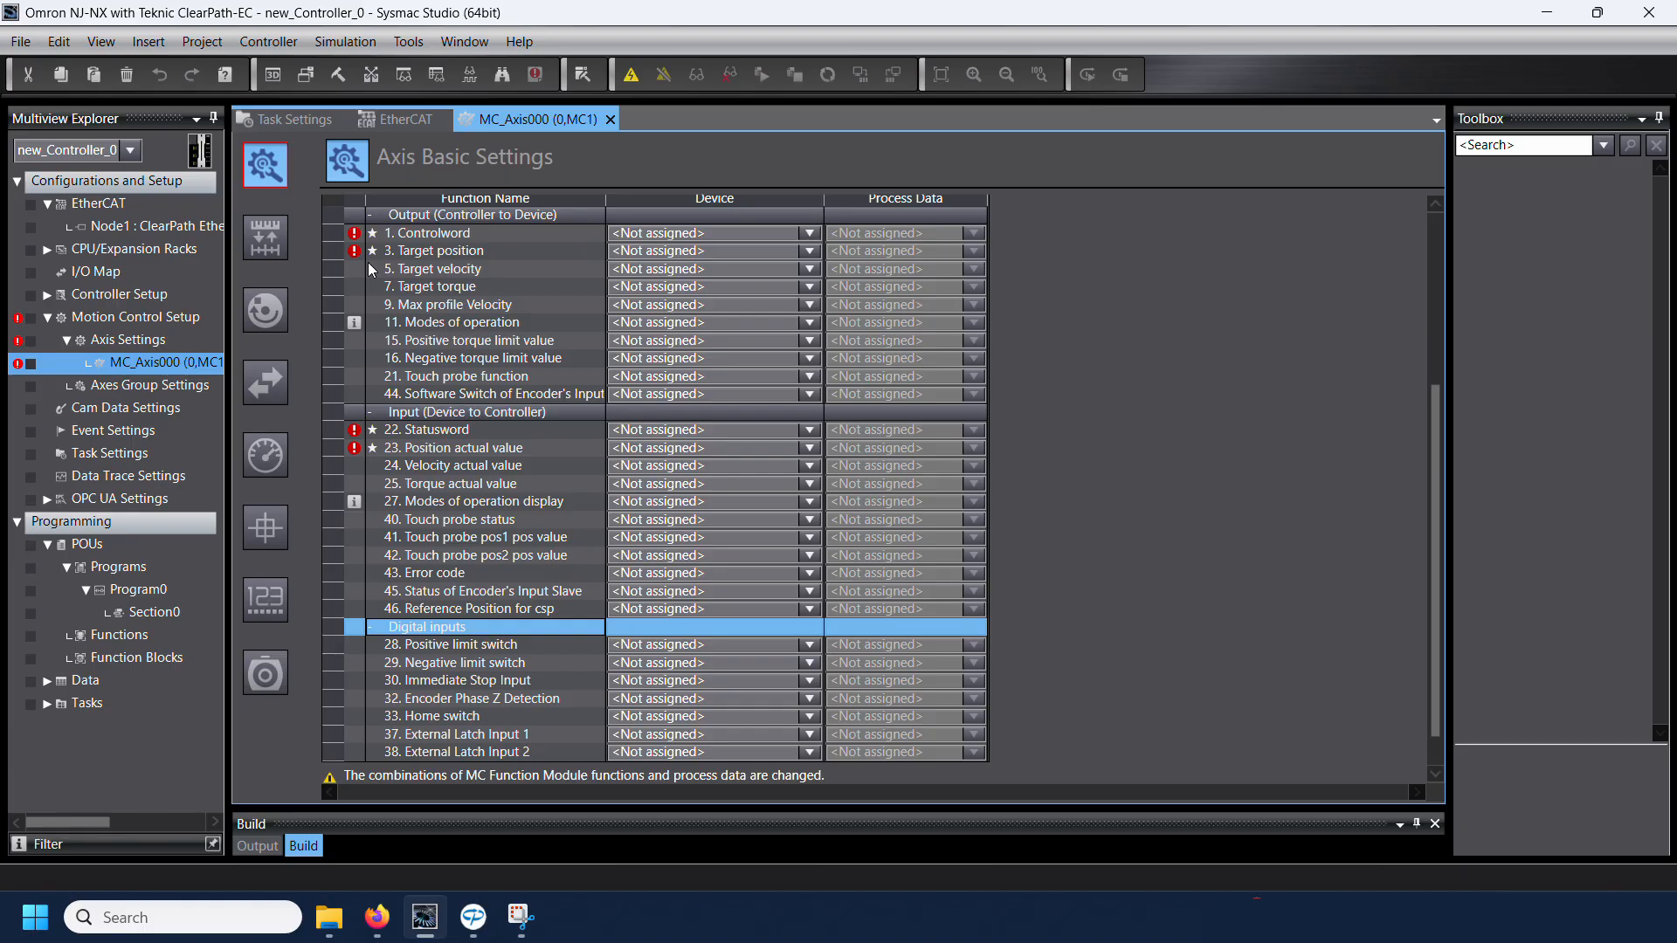
Step: Map Controlword to 6040h-00.0 and Target position to 607Ah-00.0 (RxPDO 1) on Node 1
click(651, 235)
click(651, 237)
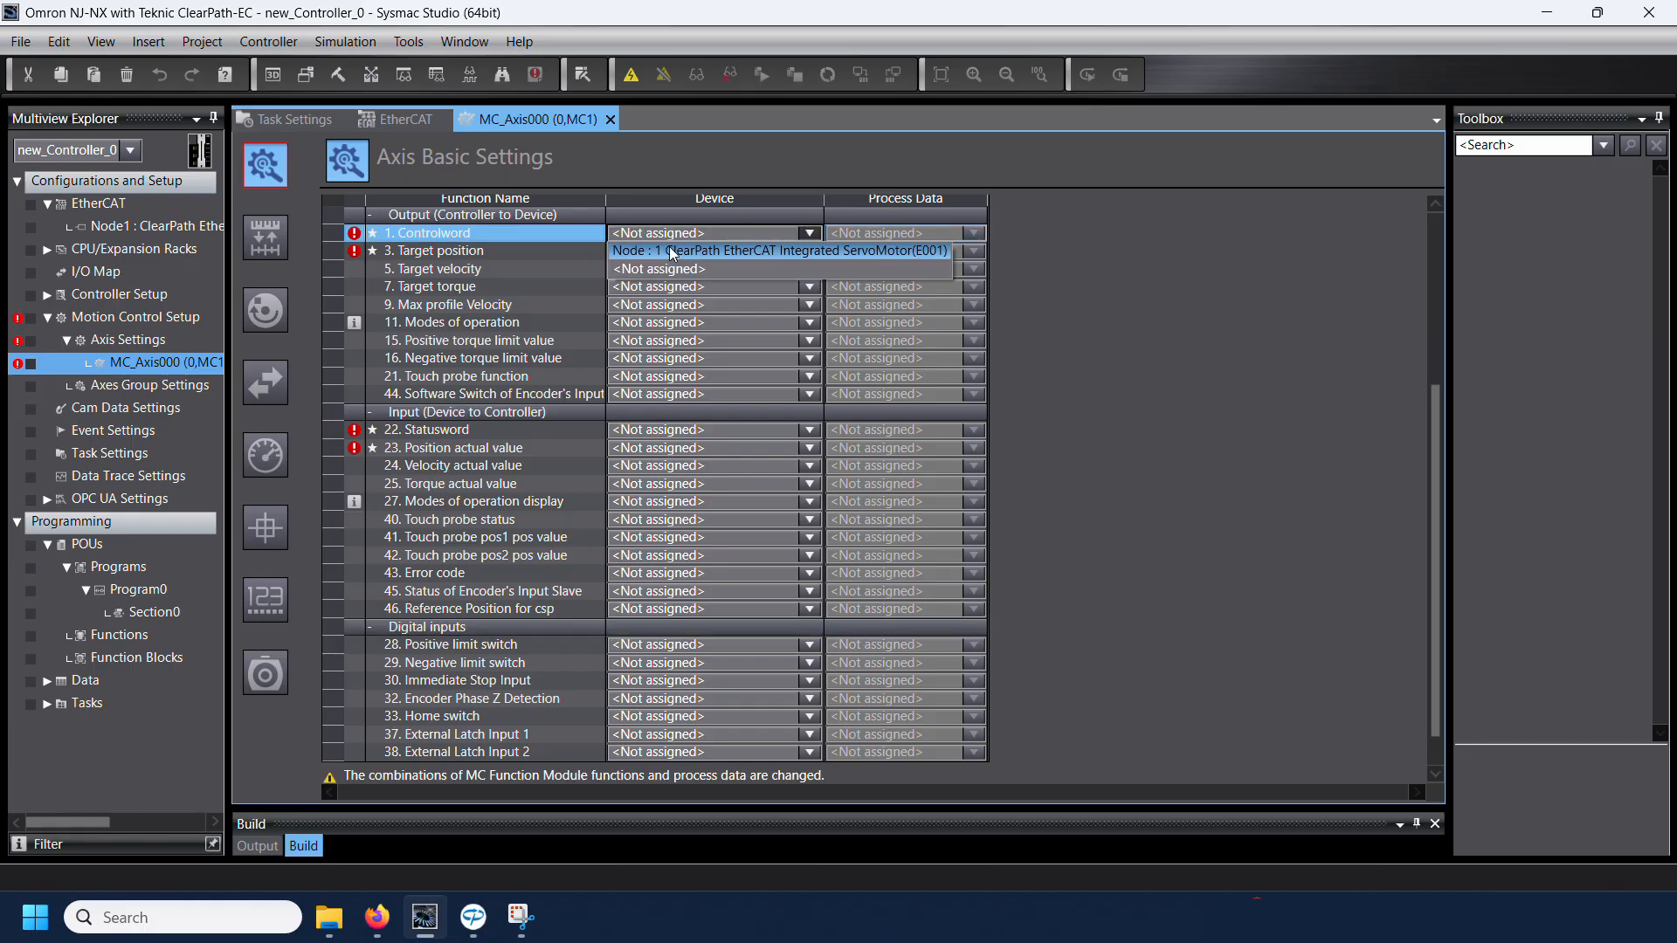
click(674, 251)
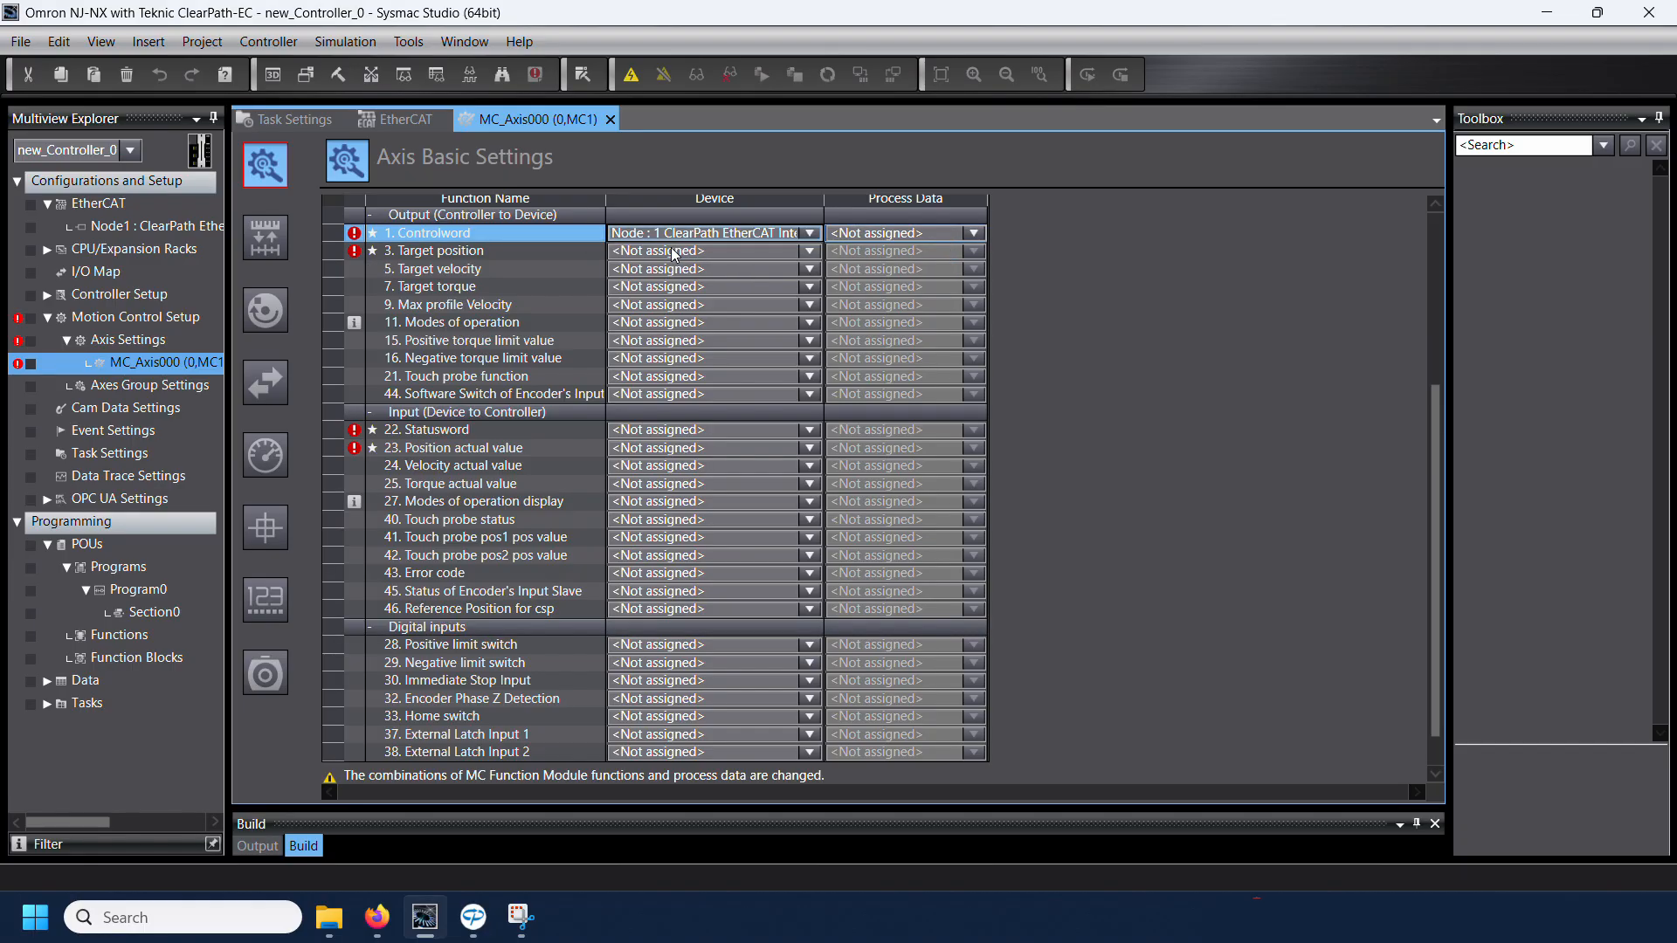
click(861, 238)
click(865, 252)
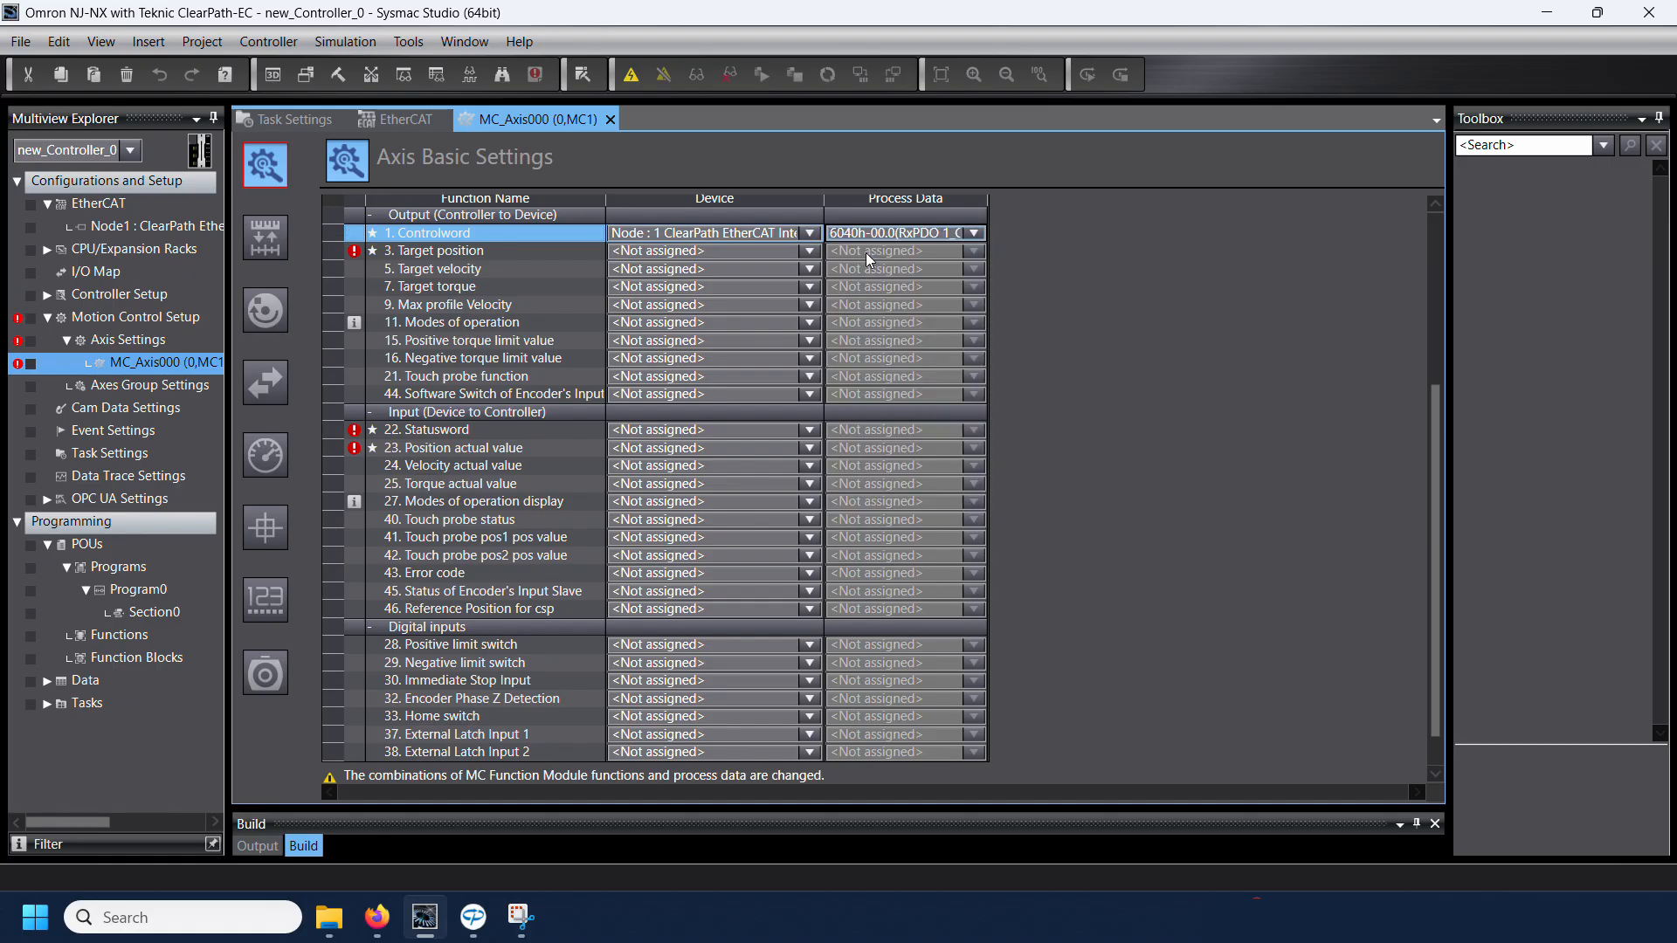
click(704, 253)
click(704, 253)
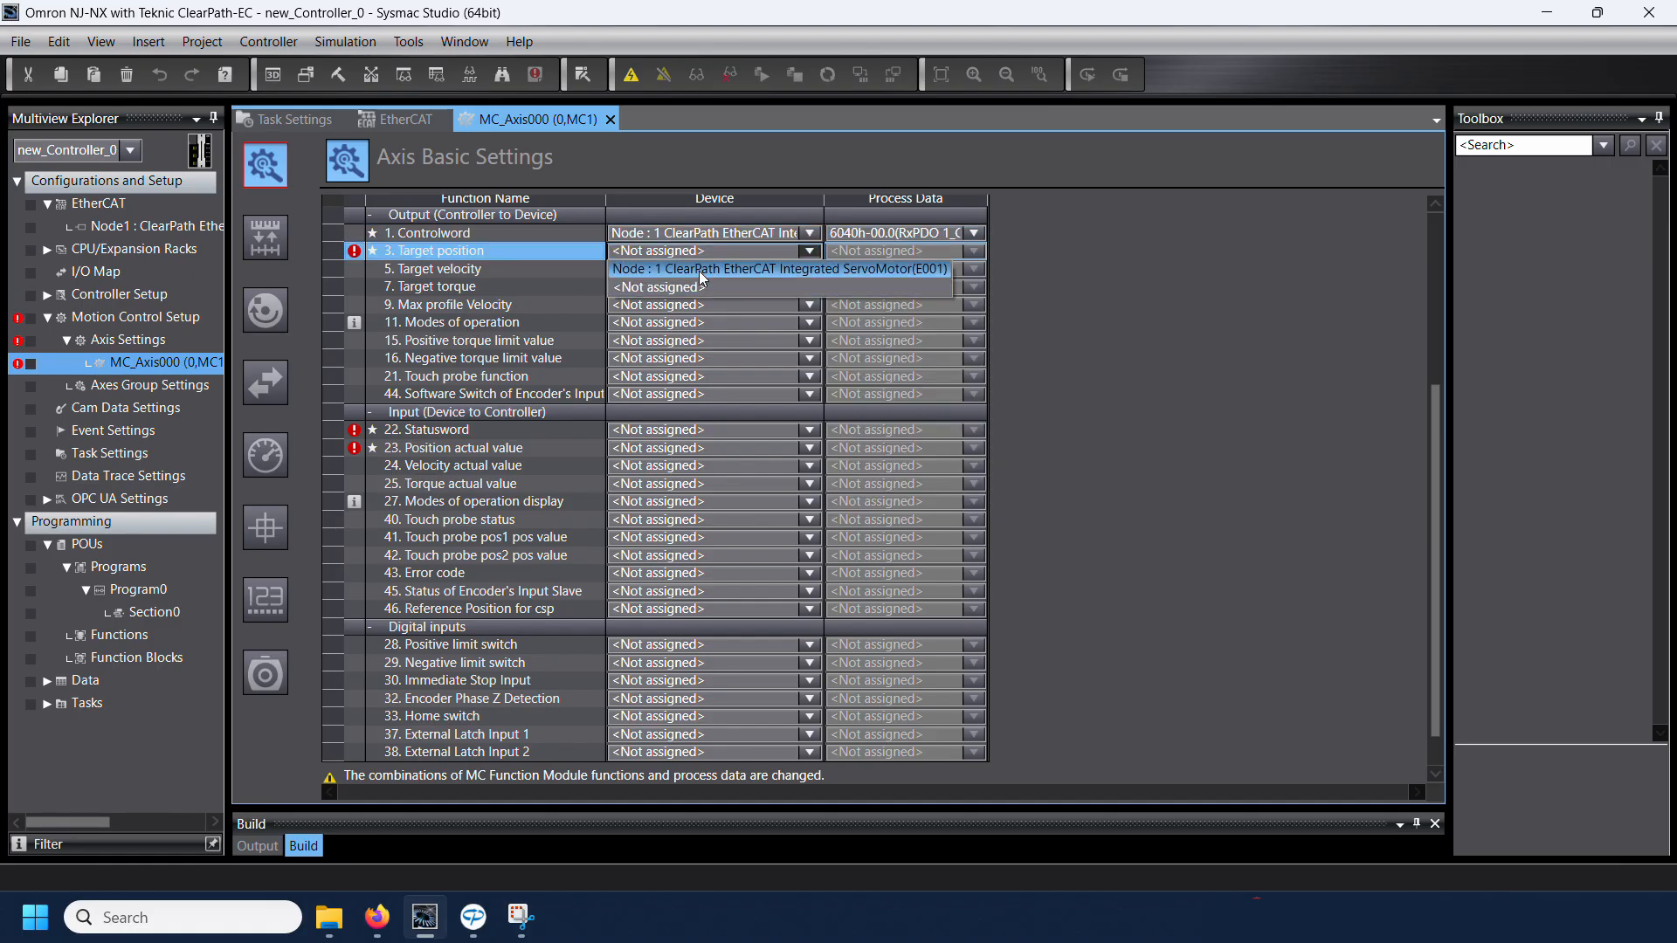
click(704, 270)
click(870, 254)
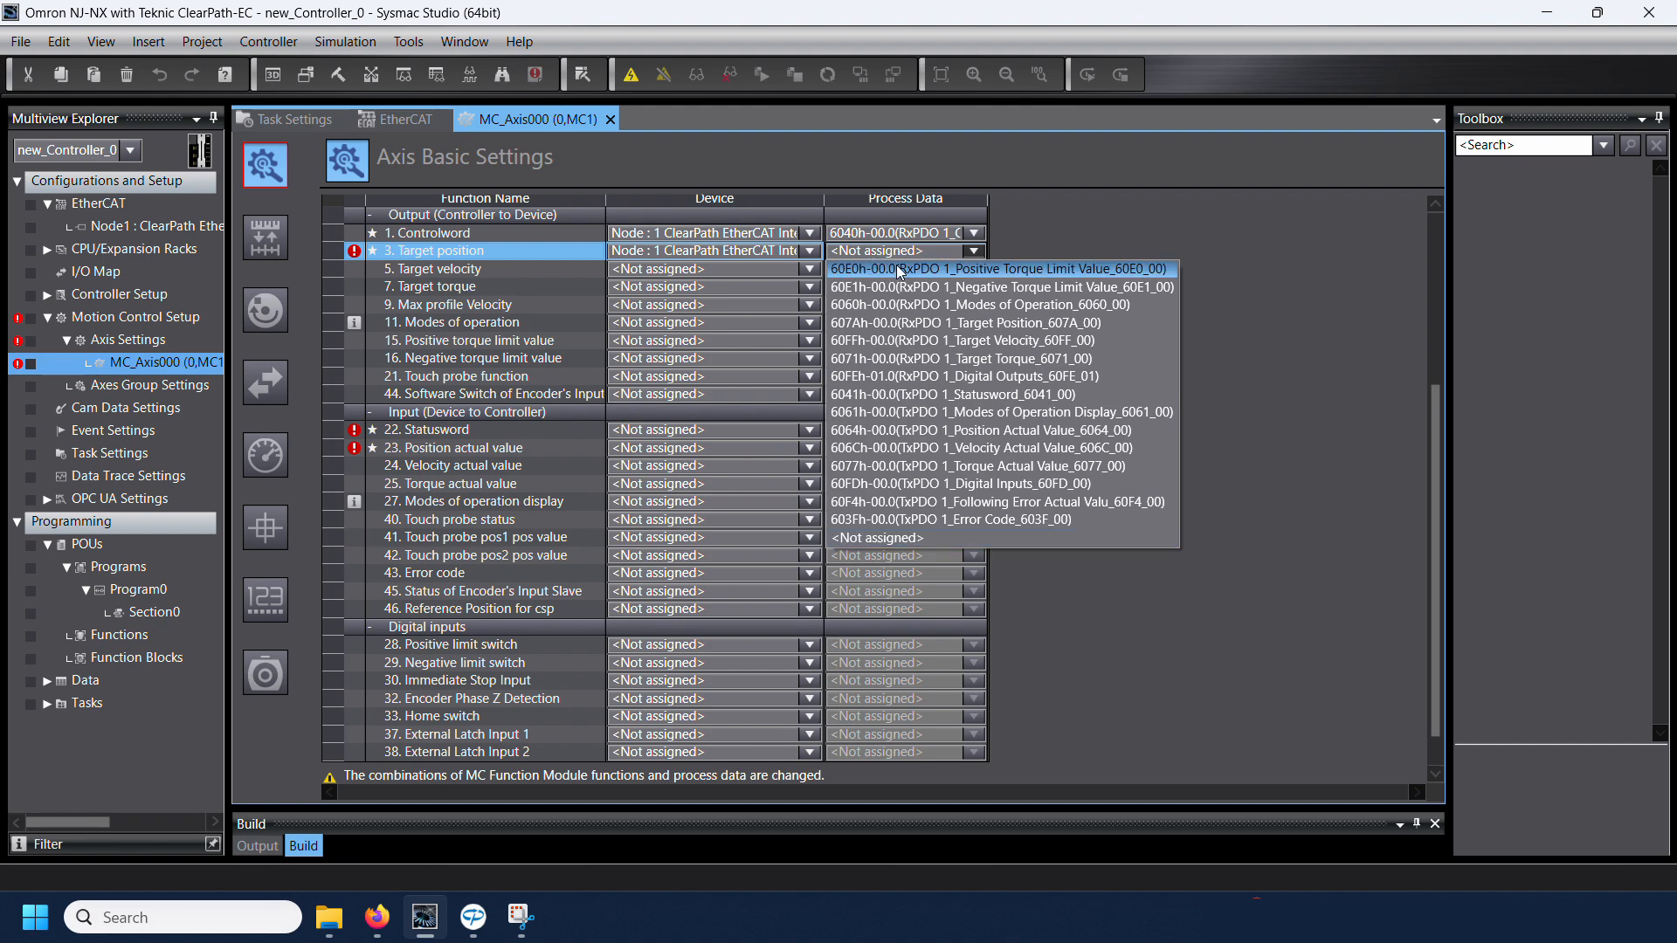
click(891, 324)
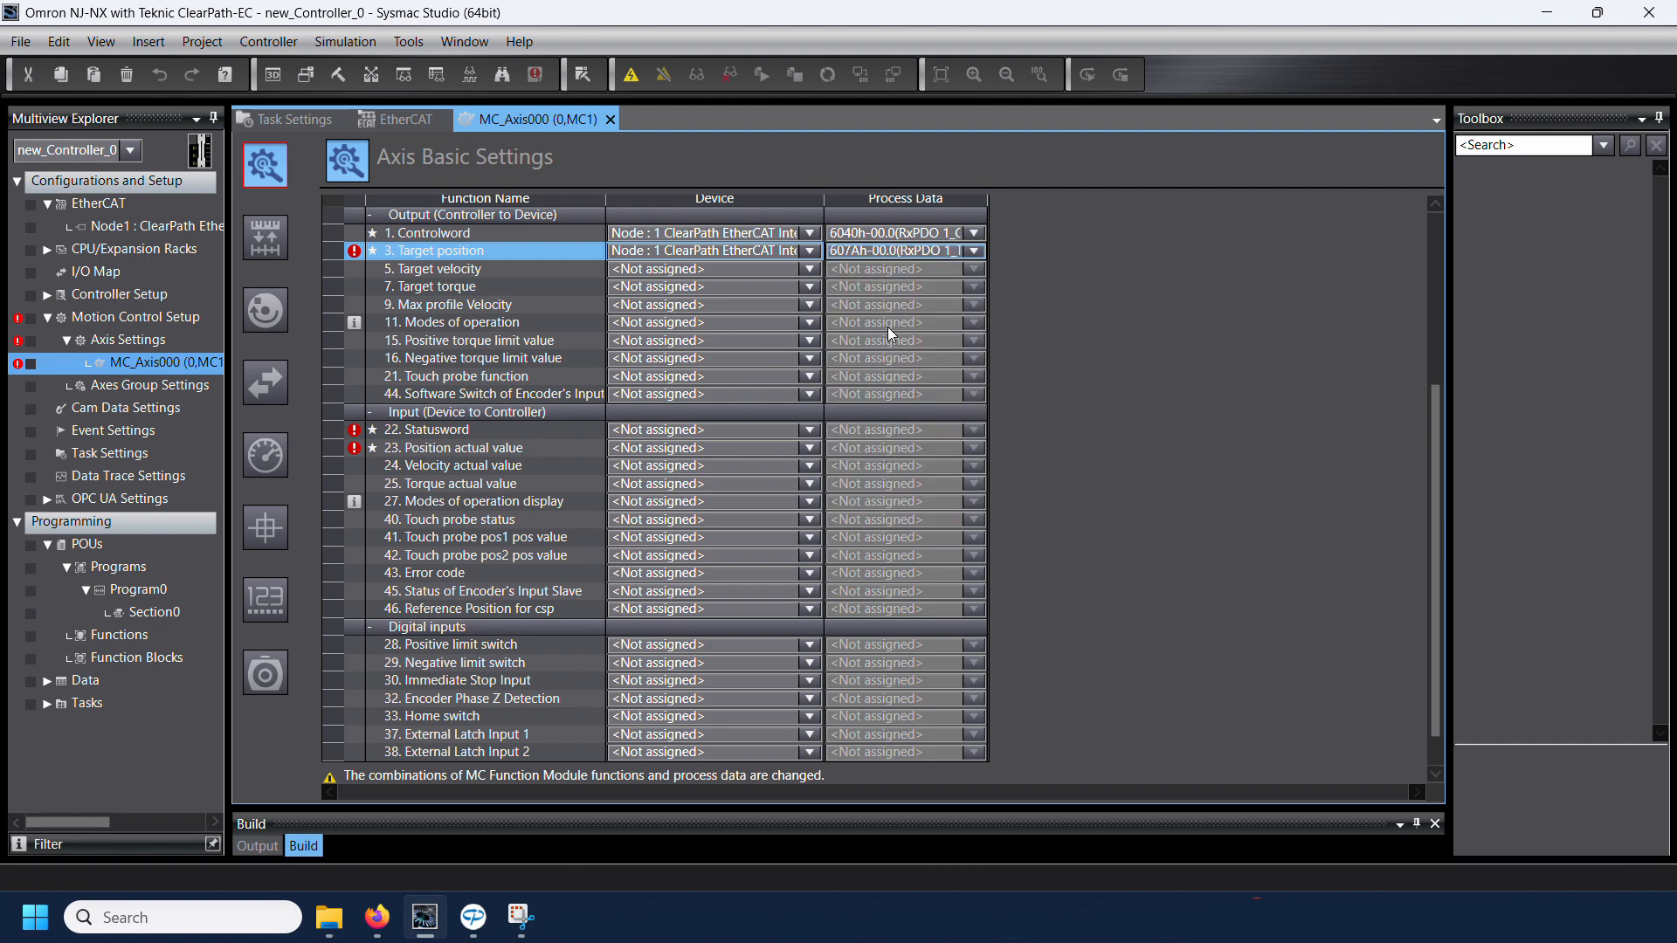
Step: Map Target velocity to 60FFh-00.0 and Target torque to 6071h-00.0 (RxPDO 1) on Node 1
click(679, 270)
click(678, 271)
click(694, 286)
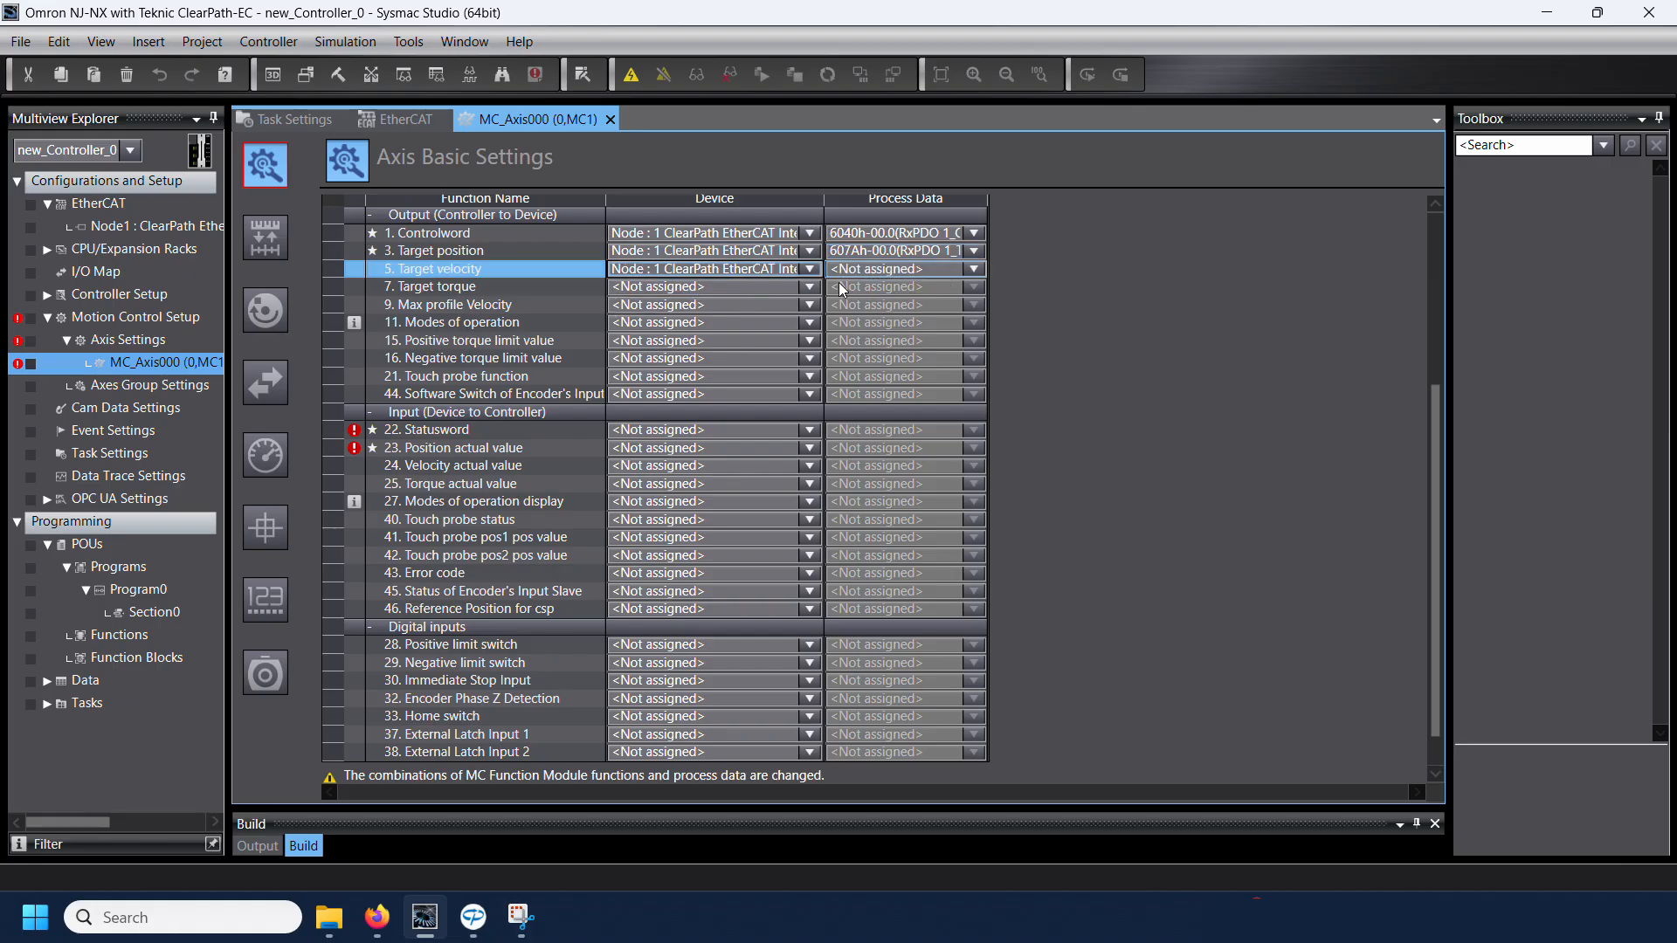
click(842, 271)
click(871, 343)
click(714, 285)
click(799, 301)
click(861, 289)
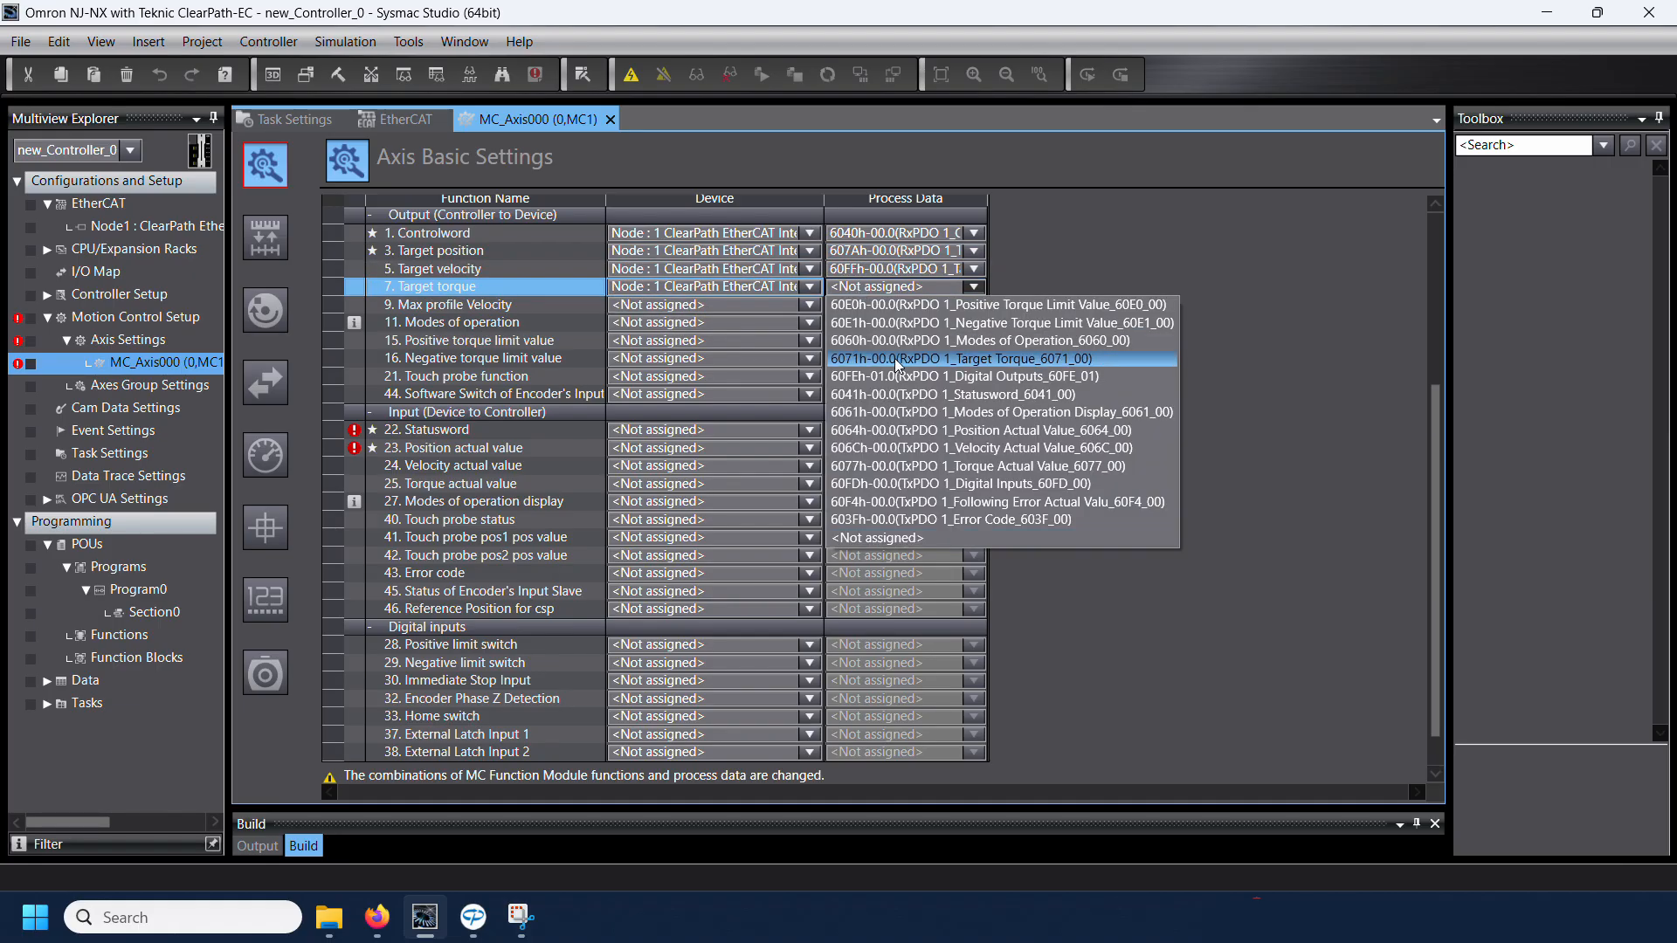
click(887, 360)
Step: Map the Modes of operation output to 6060h-00.0 (RxPDO 1) on Node 1
click(804, 326)
click(803, 337)
click(874, 323)
click(900, 376)
Step: Map Positive torque limit value to 60E0h-00.0 and Negative torque limit value to 60E1h-00.0 on Node 1
click(749, 342)
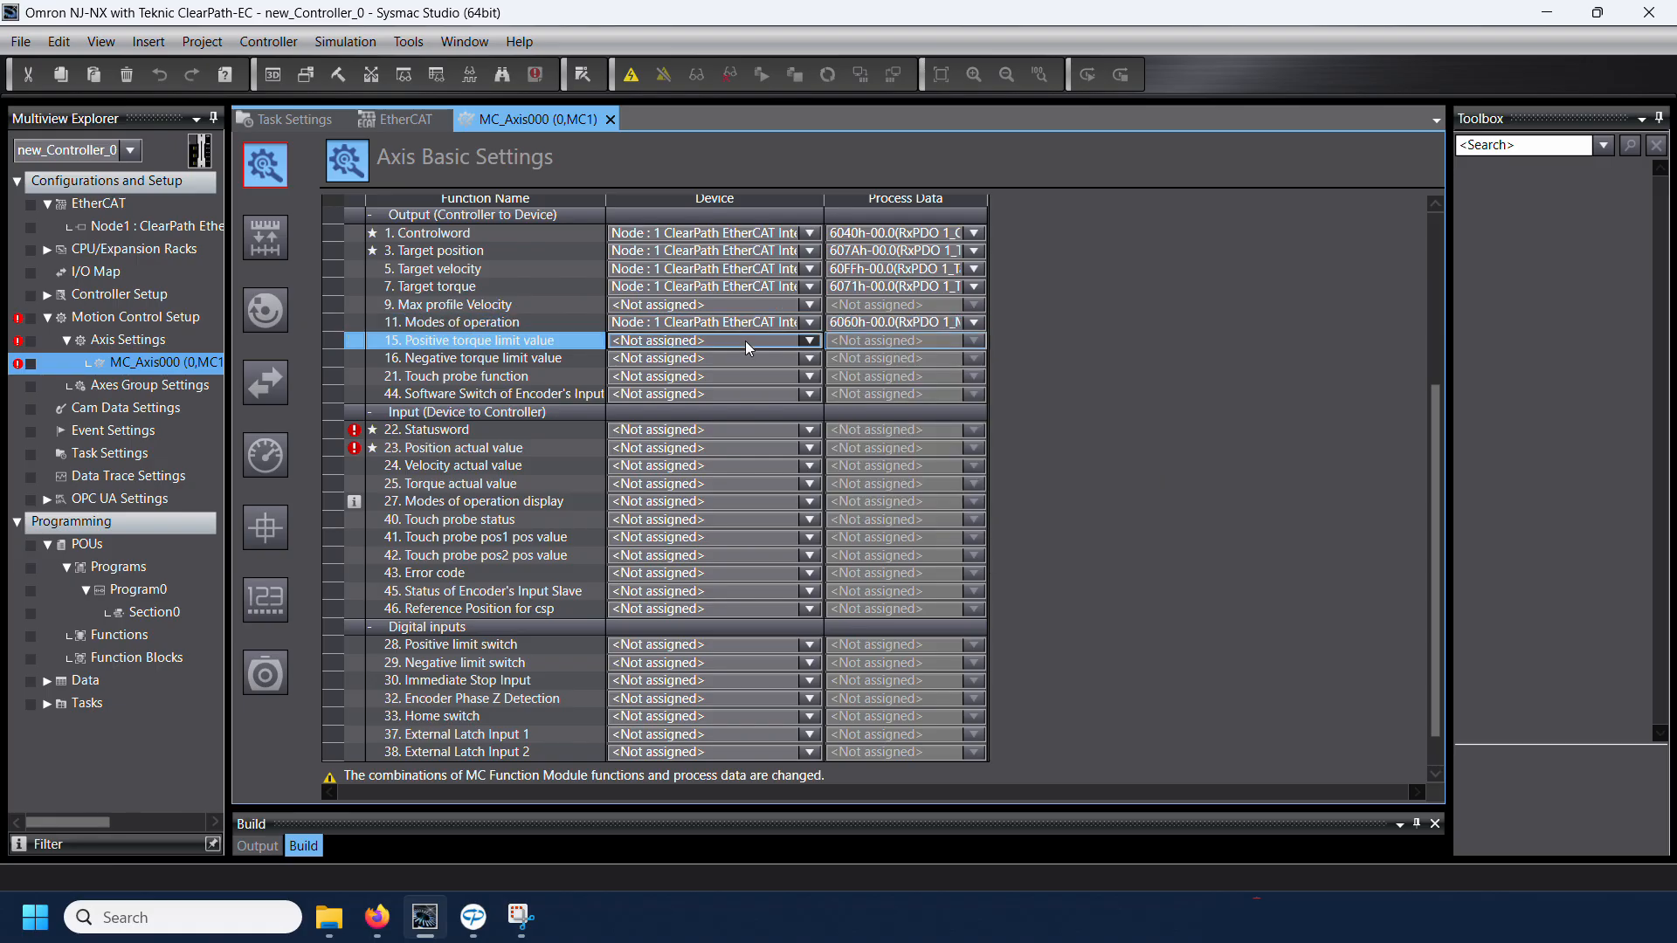
click(760, 359)
click(858, 342)
click(858, 359)
click(792, 359)
click(790, 375)
click(873, 359)
click(893, 376)
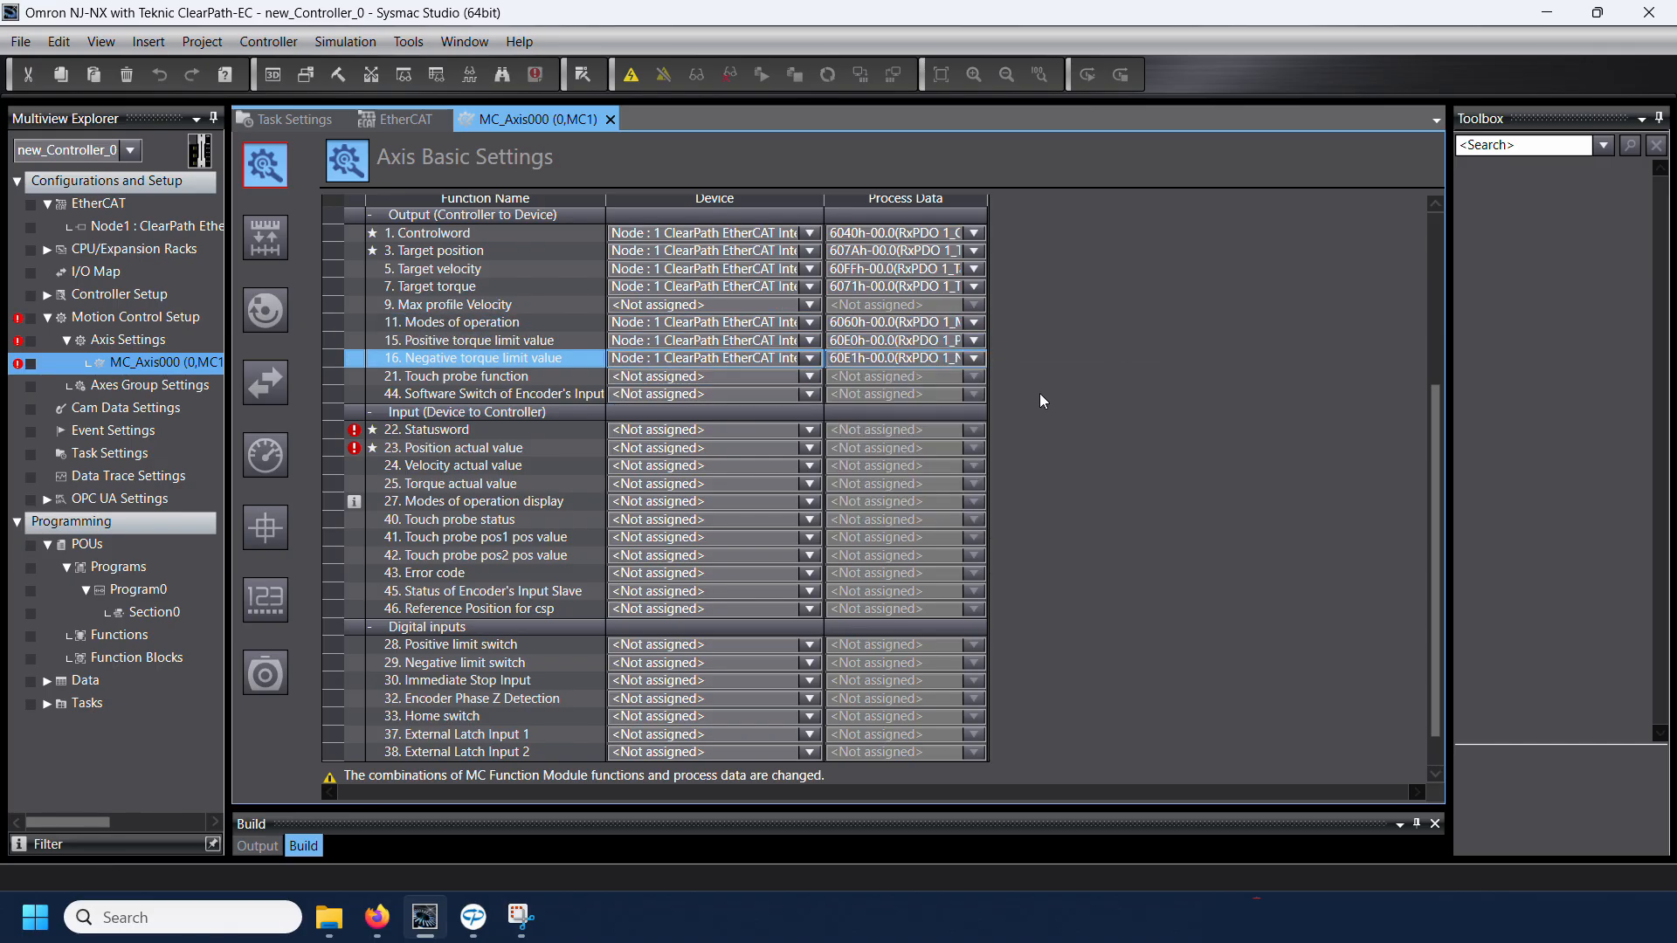
Step: Map the inputs Statusword to 6041h-00.0 and Position actual value to 6064h-00.0 (TxPDO 1) on Node 1
click(699, 430)
click(699, 448)
click(899, 430)
click(908, 466)
click(753, 449)
click(749, 467)
click(858, 449)
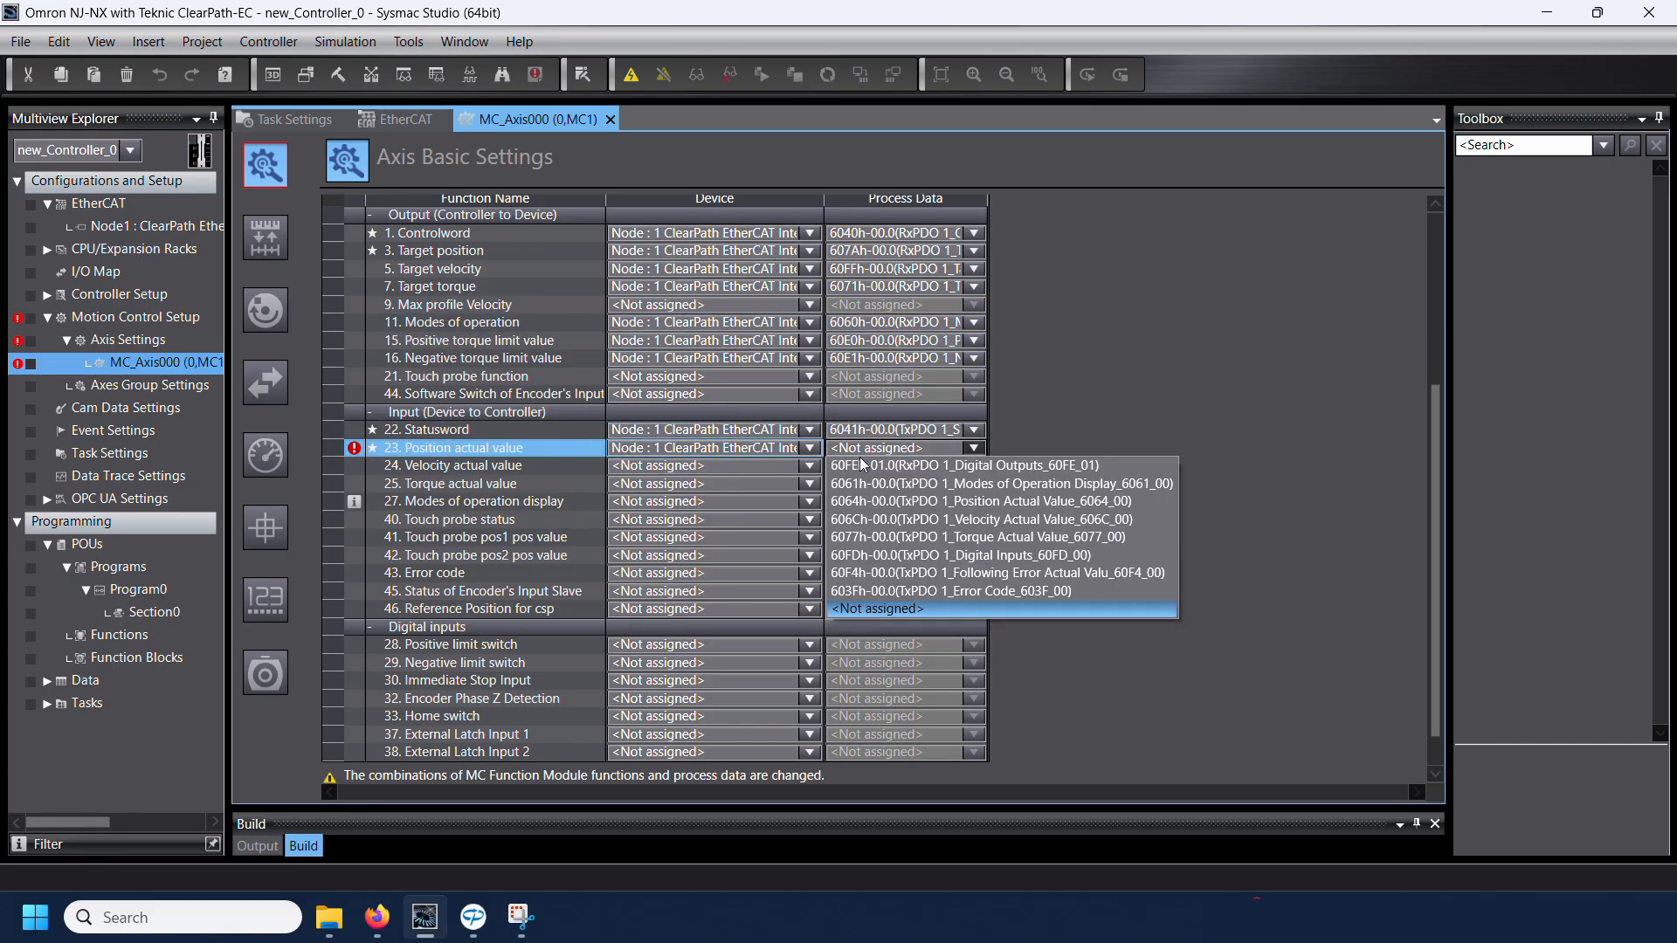
click(860, 501)
Step: Map Velocity actual value to 606Ch-00.0 and Torque actual value to 6077h-00.0 (TxPDO 1) on Node 1
click(765, 466)
click(762, 484)
click(851, 466)
click(908, 519)
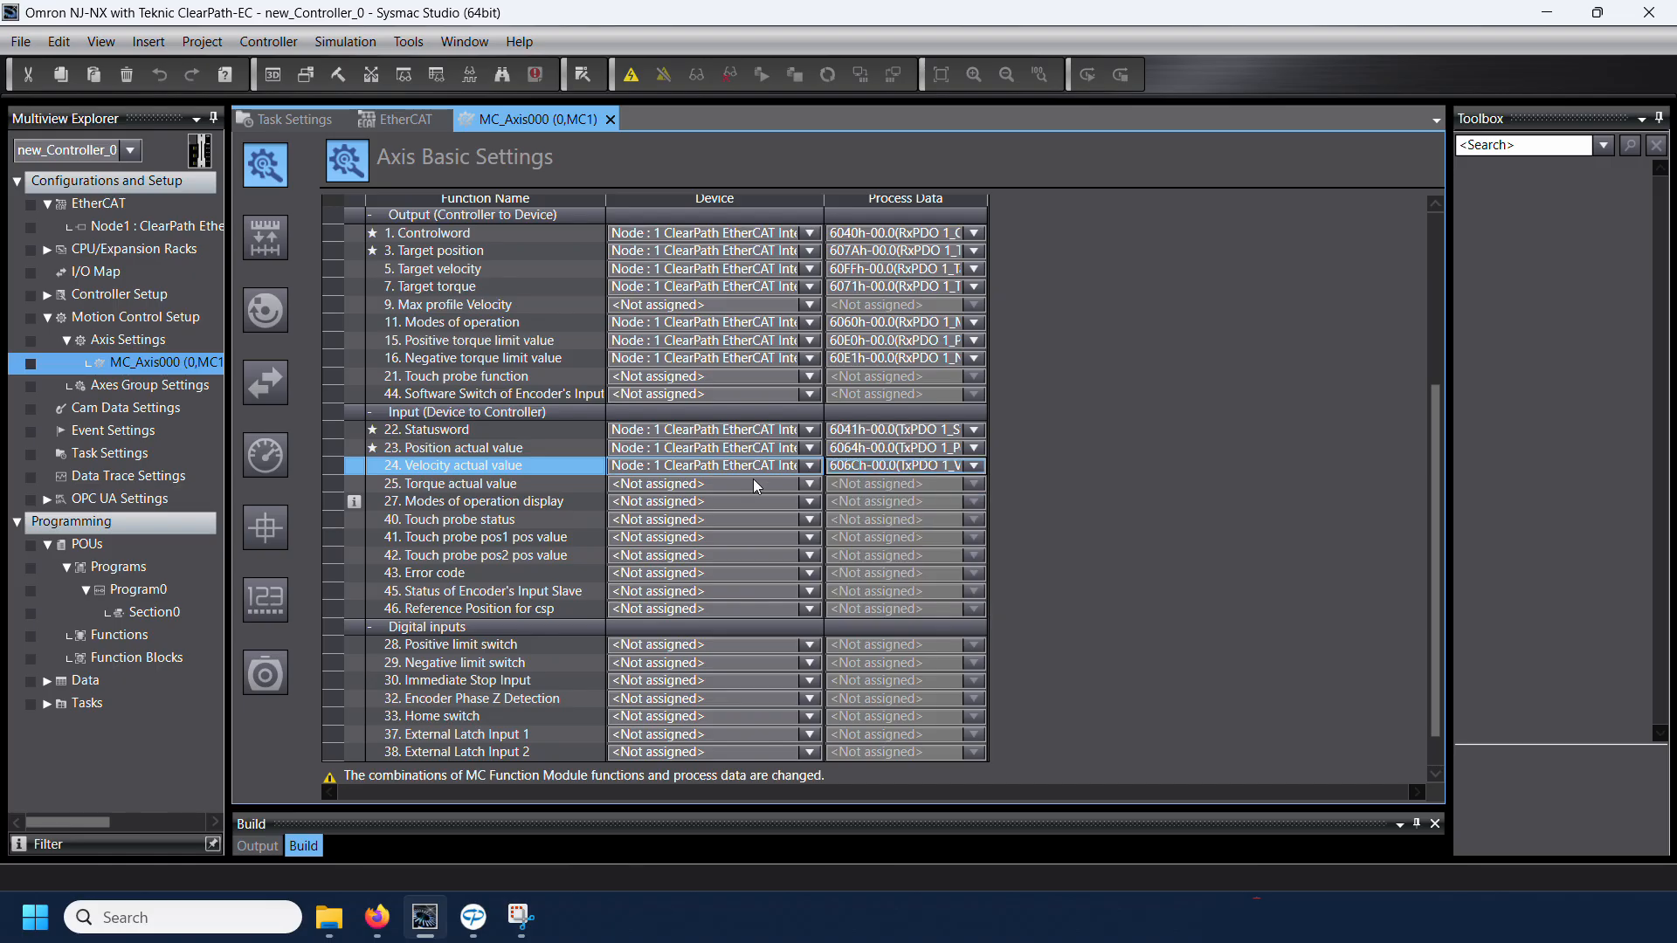
click(754, 485)
click(755, 500)
click(857, 484)
click(882, 537)
Step: Map Modes of operation display to 6061h-00.0 and Error code to 603Fh-00.0 (TxPDO 1) on Node 1
click(764, 501)
click(699, 520)
click(860, 502)
click(860, 538)
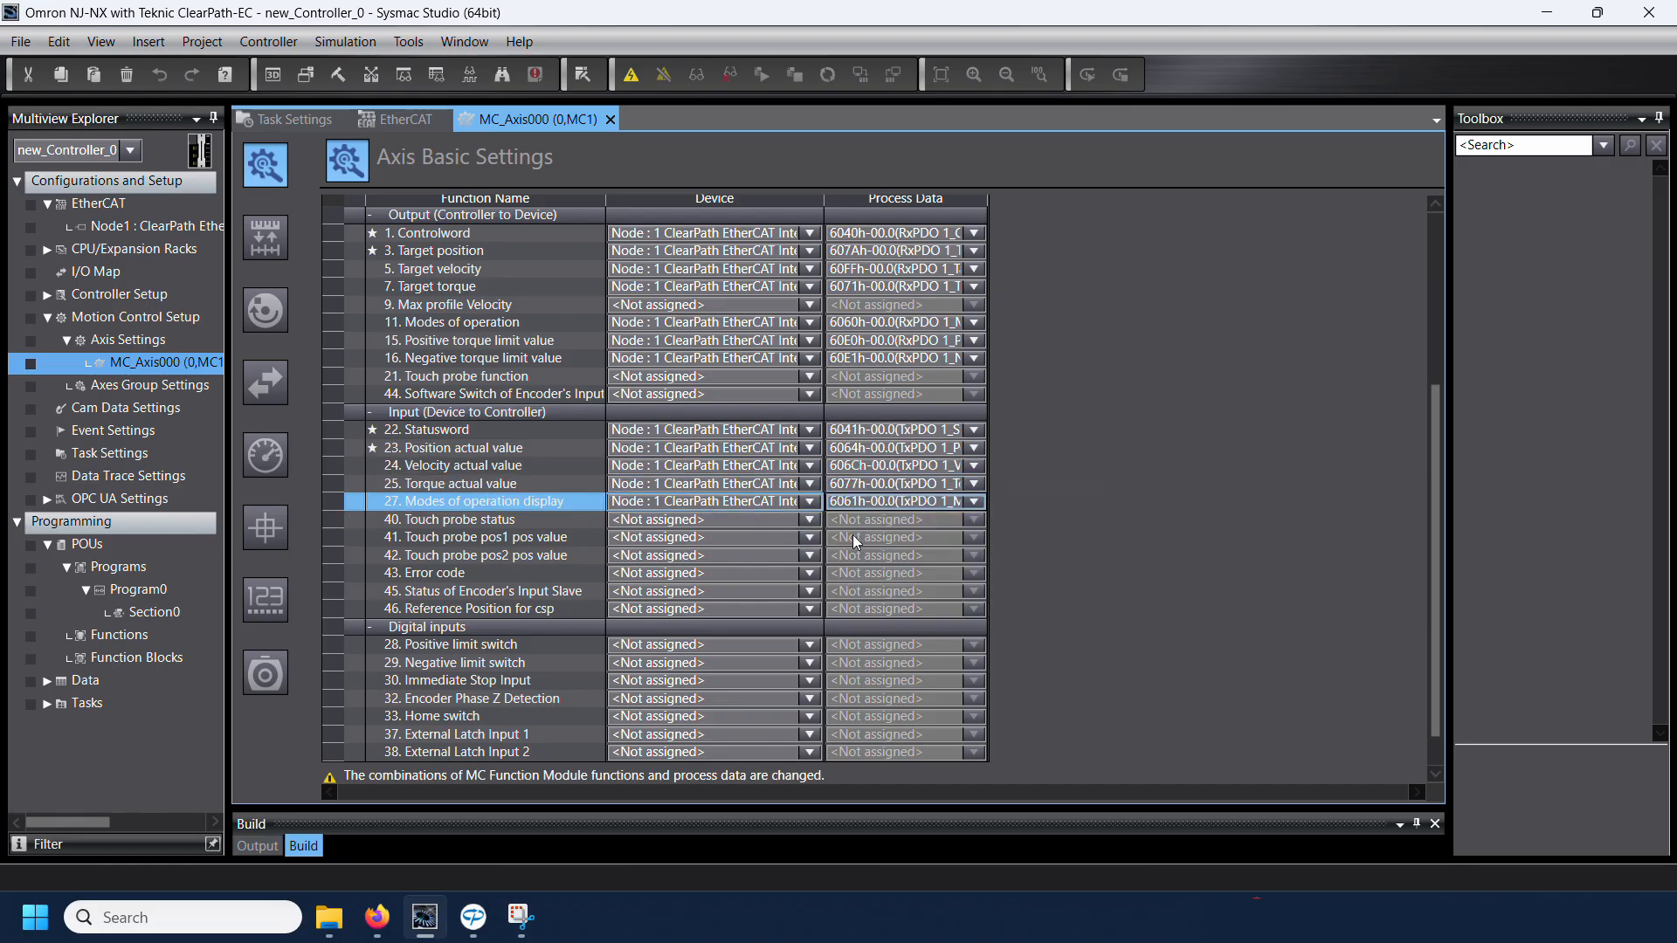
click(753, 573)
click(753, 592)
click(863, 573)
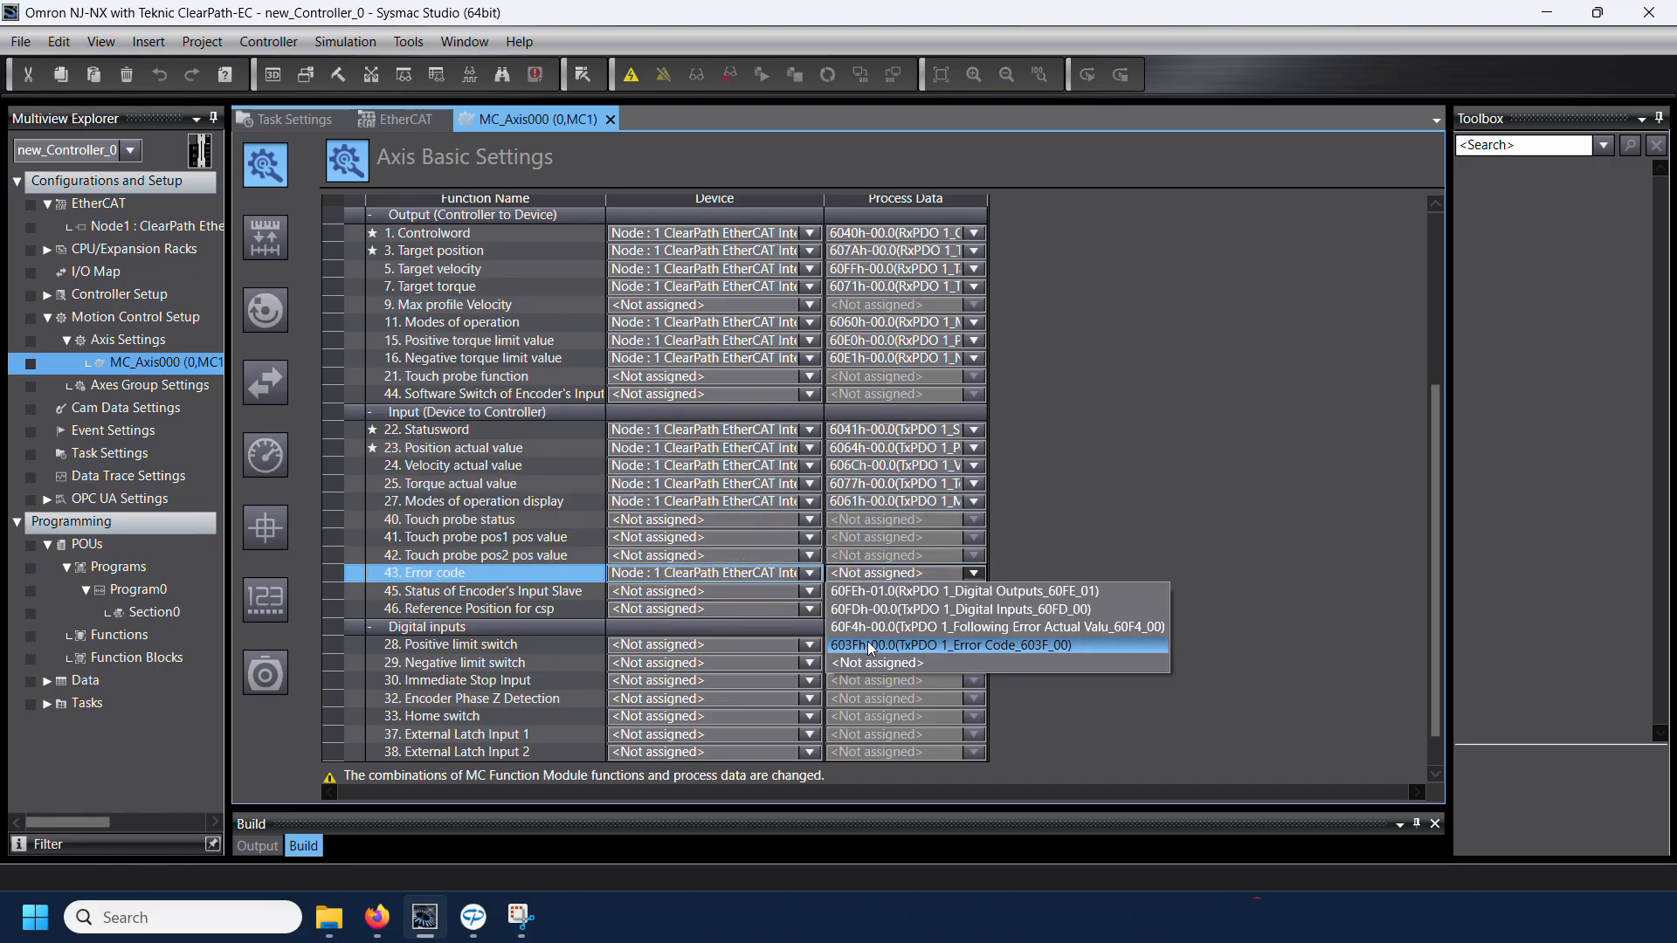
click(909, 644)
Step: Map the Positive limit switch digital input to 60FDh-00.1 (TxPDO 1 Digital Inputs) on Node 1
click(704, 599)
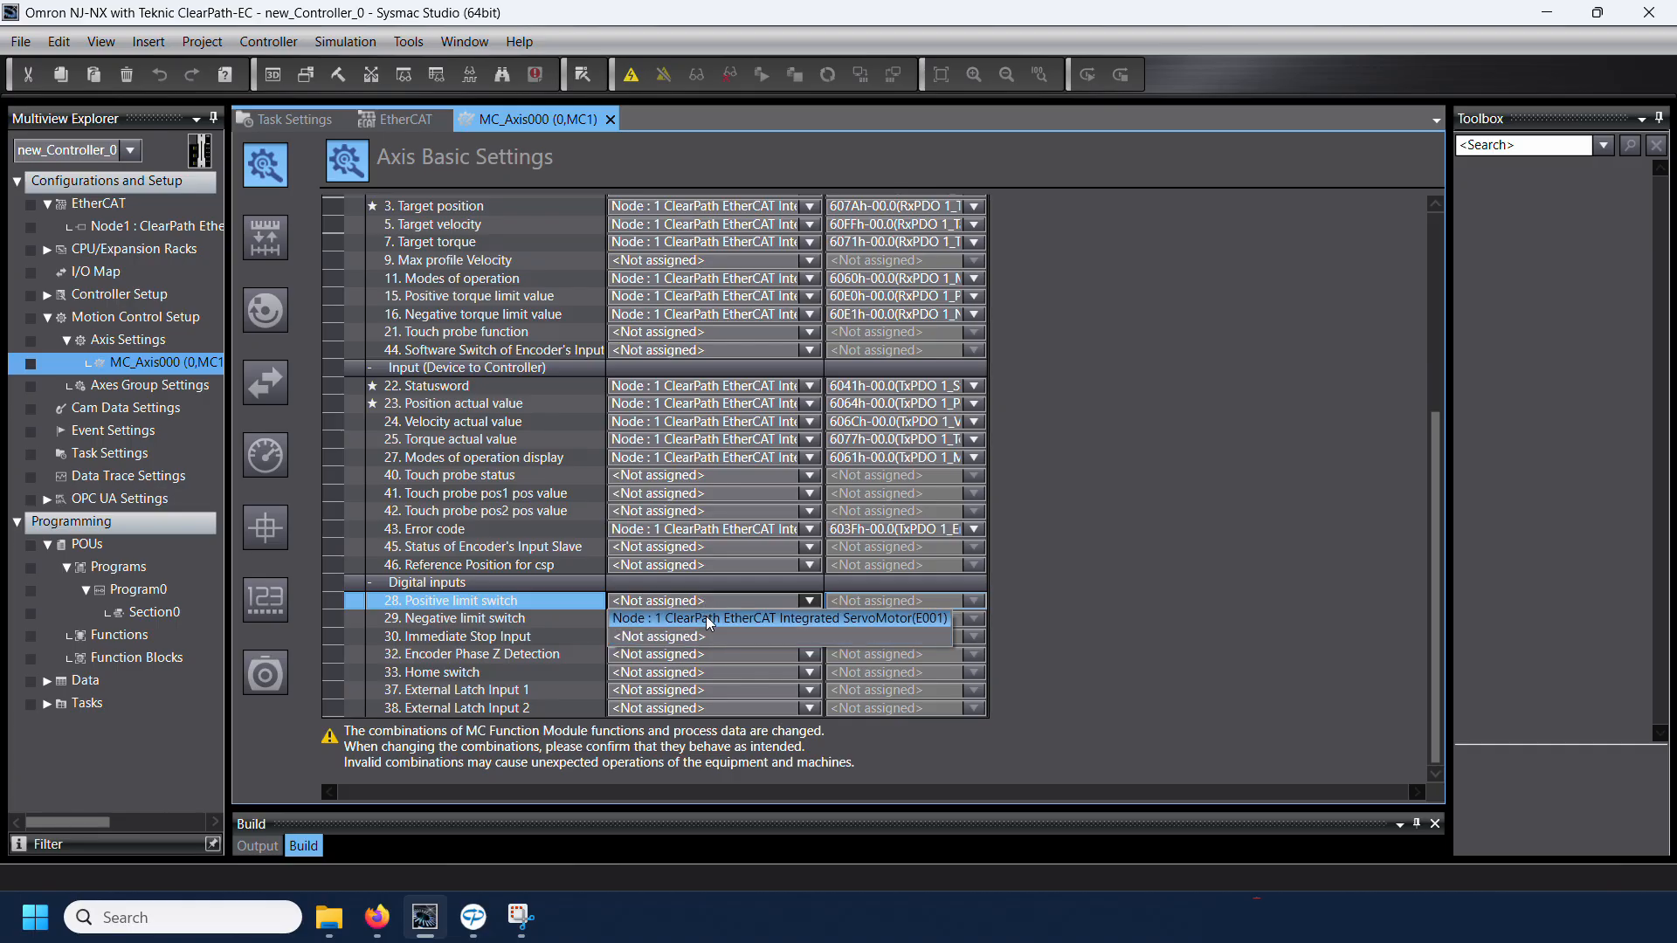
click(709, 619)
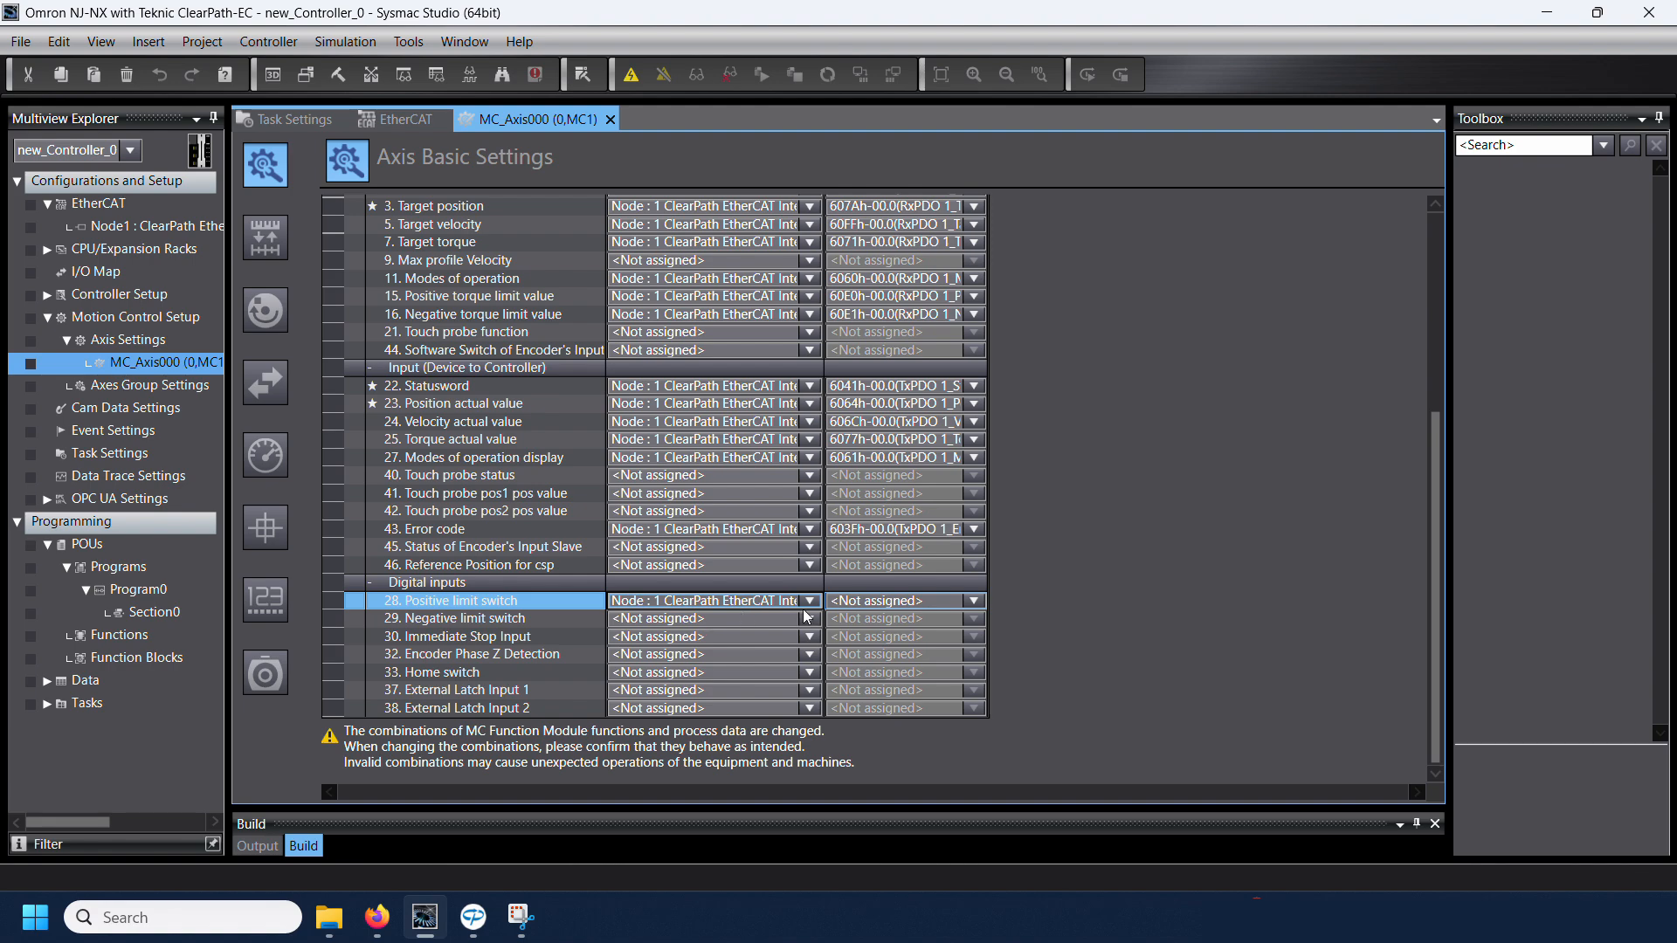
click(878, 602)
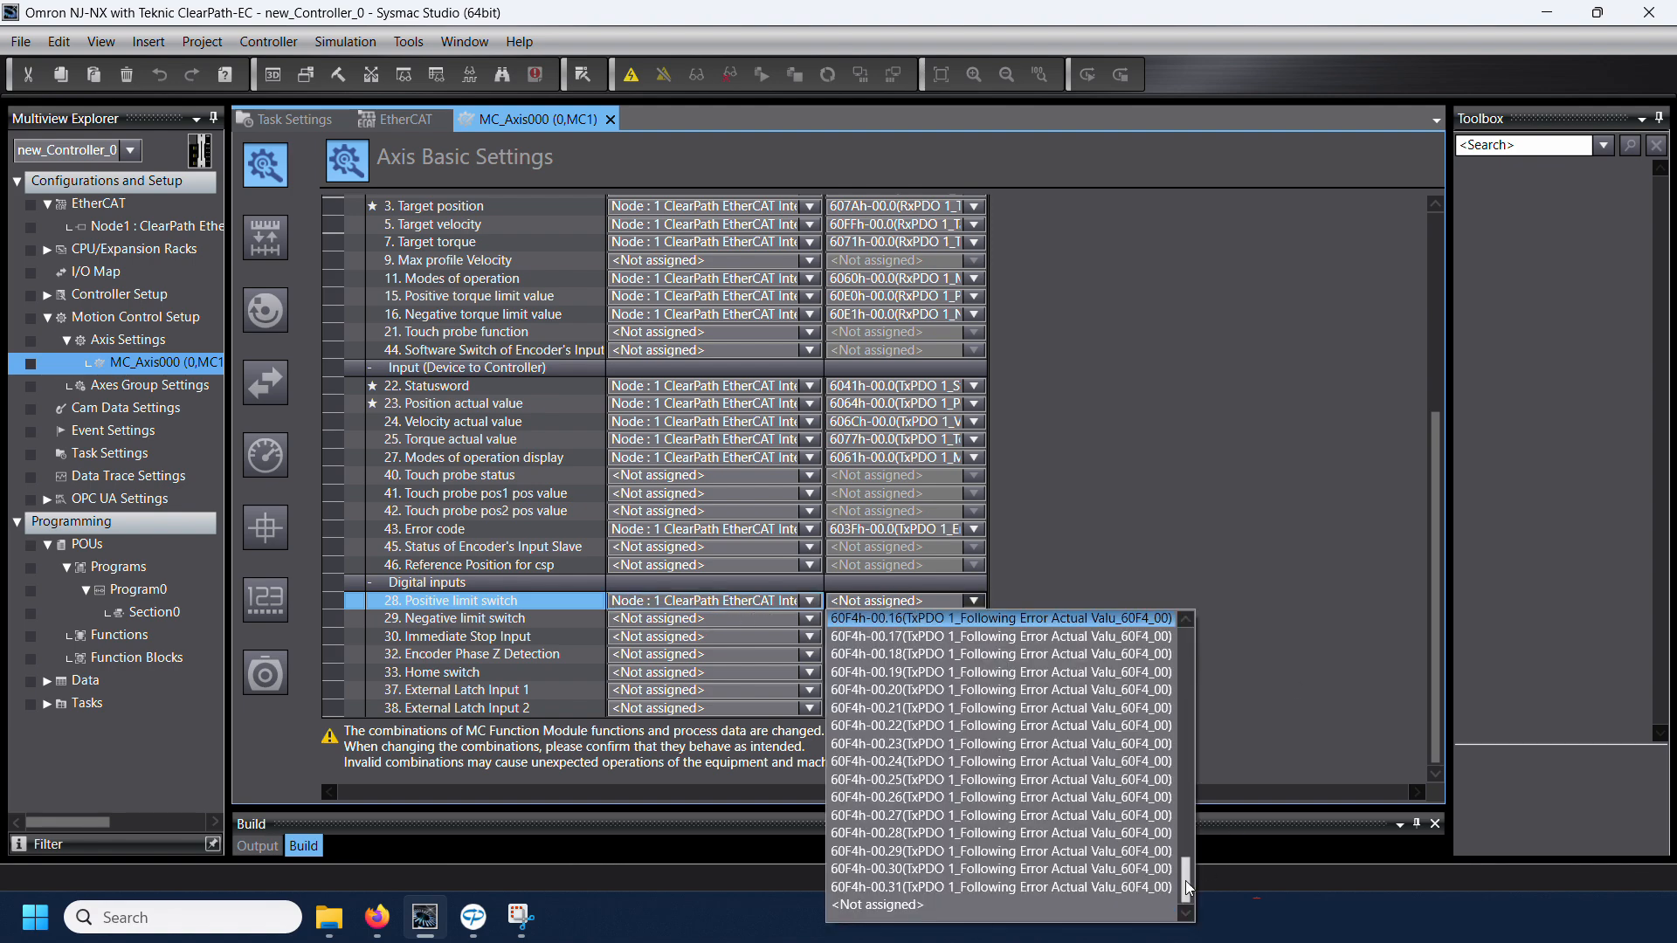
drag(1188, 884, 1181, 722)
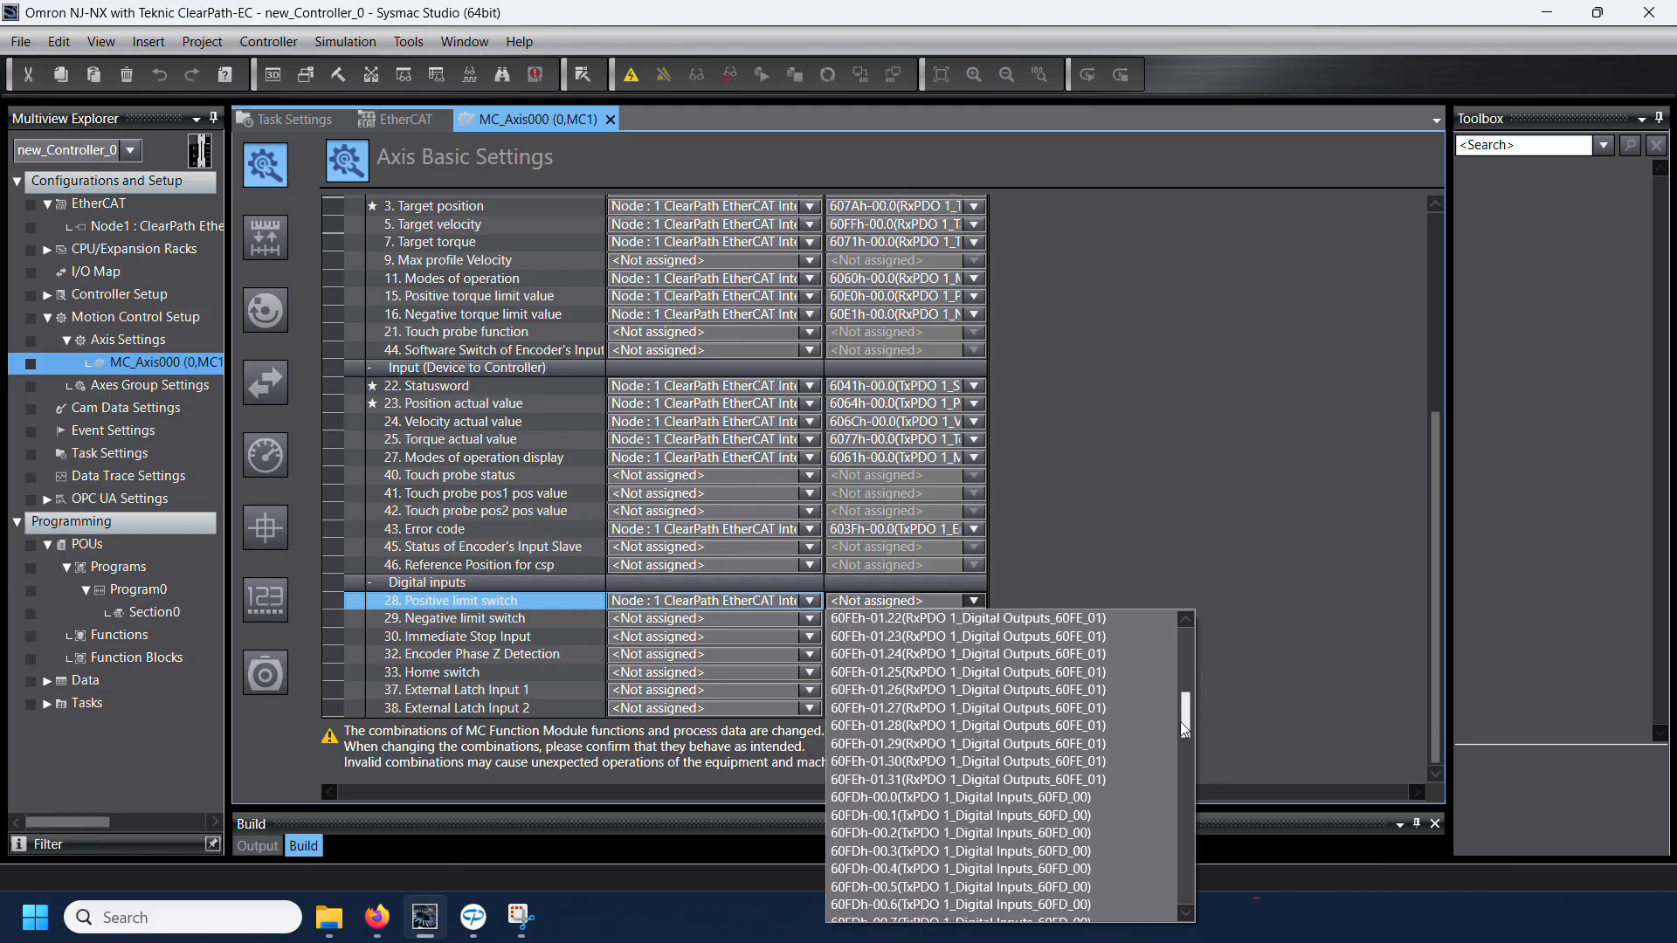
click(910, 815)
Step: Map the Negative limit switch digital input to 60FDh-00.0 (TxPDO 1 Digital Inputs) on Node 1
click(764, 620)
click(778, 637)
click(882, 620)
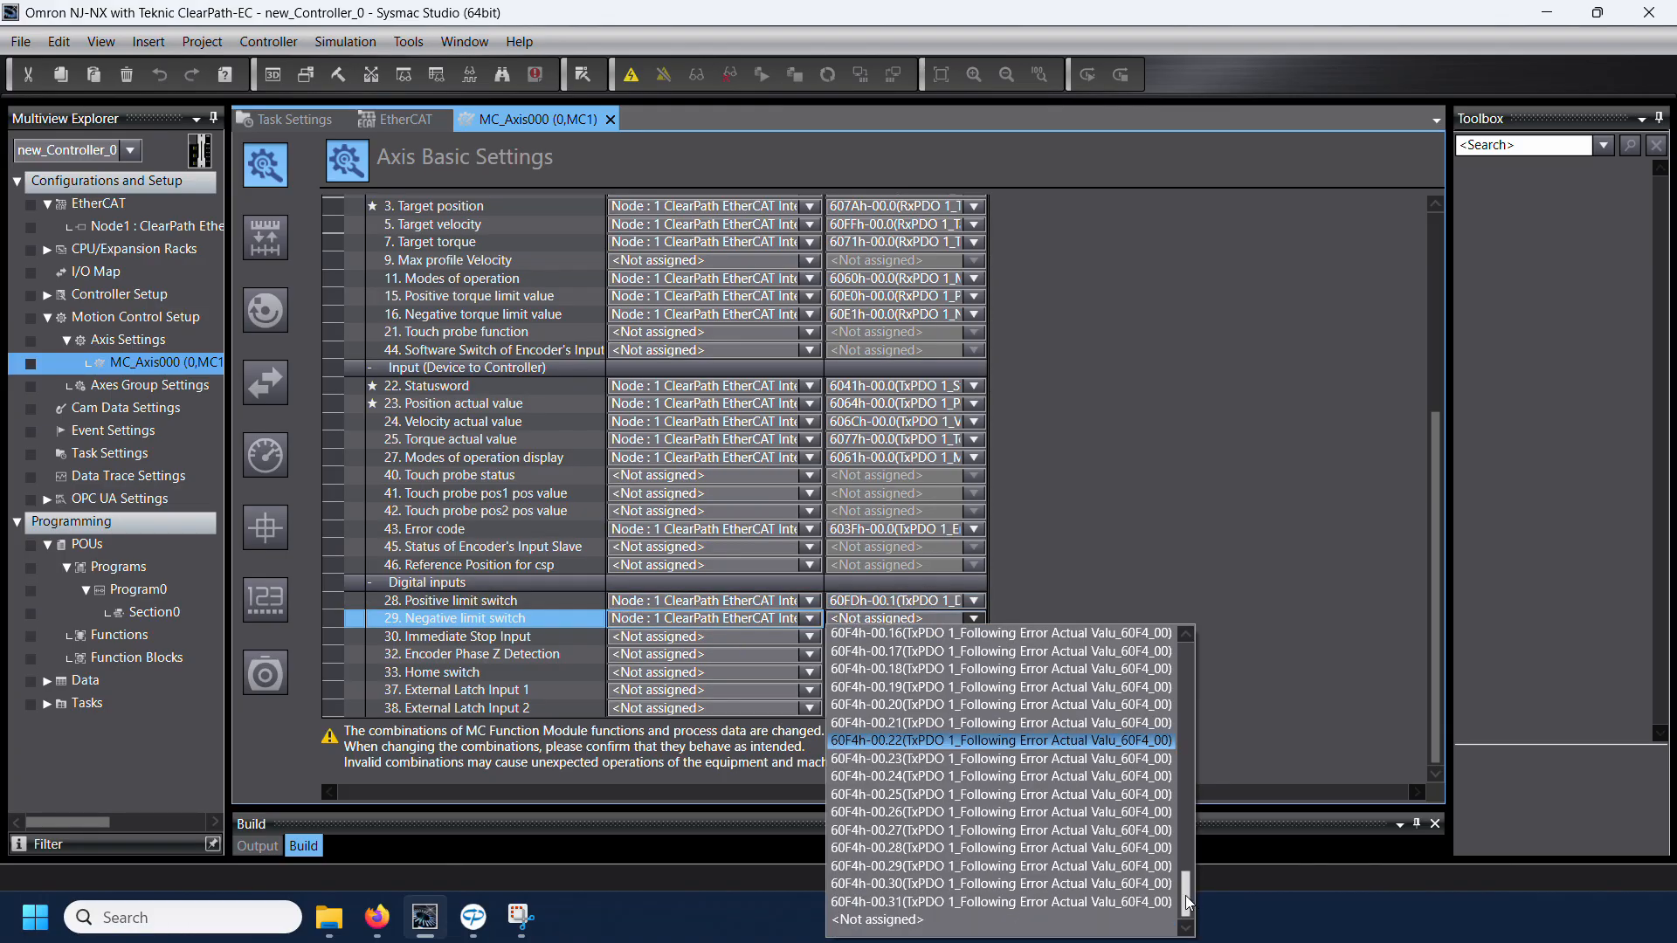
click(1189, 543)
click(882, 618)
scroll(1155, 702, down, 2)
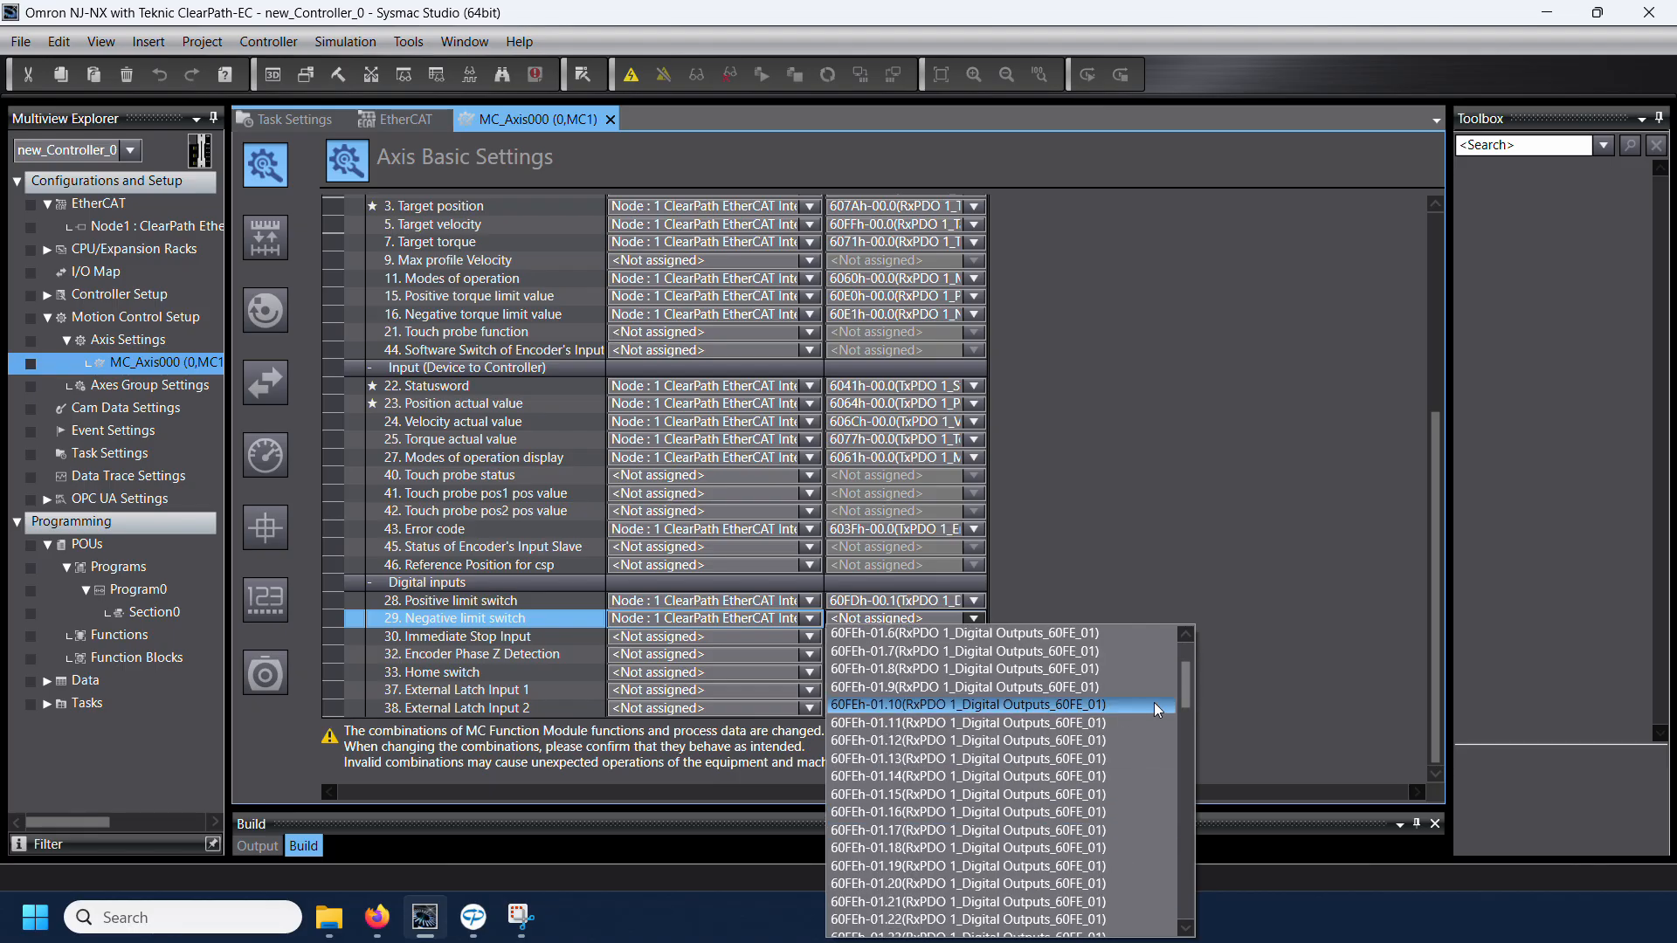
drag(1181, 716, 1182, 758)
click(1004, 688)
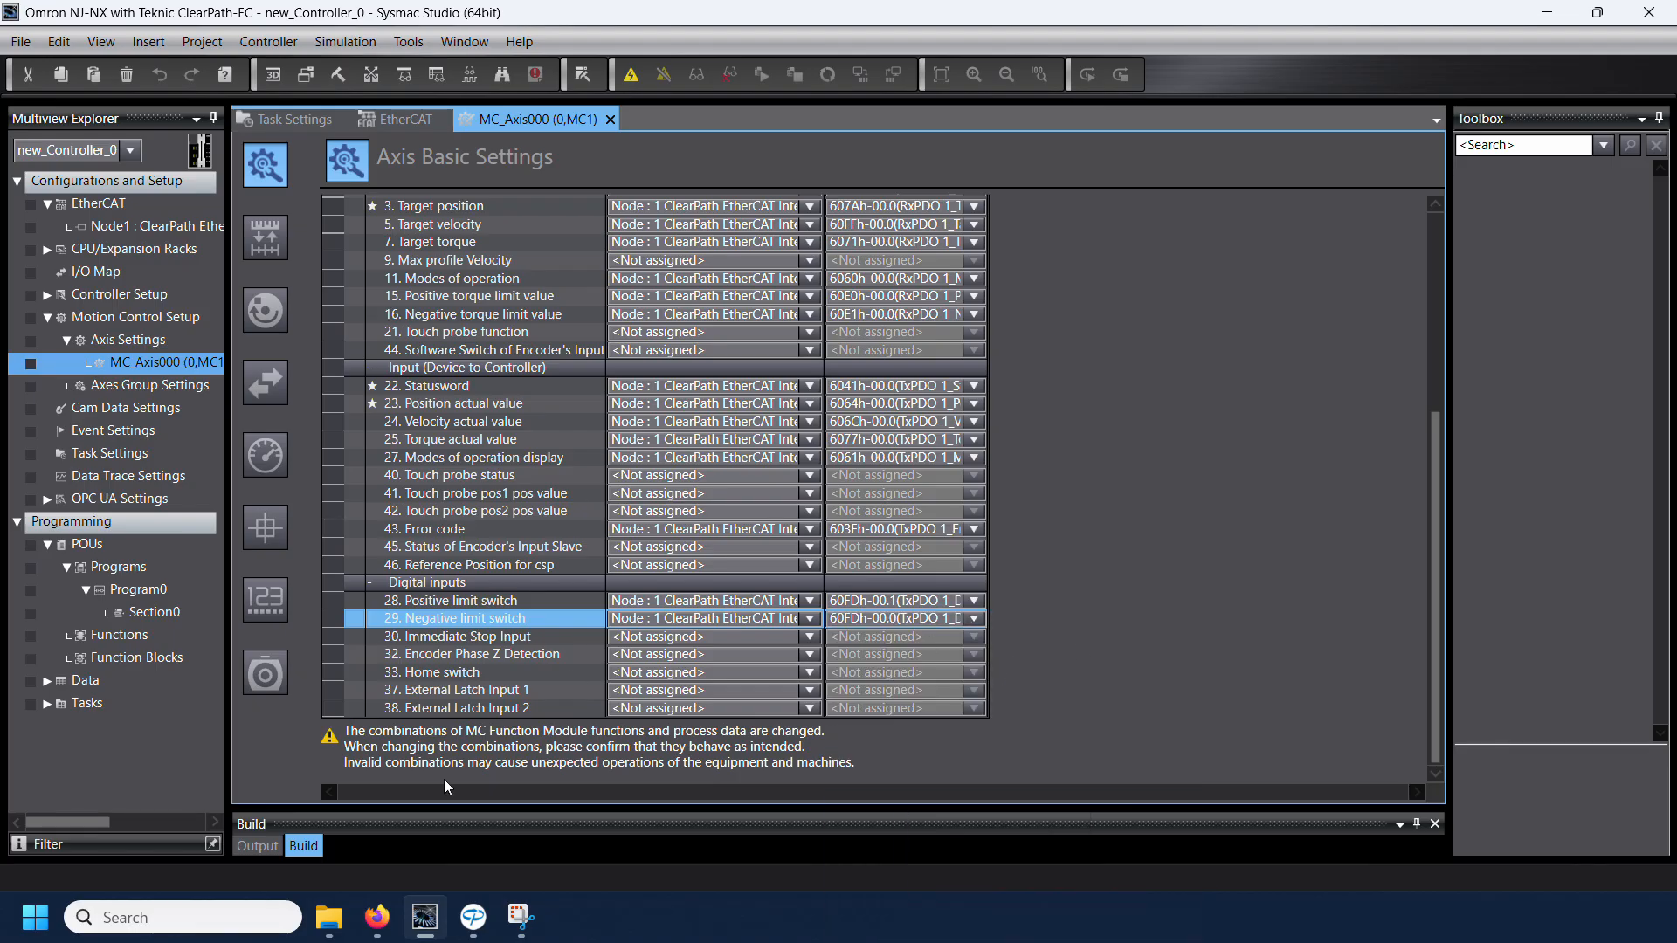
Step: Switch to Firefox and look up the Digital Inputs (0x60FD) bit table in the ClearPath-EC Software Reference
click(374, 915)
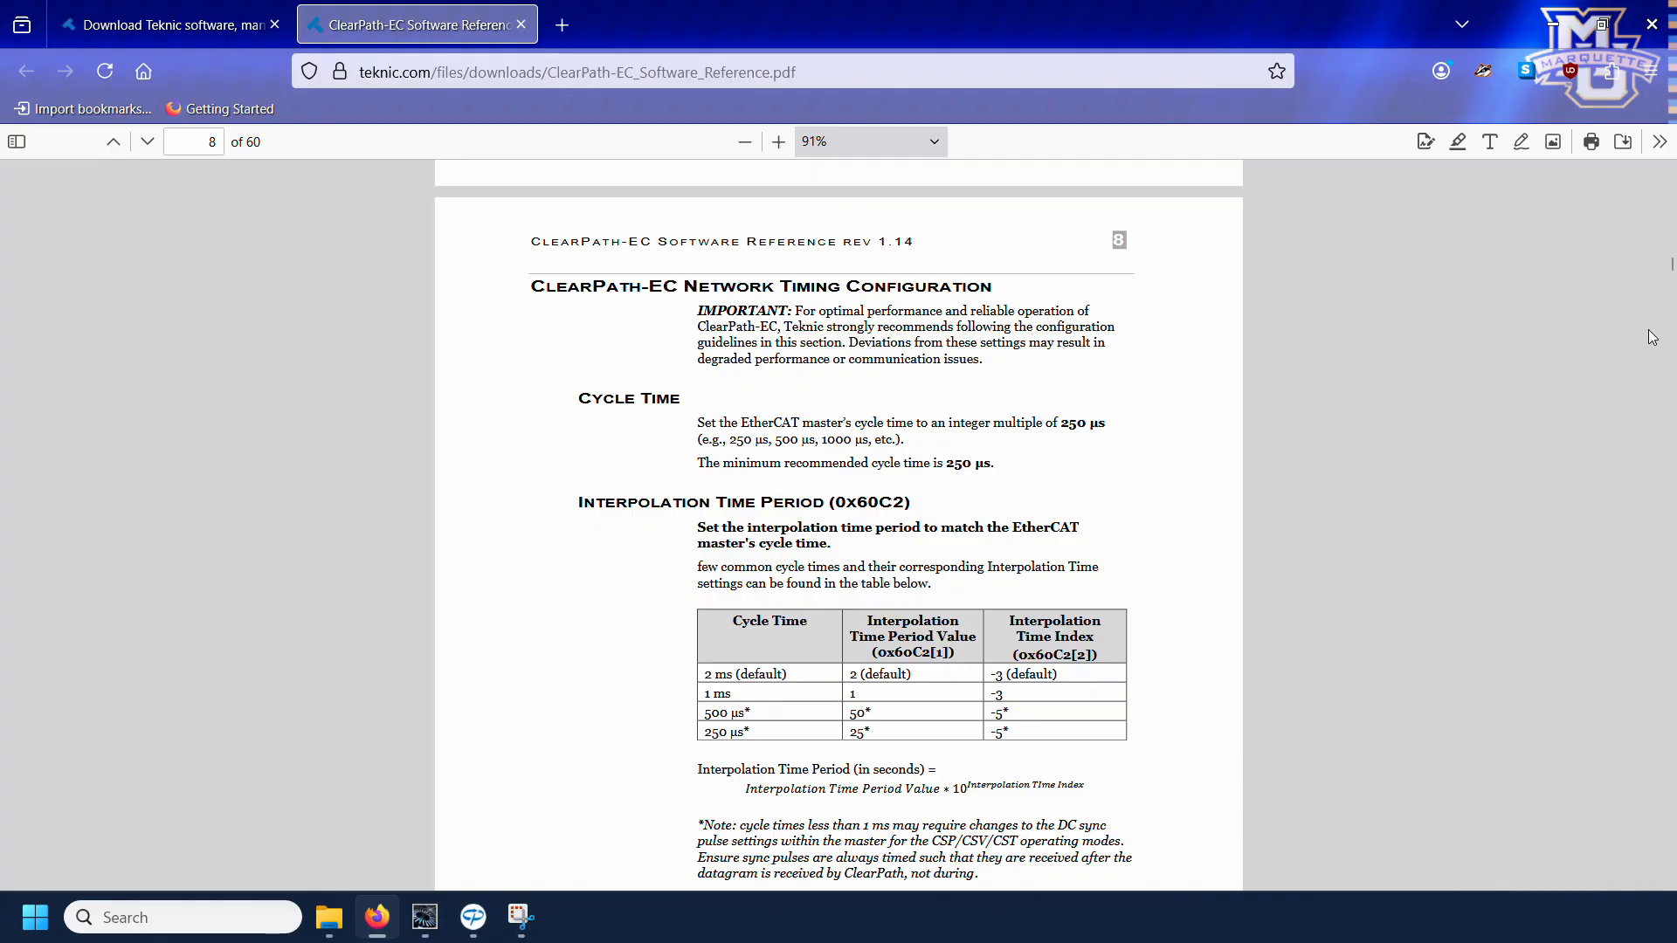
drag(1670, 267, 1665, 690)
scroll(1403, 667, down, 20)
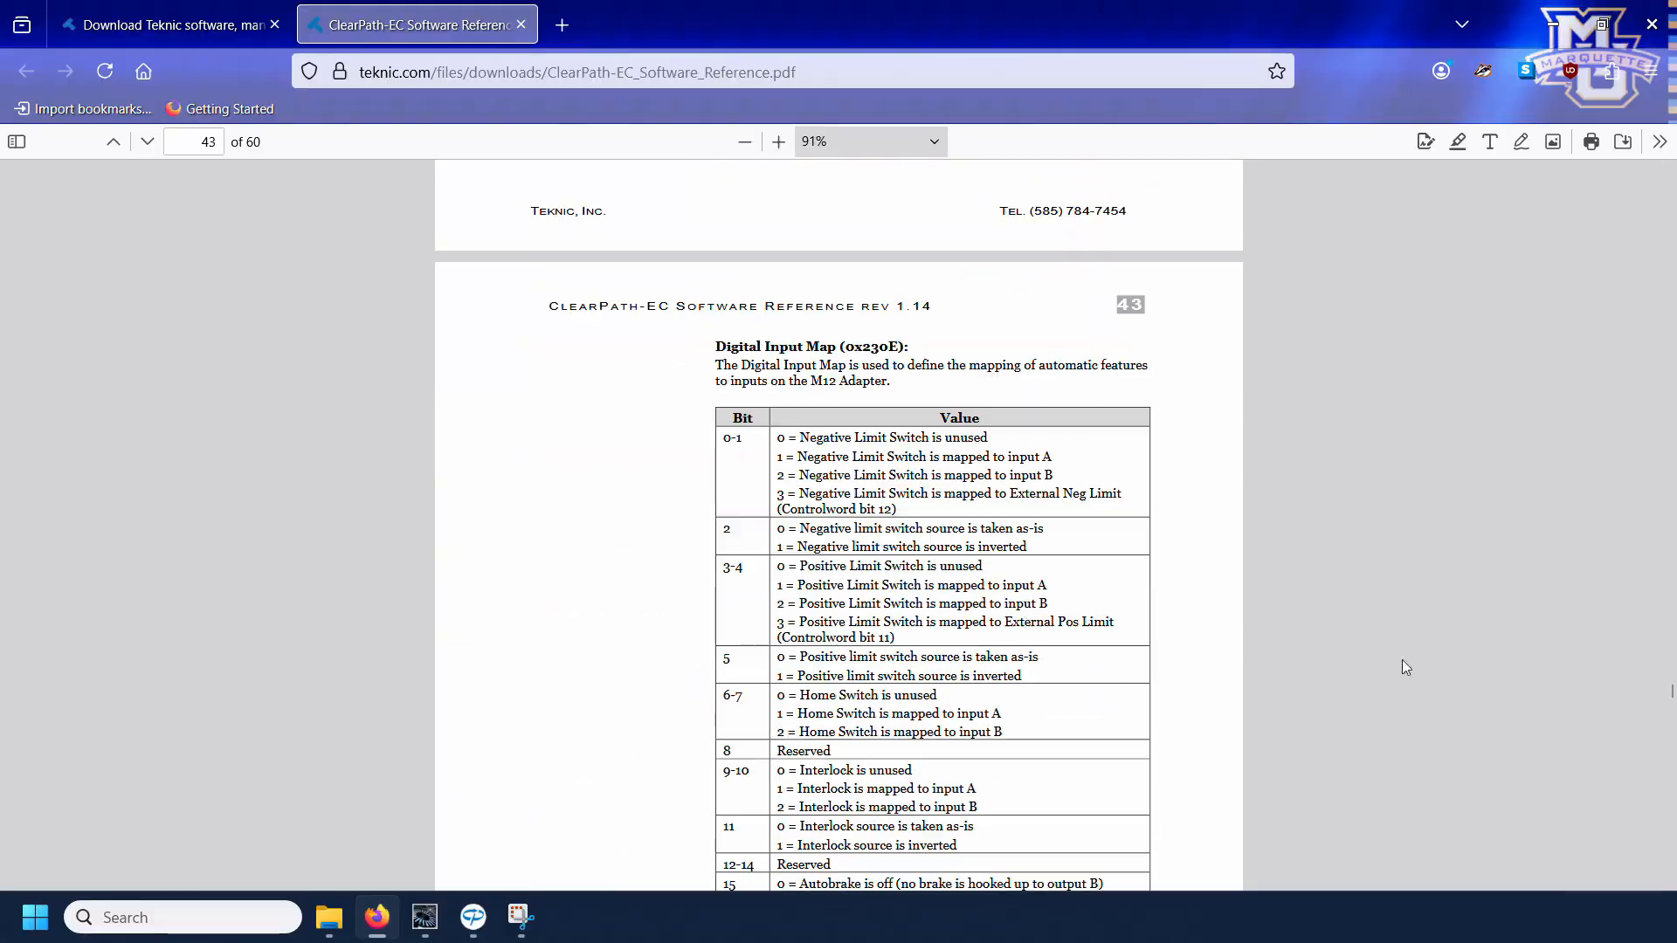
scroll(611, 578, down, 10)
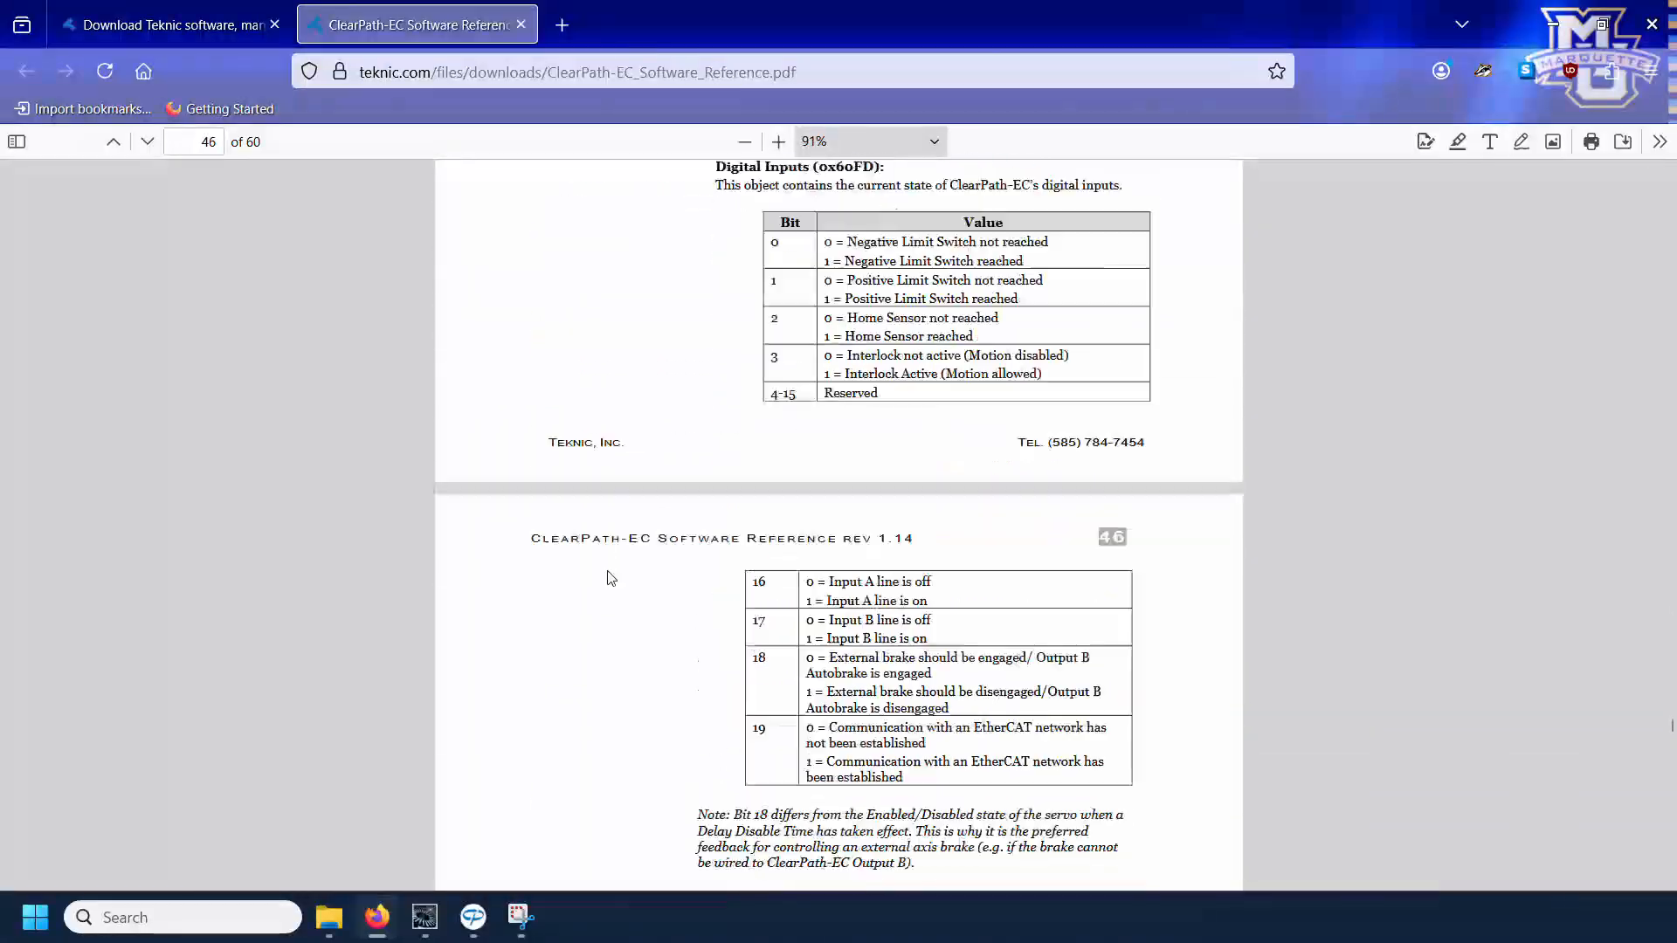
scroll(606, 569, up, 3)
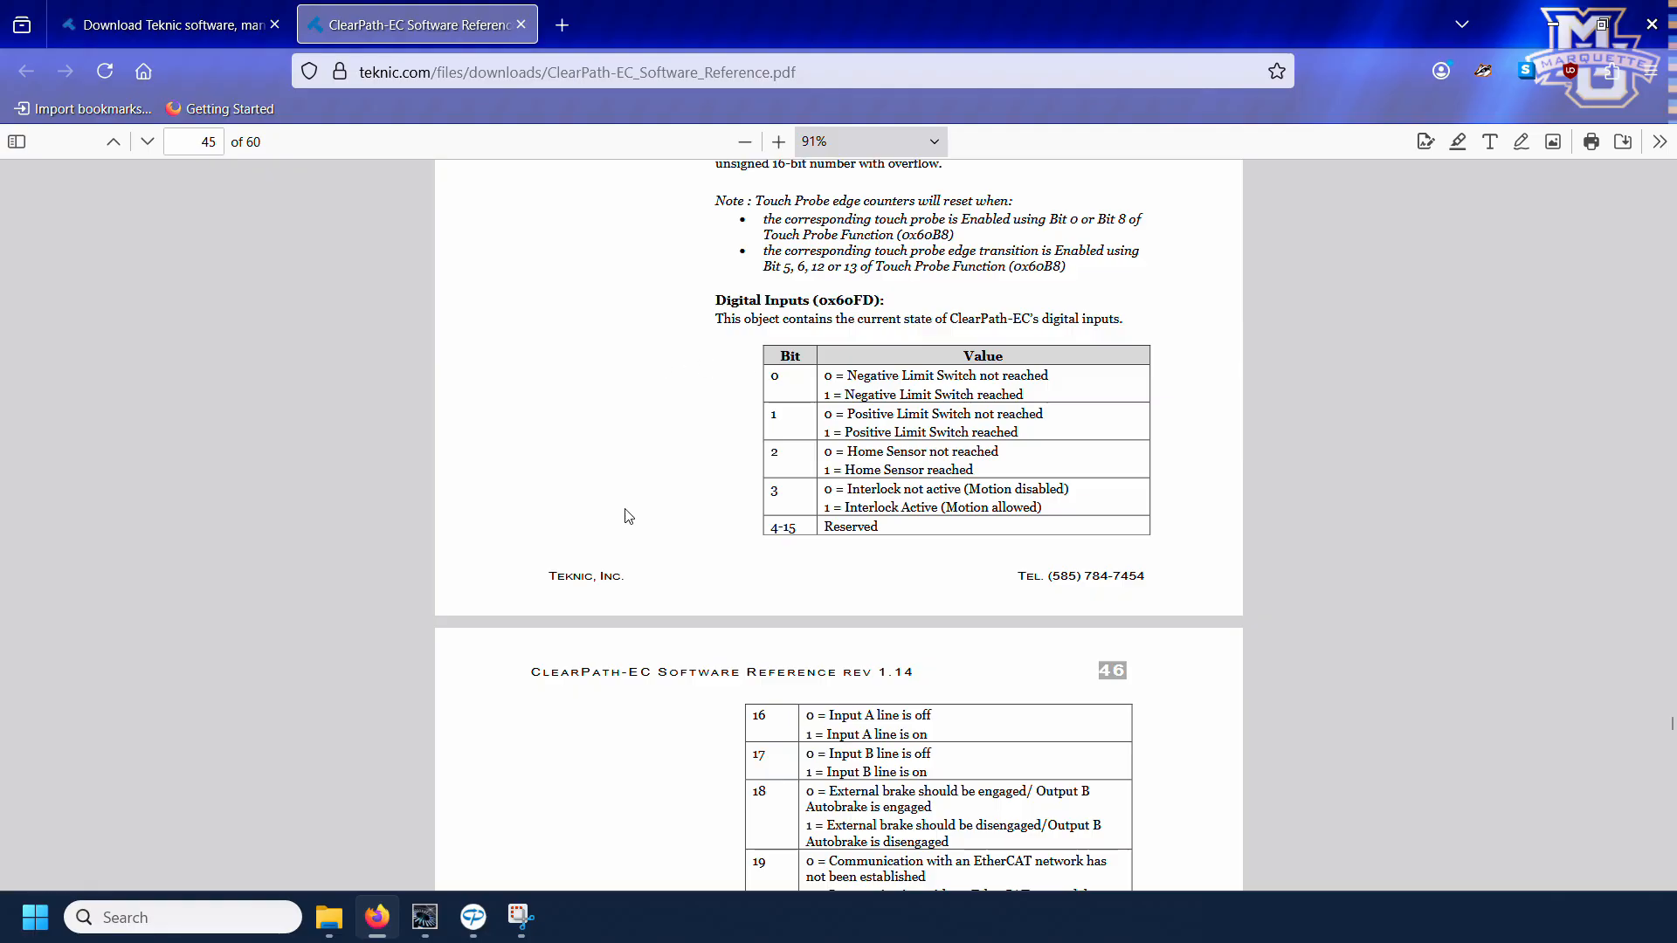
Step: Back in Sysmac Studio, set MC_Axis000's unit conversion to degrees, with 51200 pulse/rev command count and 360 degree/rev work travel distance
click(425, 924)
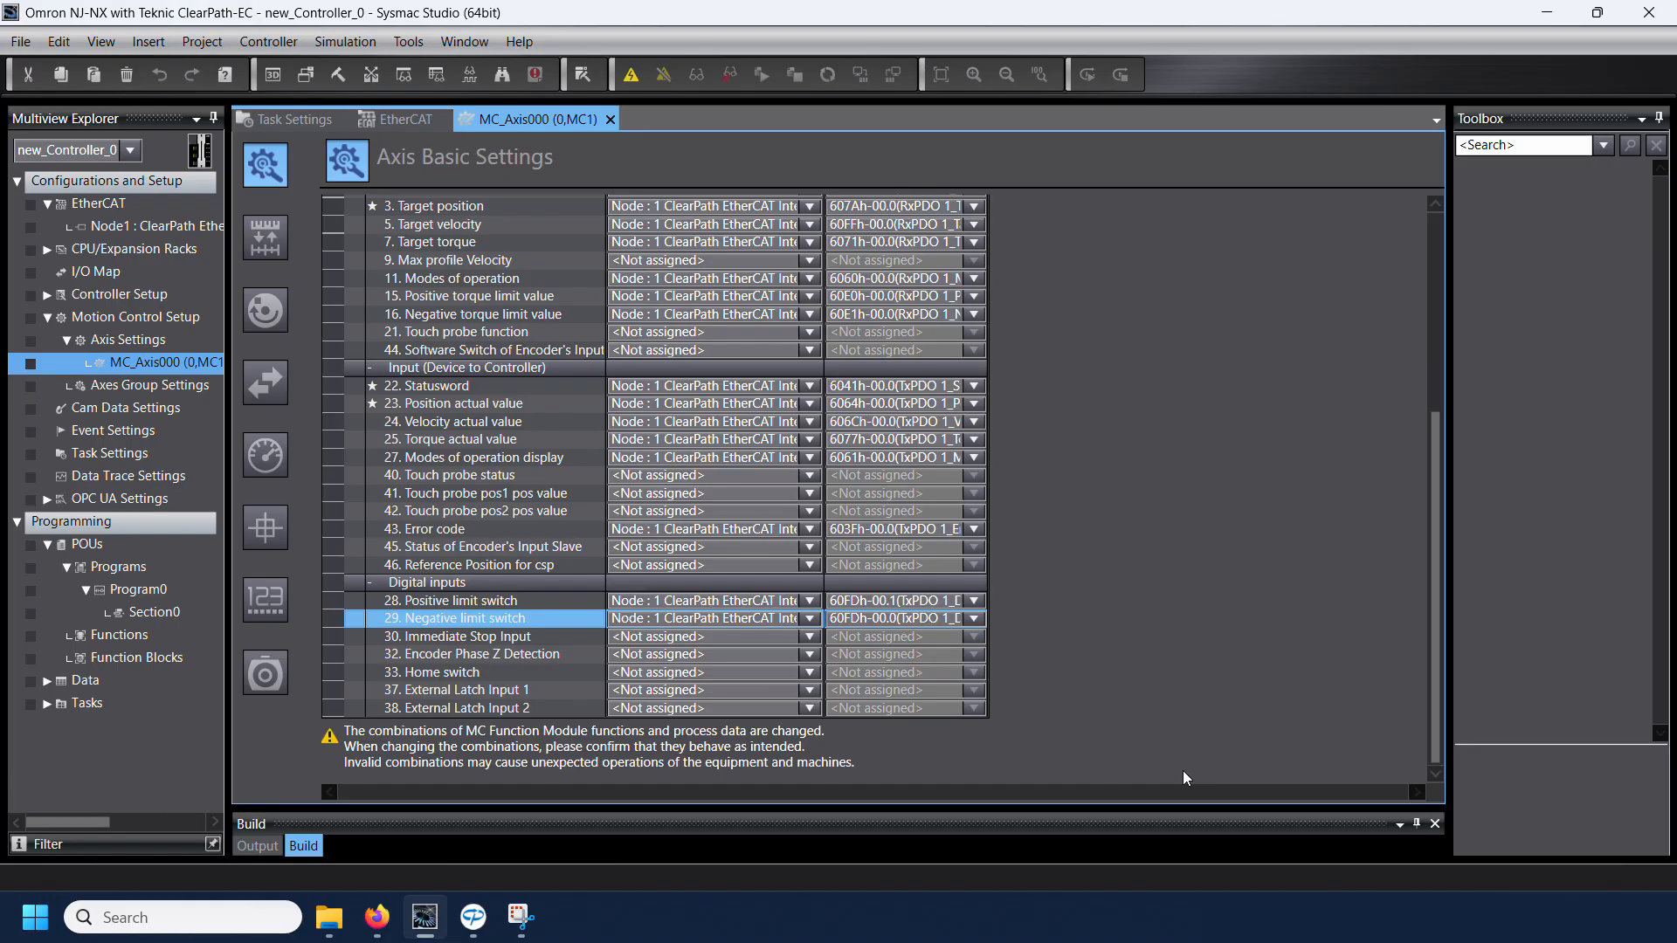
click(269, 245)
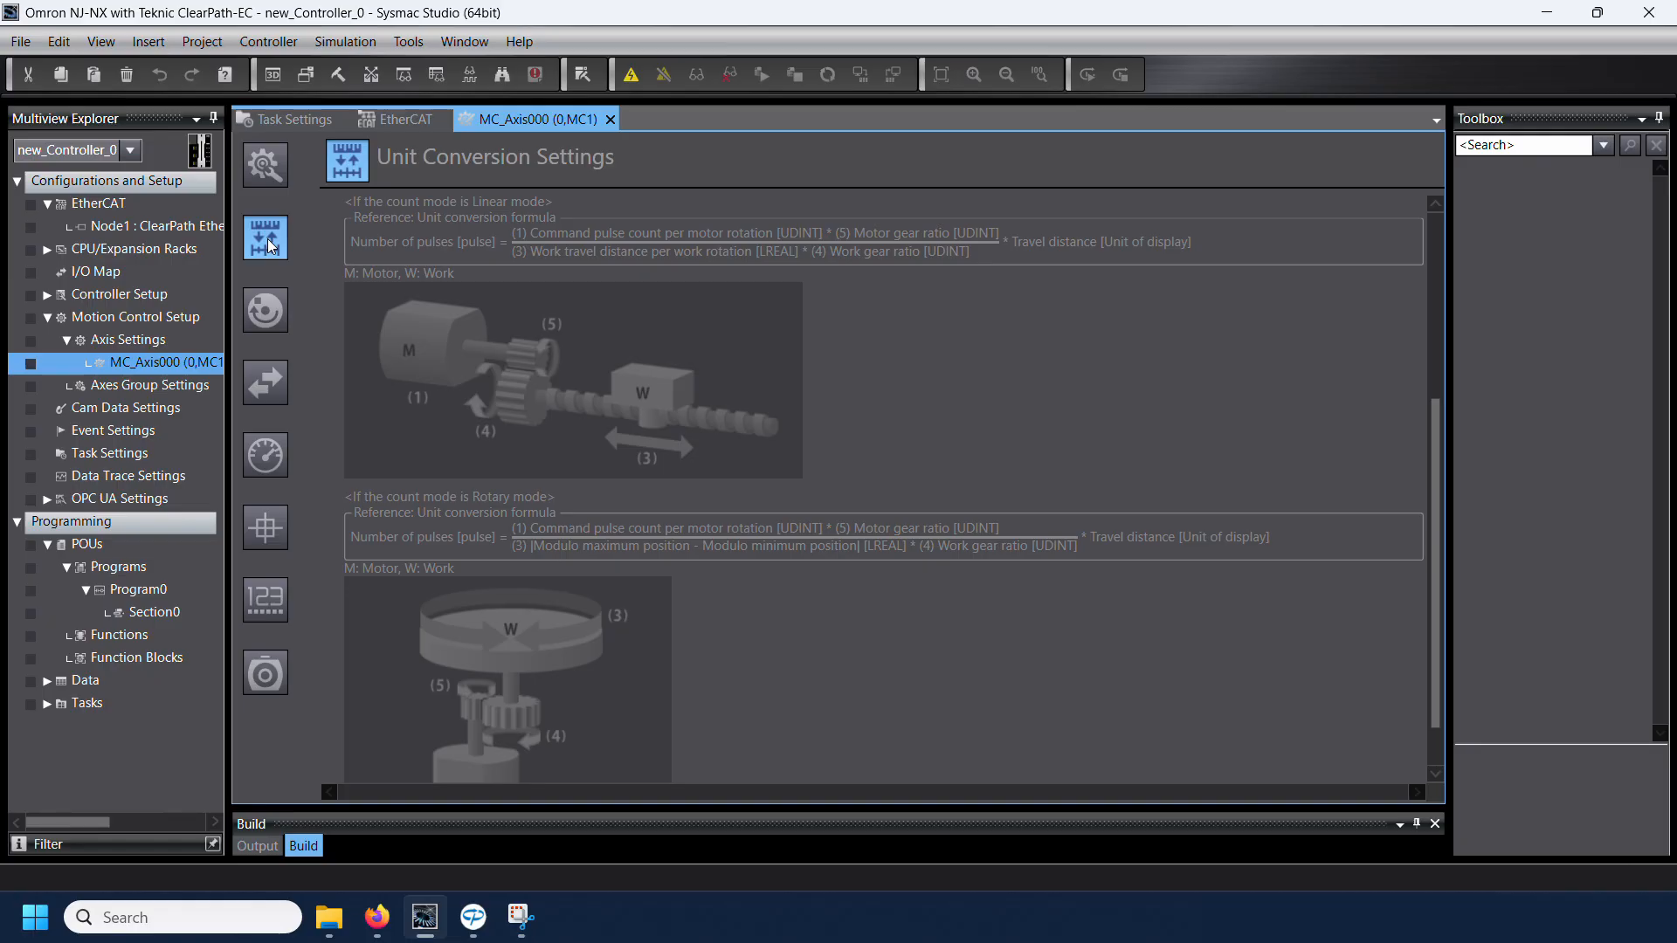
scroll(393, 265, up, 5)
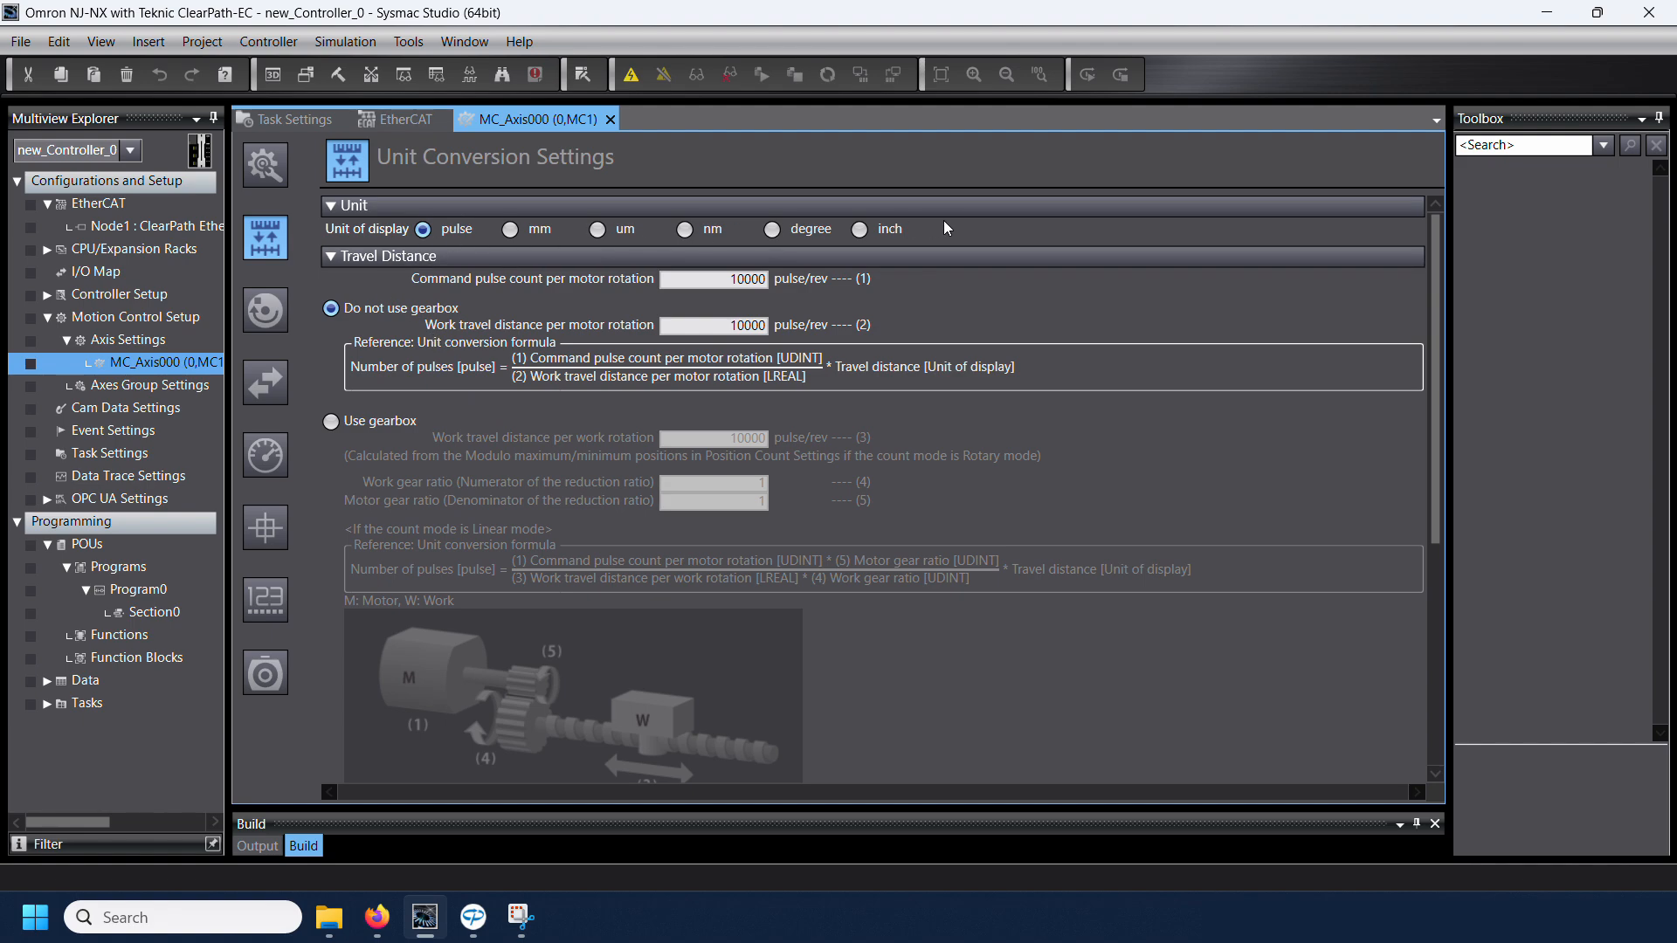
click(773, 230)
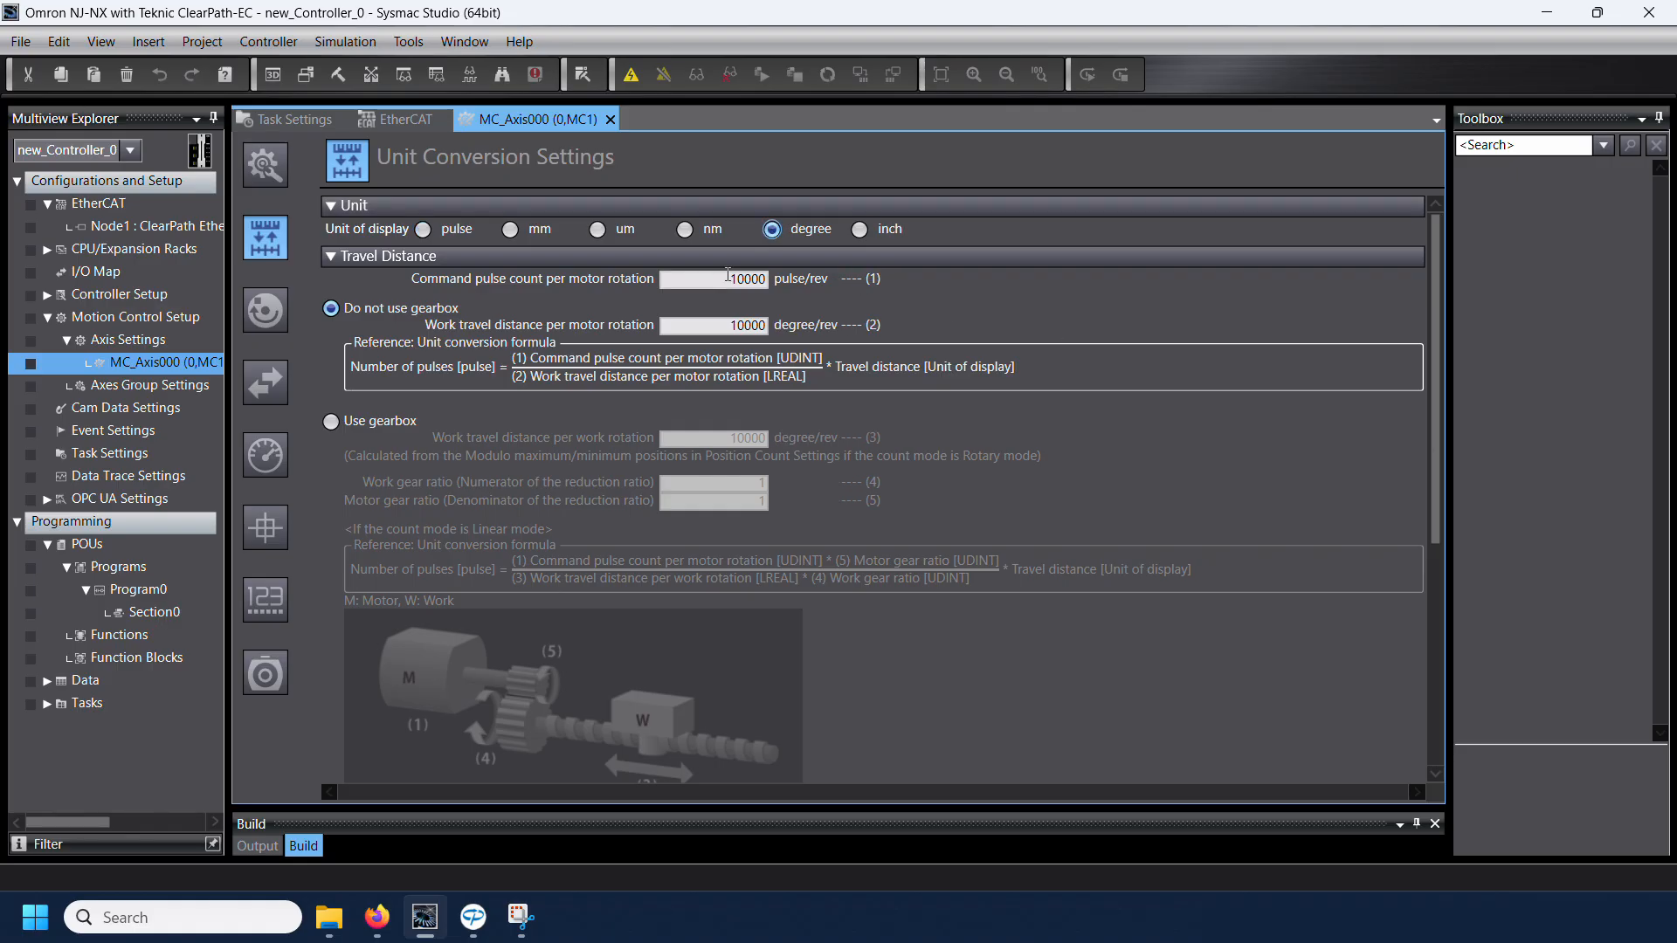
drag(728, 275, 802, 278)
text(51200)
click(722, 325)
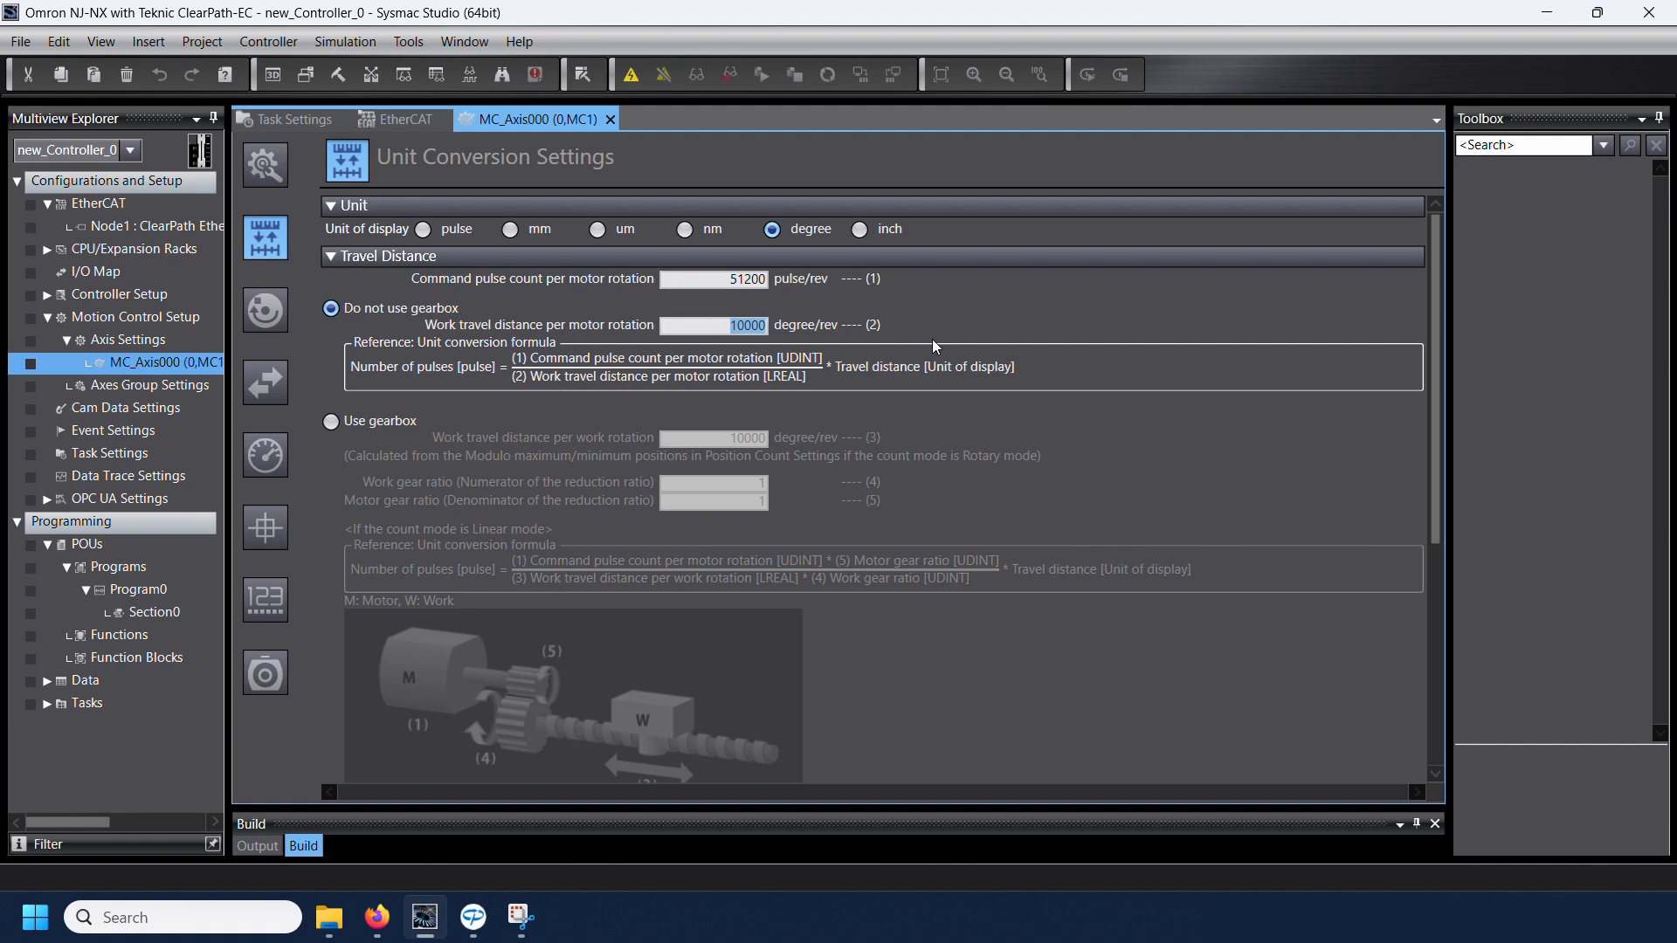
text(360)
Step: Set the axis's maximum velocity to 23700 degree/s and maximum jog velocity to 120 degree/s in the Operation Settings
click(265, 311)
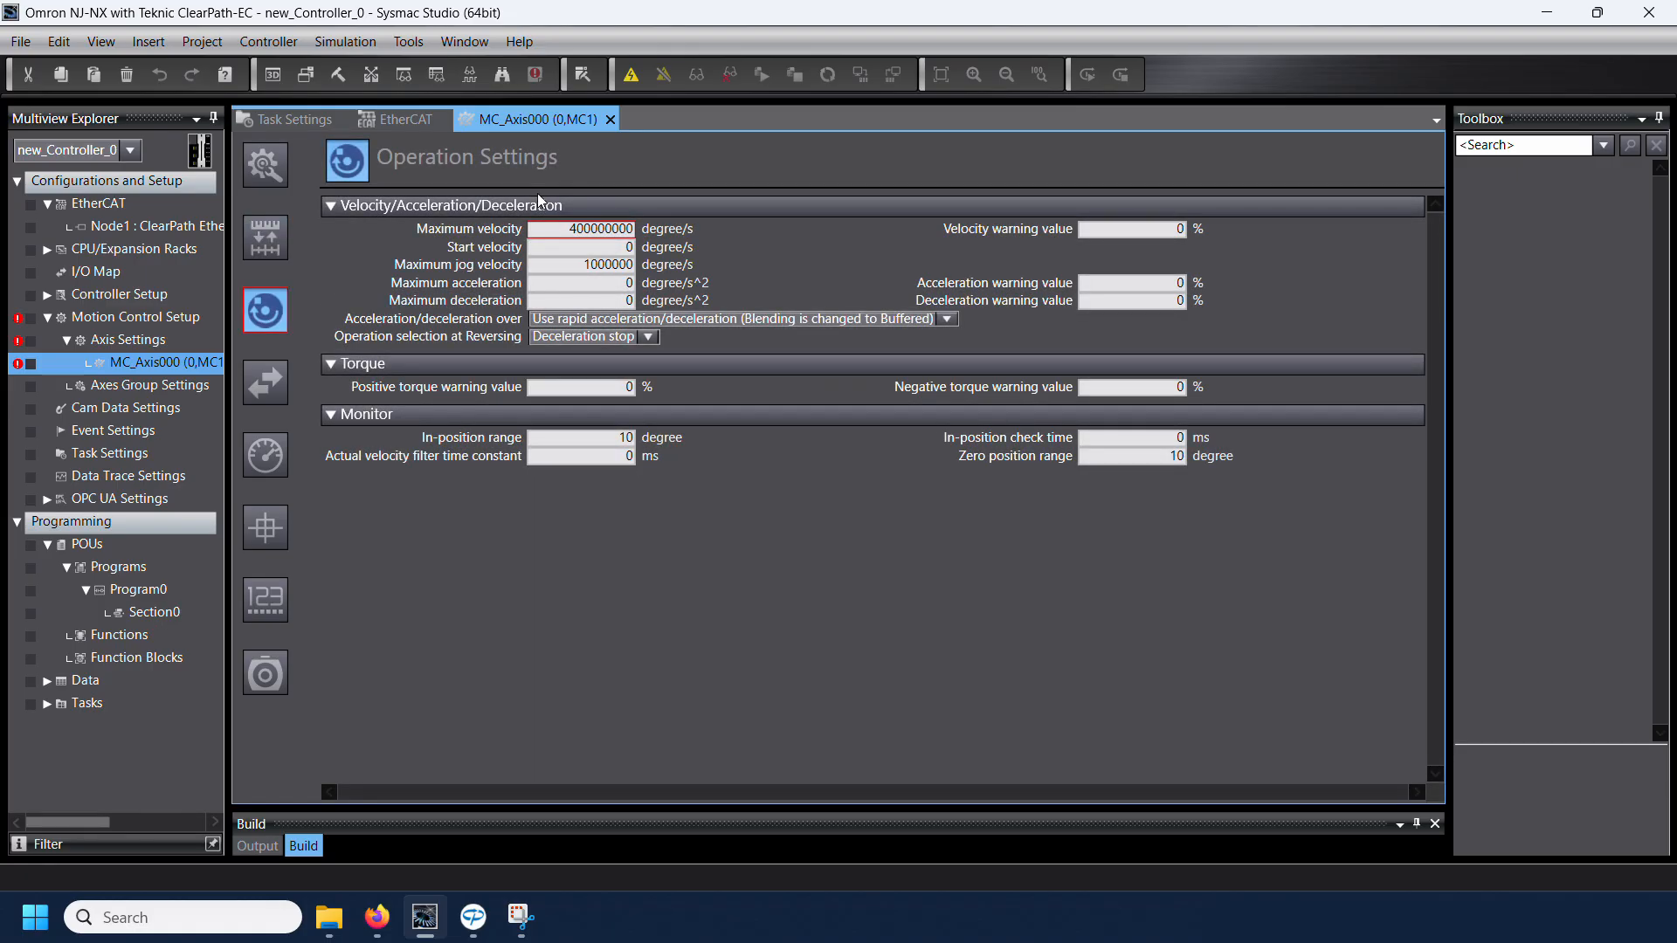
click(553, 229)
double_click(562, 232)
text(23)
key(Tab)
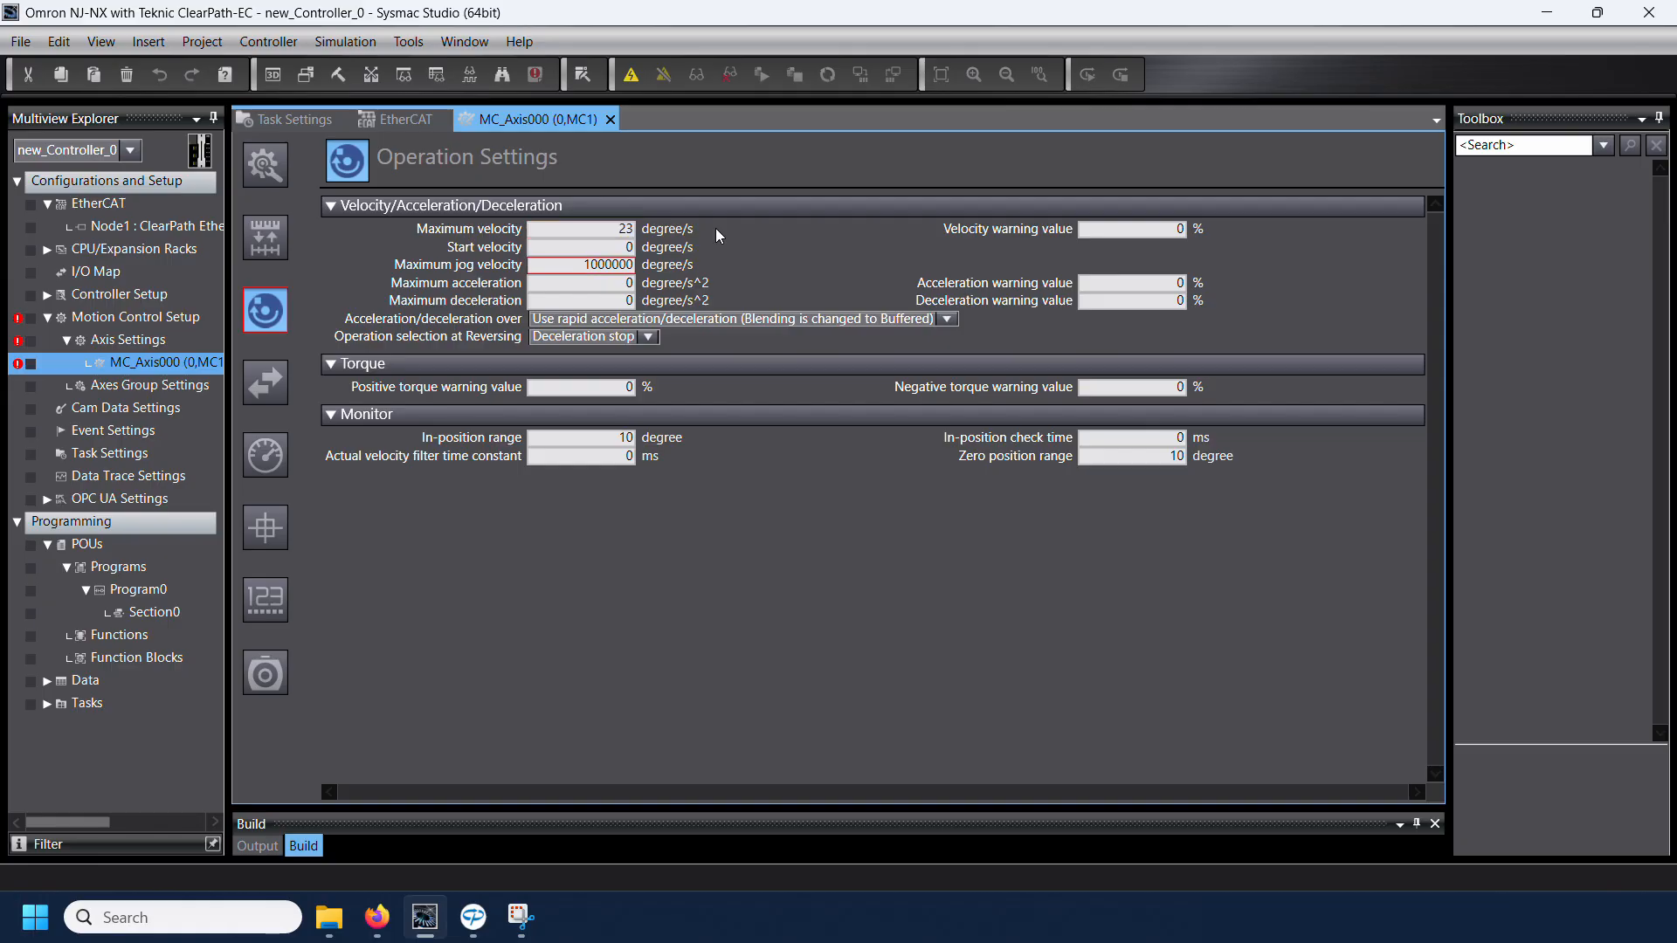
text(700)
double_click(583, 255)
text(120)
key(Return)
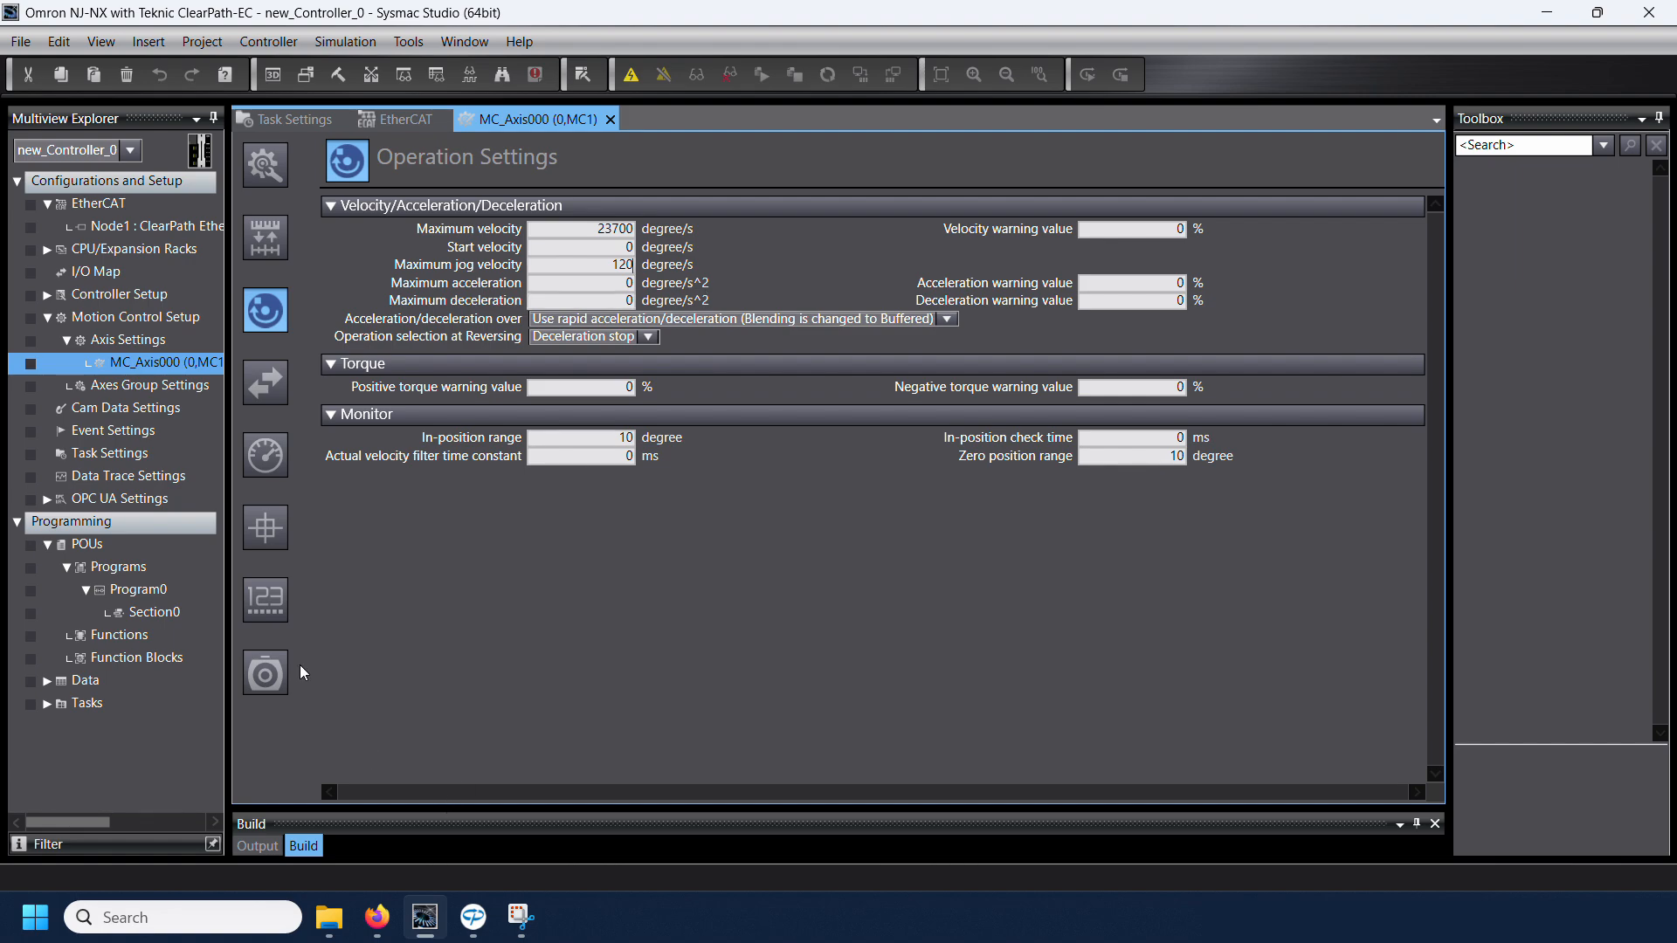
Step: Set the maximum positive and negative torque limits to 100% in the Other Operation Settings
click(267, 381)
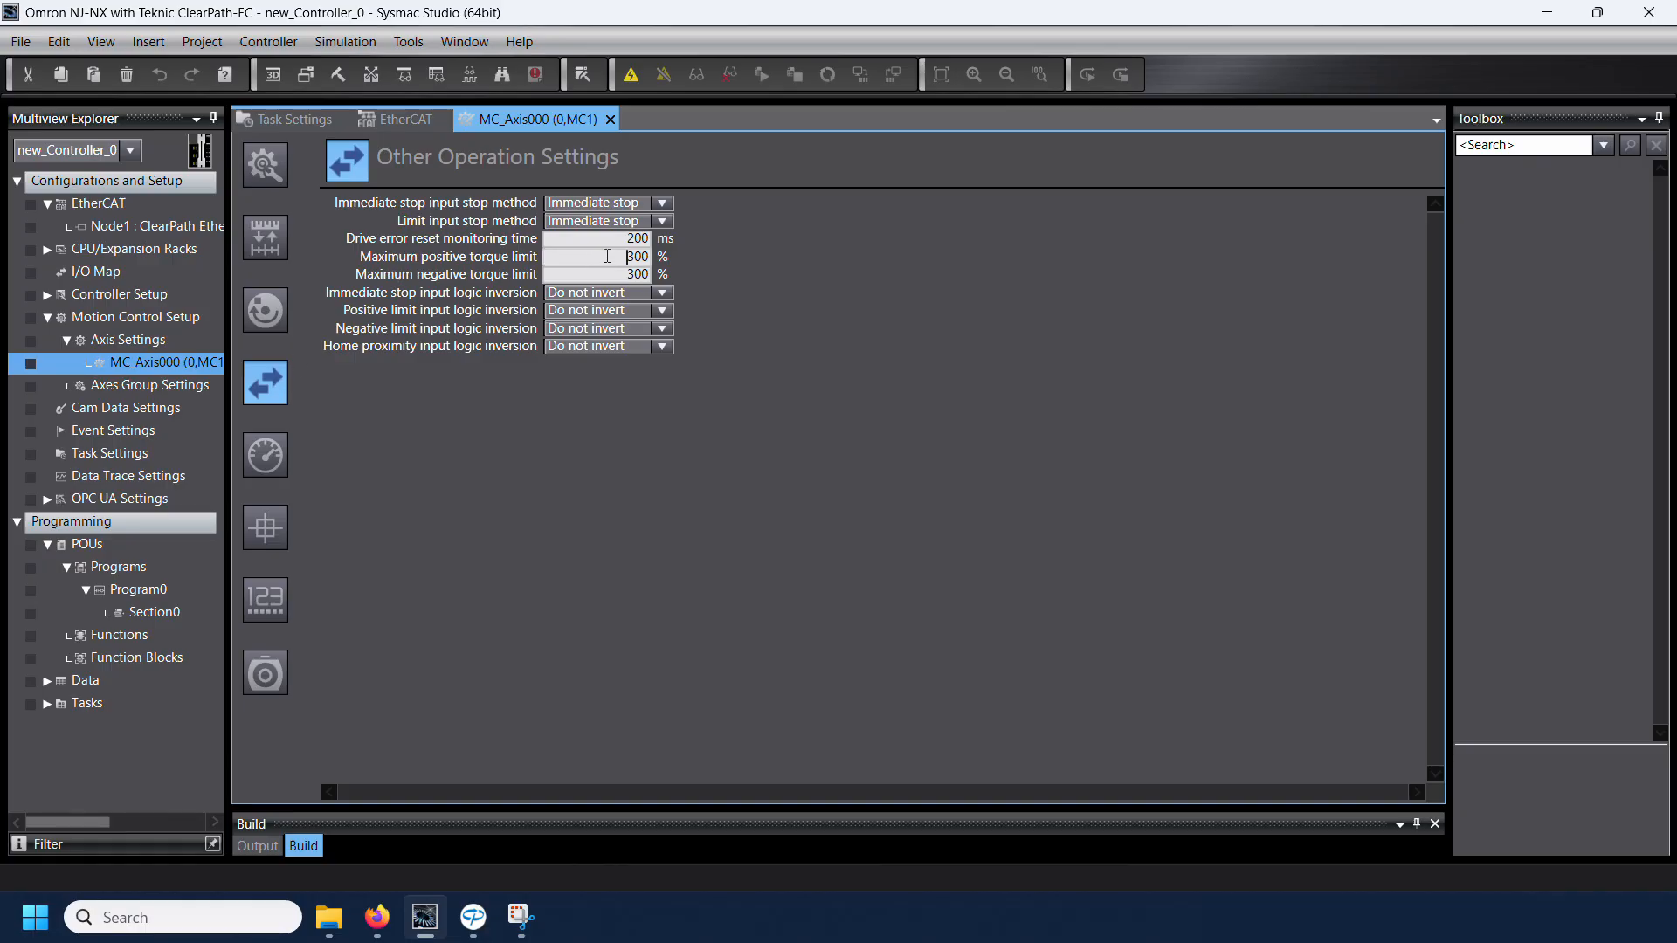
drag(608, 256, 650, 257)
text(100)
key(Tab)
text(100)
Step: Check the Limit Settings, and set the homing method to Limit inputs only with a negative homing start direction
click(276, 451)
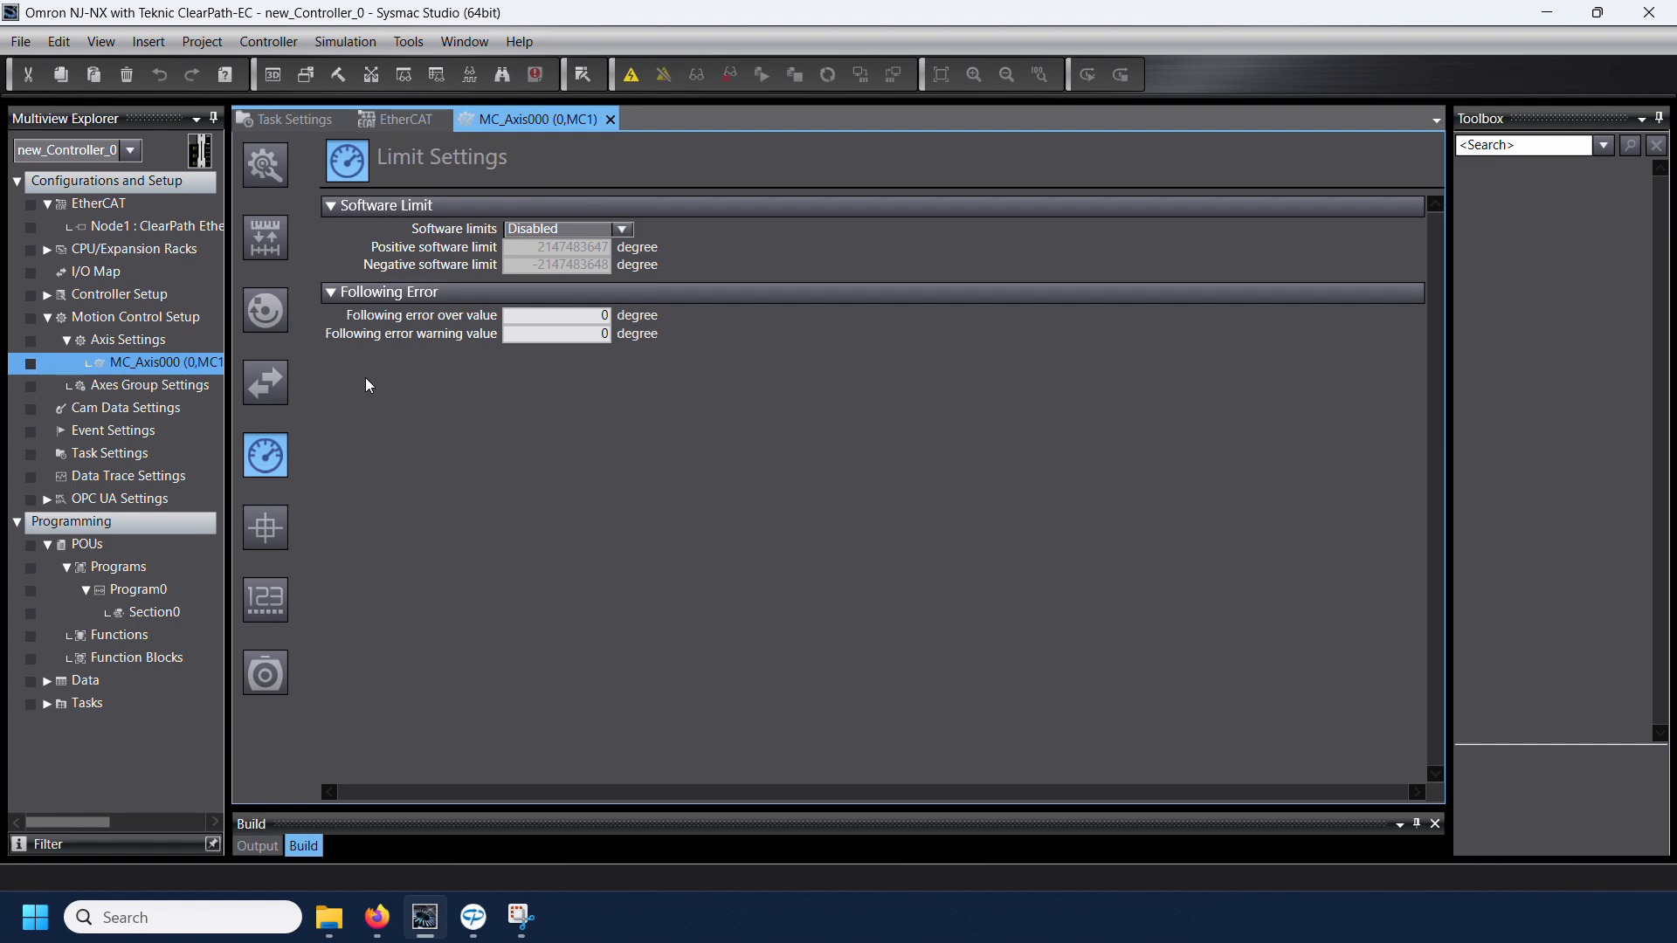
click(265, 530)
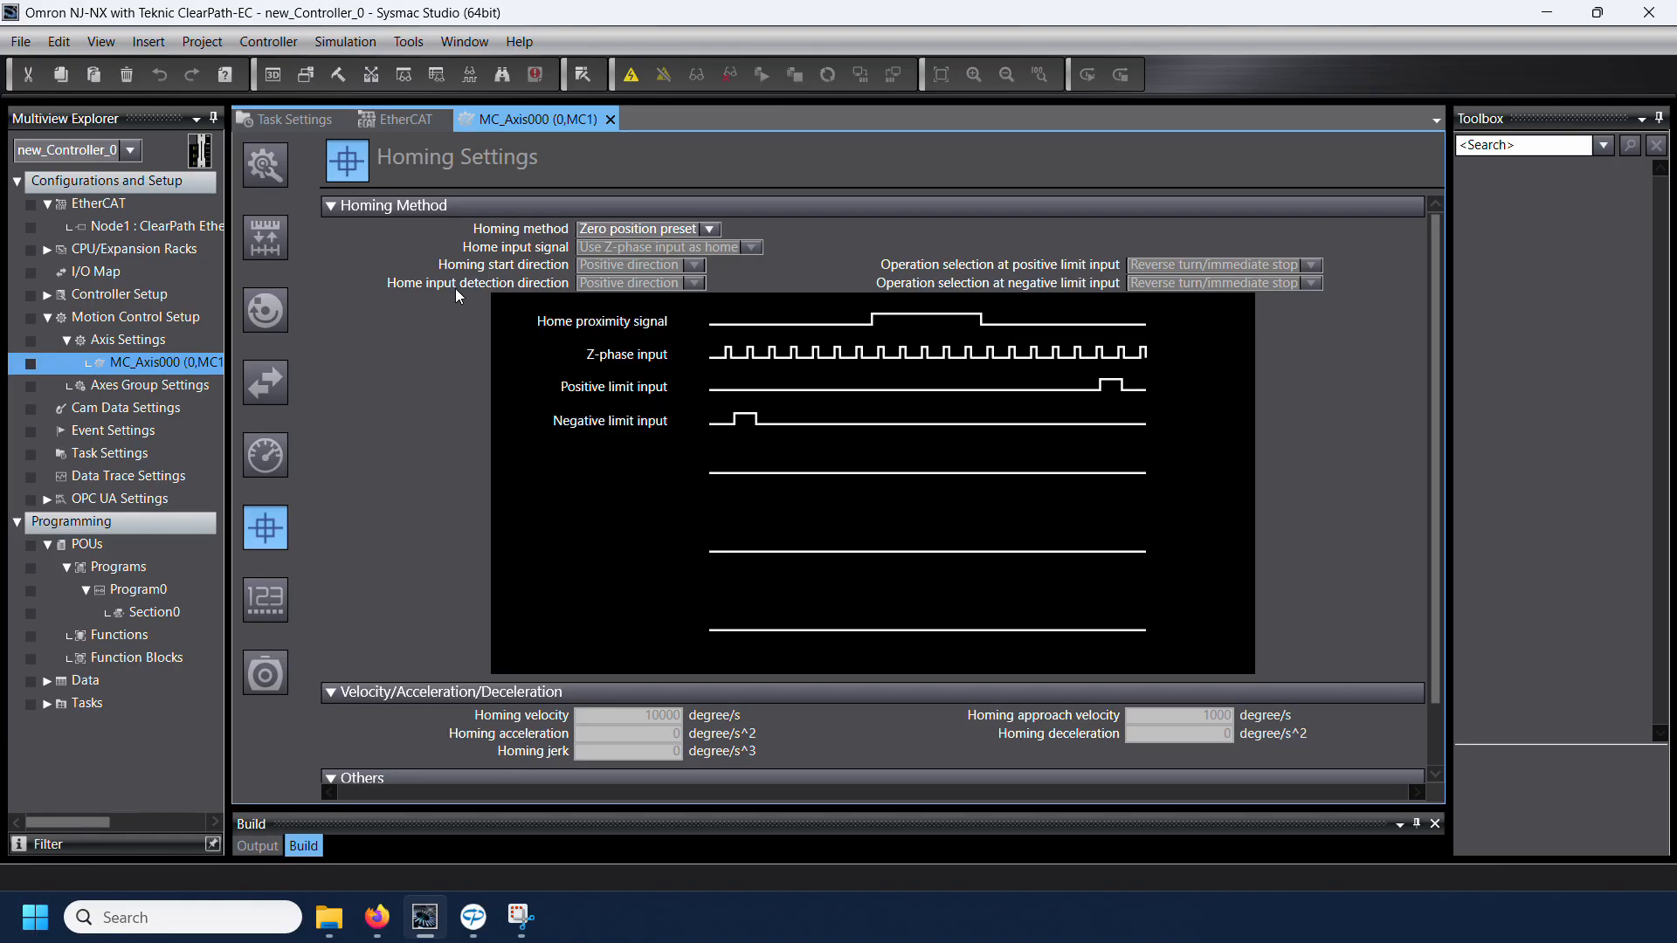
click(646, 230)
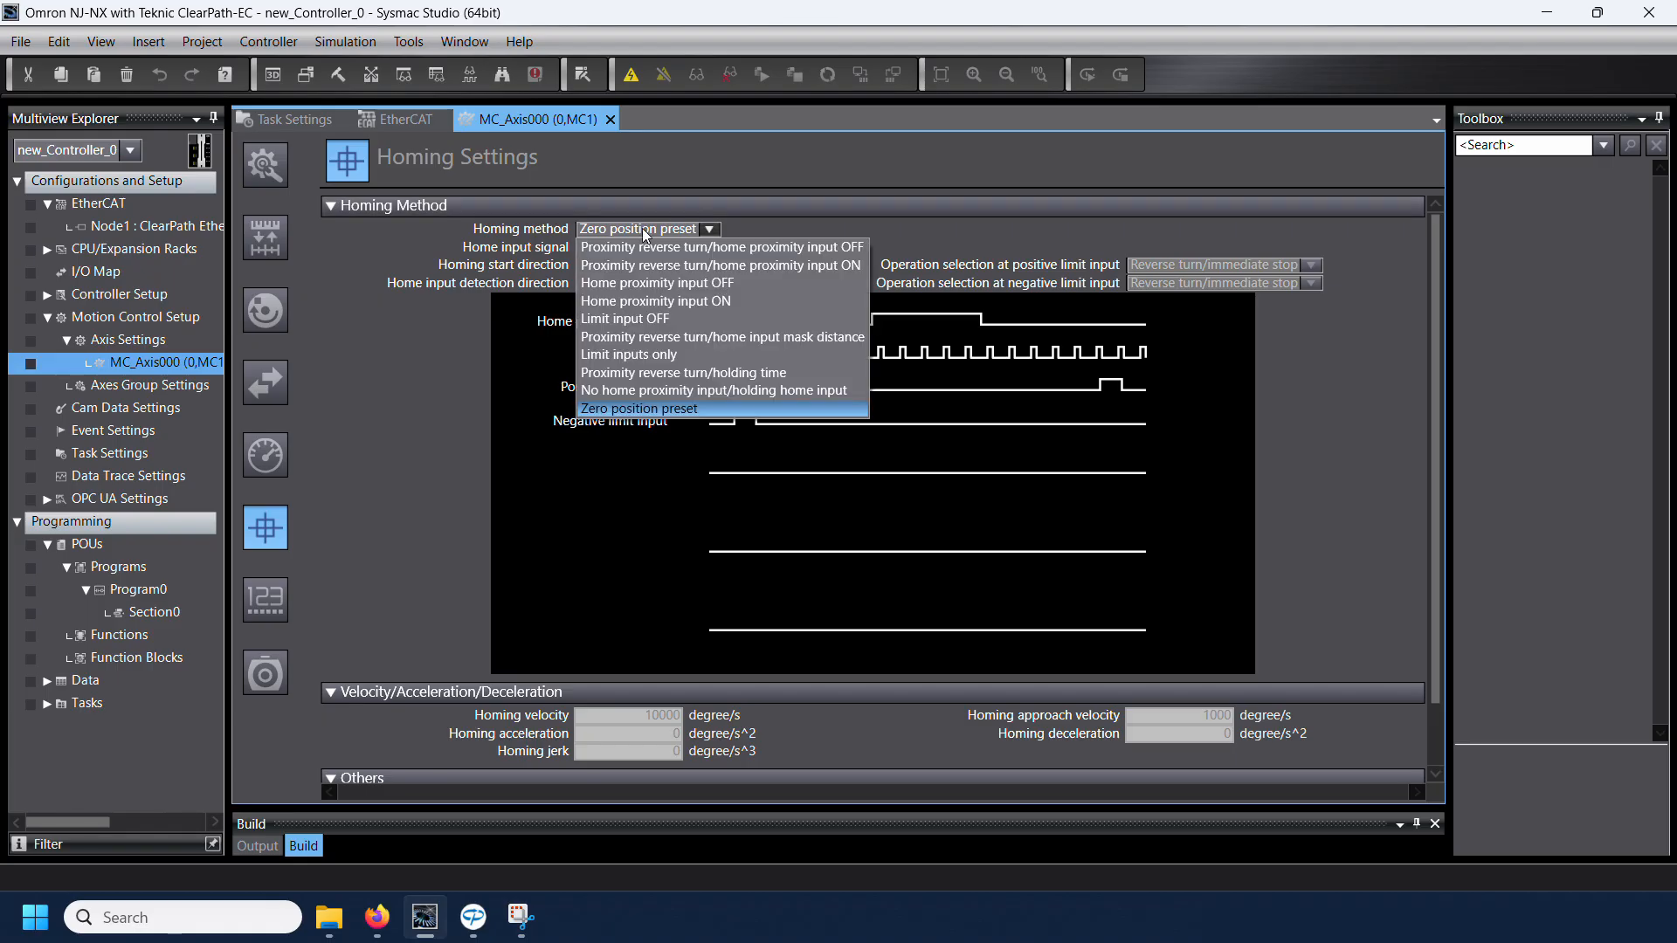
click(644, 355)
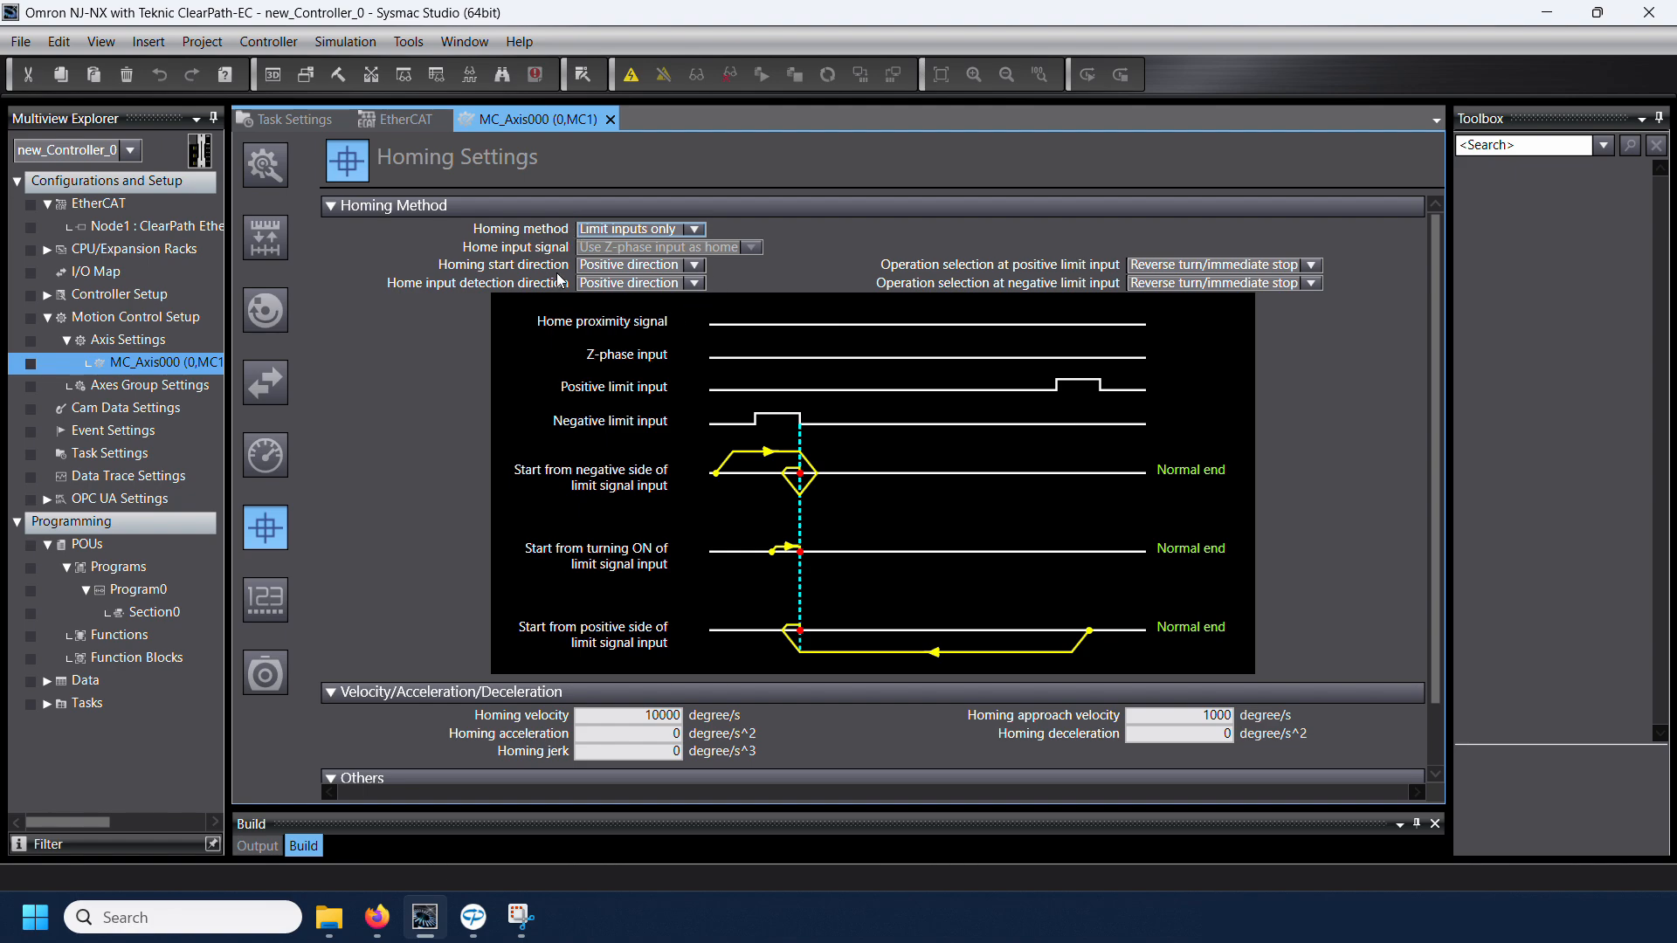
click(617, 270)
click(615, 299)
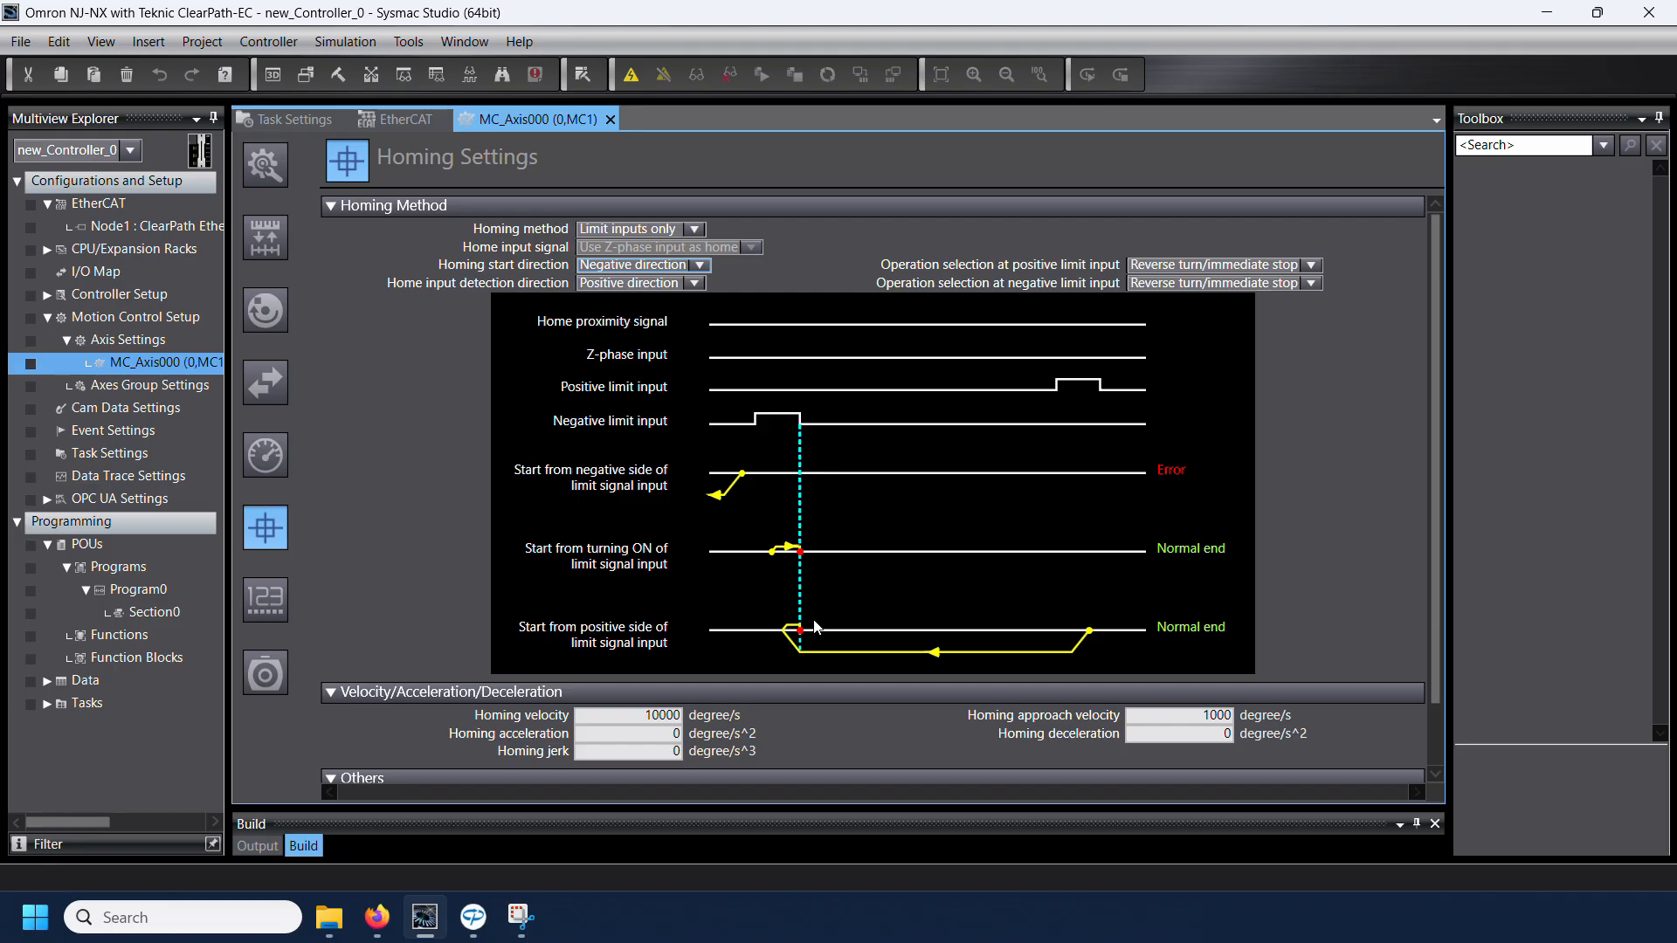
Step: Set homing velocity to 100 degree/s, approach velocity to 5 degree/s, and homing acceleration and deceleration to 3000 degree/s^2
scroll(420, 602, down, 2)
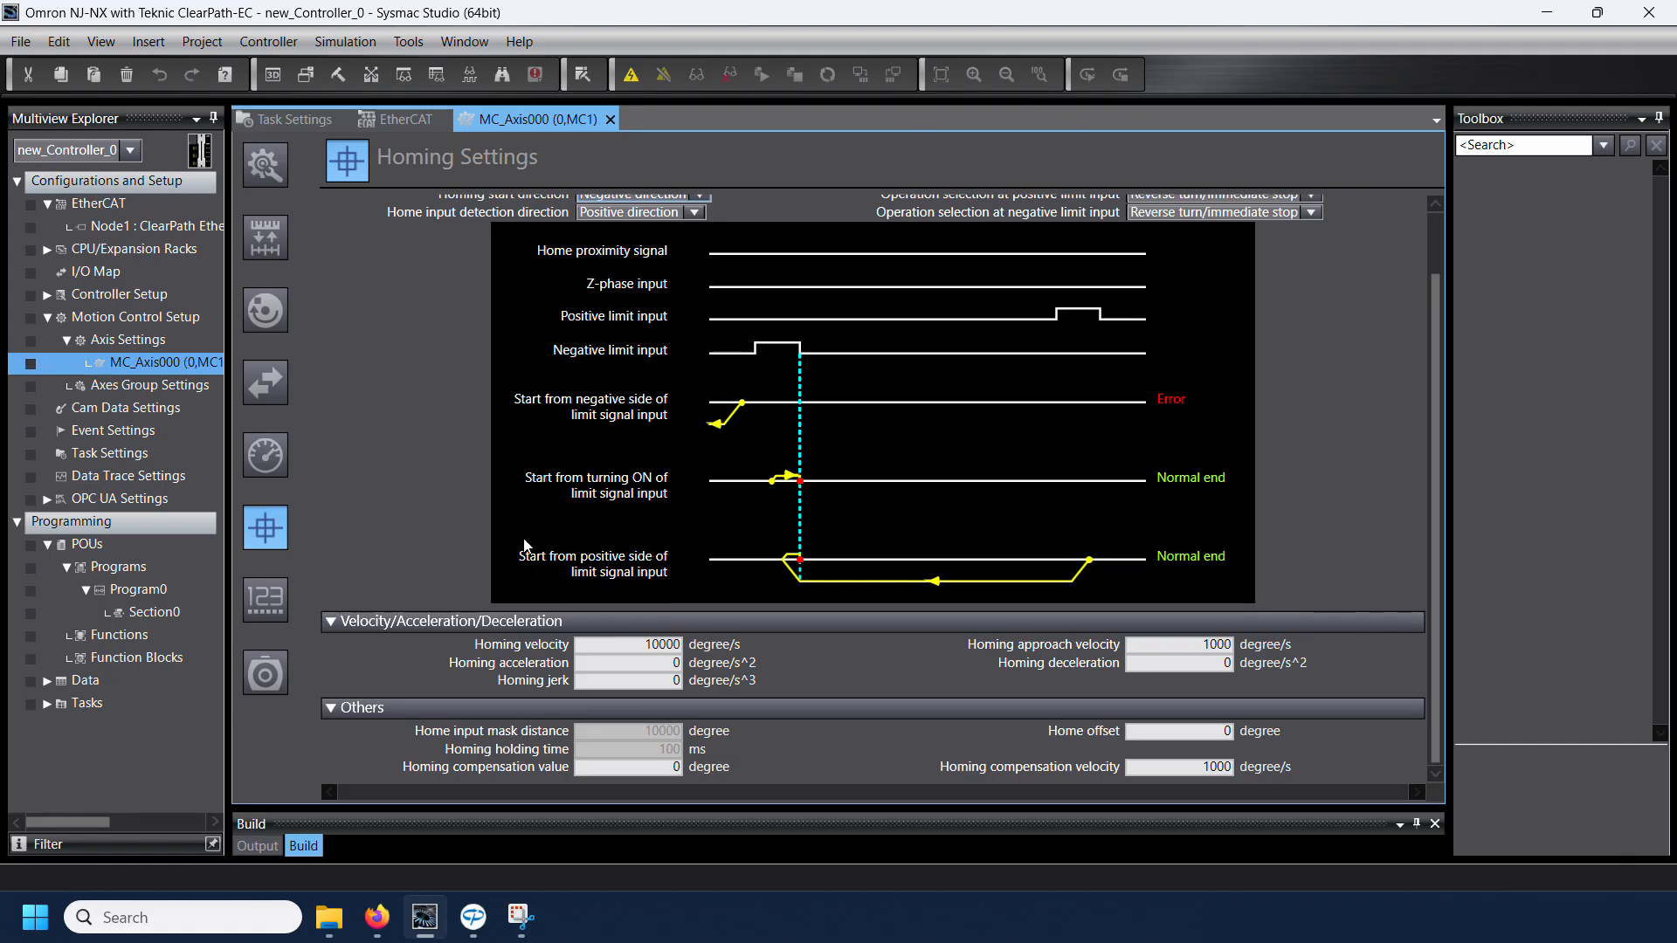
drag(641, 646, 775, 656)
text(100)
click(631, 666)
text(3000)
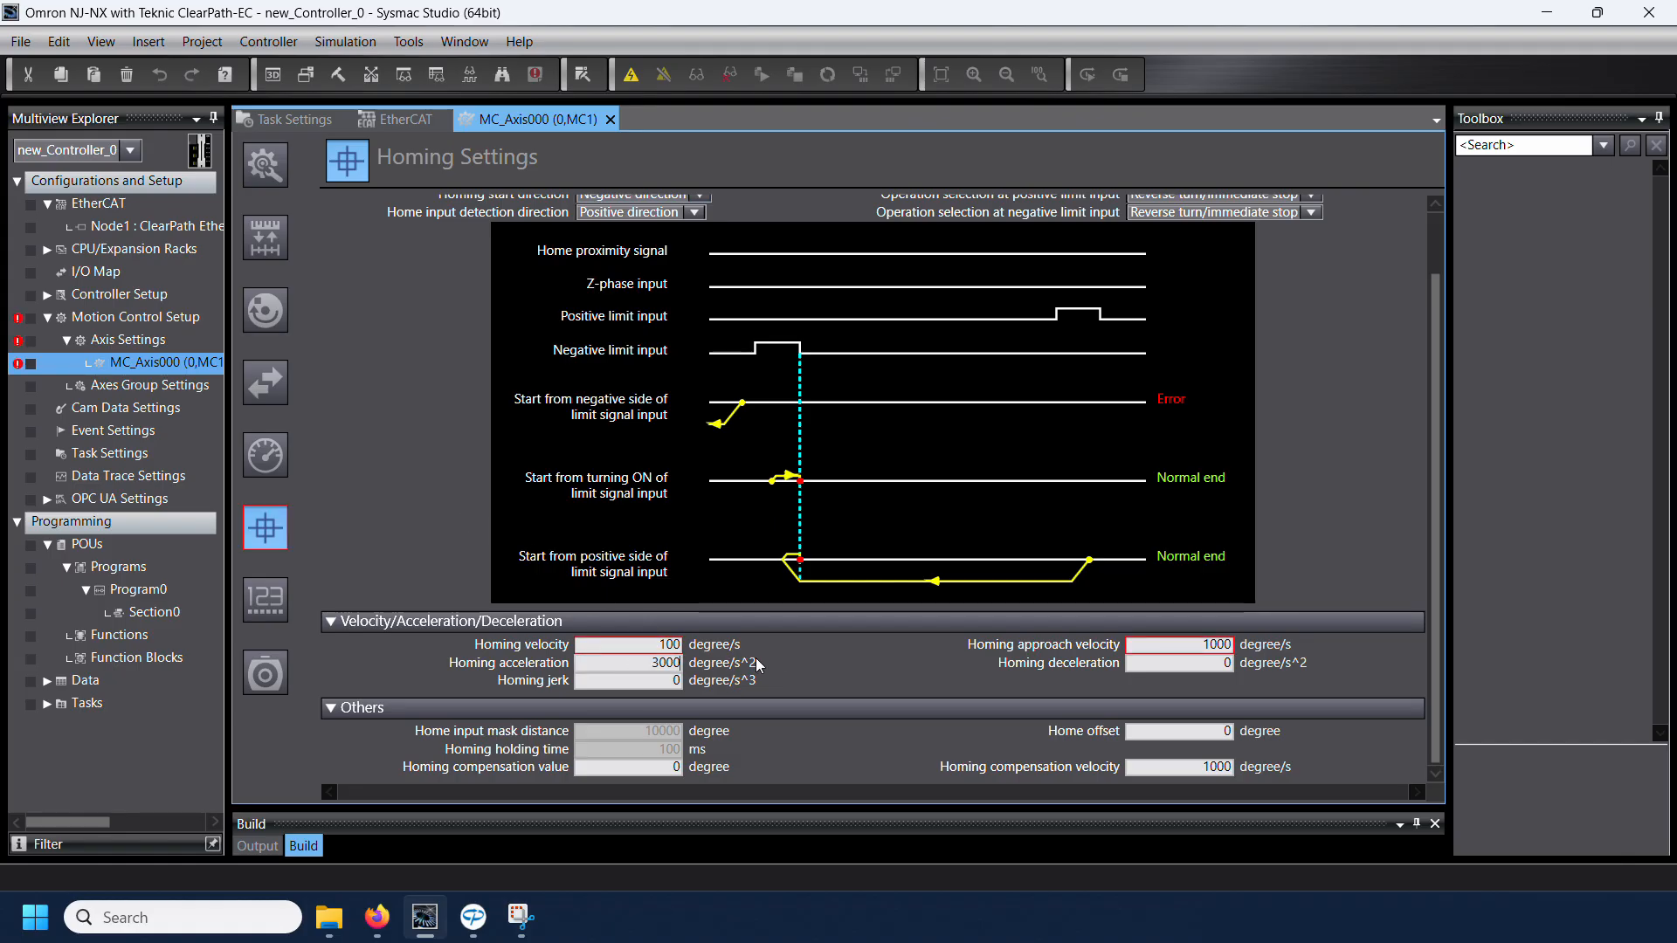
key(Tab)
text(5)
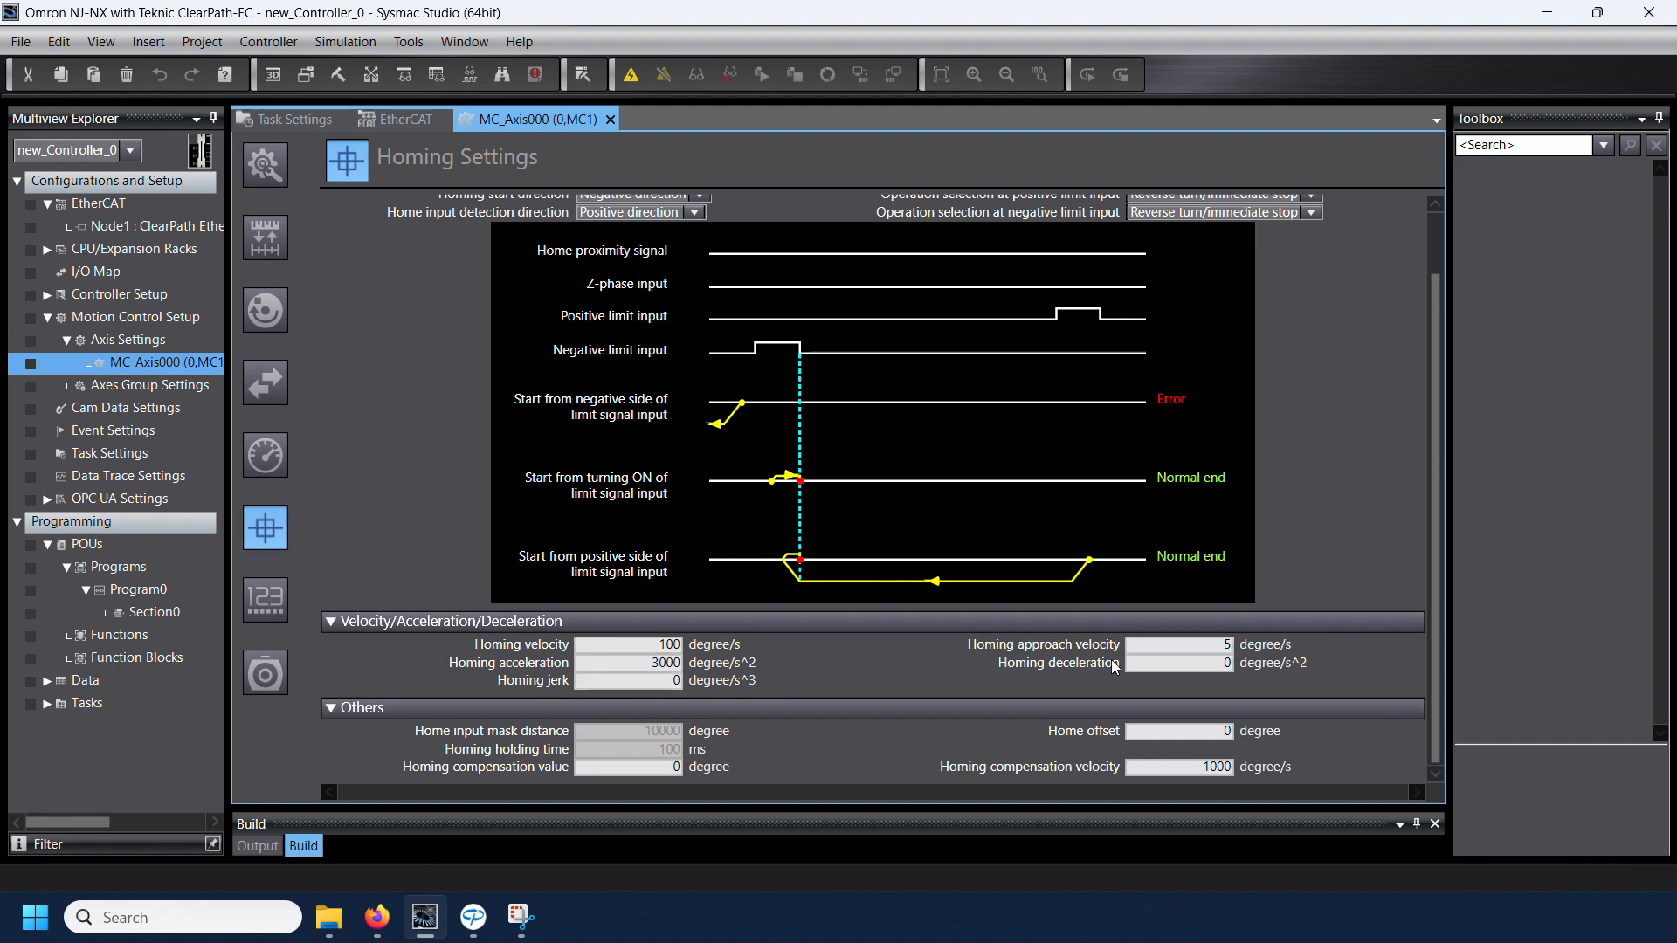
key(Tab)
text(3000)
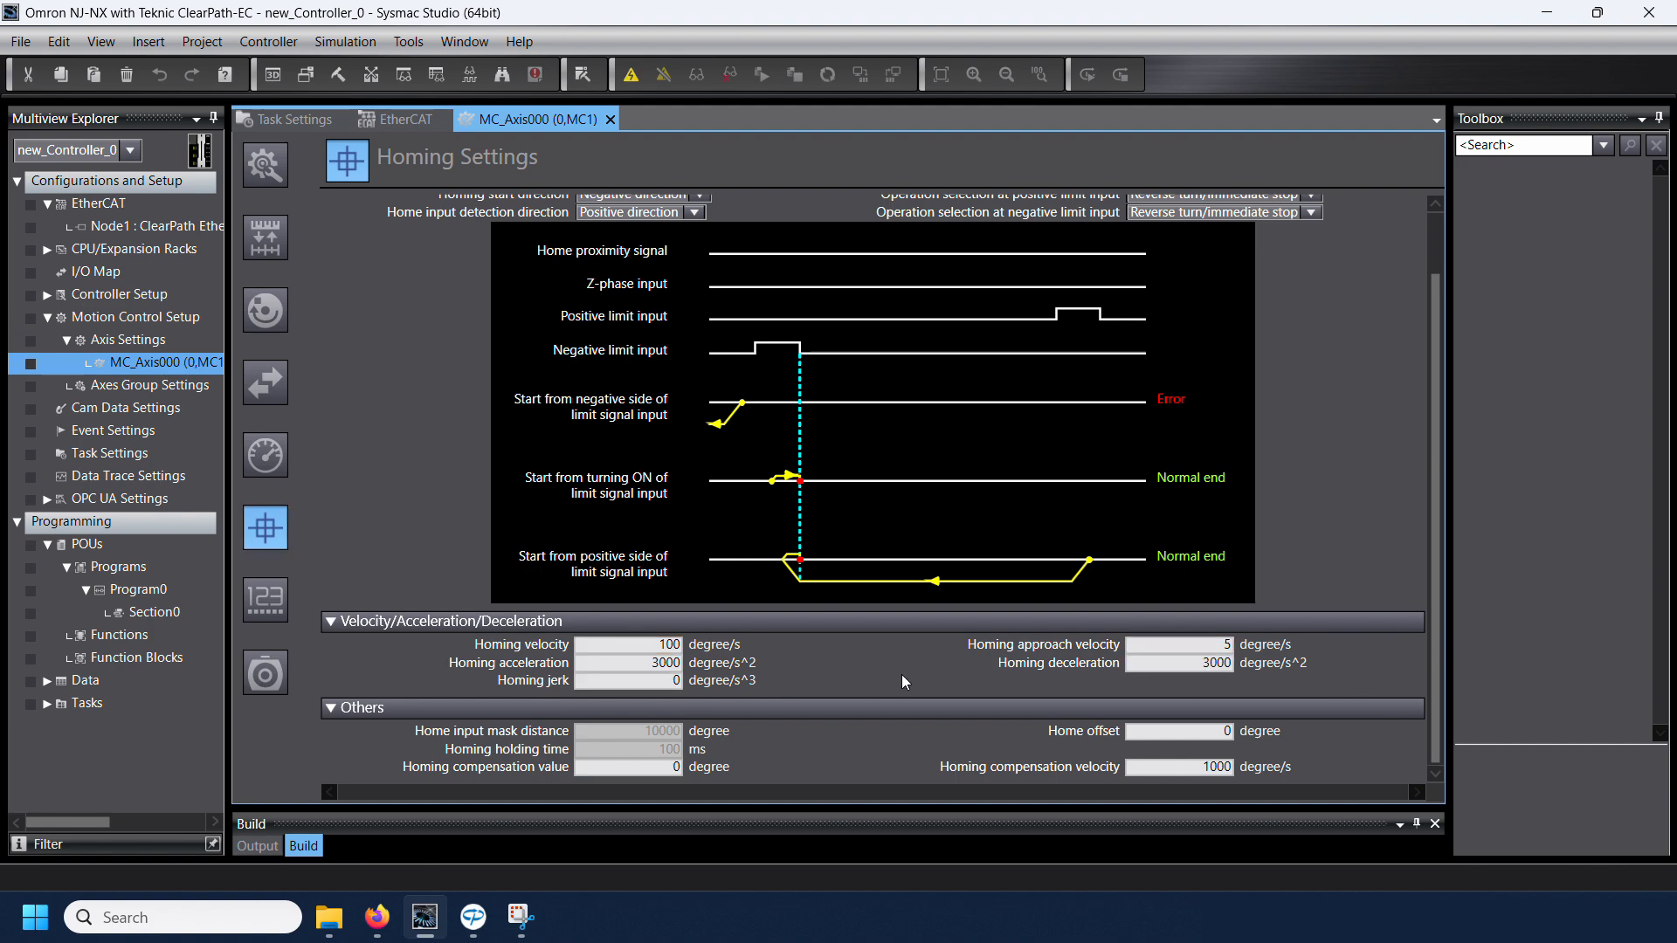
Step: Set the homing compensation value to 175 degrees and the homing compensation velocity to 200 degree/s
double_click(655, 770)
text(200)
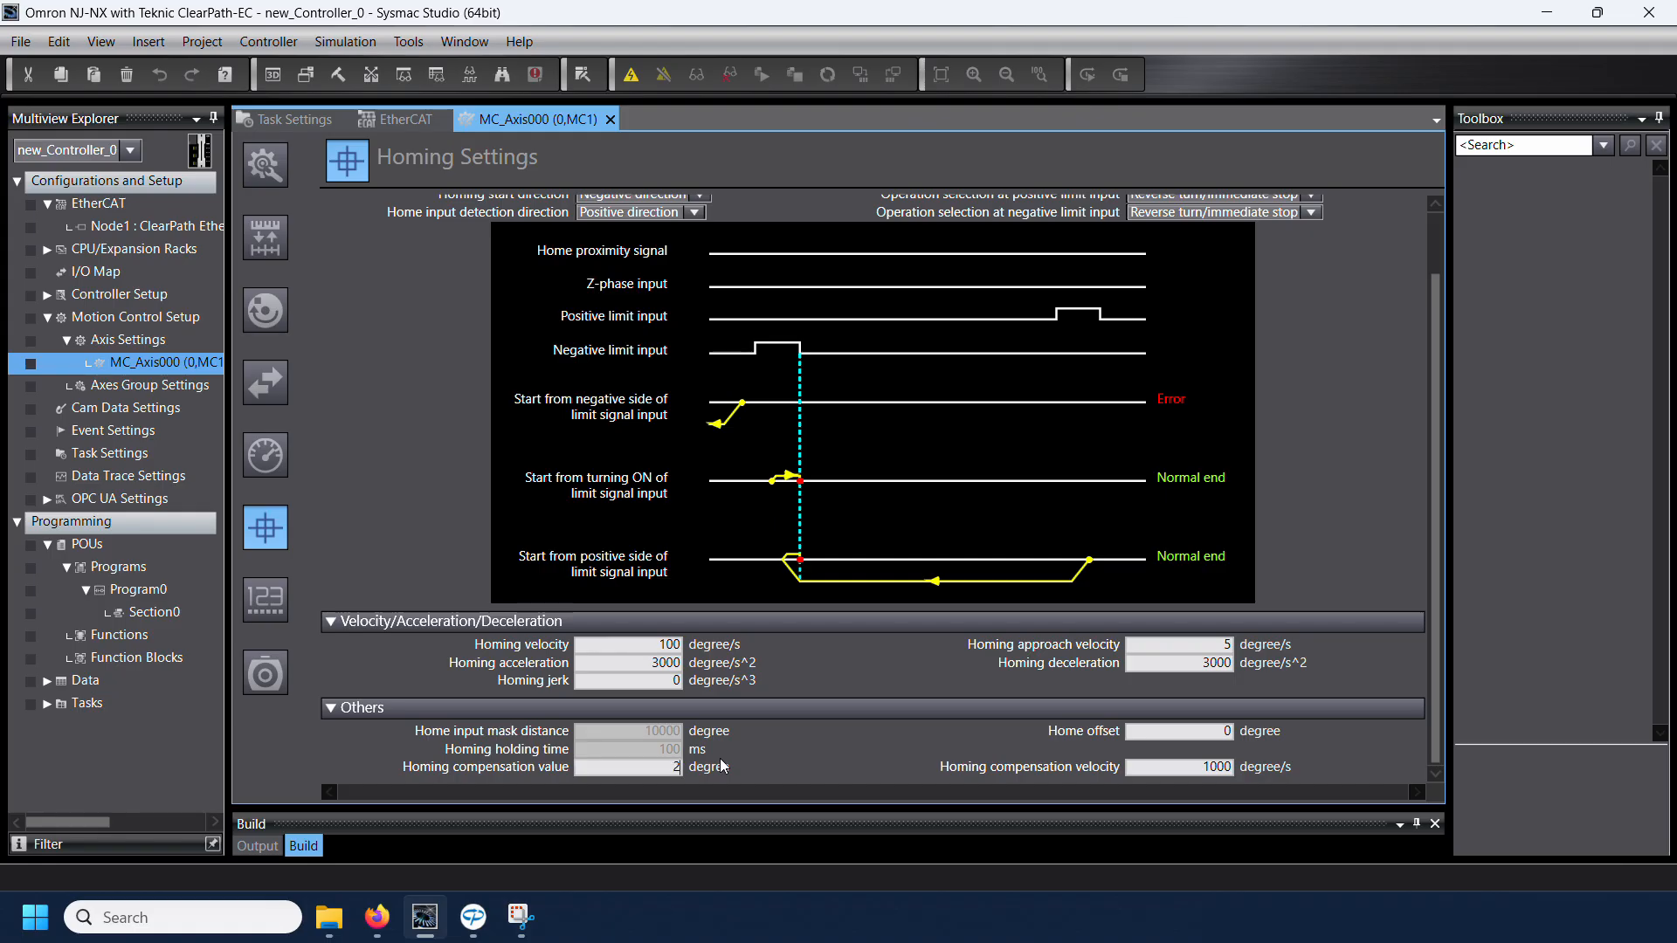
key(BackSpace)
key(BackSpace)
key(BackSpace)
text(175)
drag(1193, 767, 1257, 777)
text(200)
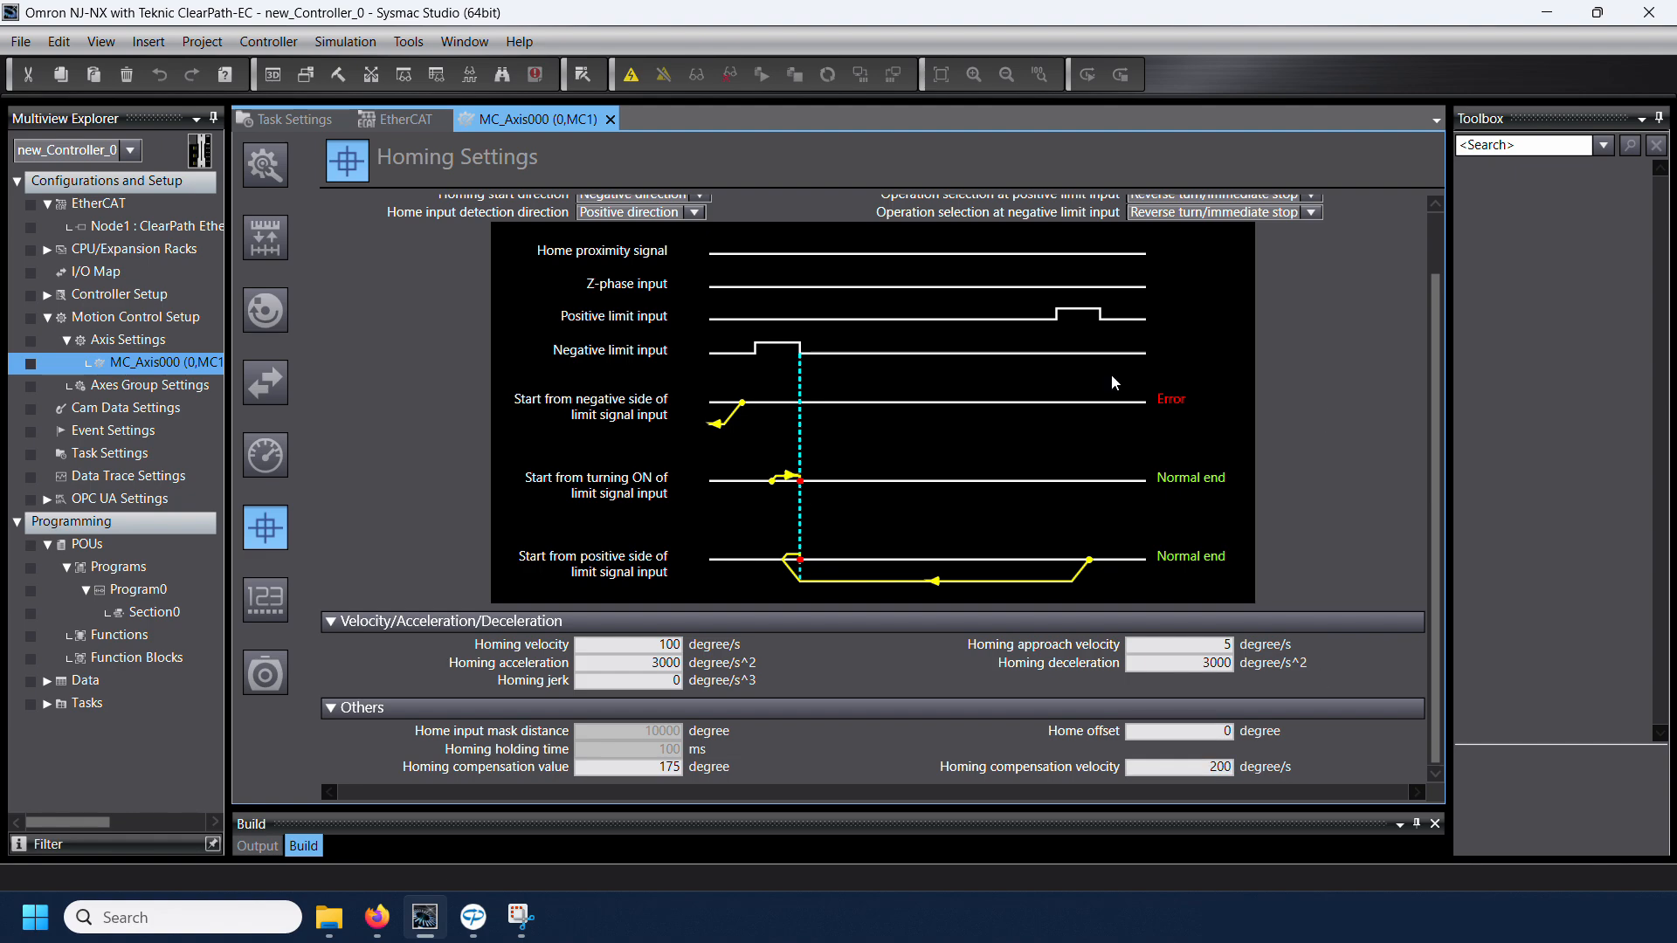
Step: Review the axis's Position Count Settings and Servo Drive Settings
click(267, 601)
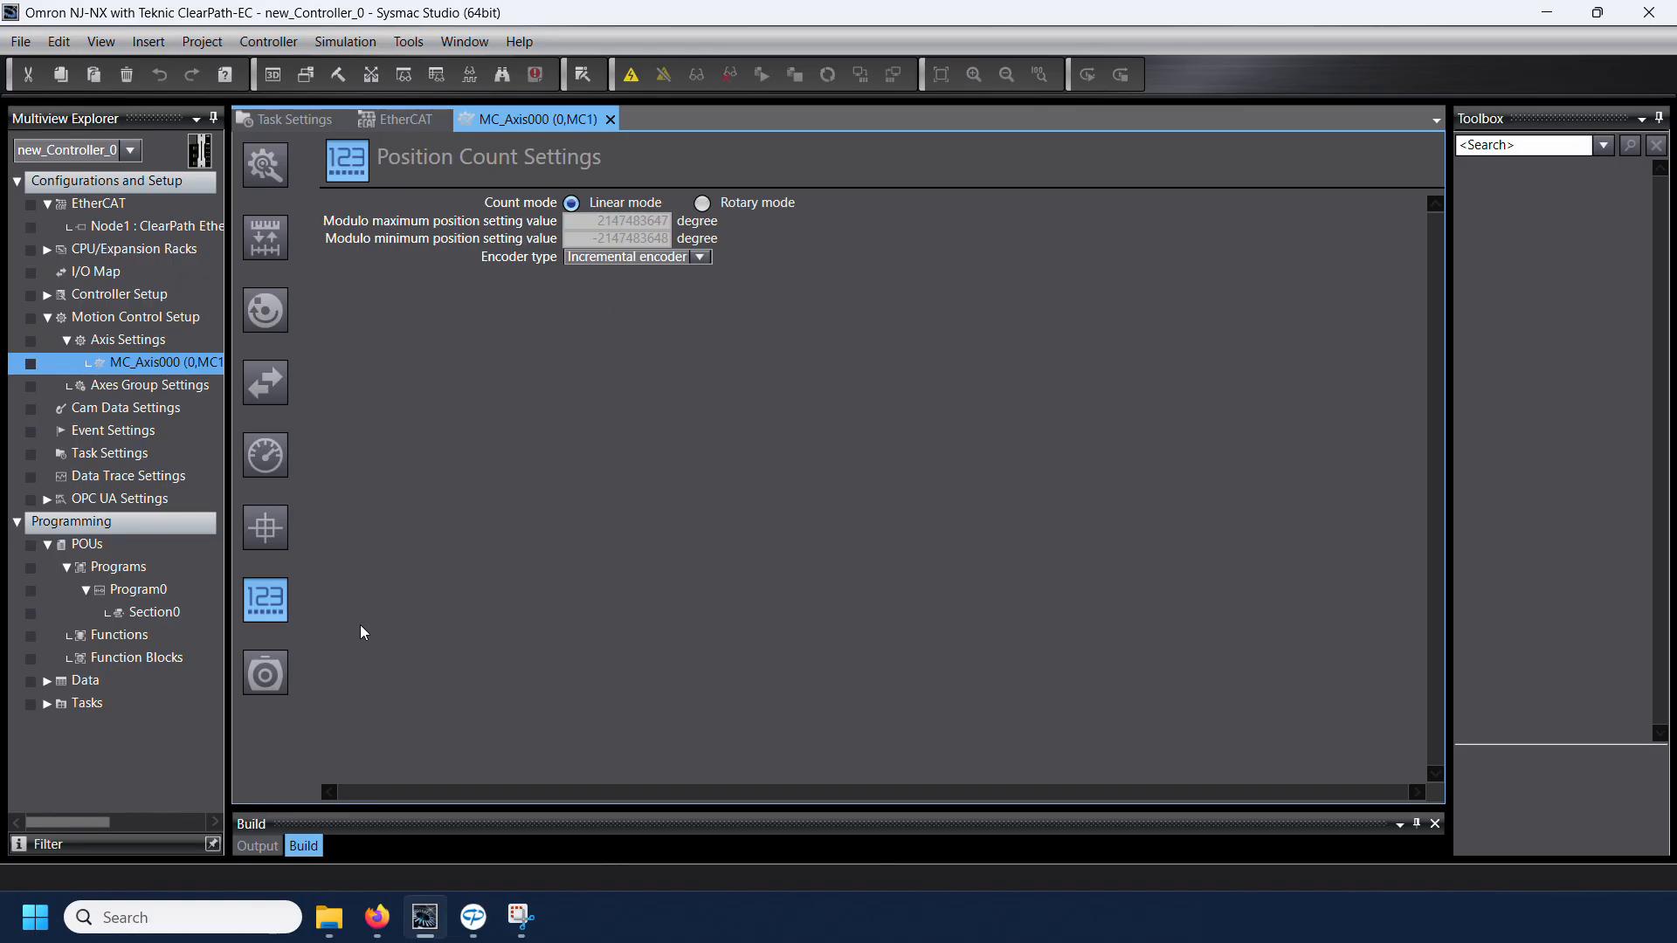
click(266, 674)
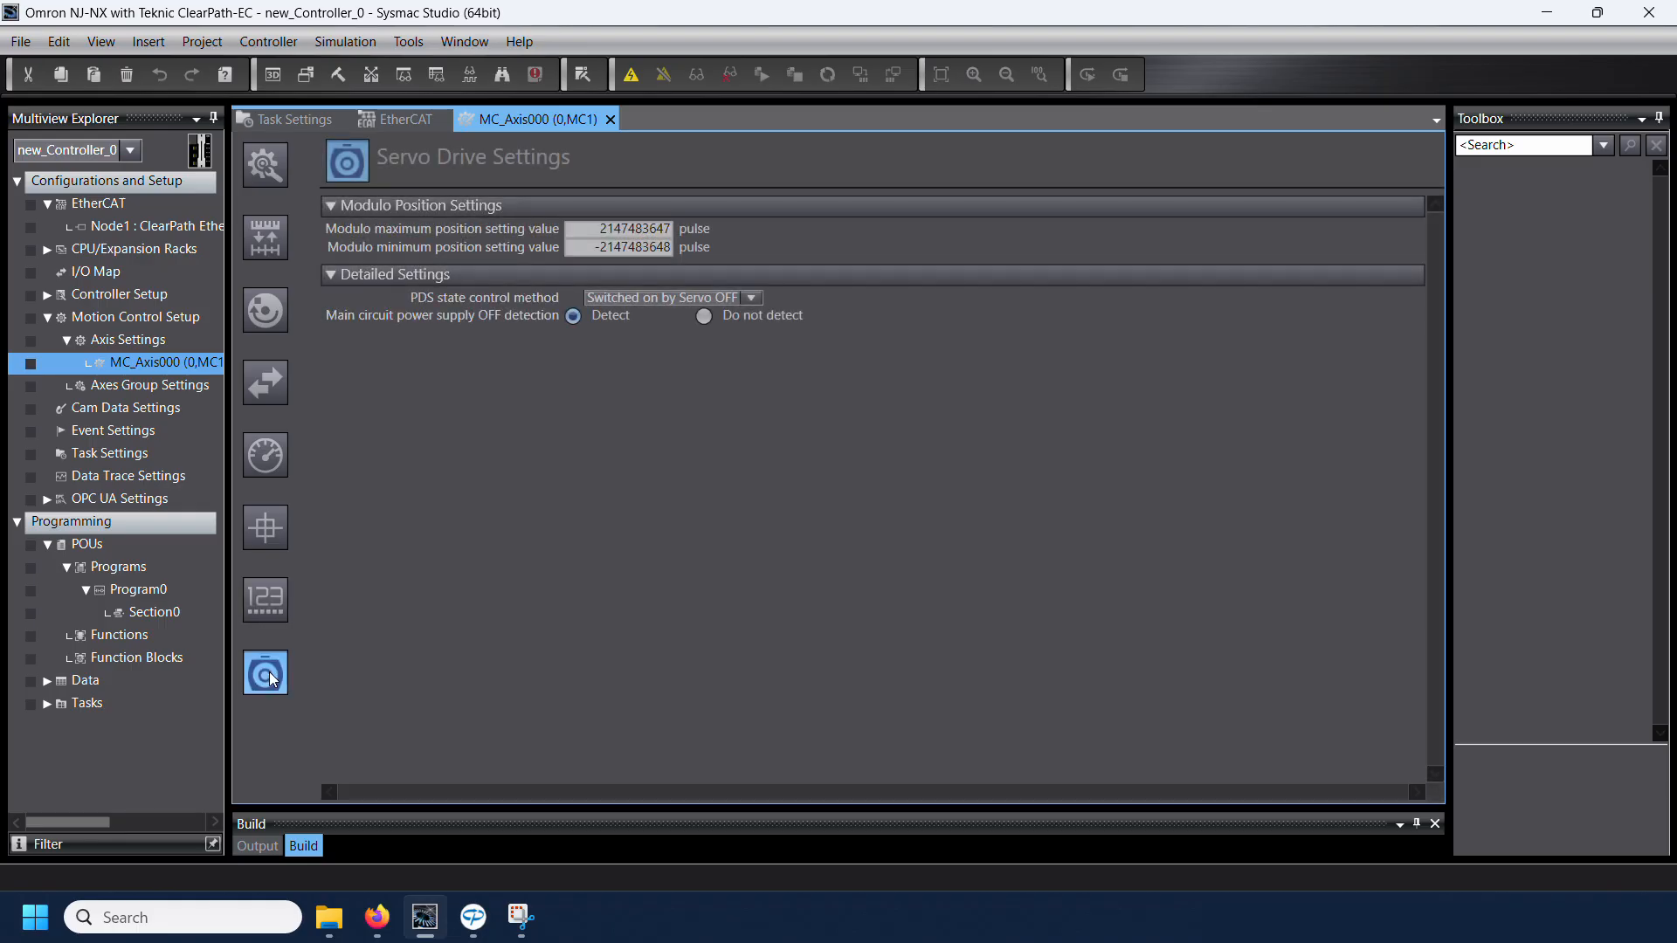
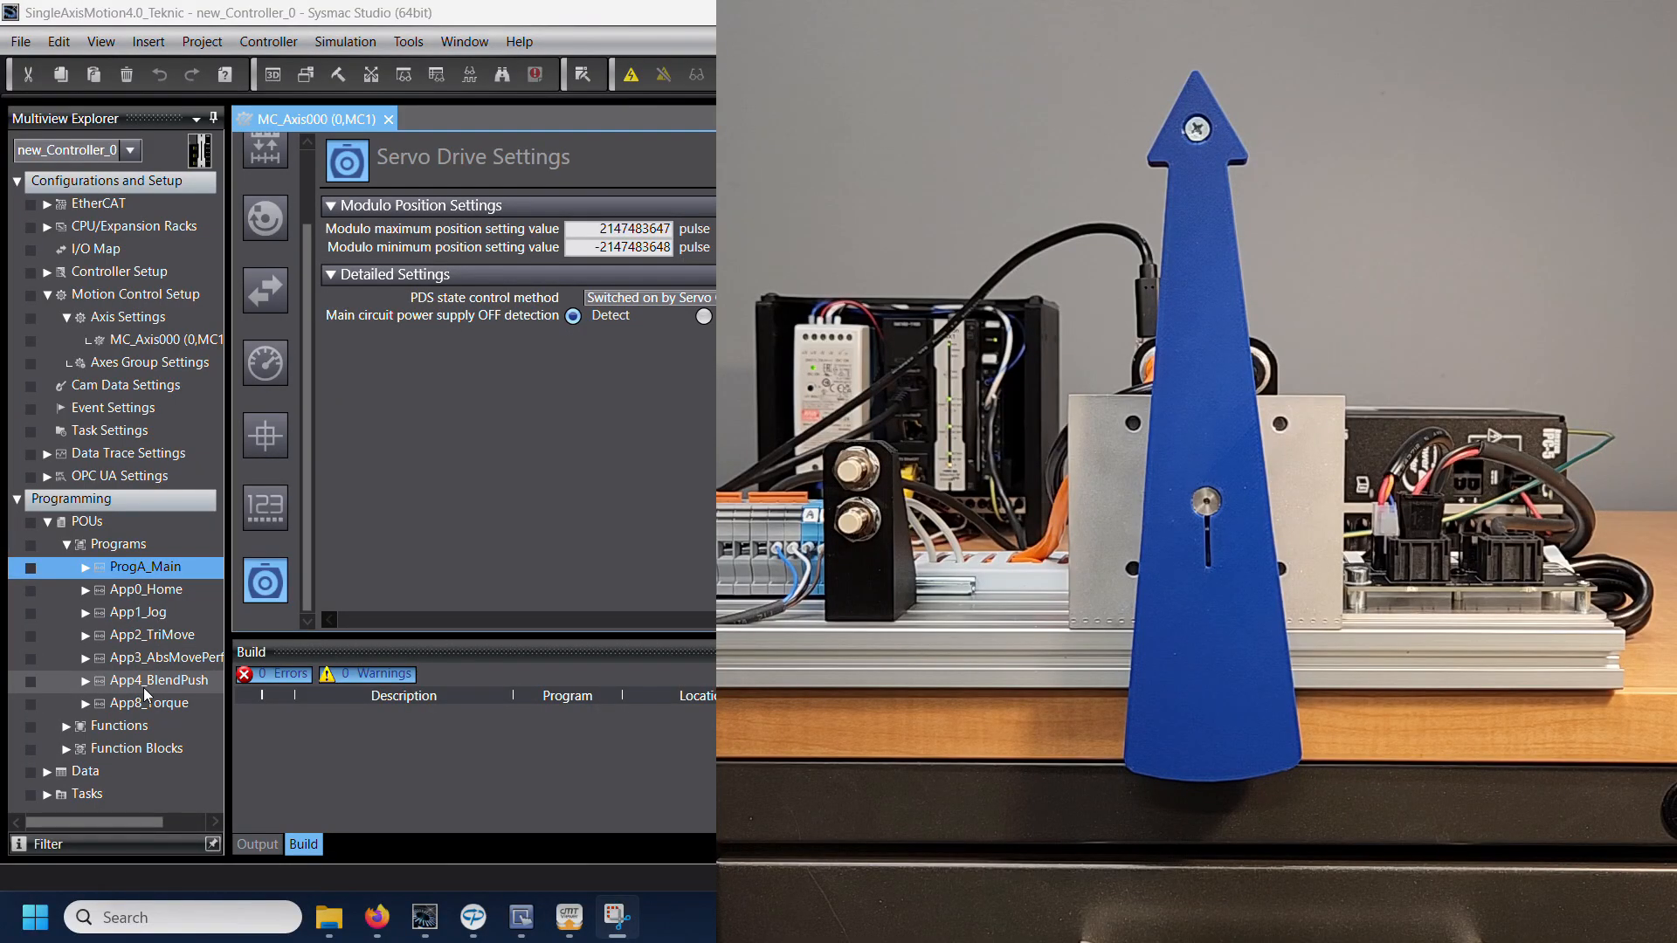
Step: Review the axis's Limit Settings, and switch to ClearView and the cMT Viewer
click(265, 362)
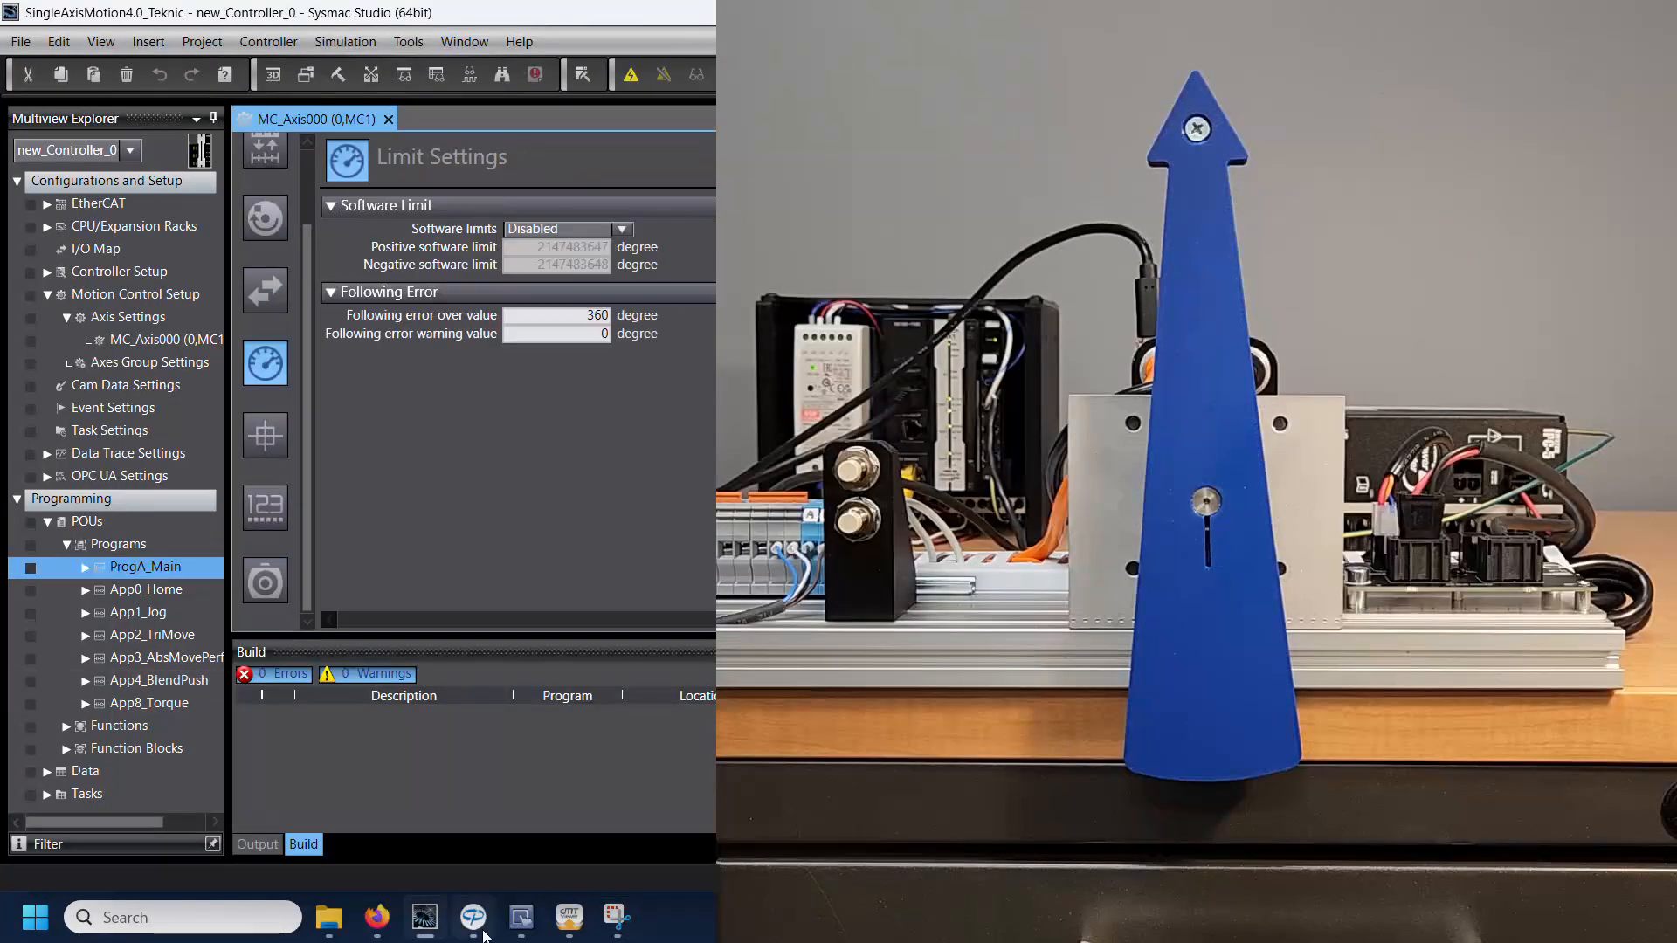
click(473, 917)
click(566, 921)
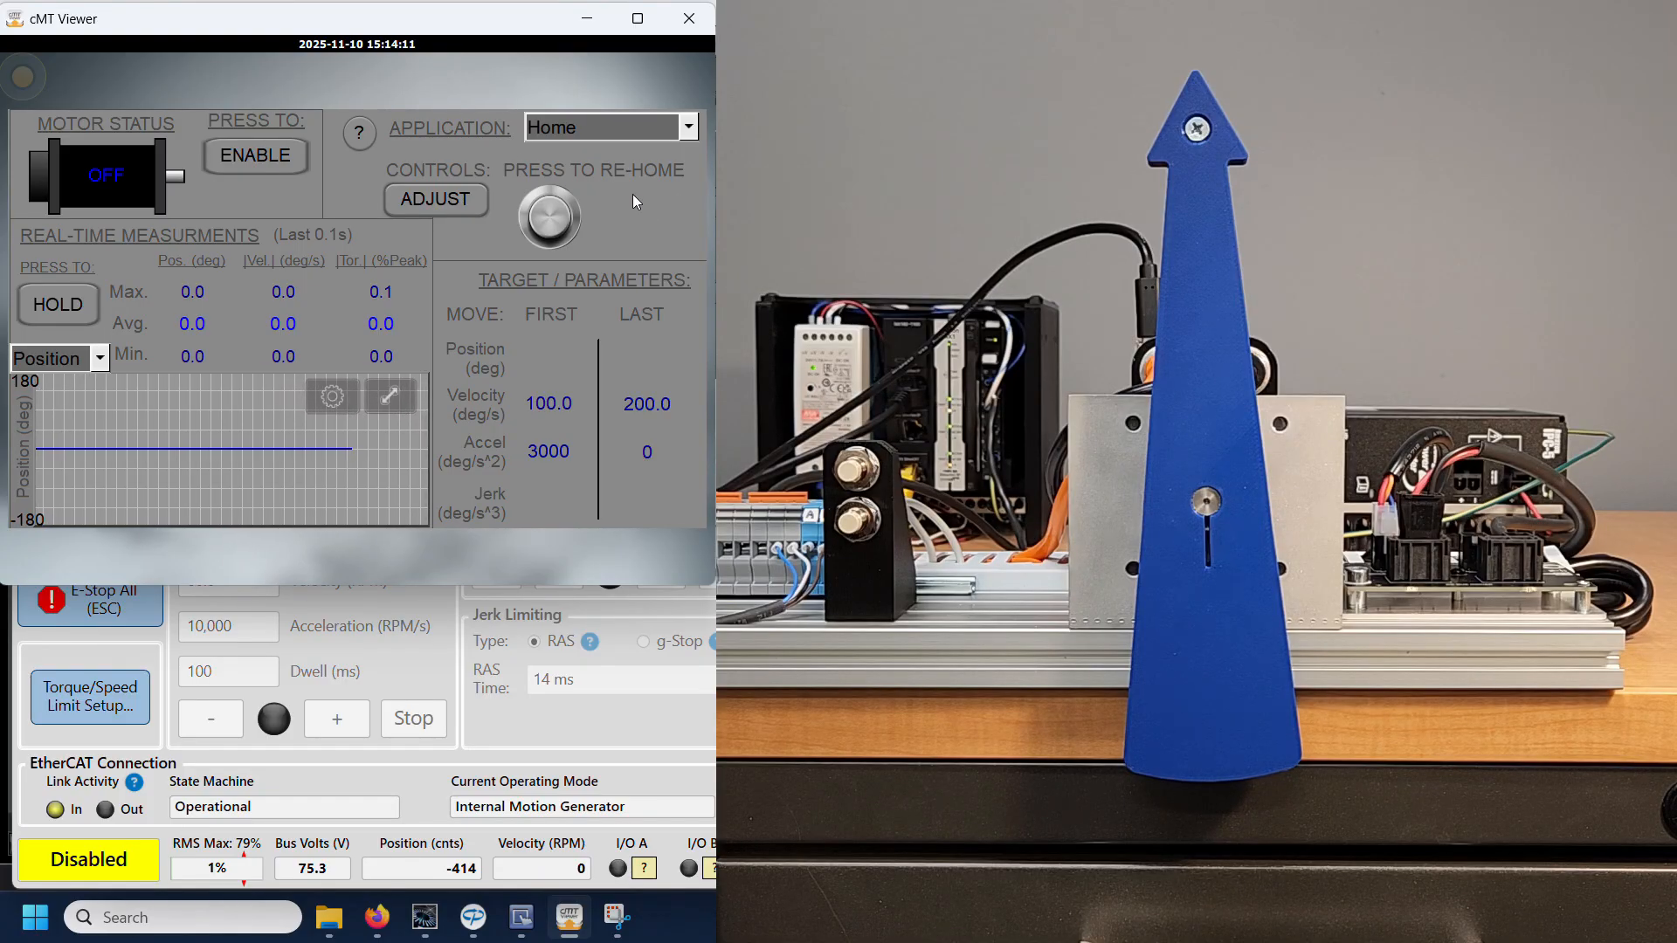
Step: Choose the Jog application in the cMT Viewer and plot |Velocity| on the real-time graph
click(689, 128)
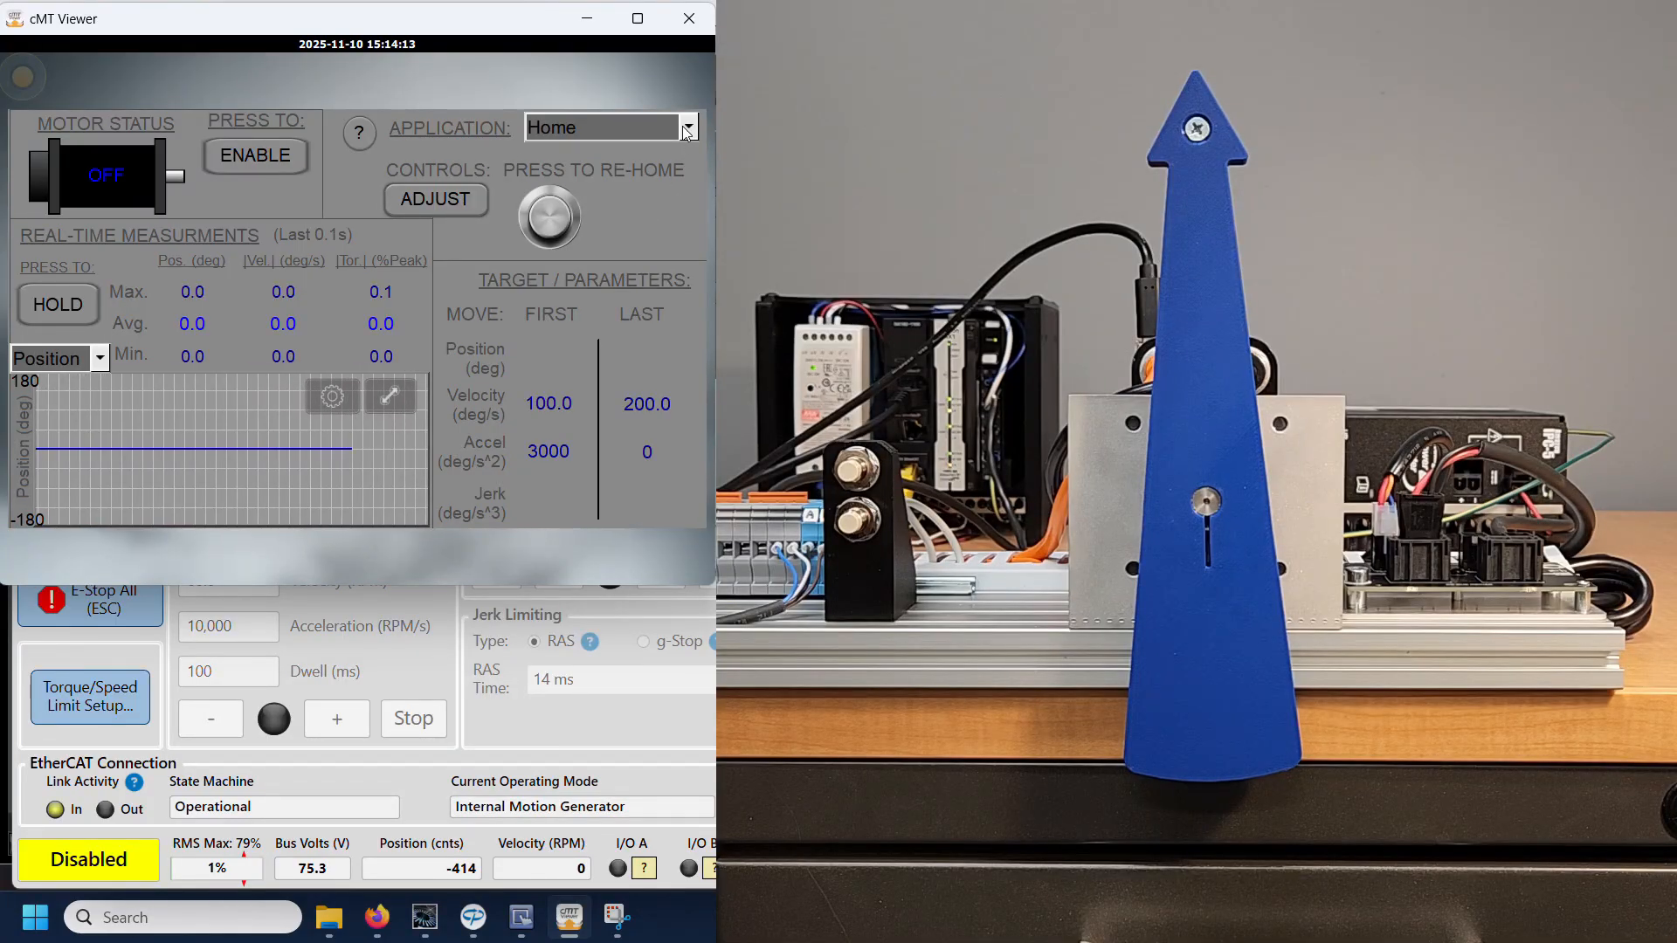
click(643, 215)
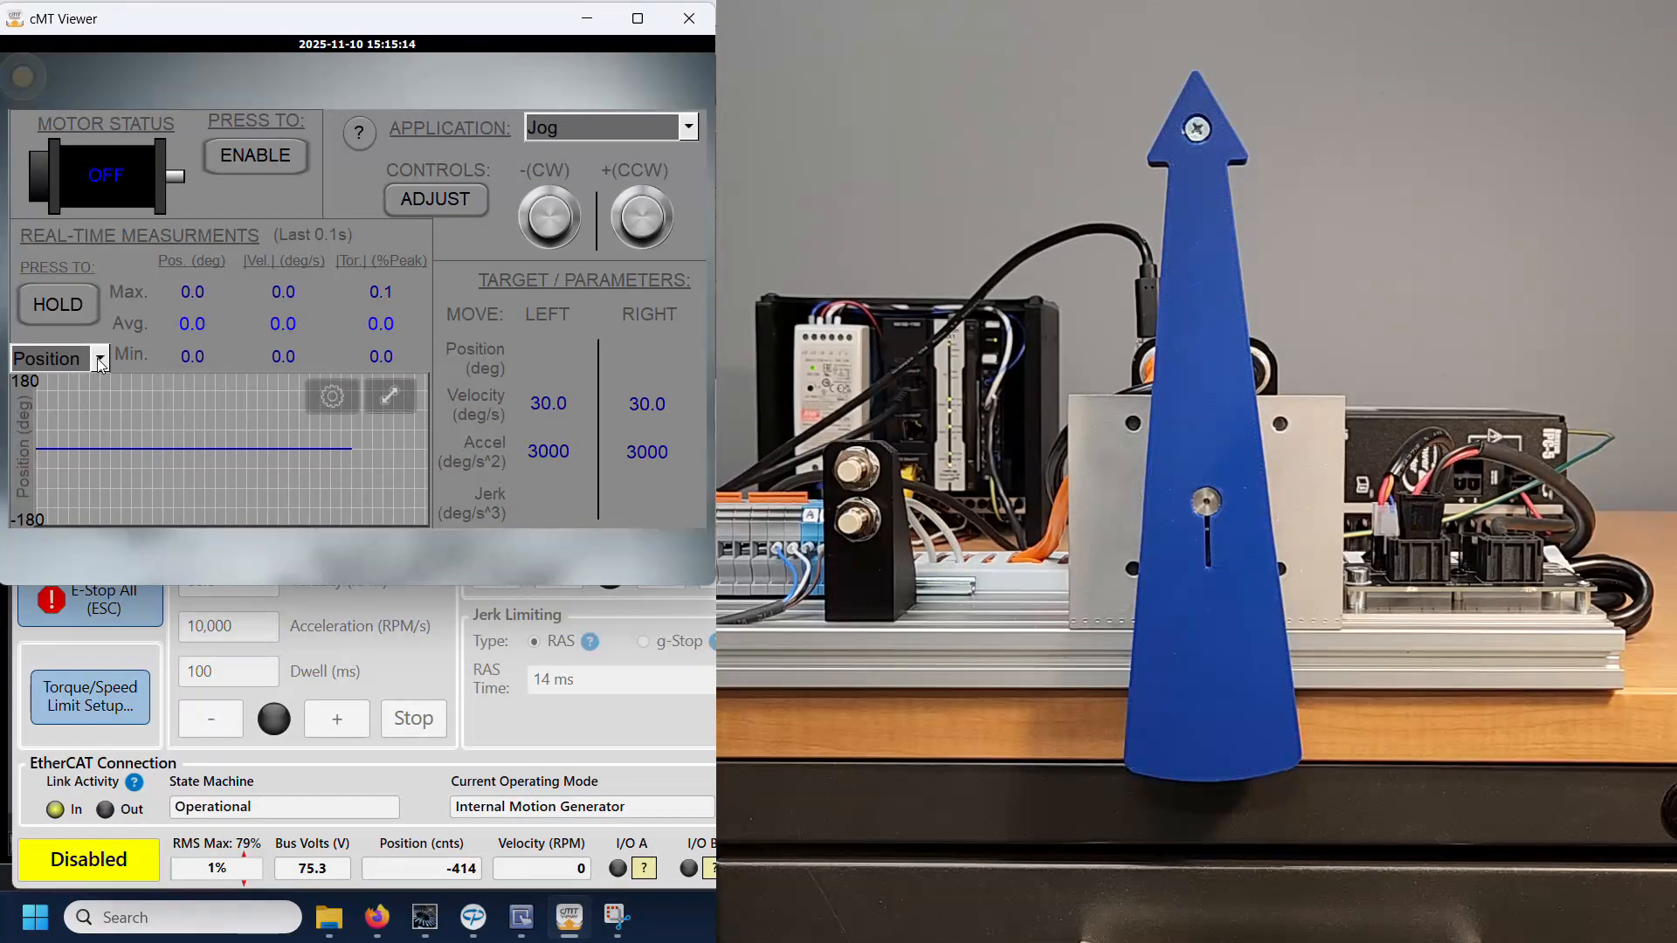
click(100, 358)
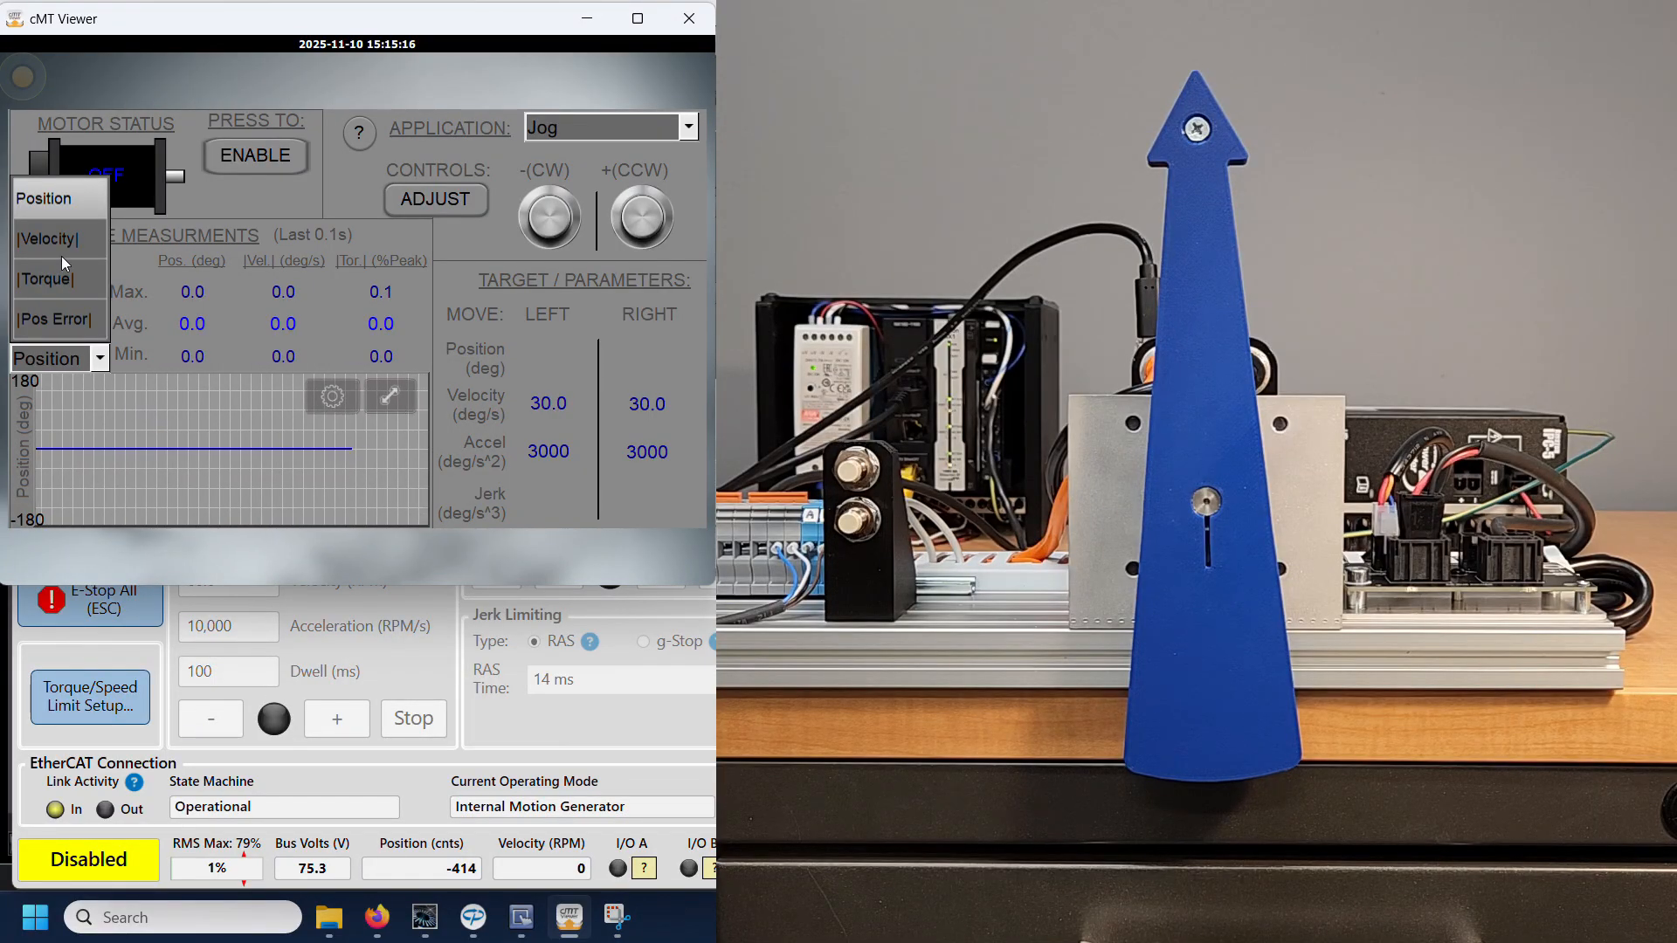
click(40, 240)
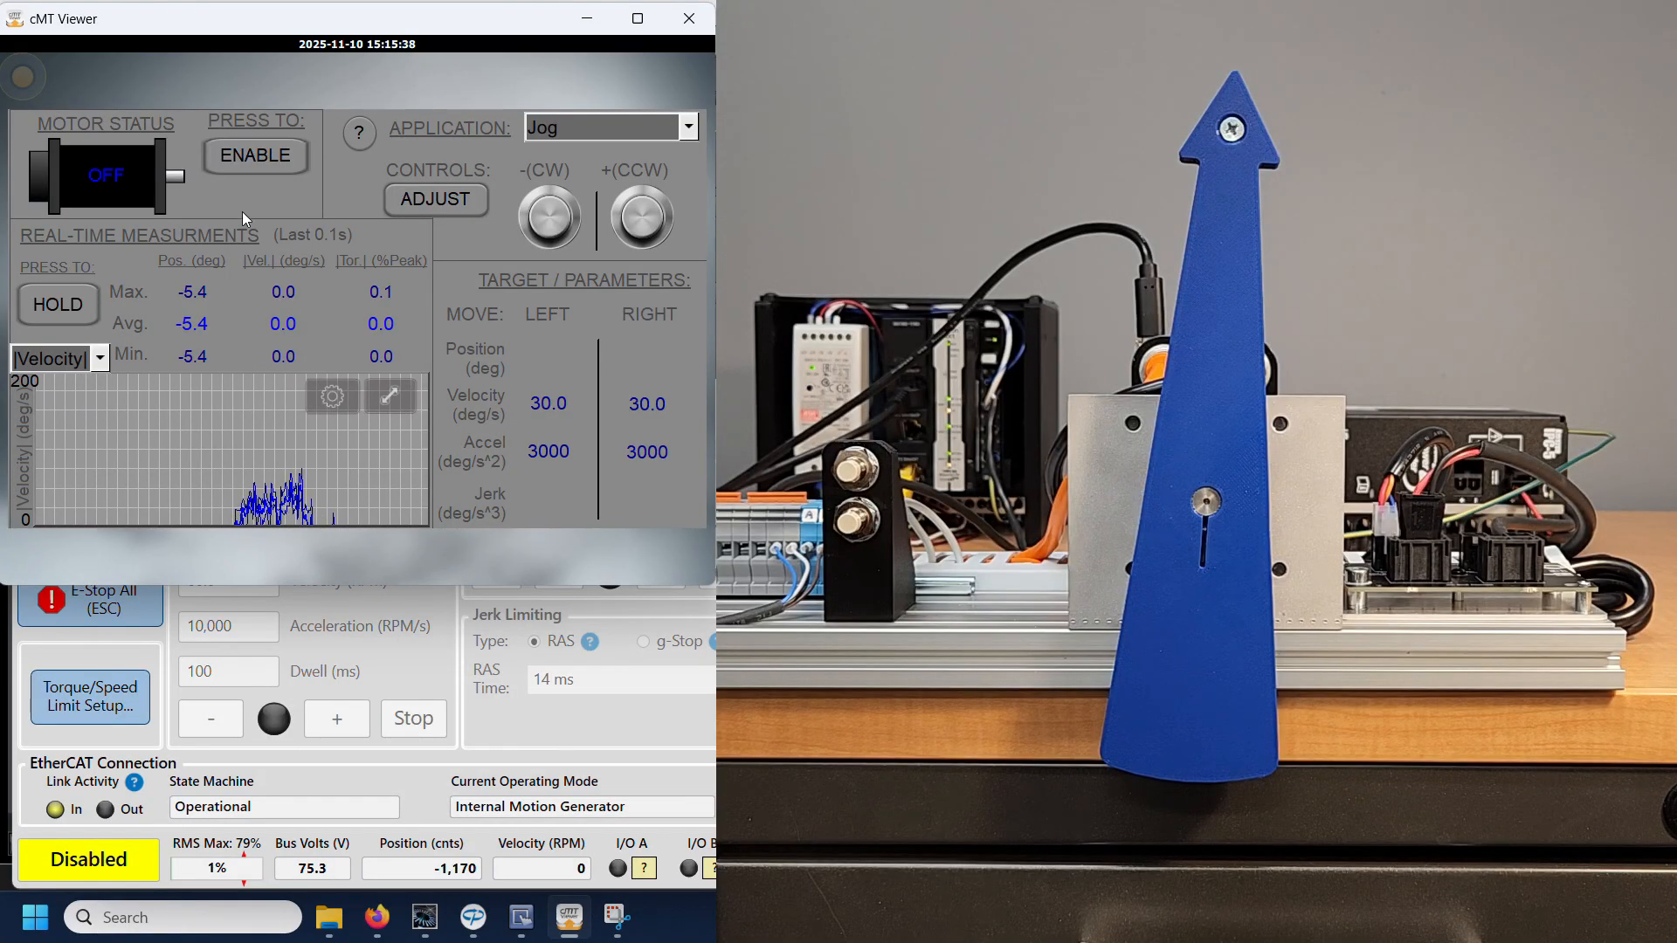
Step: Enable the motor and jog it counterclockwise, resetting the error before jogging it clockwise
click(244, 156)
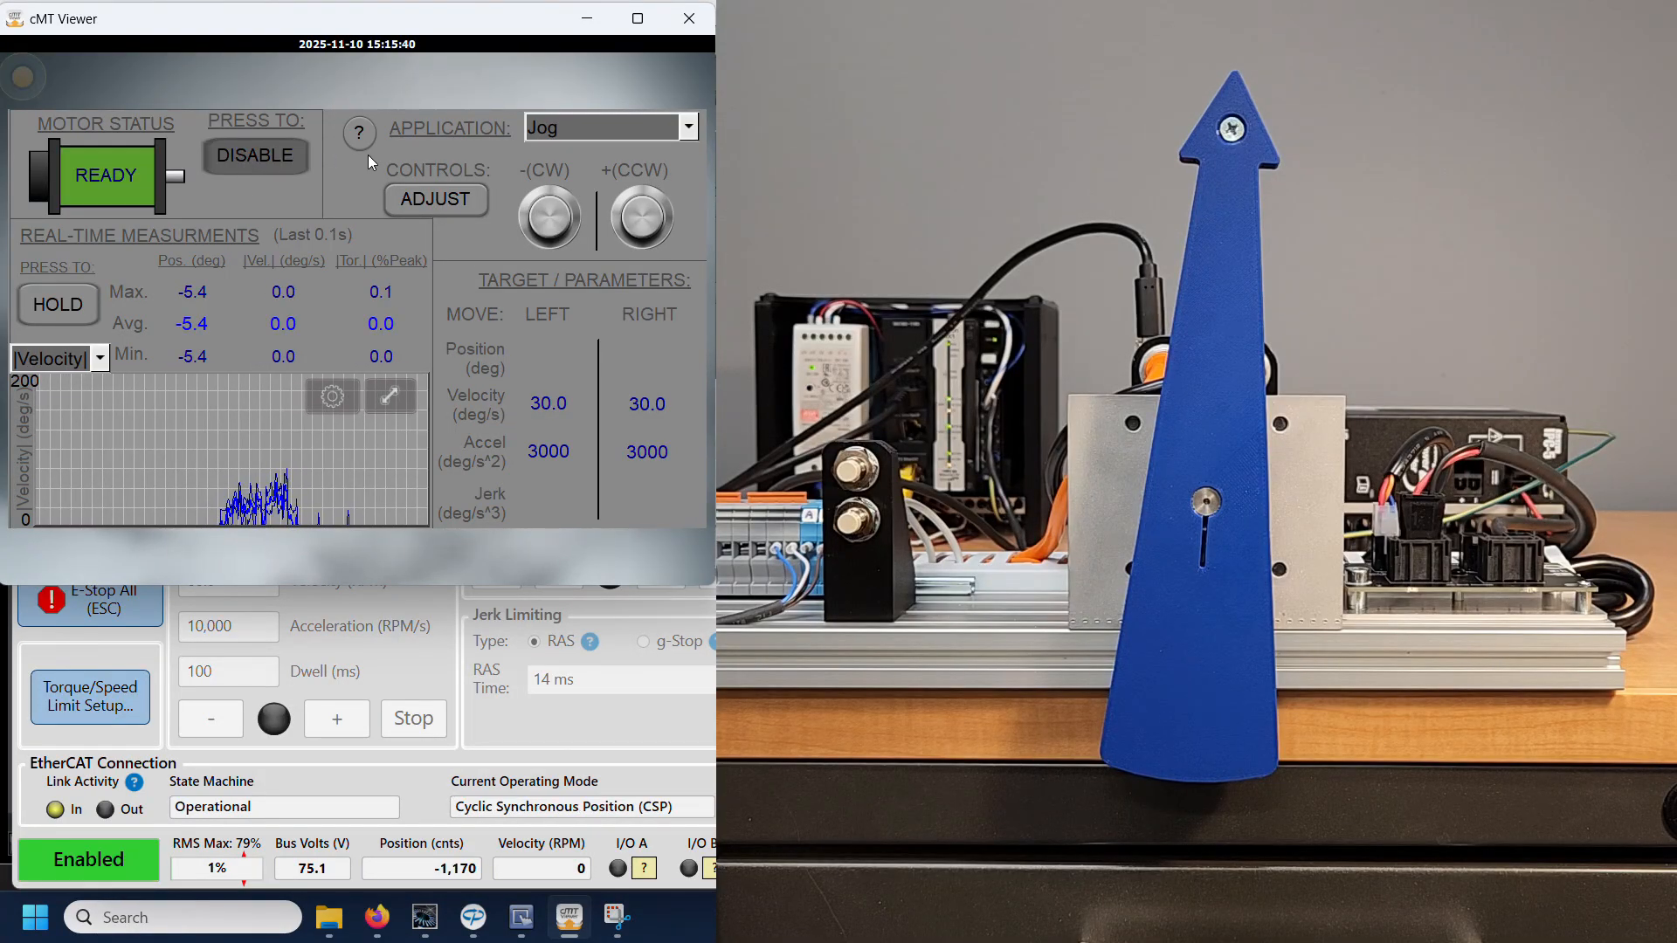
click(641, 220)
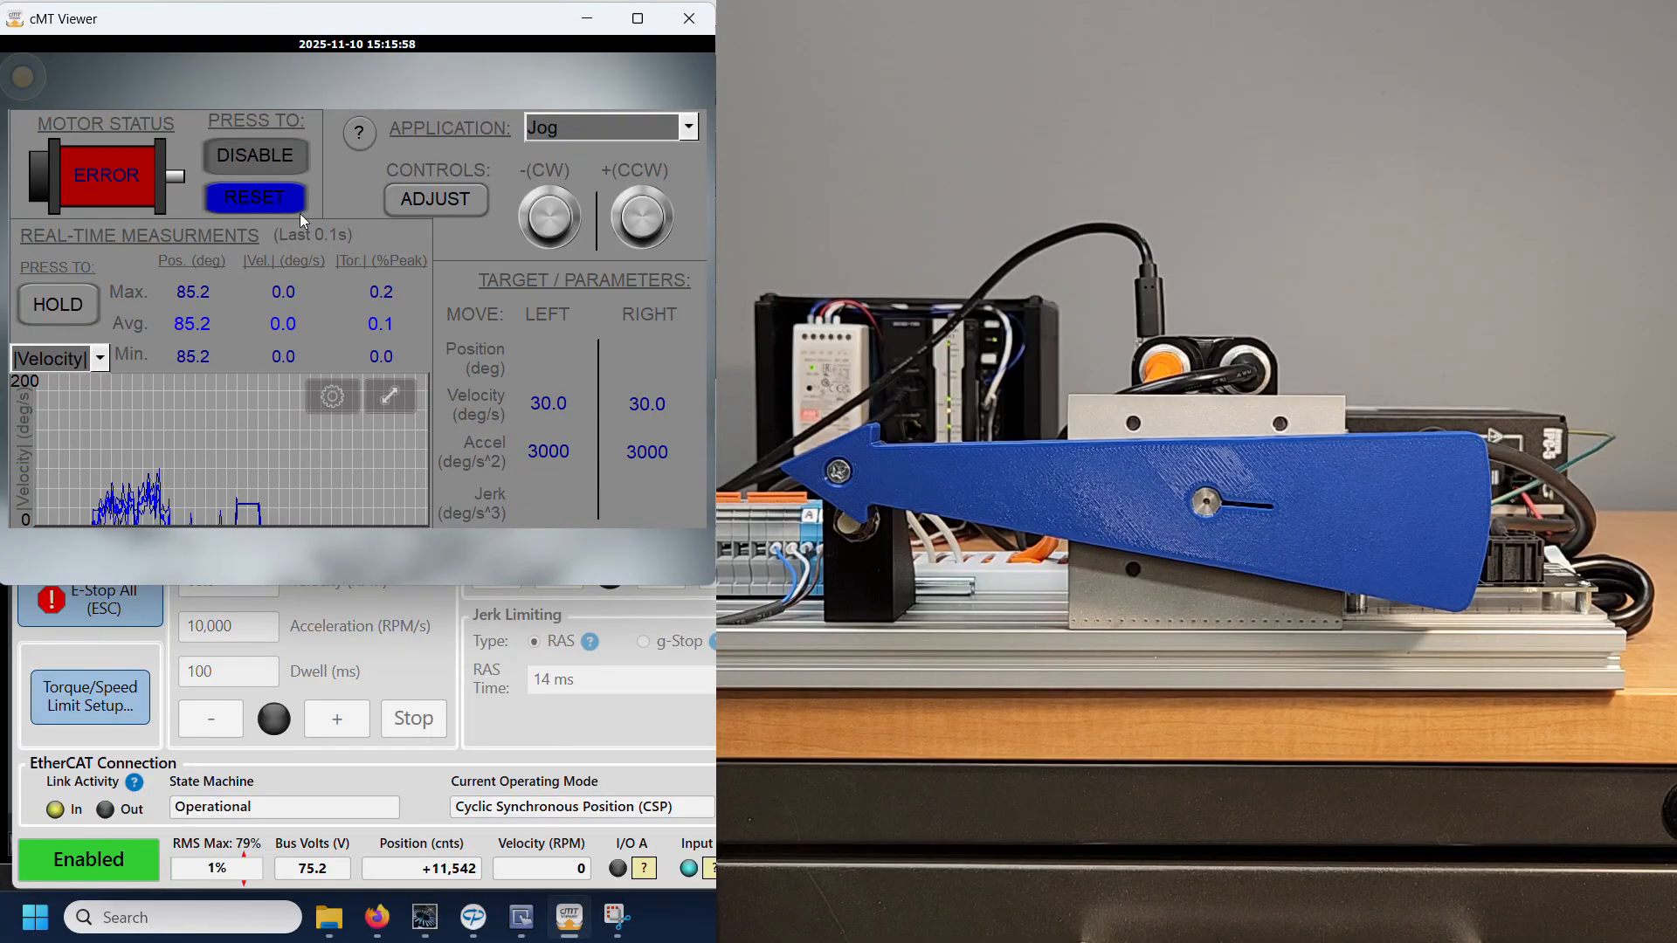
click(243, 204)
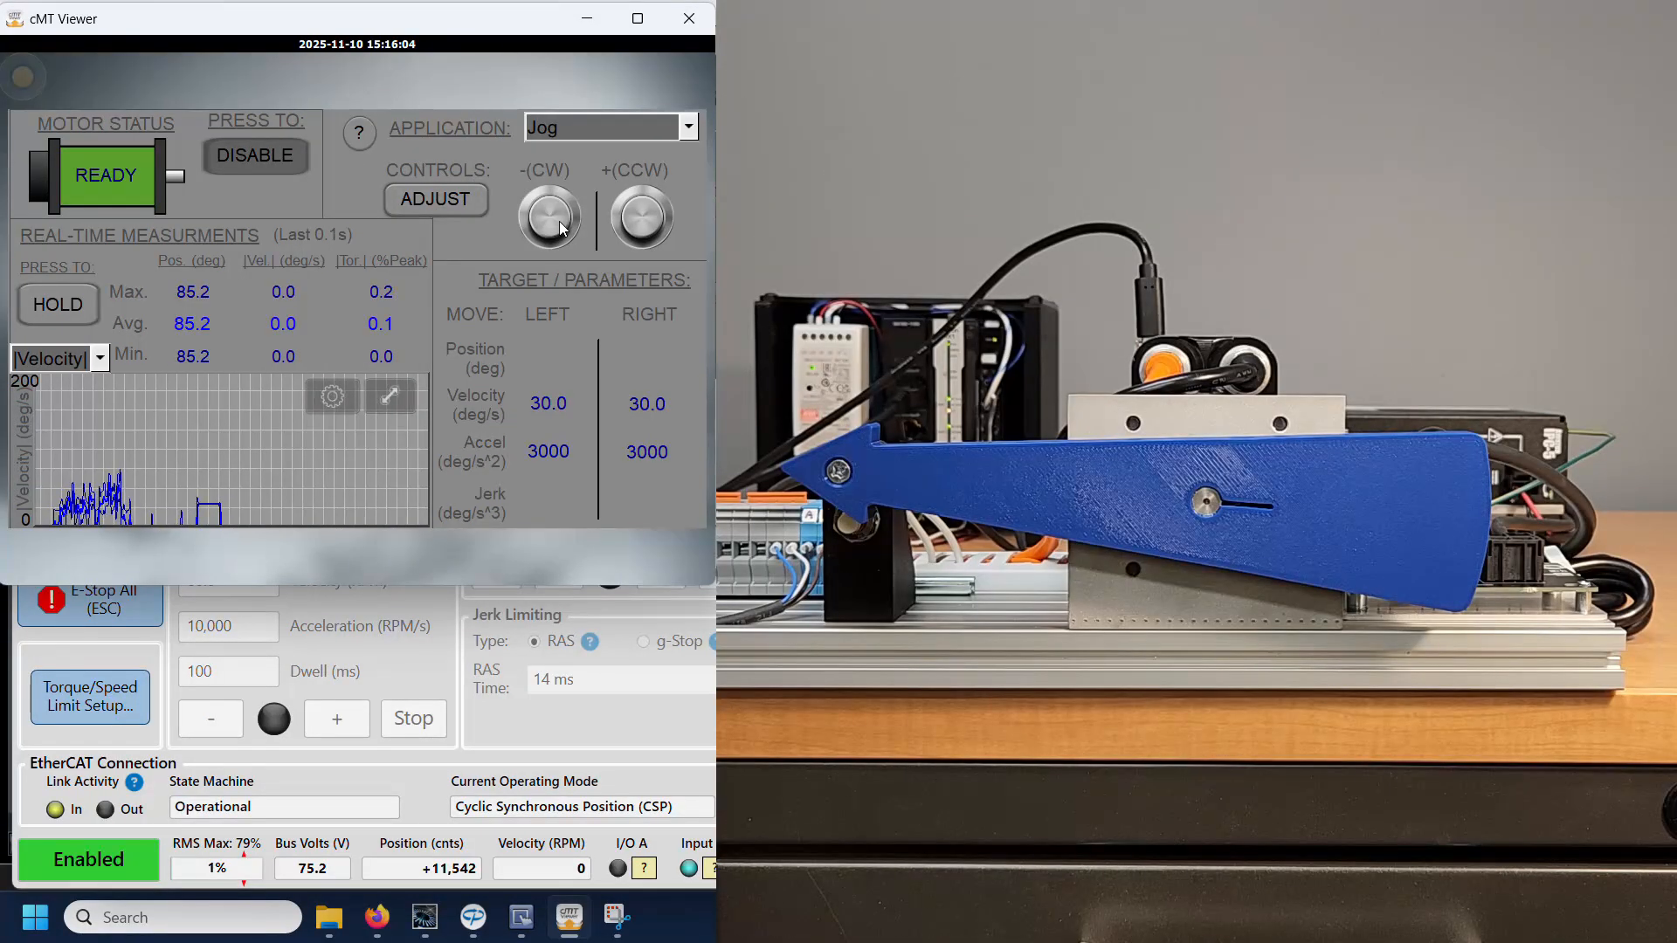
drag(564, 214, 564, 214)
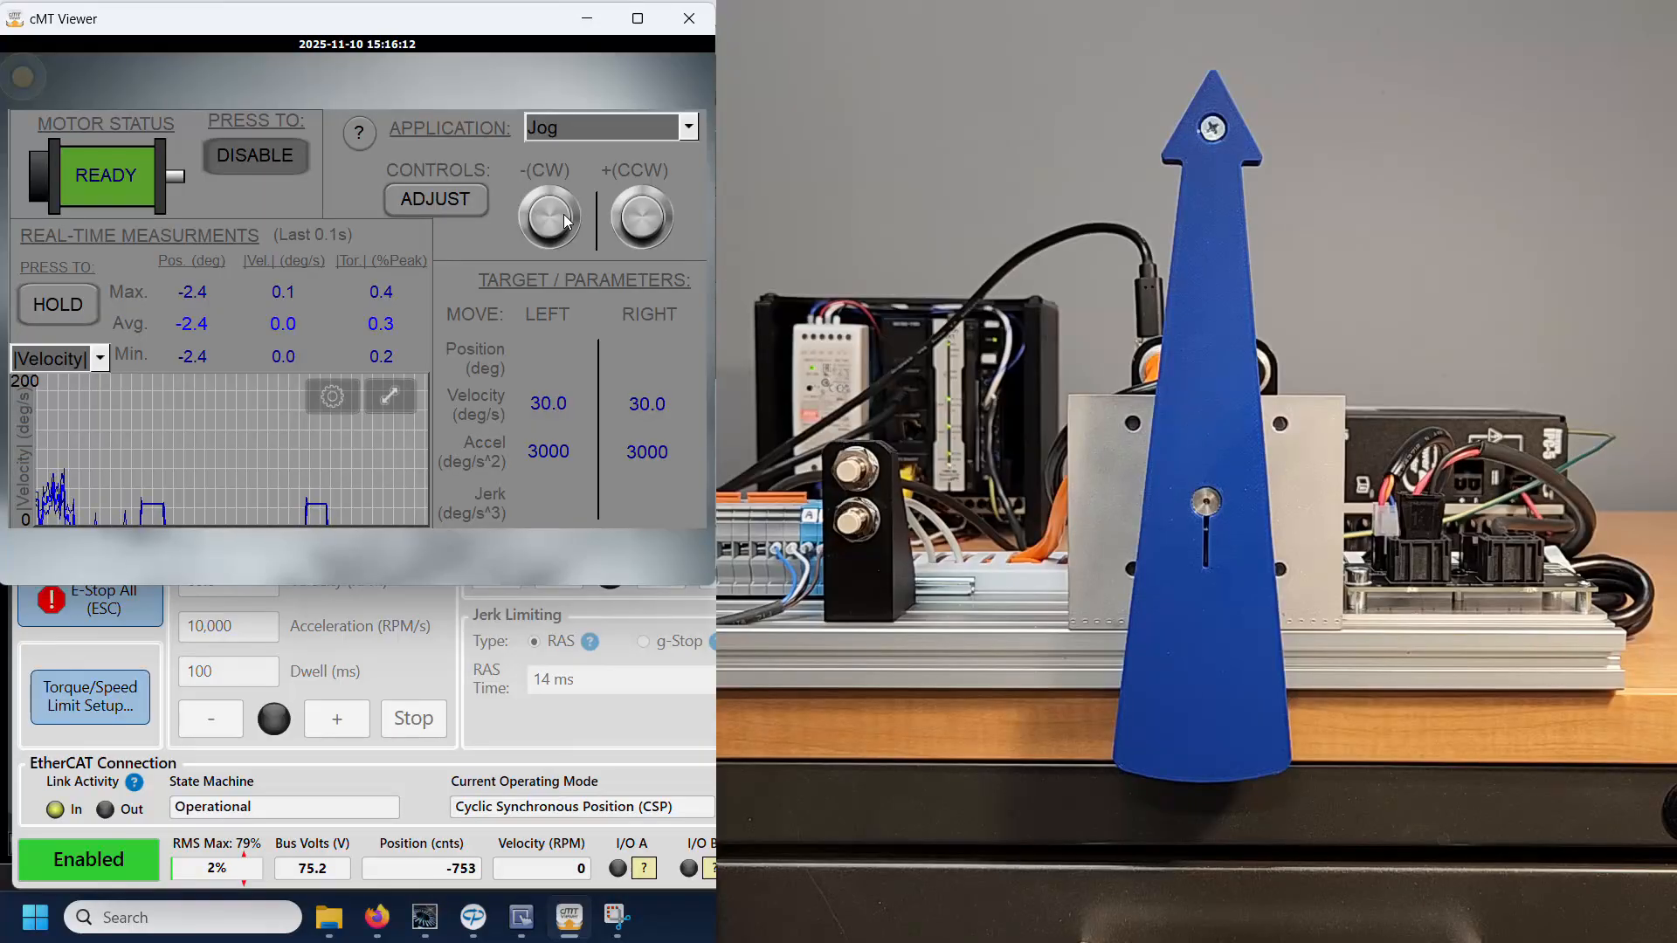
Step: Set the positive torque limit to 3.0 in the adjustment controls
click(448, 201)
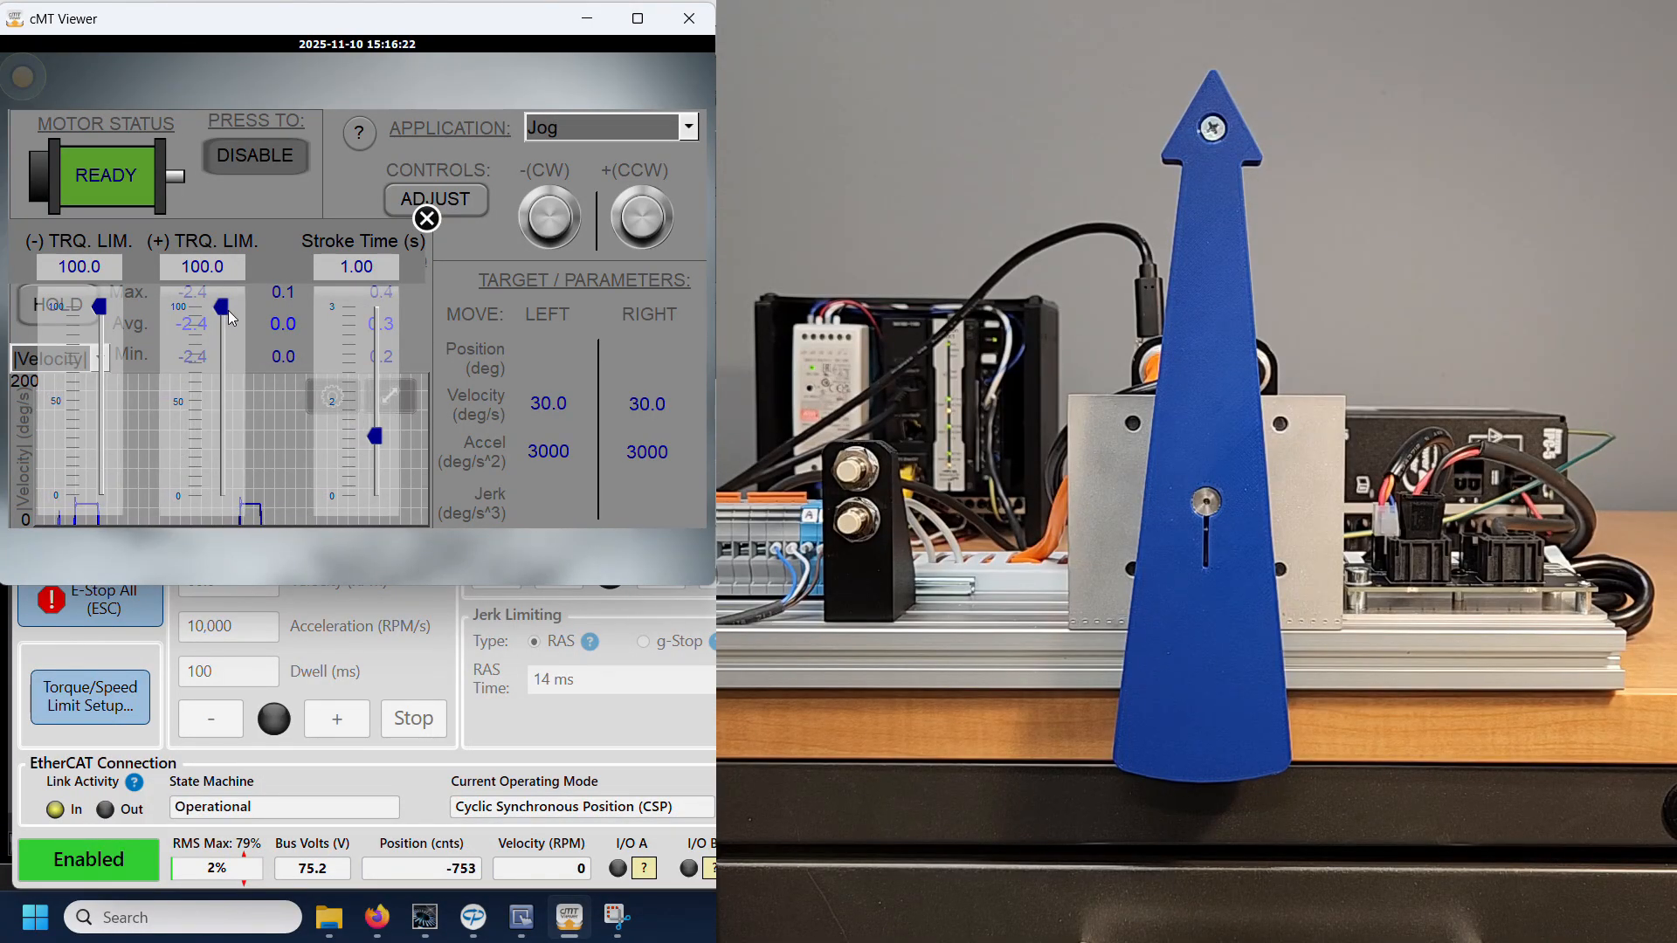
drag(239, 485, 238, 494)
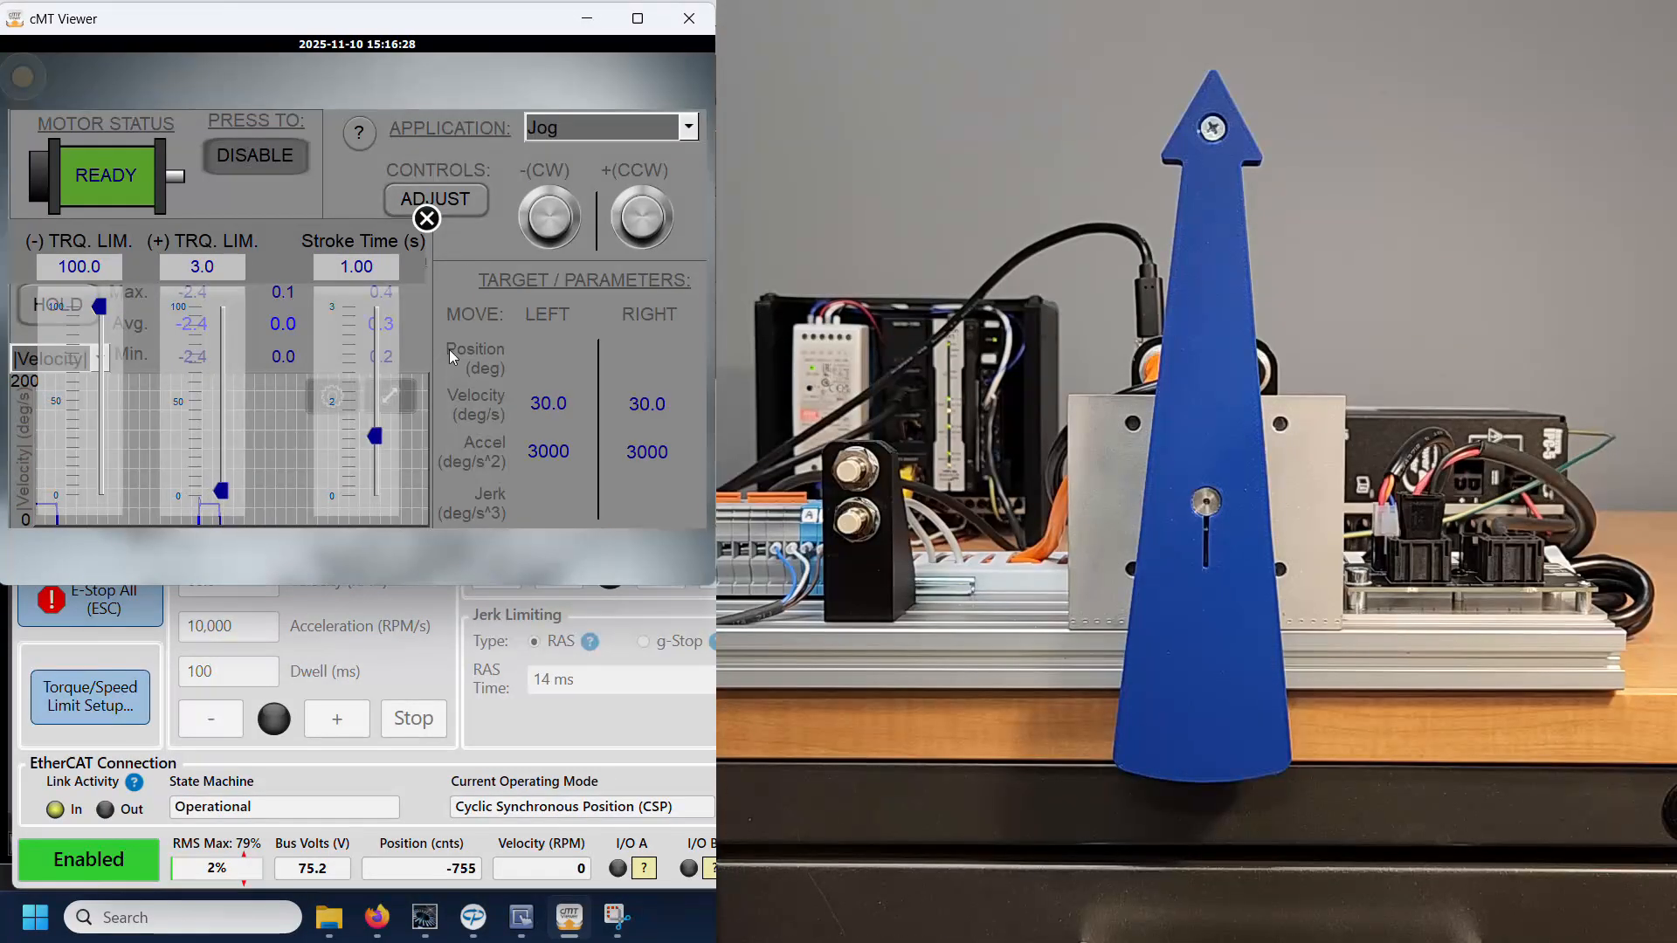
click(428, 220)
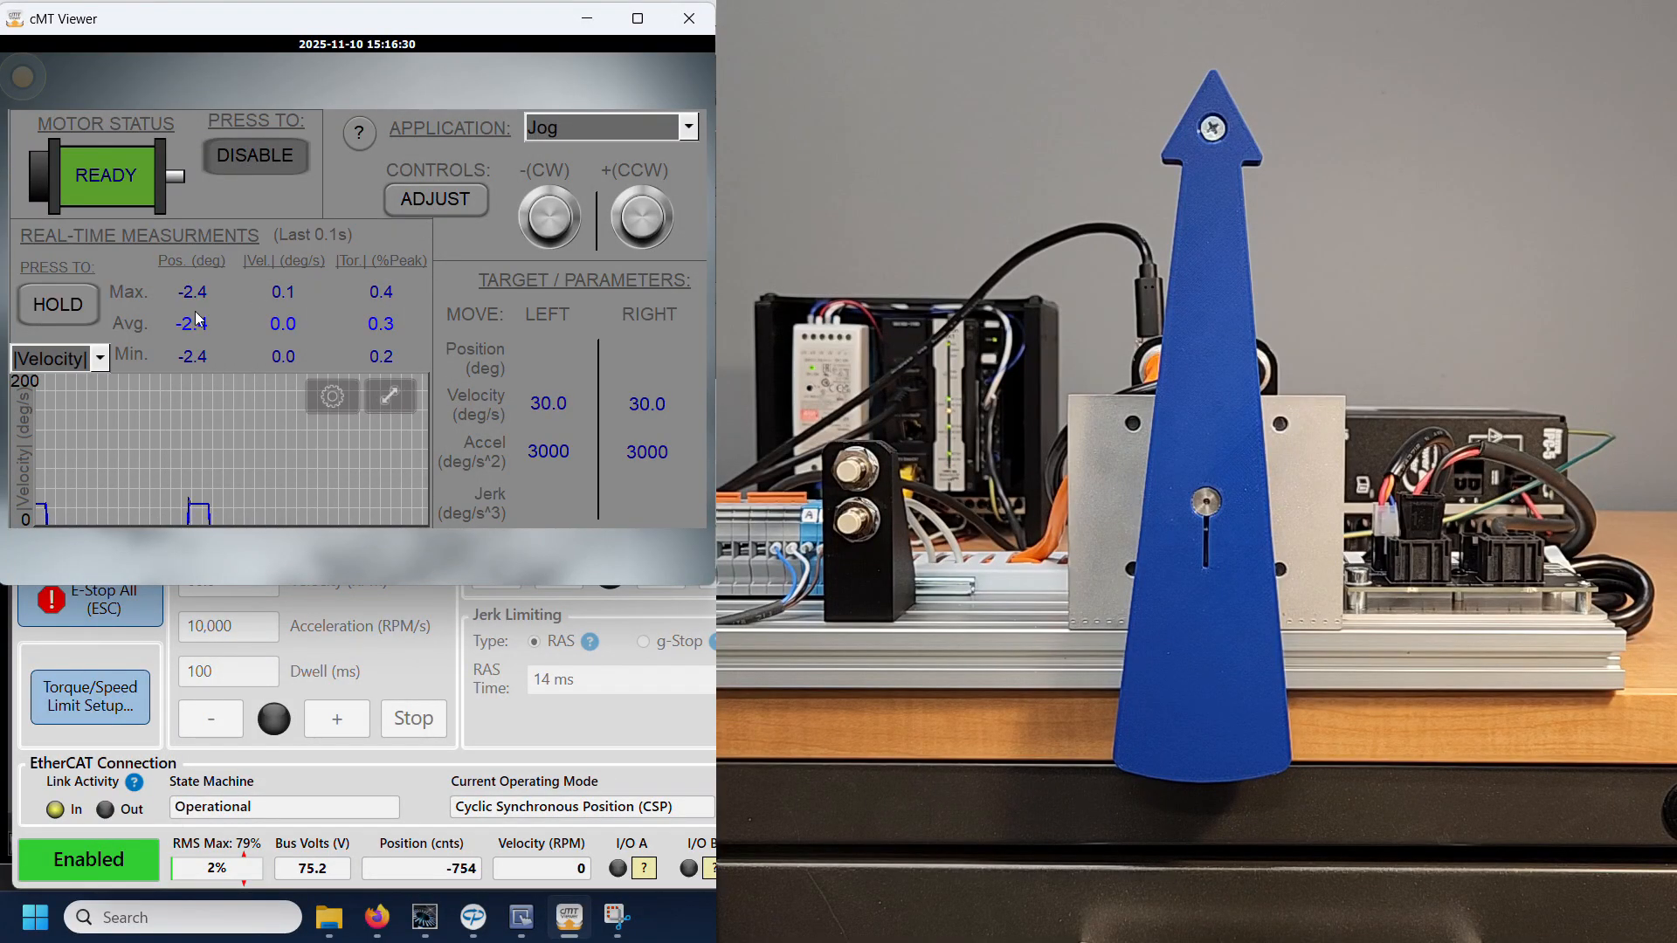
Step: Plot |Torque| on the real-time graph, and reset the motor error
click(55, 360)
click(57, 277)
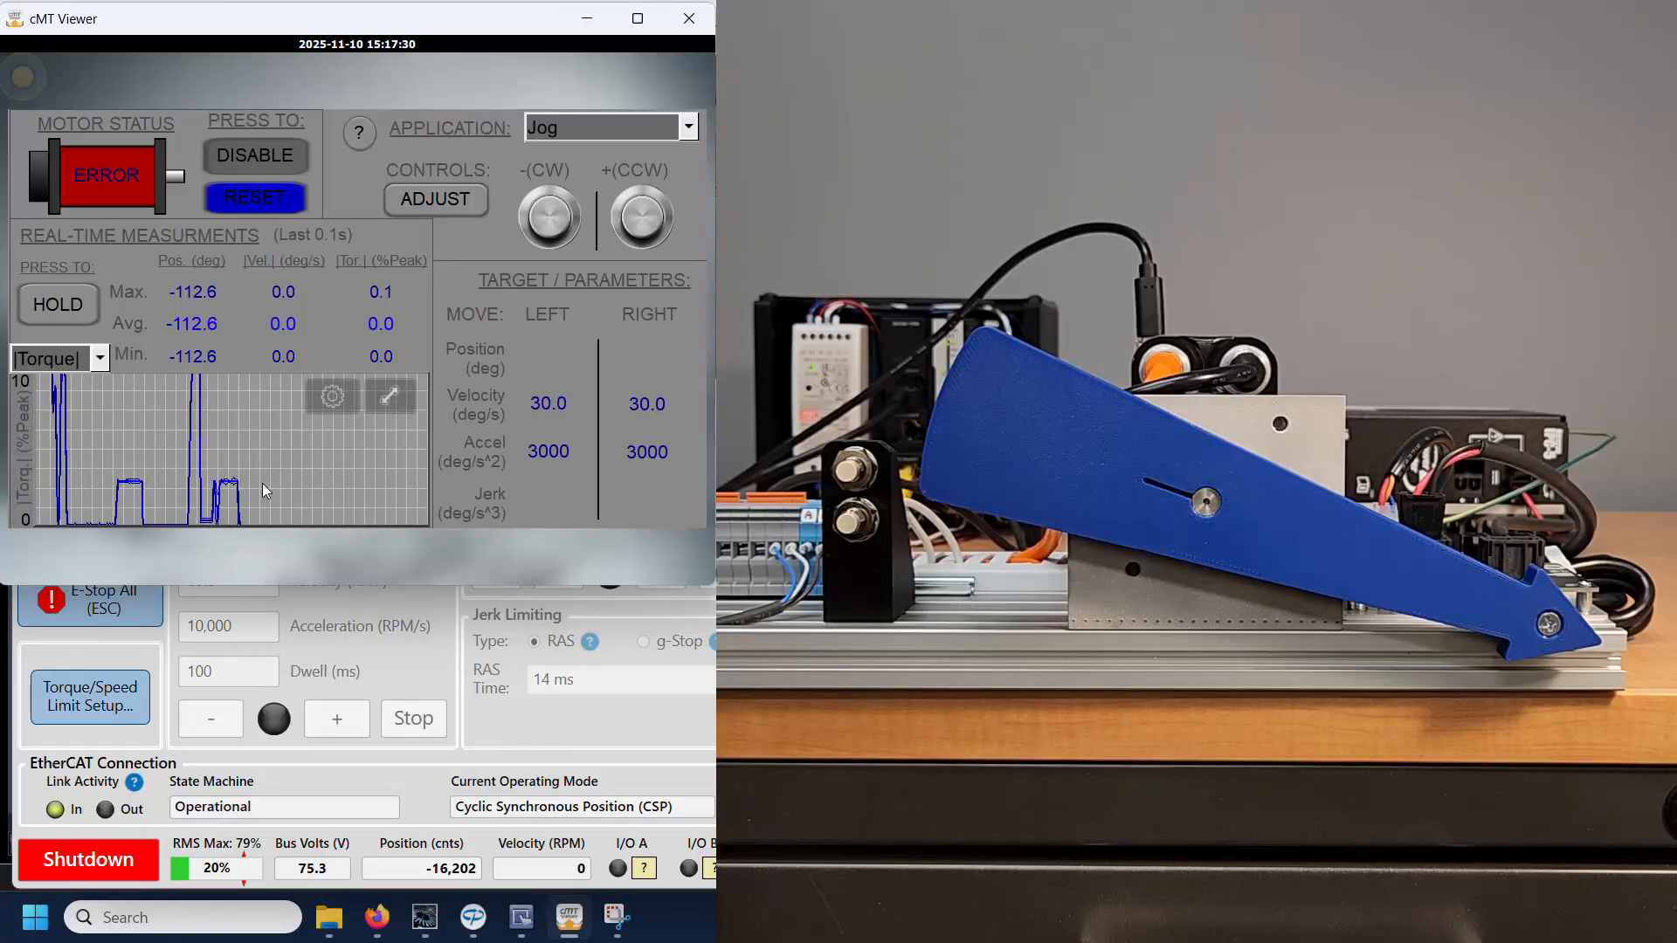
click(210, 196)
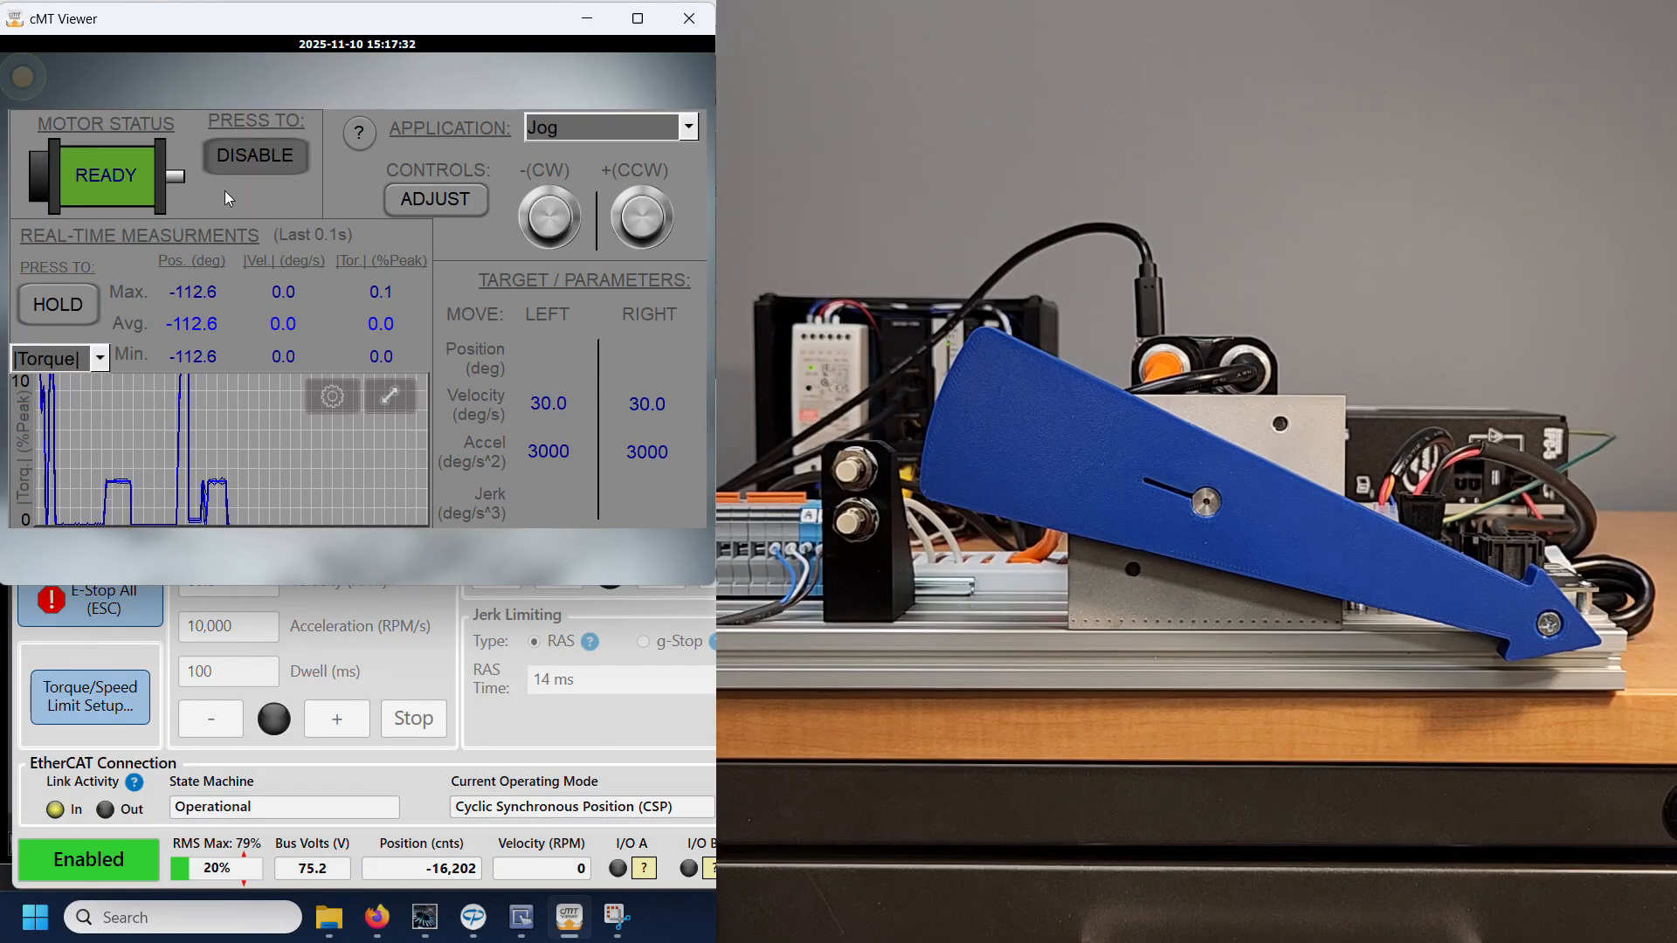
Step: Switch to ClearView and try to enter Full Access Mode while the drive is enabled
key(alt+Tab)
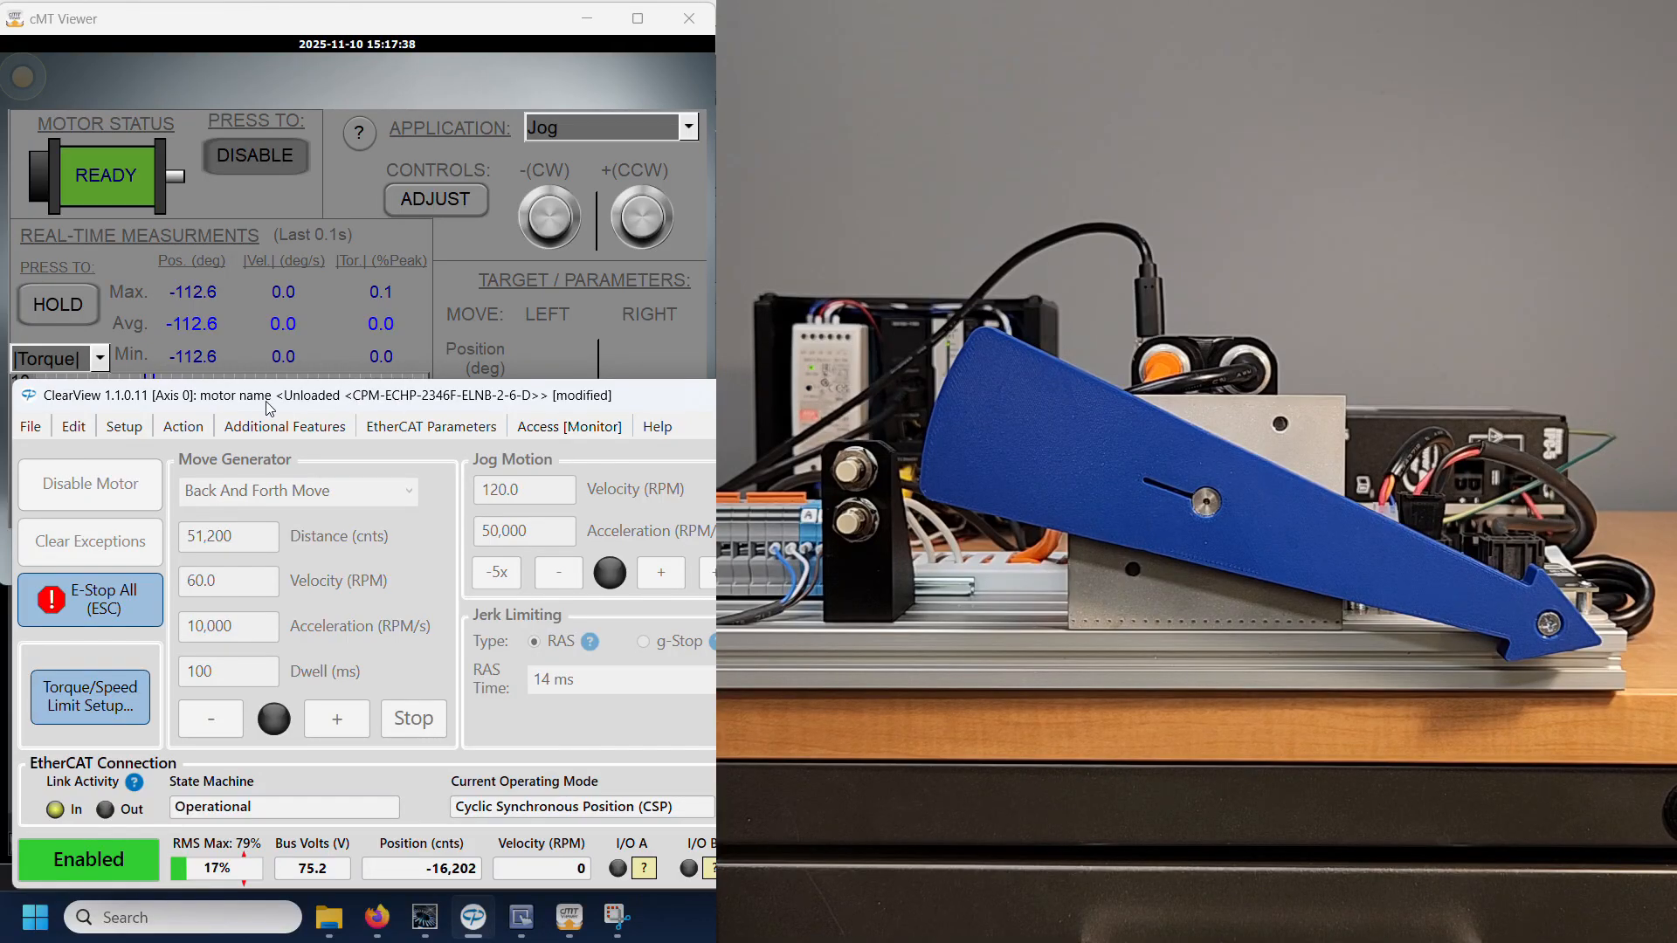
click(545, 432)
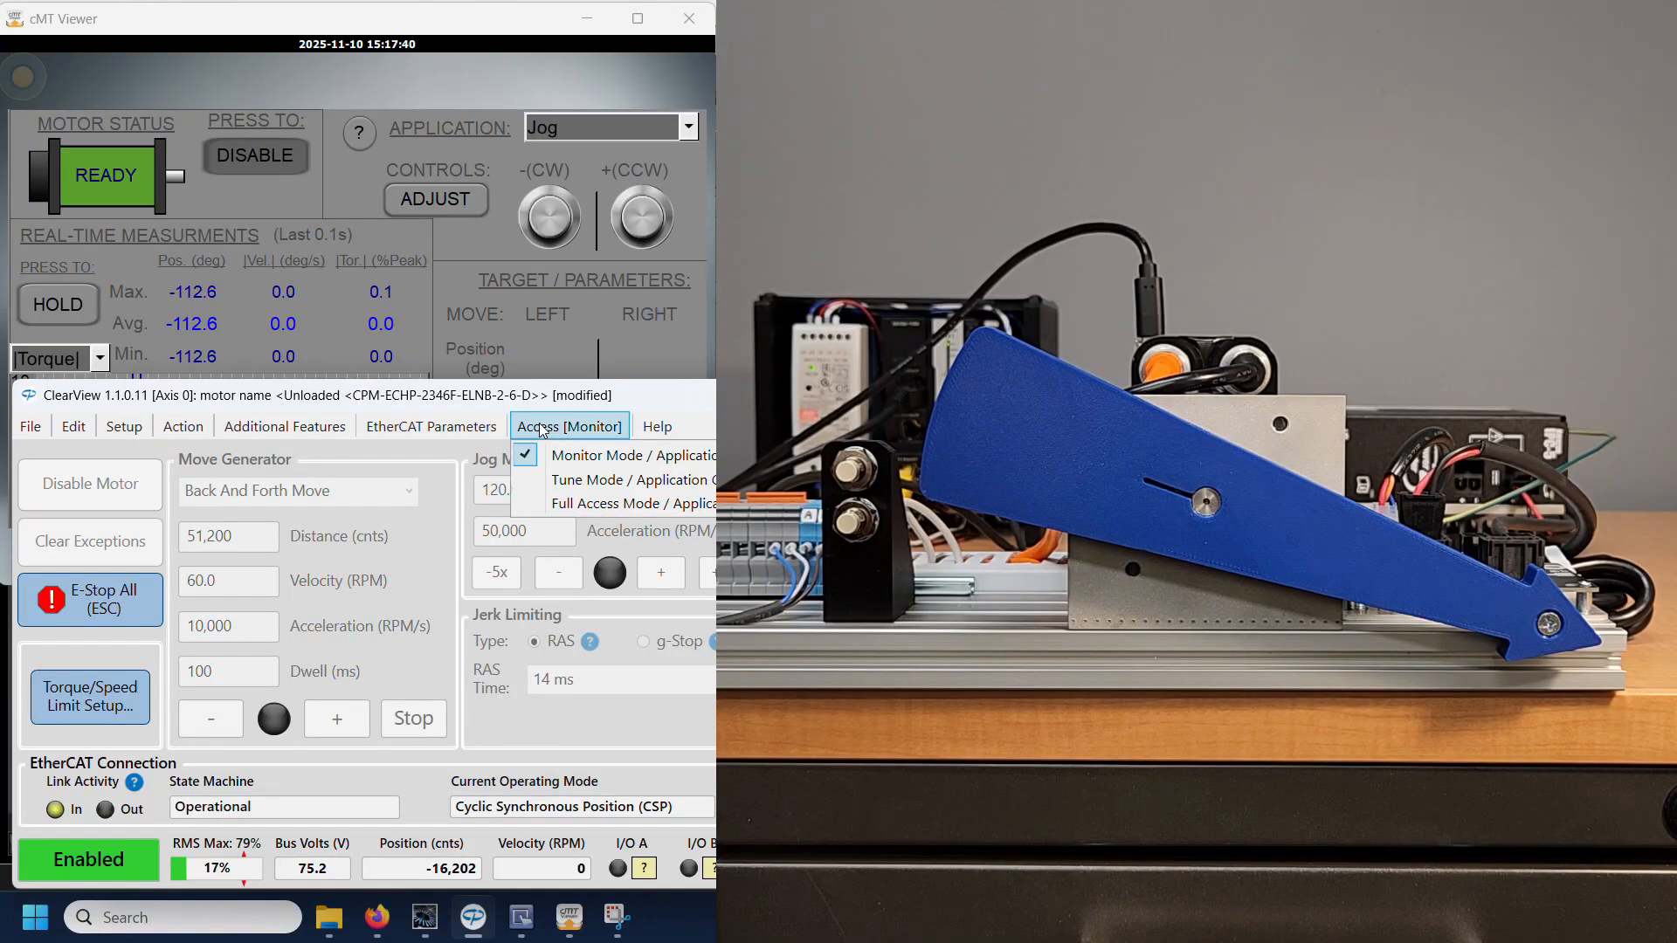
click(571, 505)
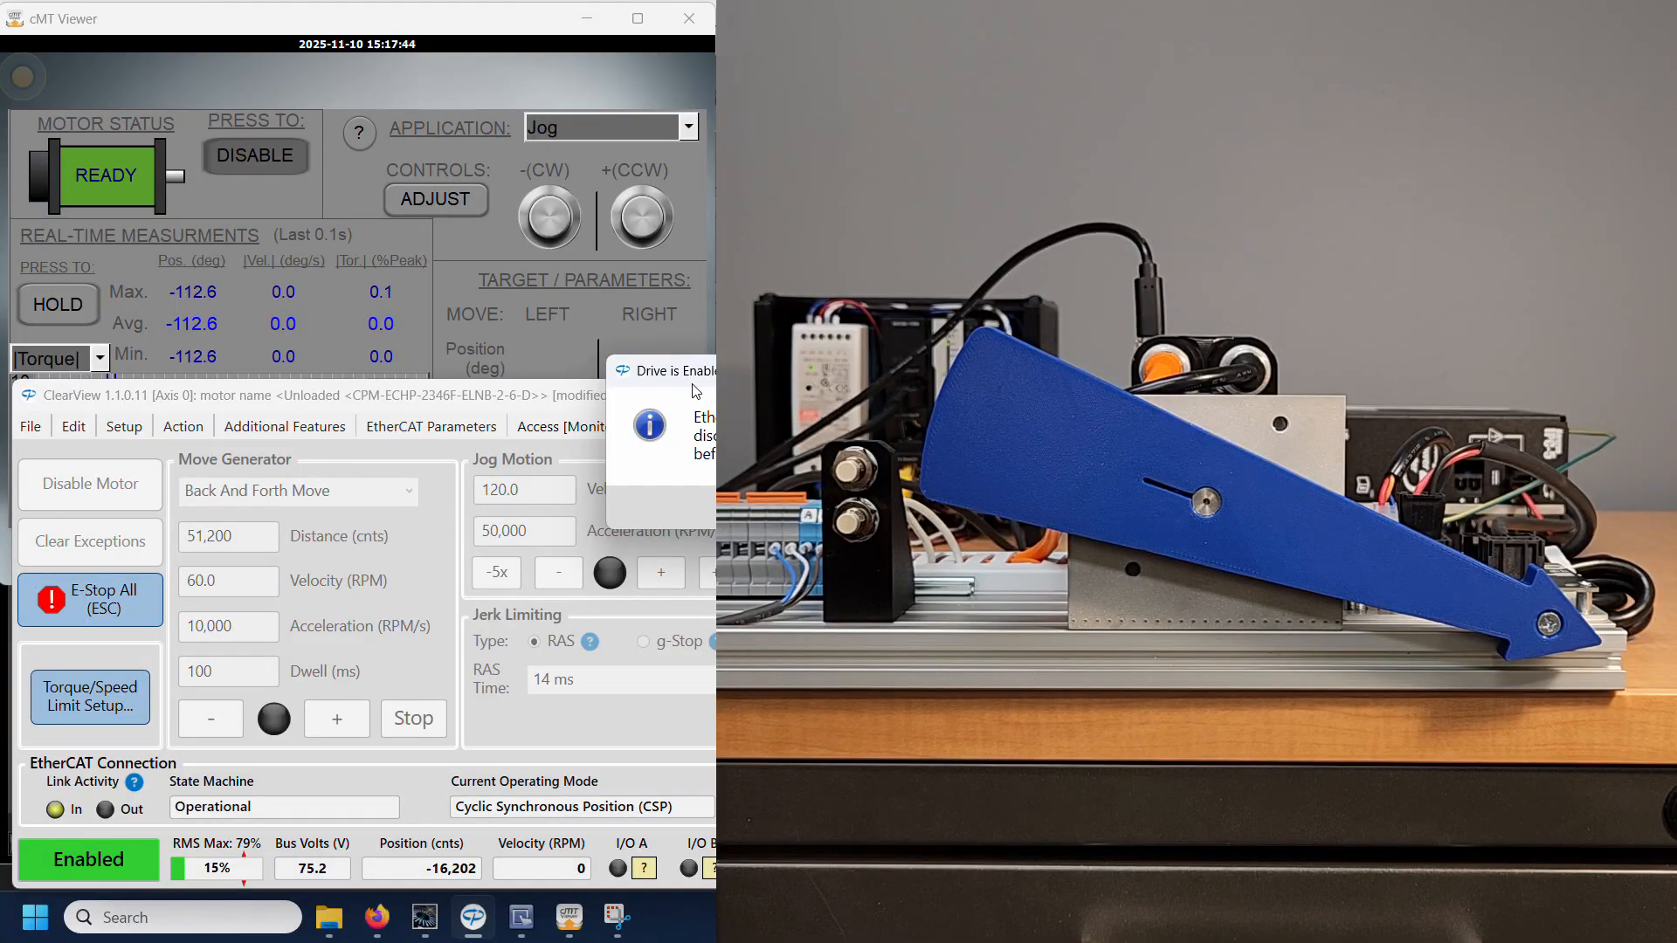
drag(783, 377, 150, 271)
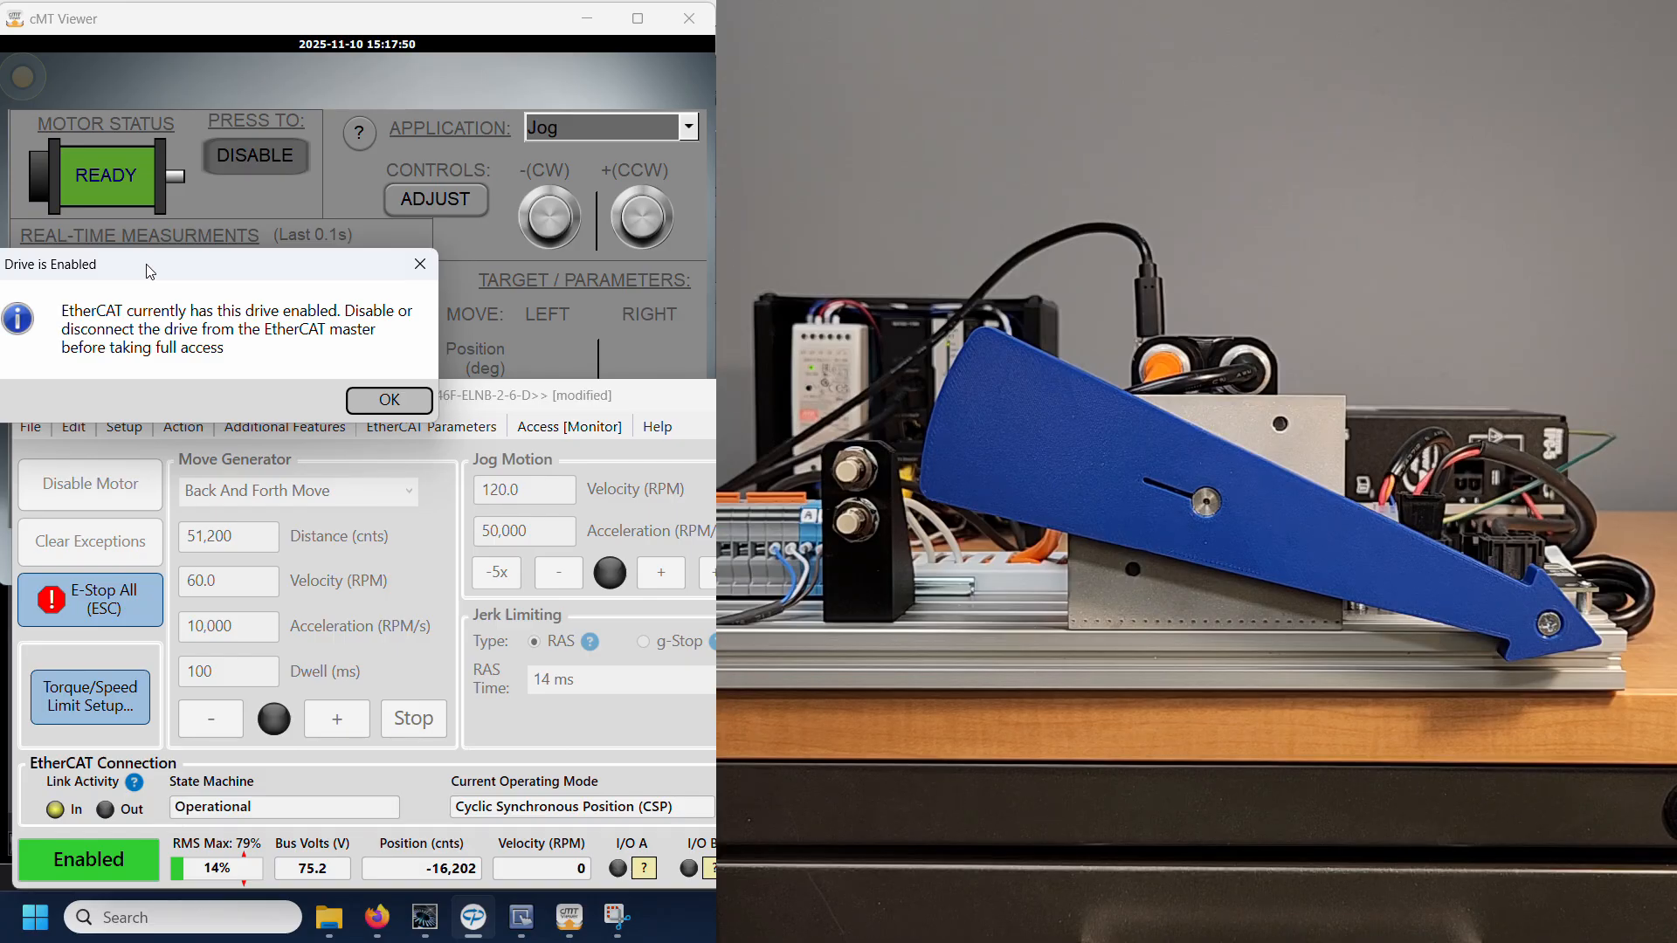
click(418, 265)
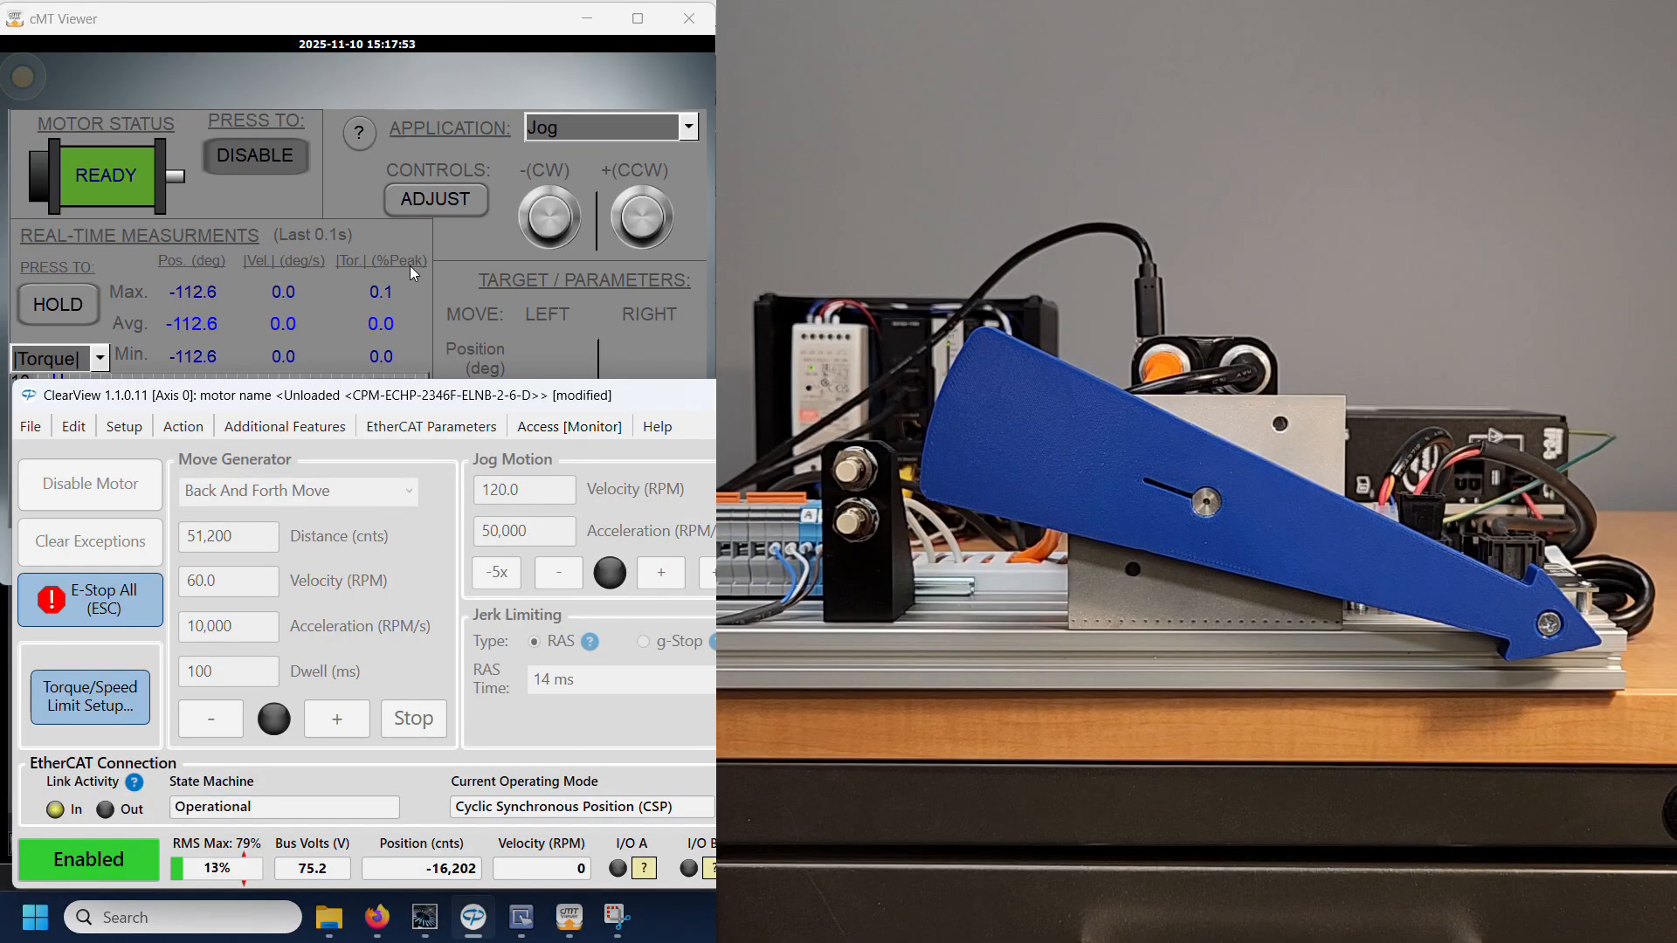
Step: Disable the motor from the cMT Viewer, and set ClearView's access to Full Access Mode
click(257, 160)
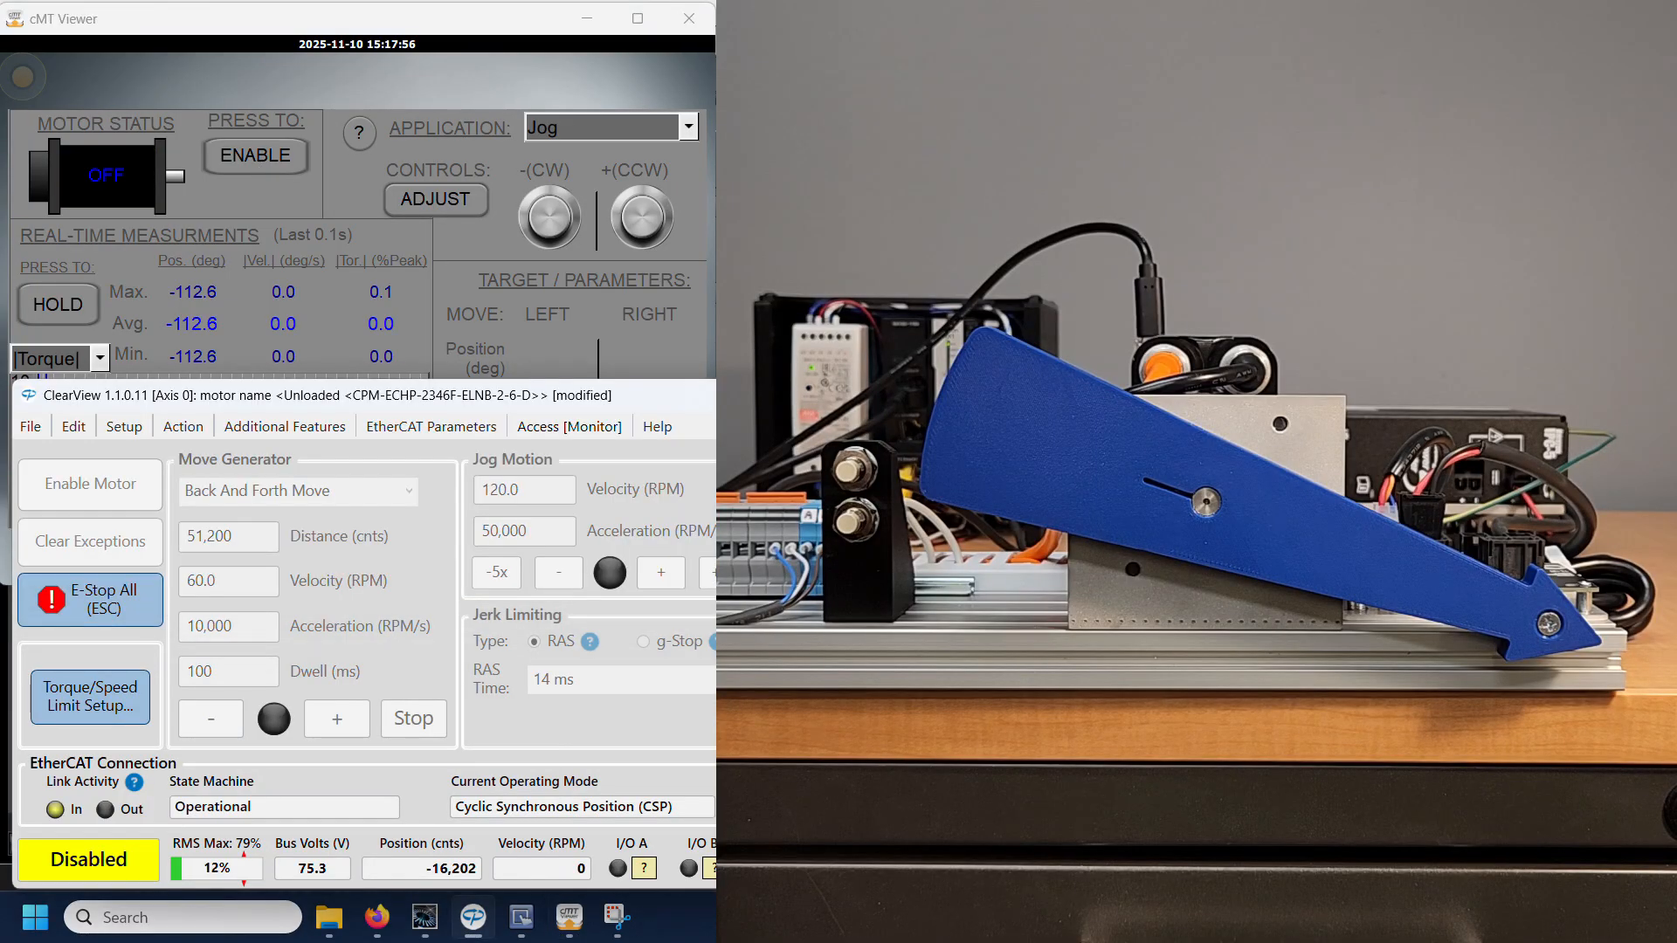
click(570, 429)
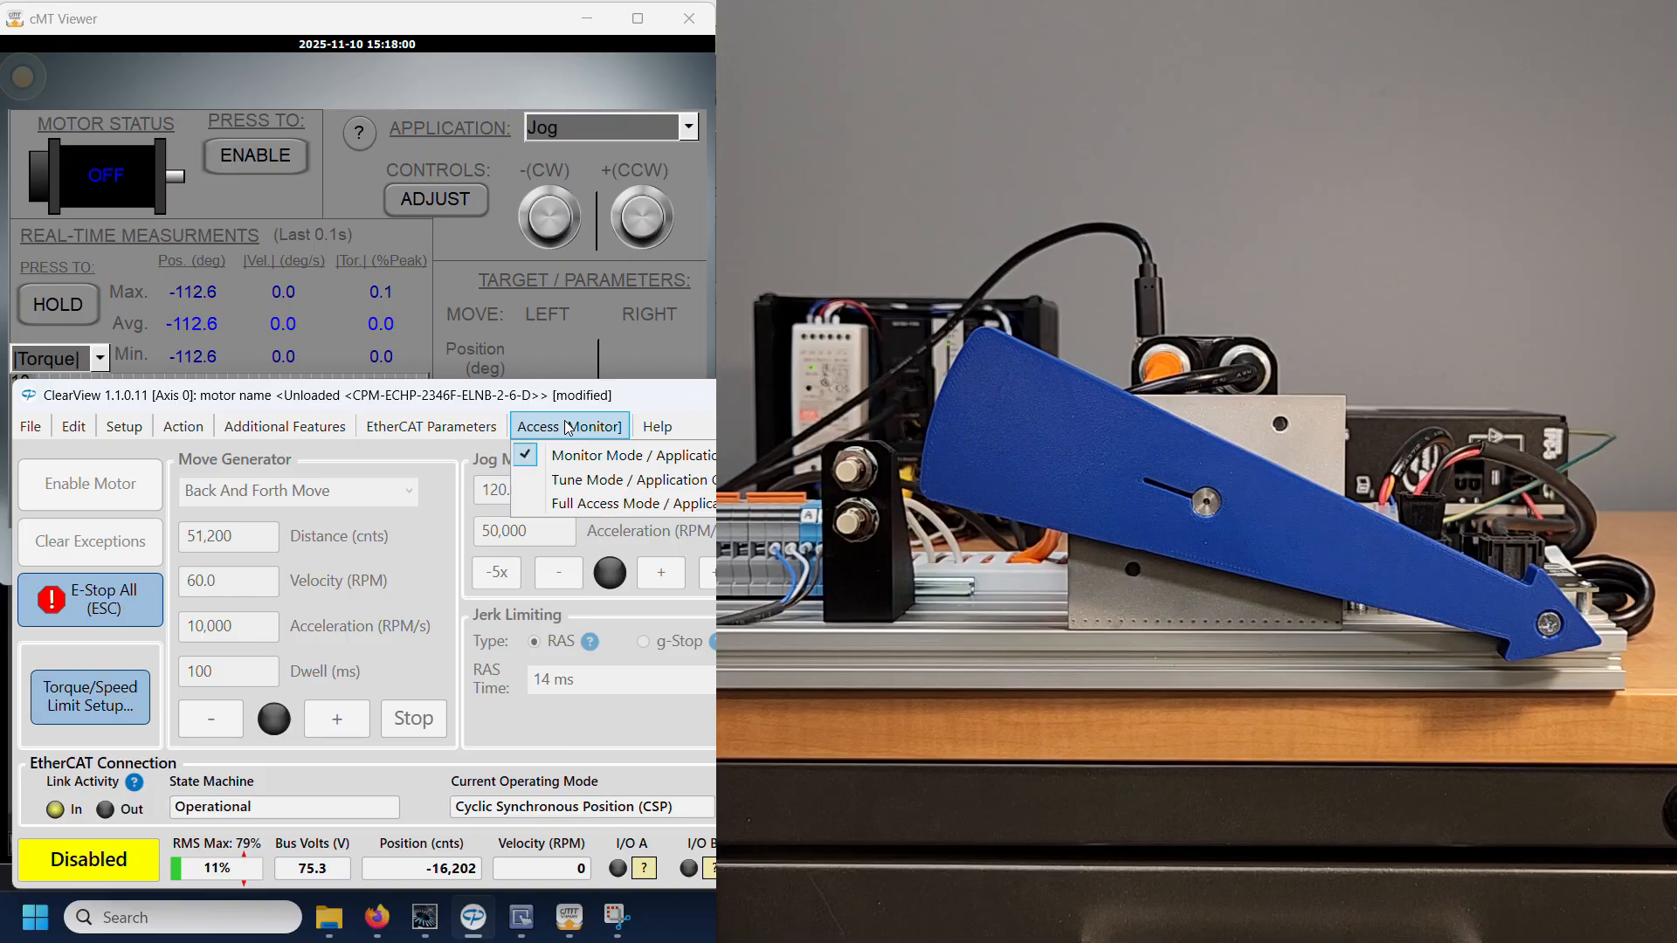
click(588, 506)
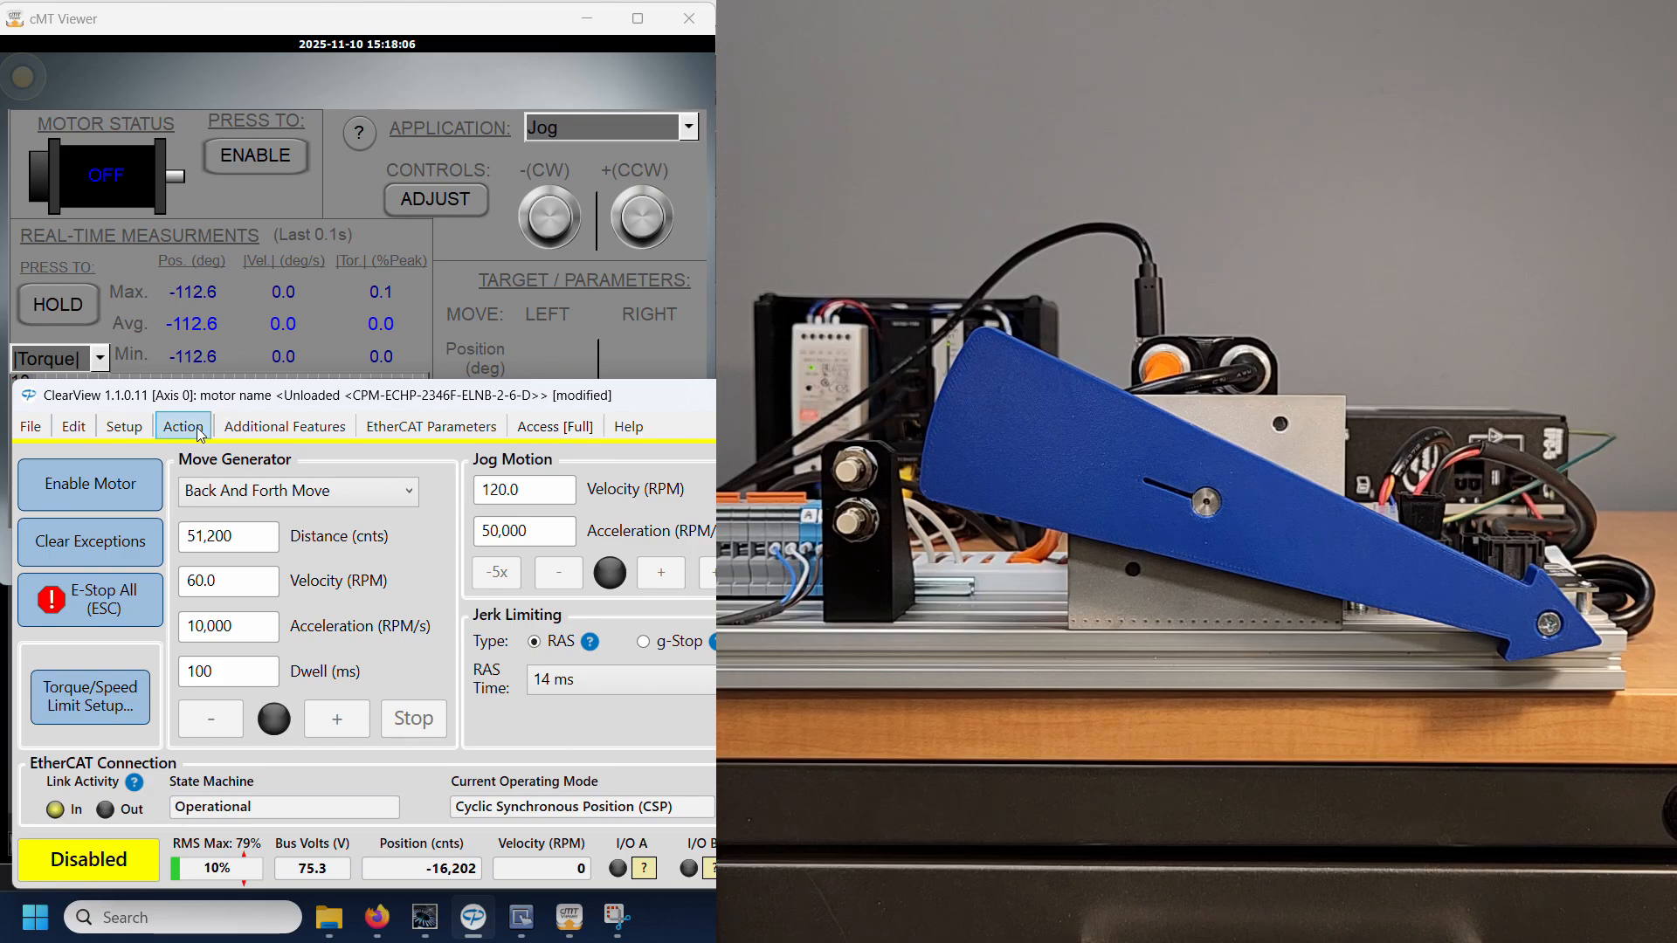
Step: Set the Following Error Limit to not shut down for excessive following error, and return ClearView's access to Monitor Mode
click(253, 429)
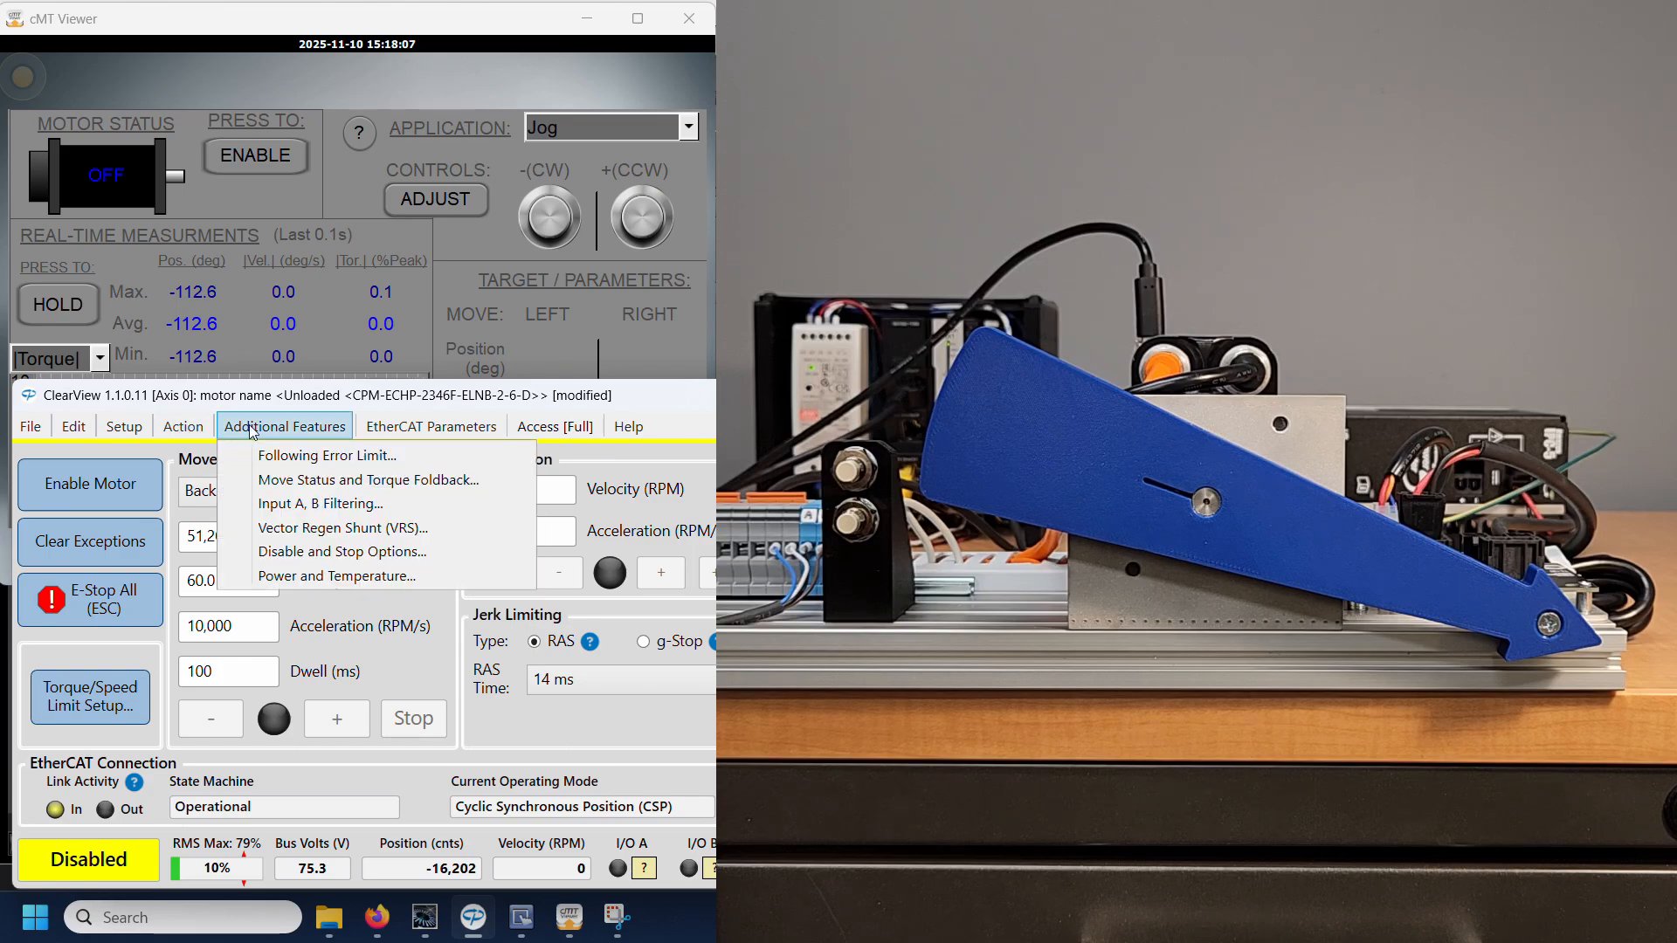
click(292, 456)
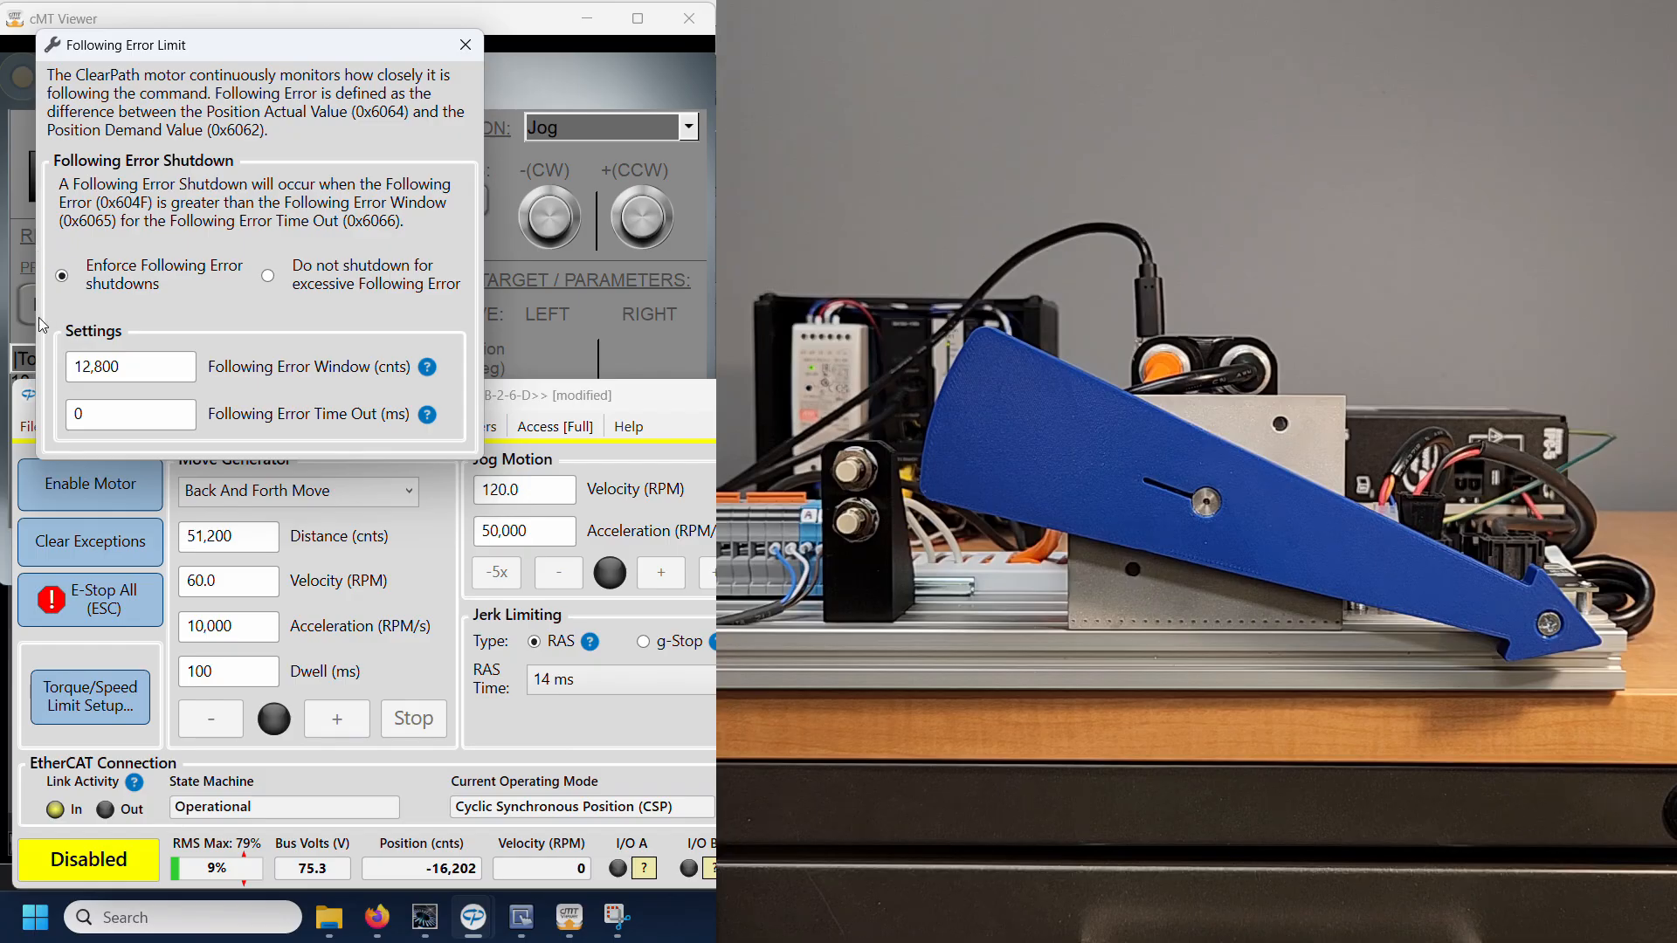
click(269, 277)
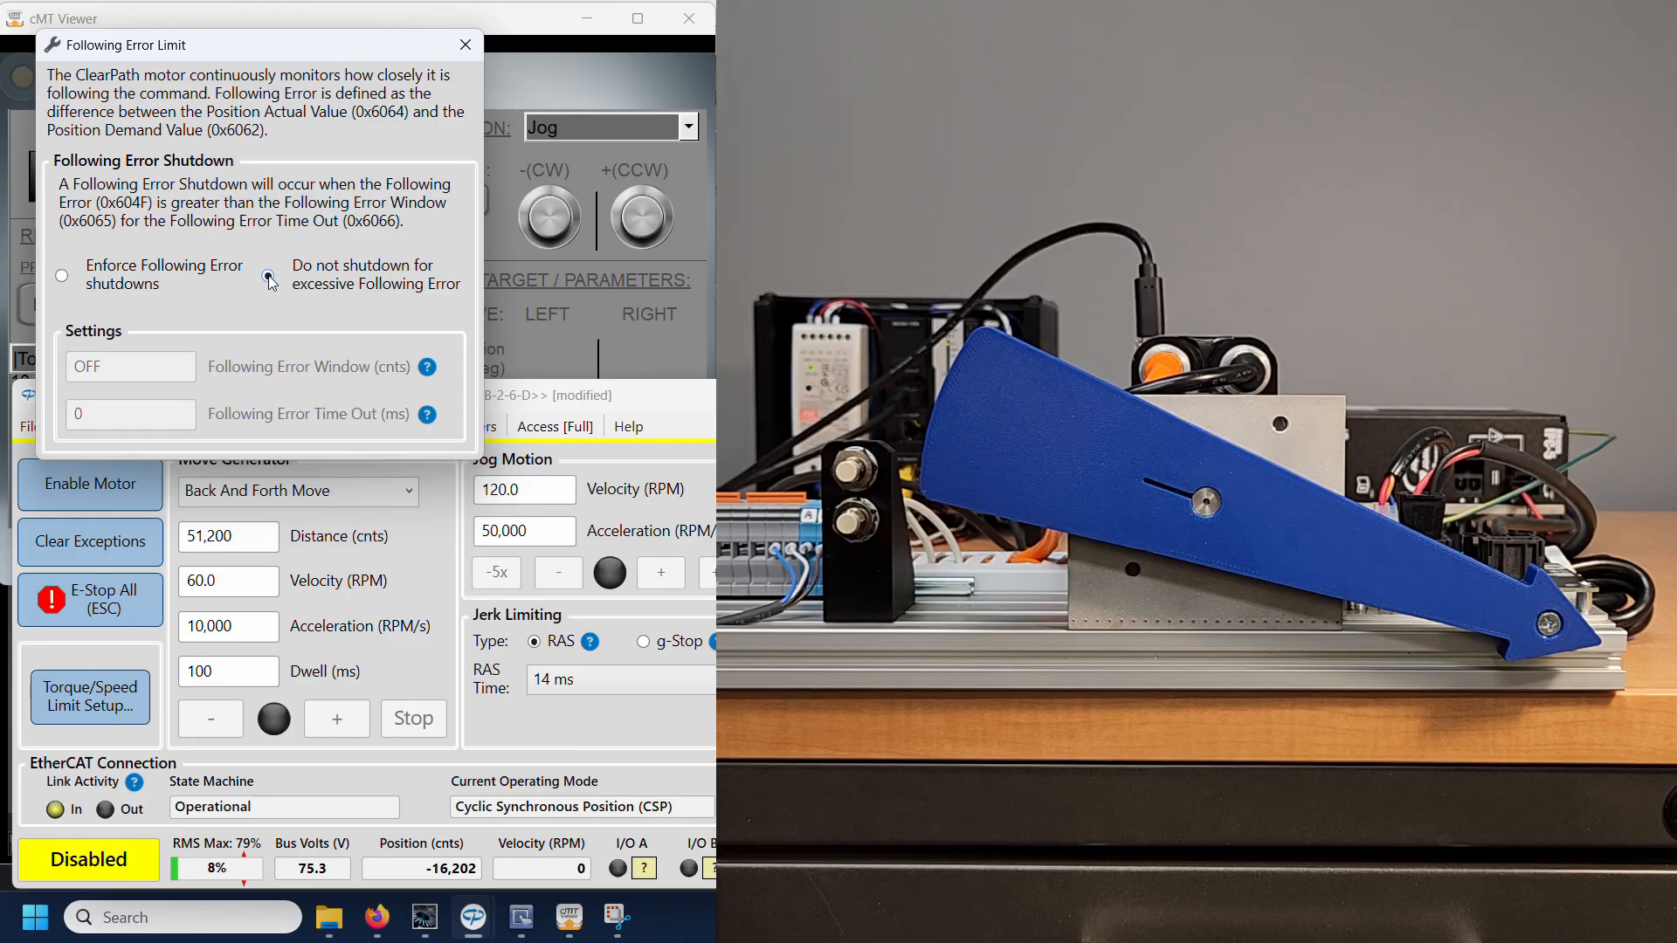
click(465, 45)
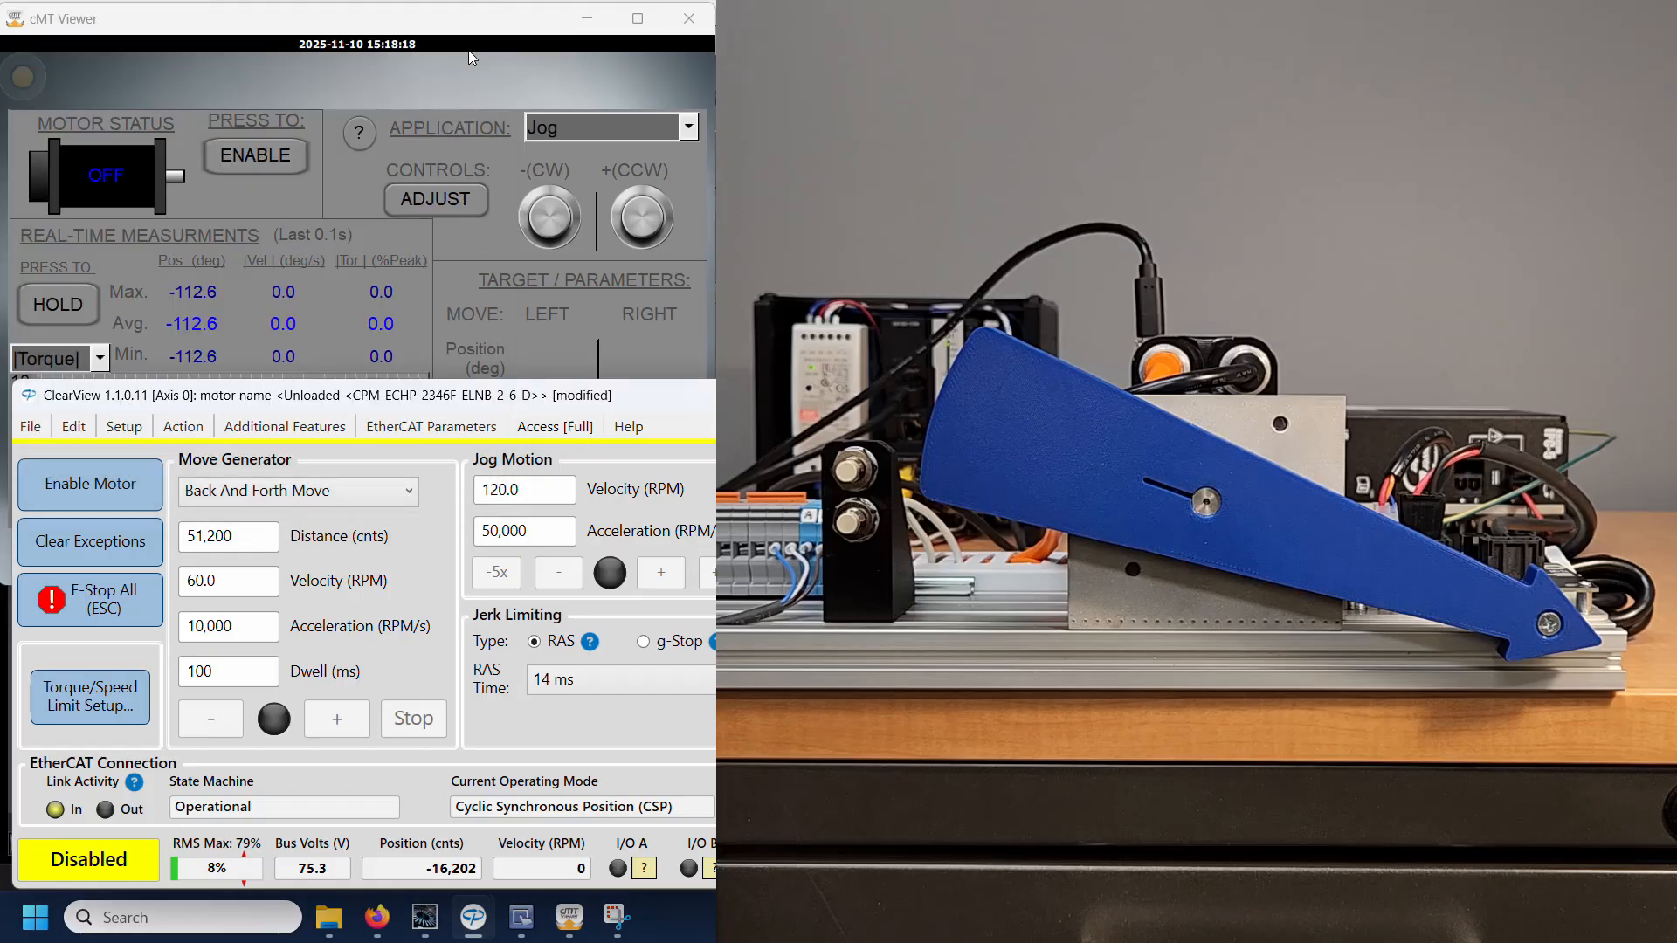
click(527, 428)
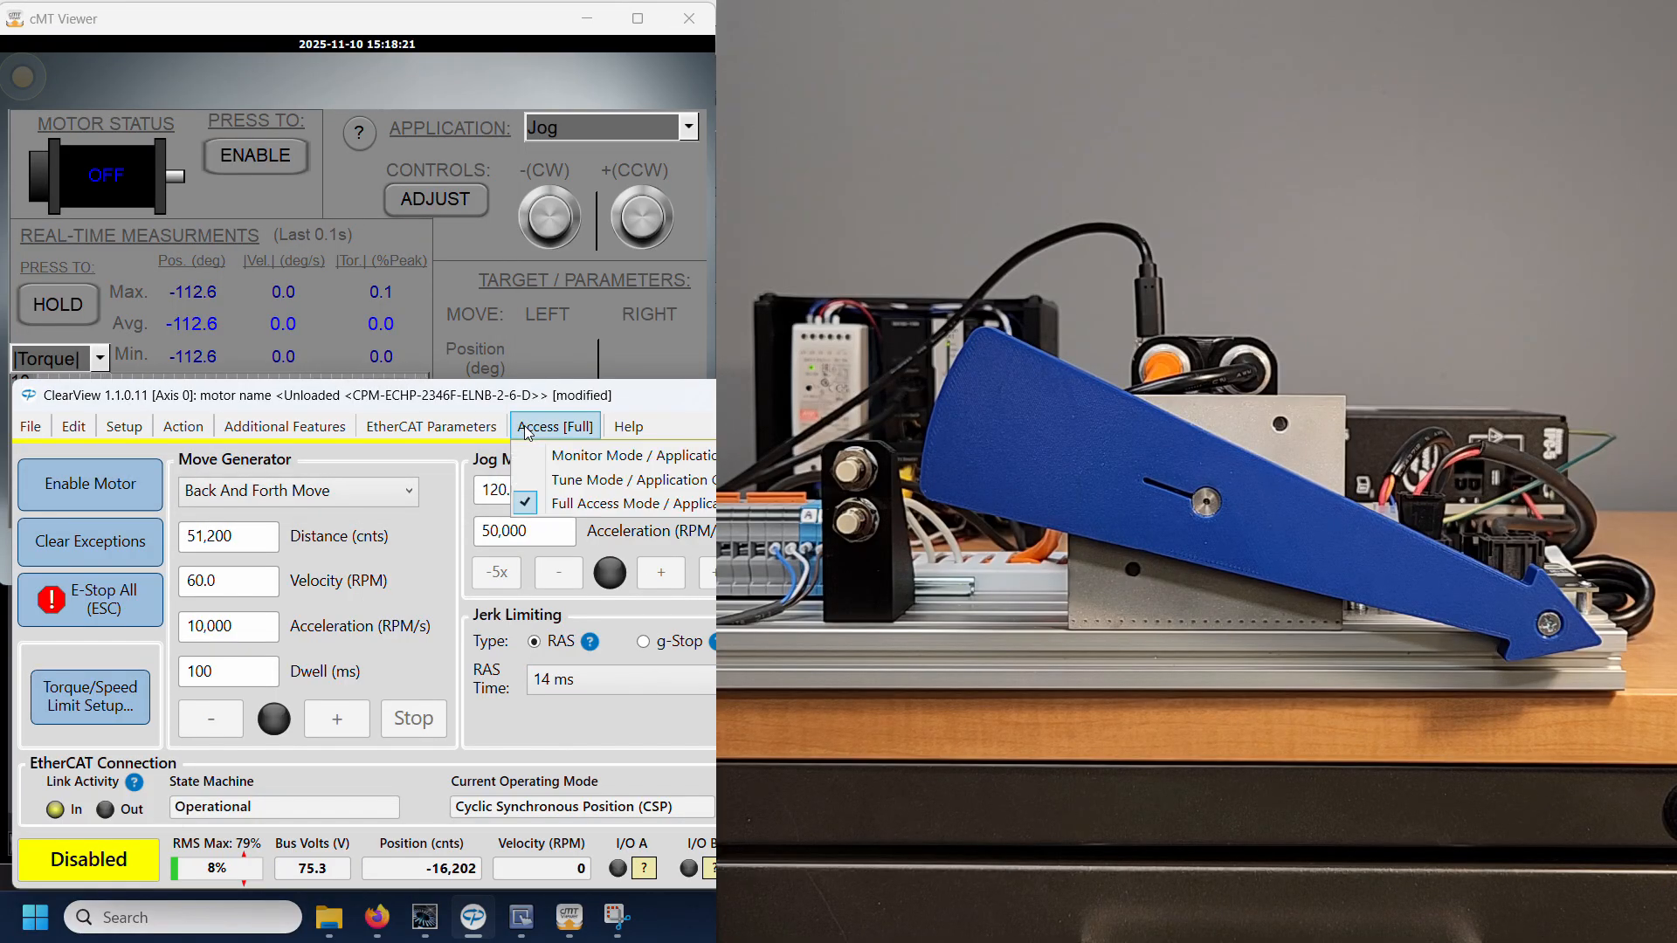
click(559, 456)
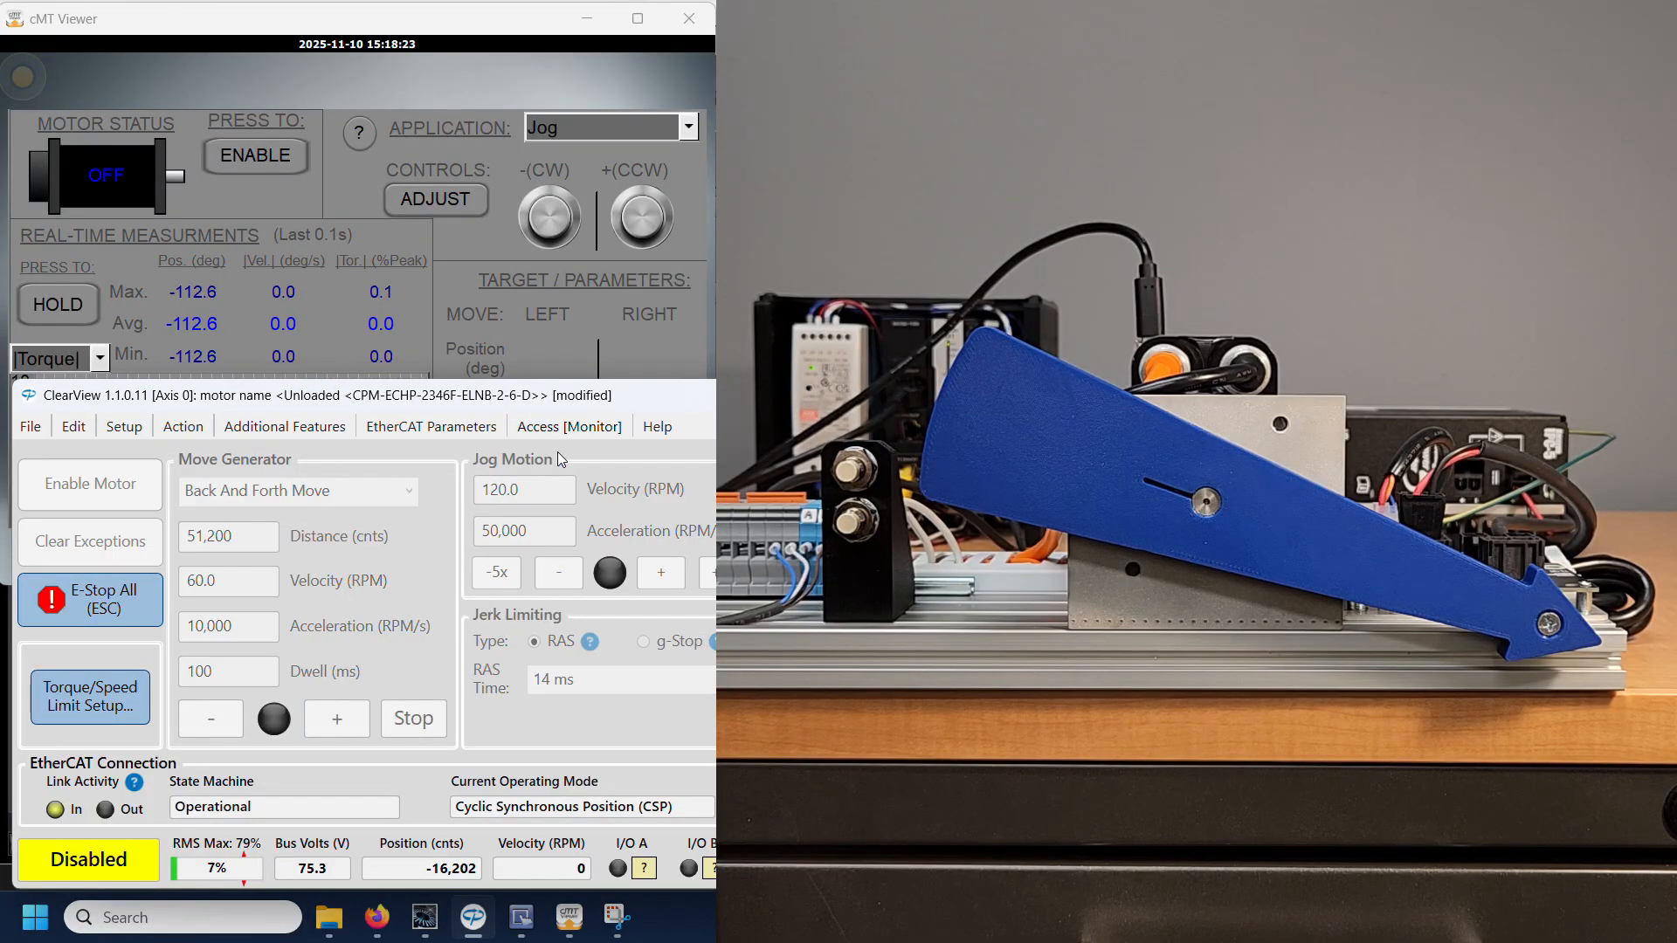
Step: Switch to the cMT Viewer, enable the motor for a test, and disable it again
click(292, 203)
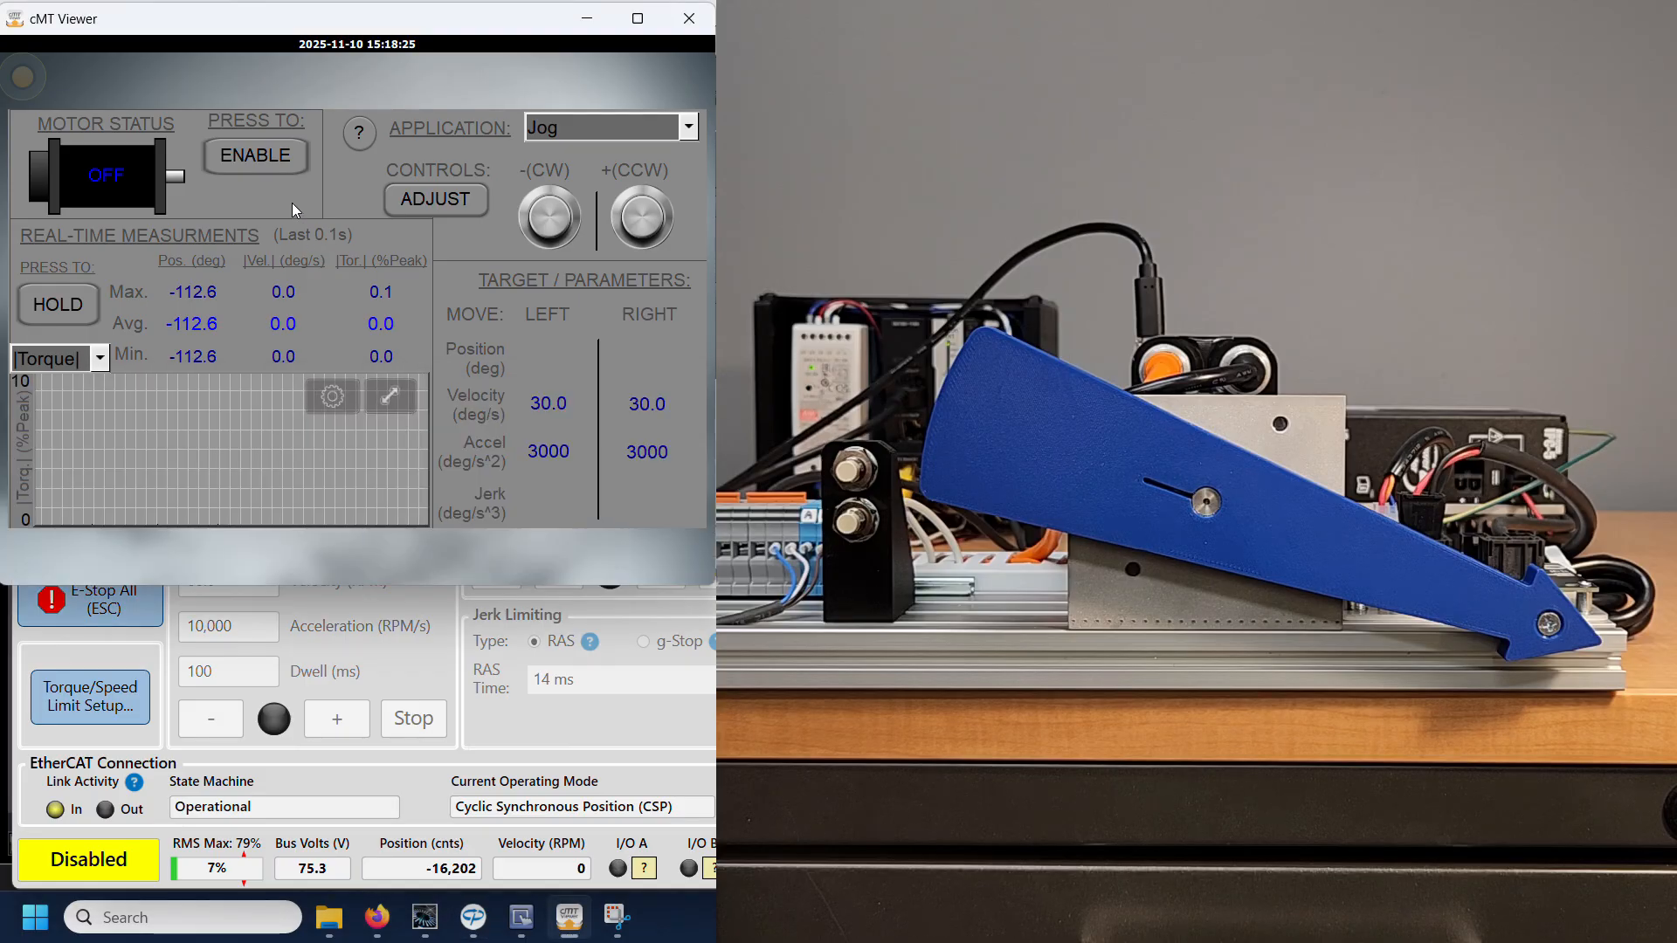
click(249, 163)
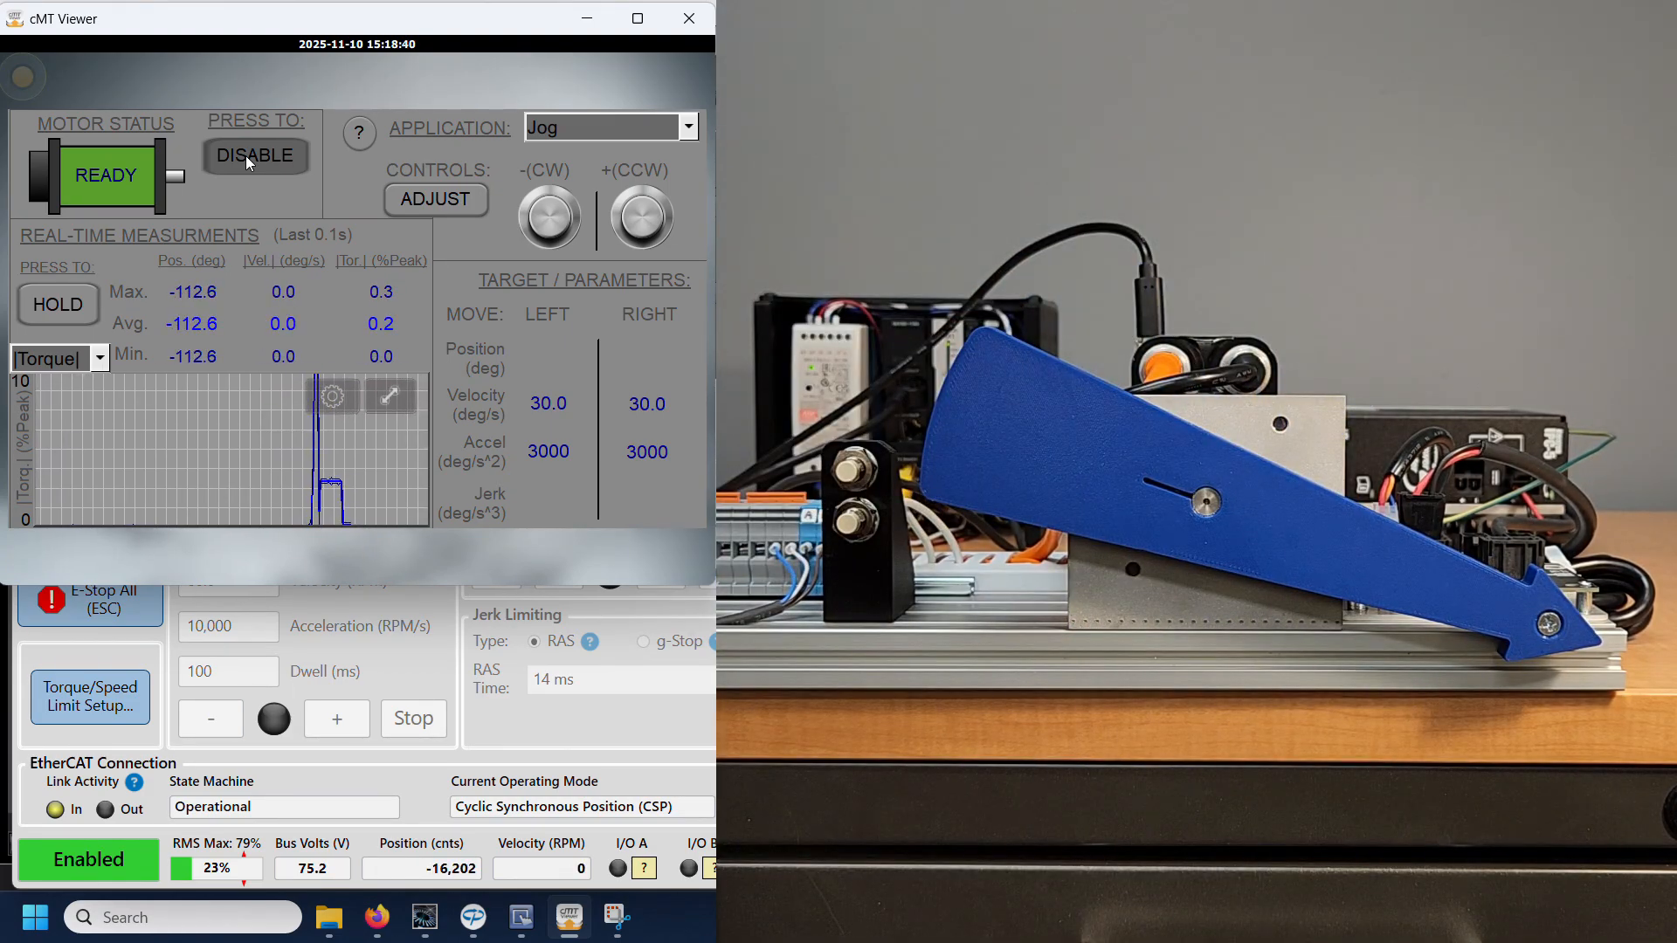
click(246, 157)
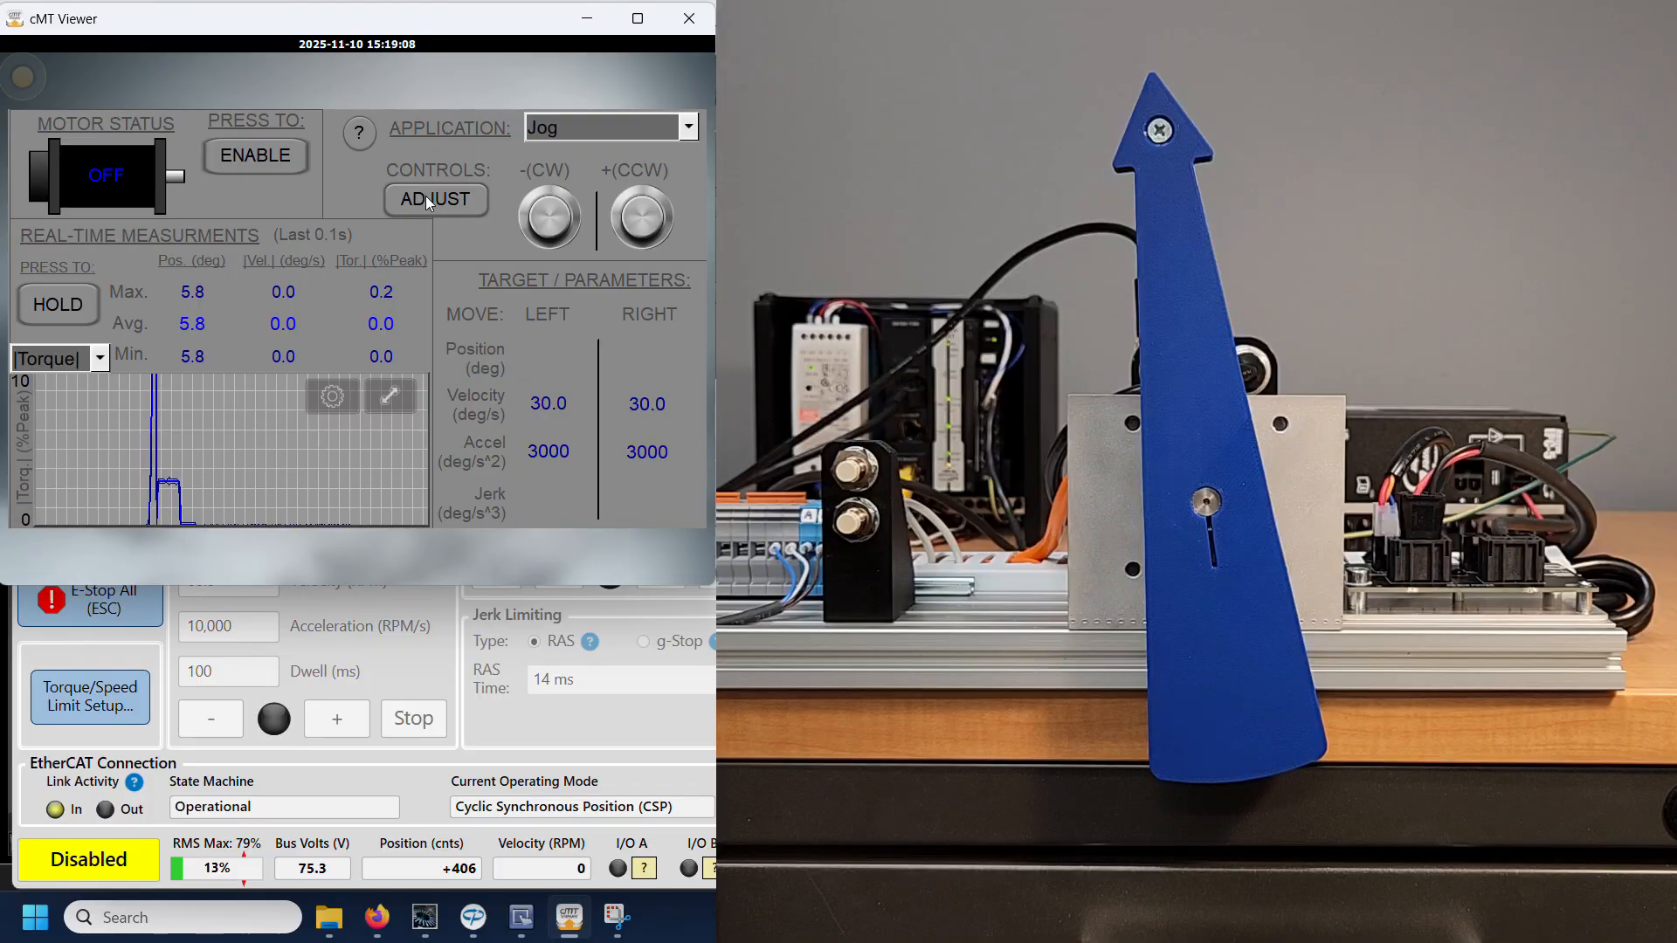
Step: Adjust the motion controls, setting the positive torque limit to 100.0 and the stroke time to 3.00 s
click(428, 199)
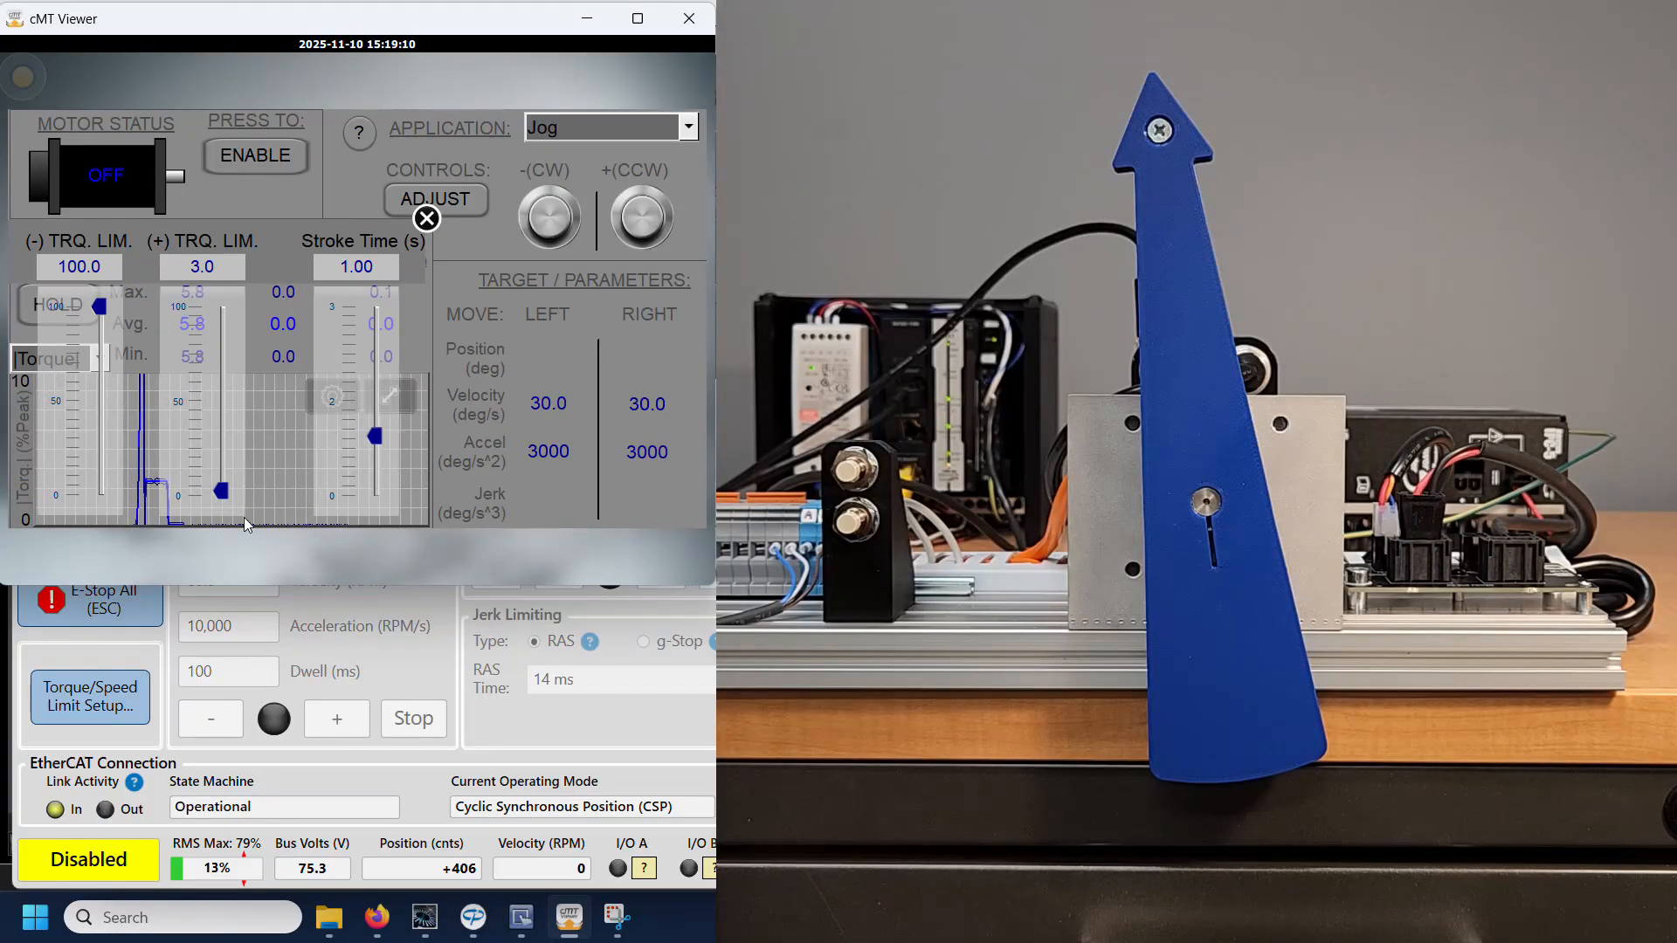
drag(223, 496, 221, 307)
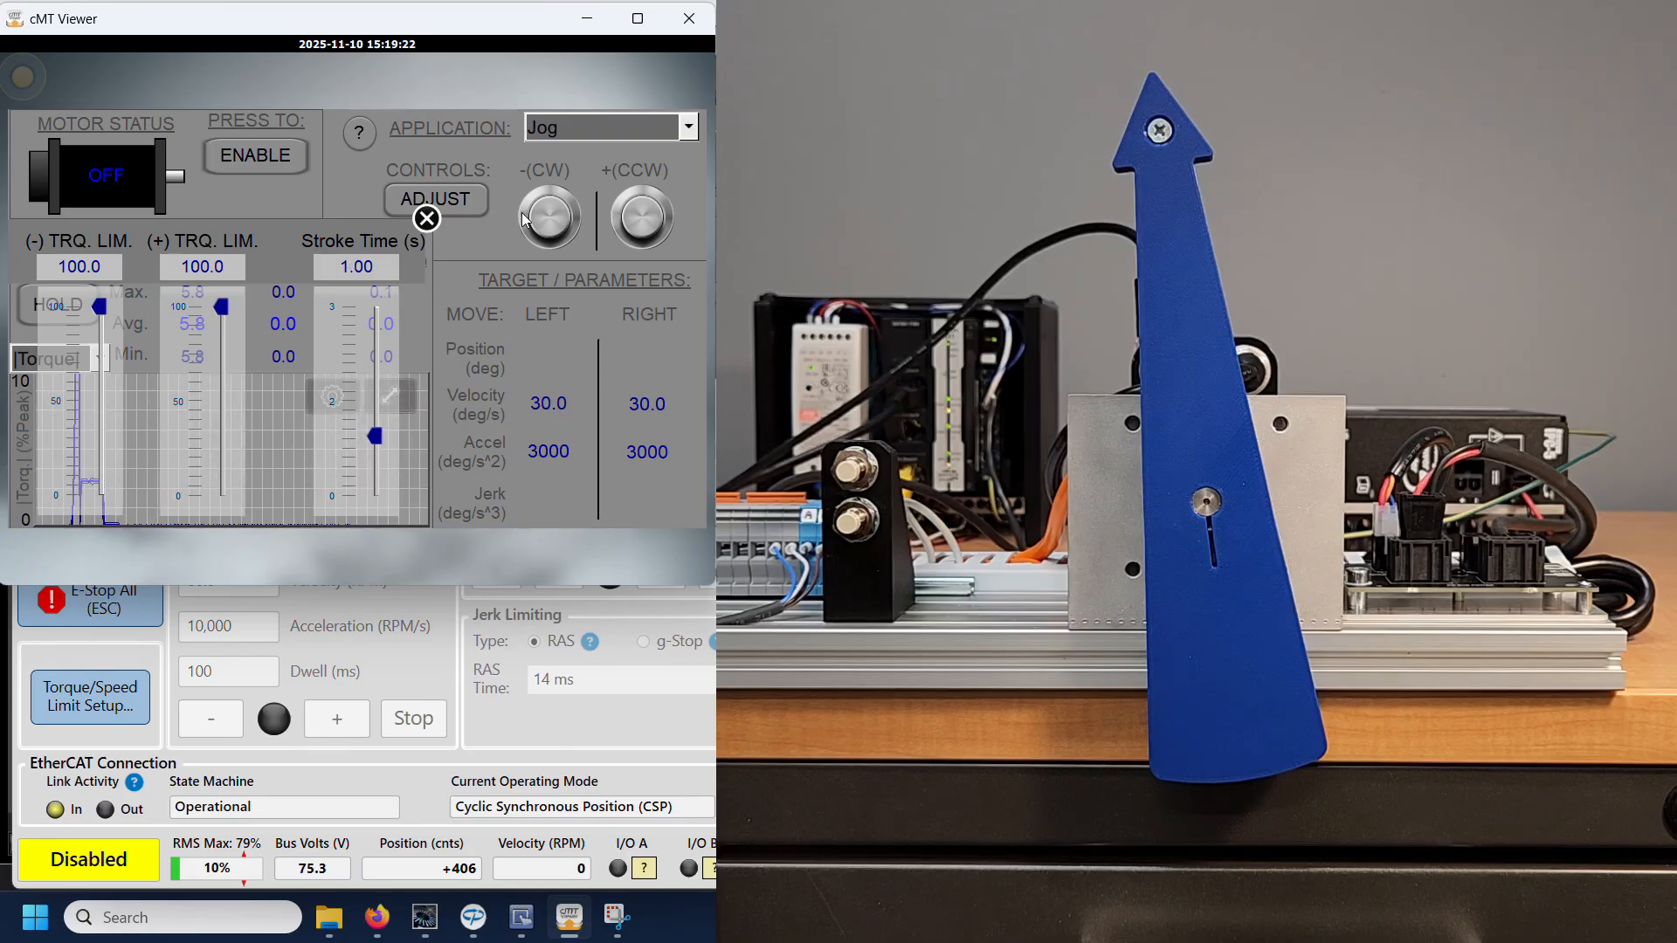
click(597, 124)
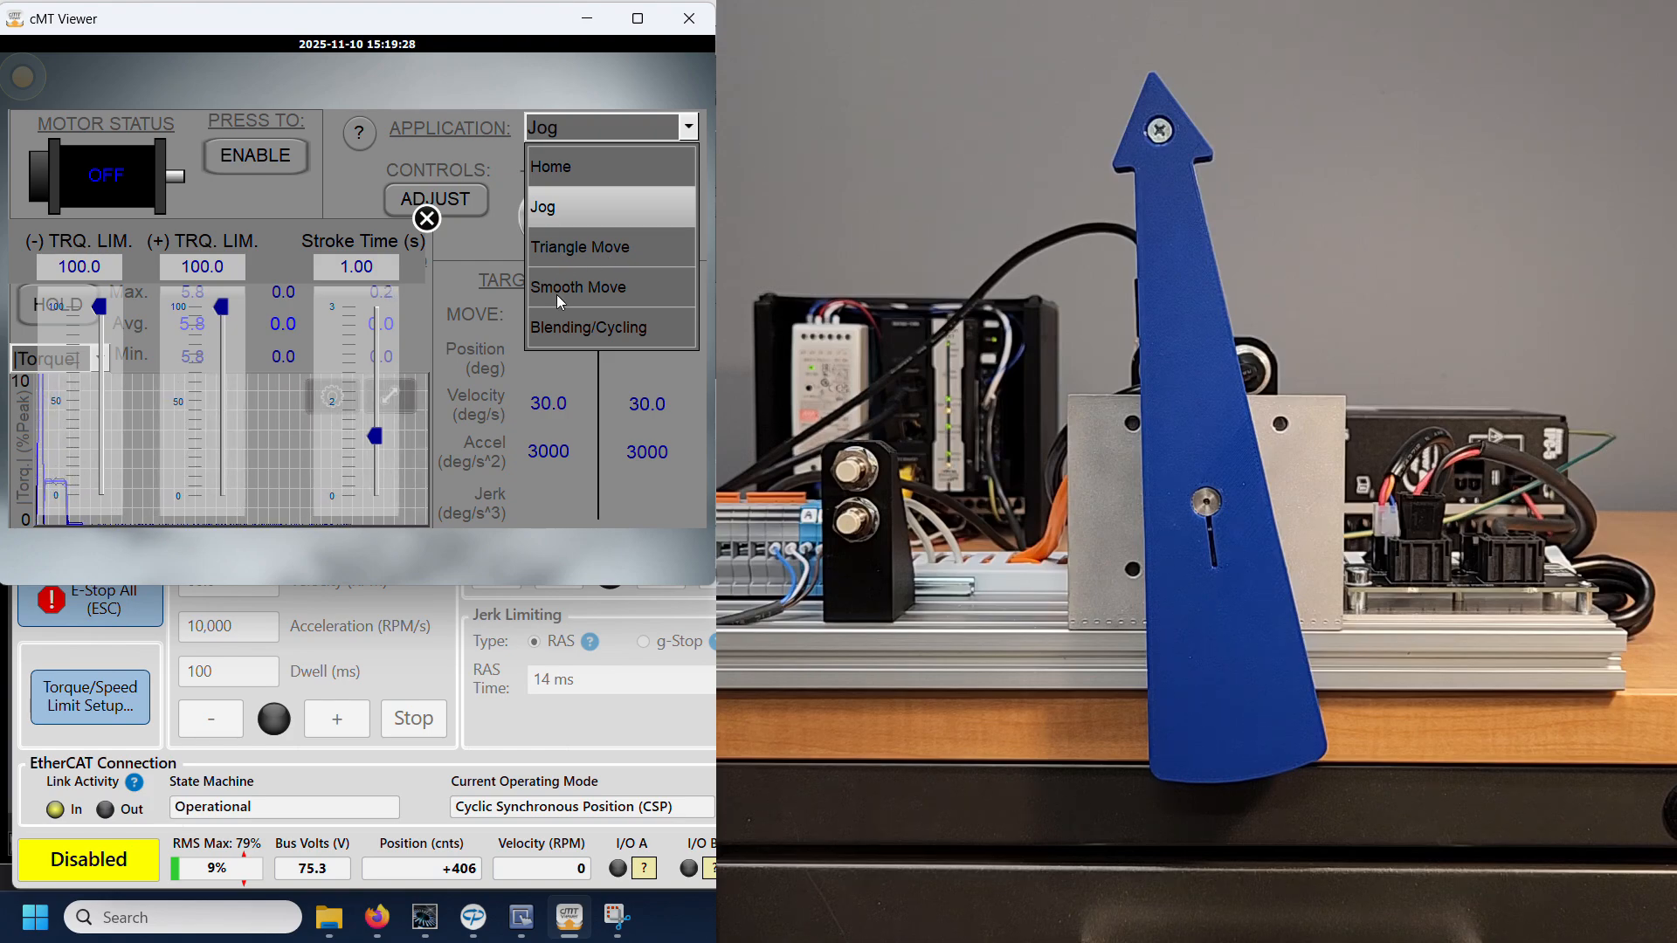
click(385, 443)
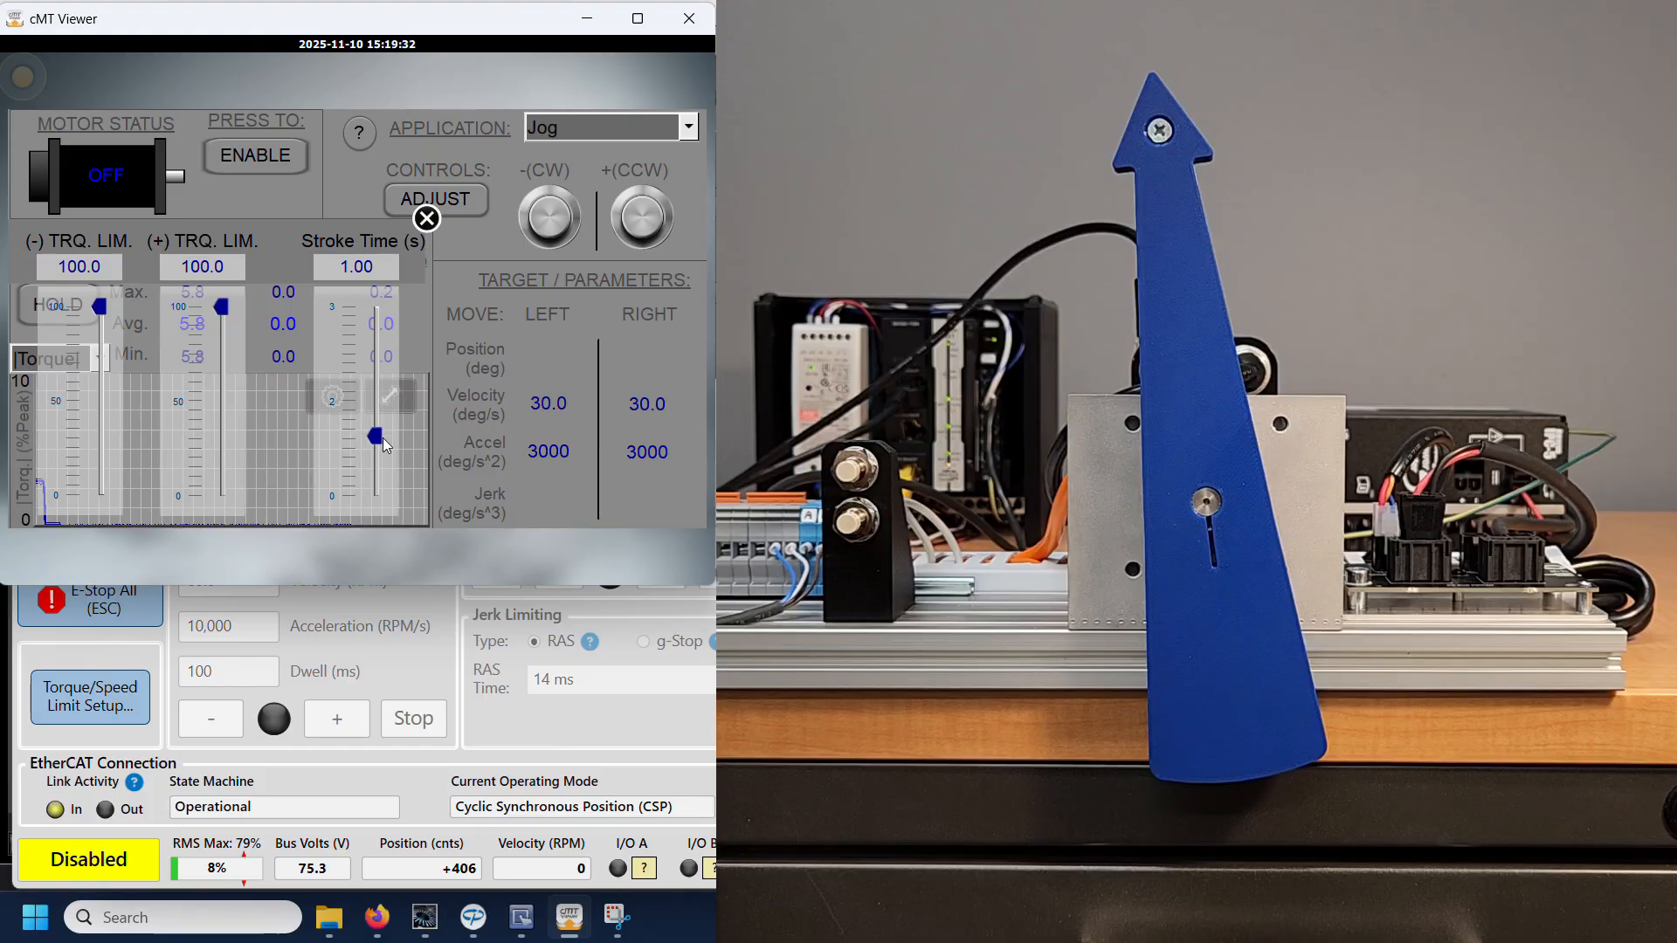
drag(385, 444, 388, 293)
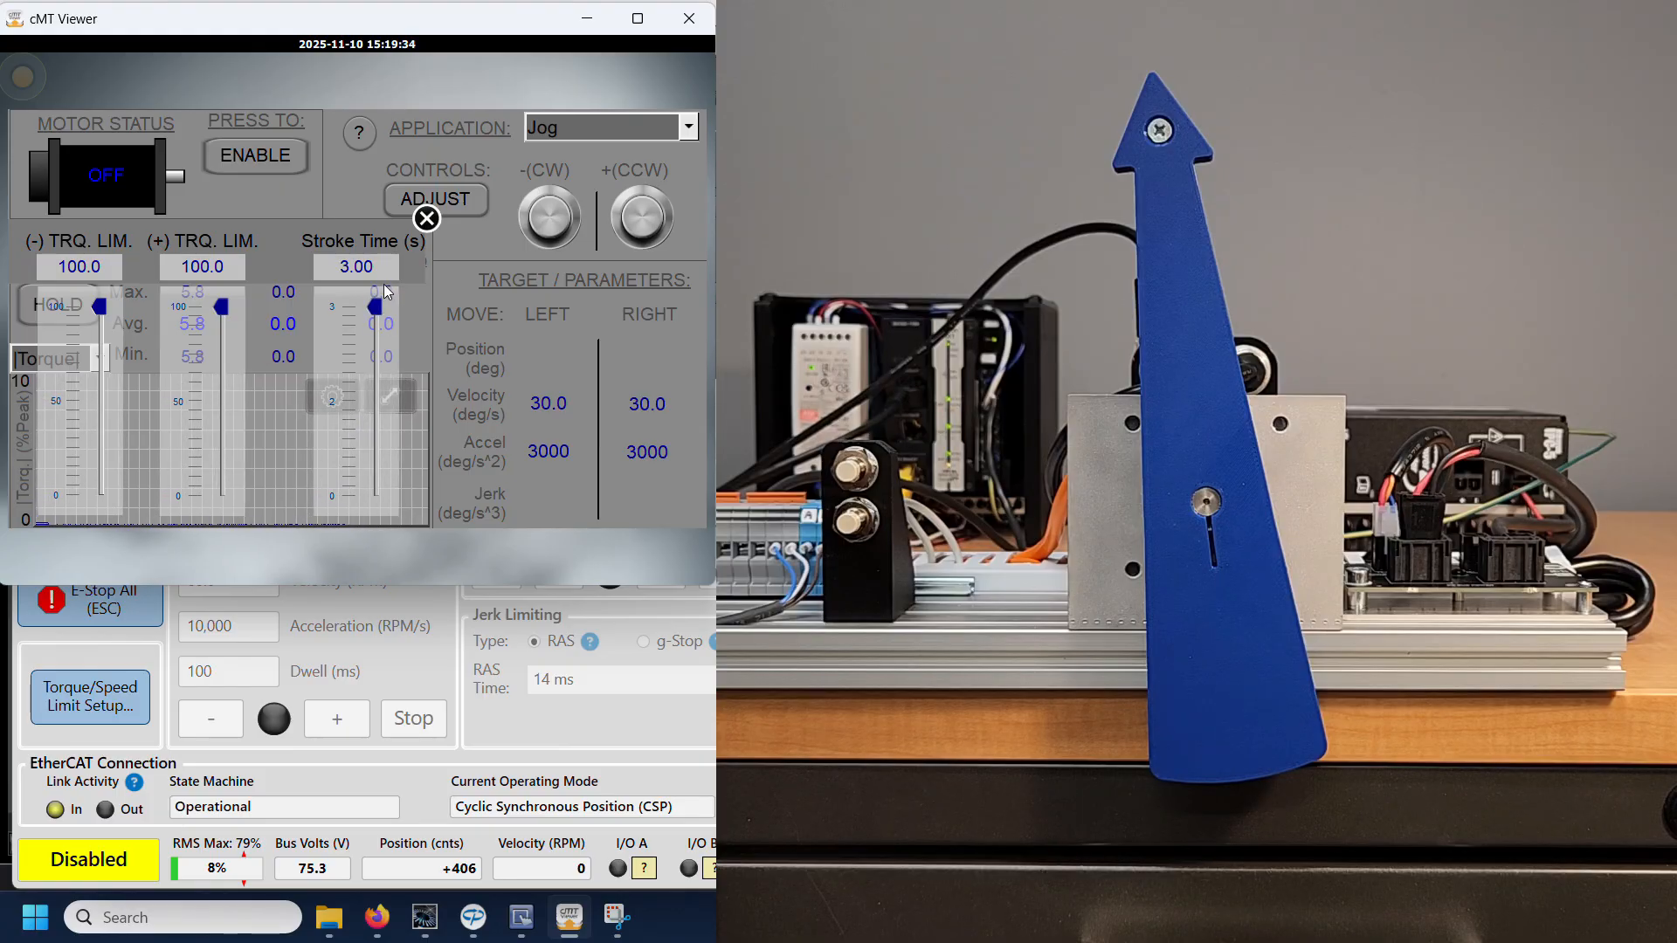
click(427, 220)
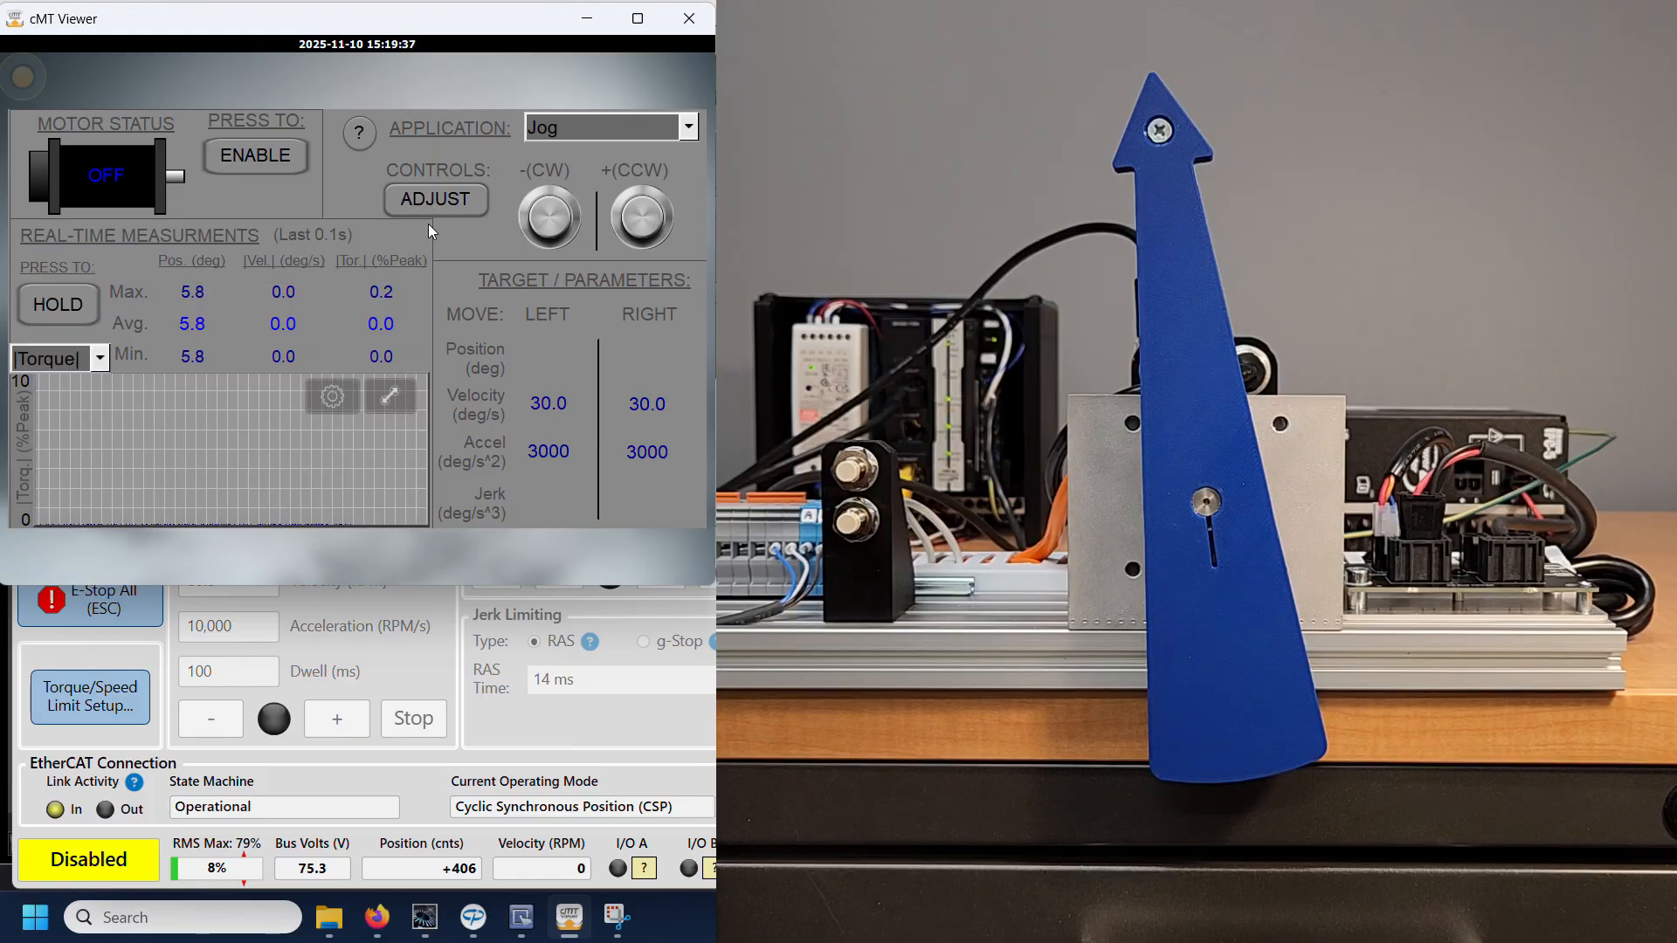
Step: Choose the Home application, enable the motor, and re-home the axis
click(630, 124)
click(610, 249)
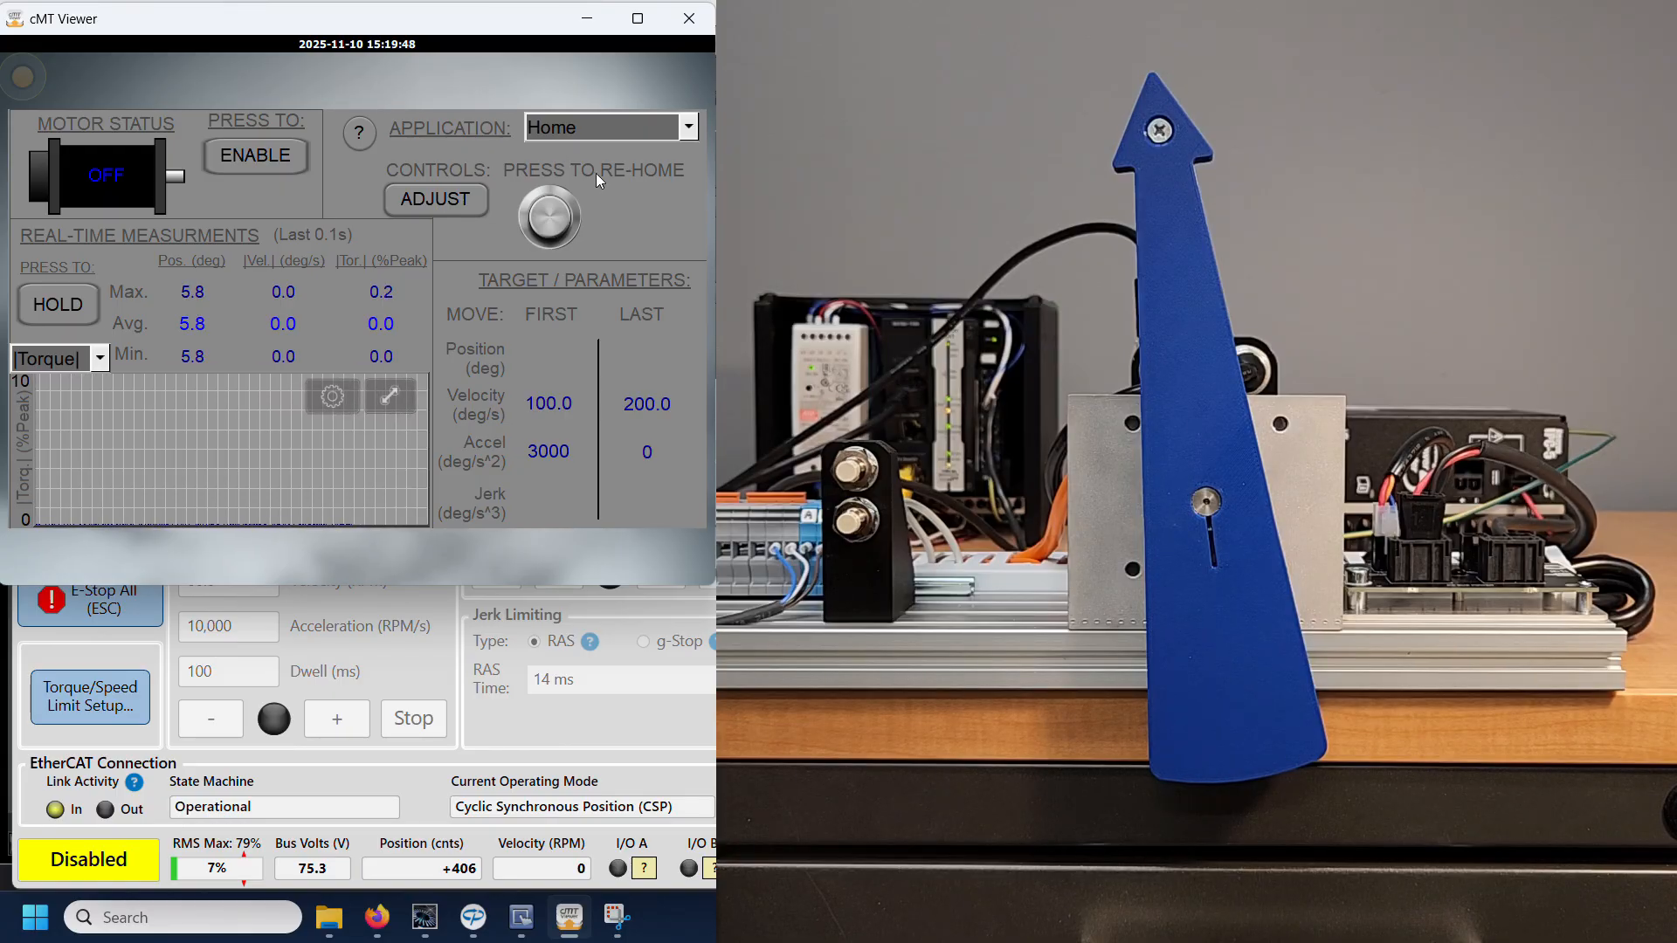
click(264, 155)
click(549, 217)
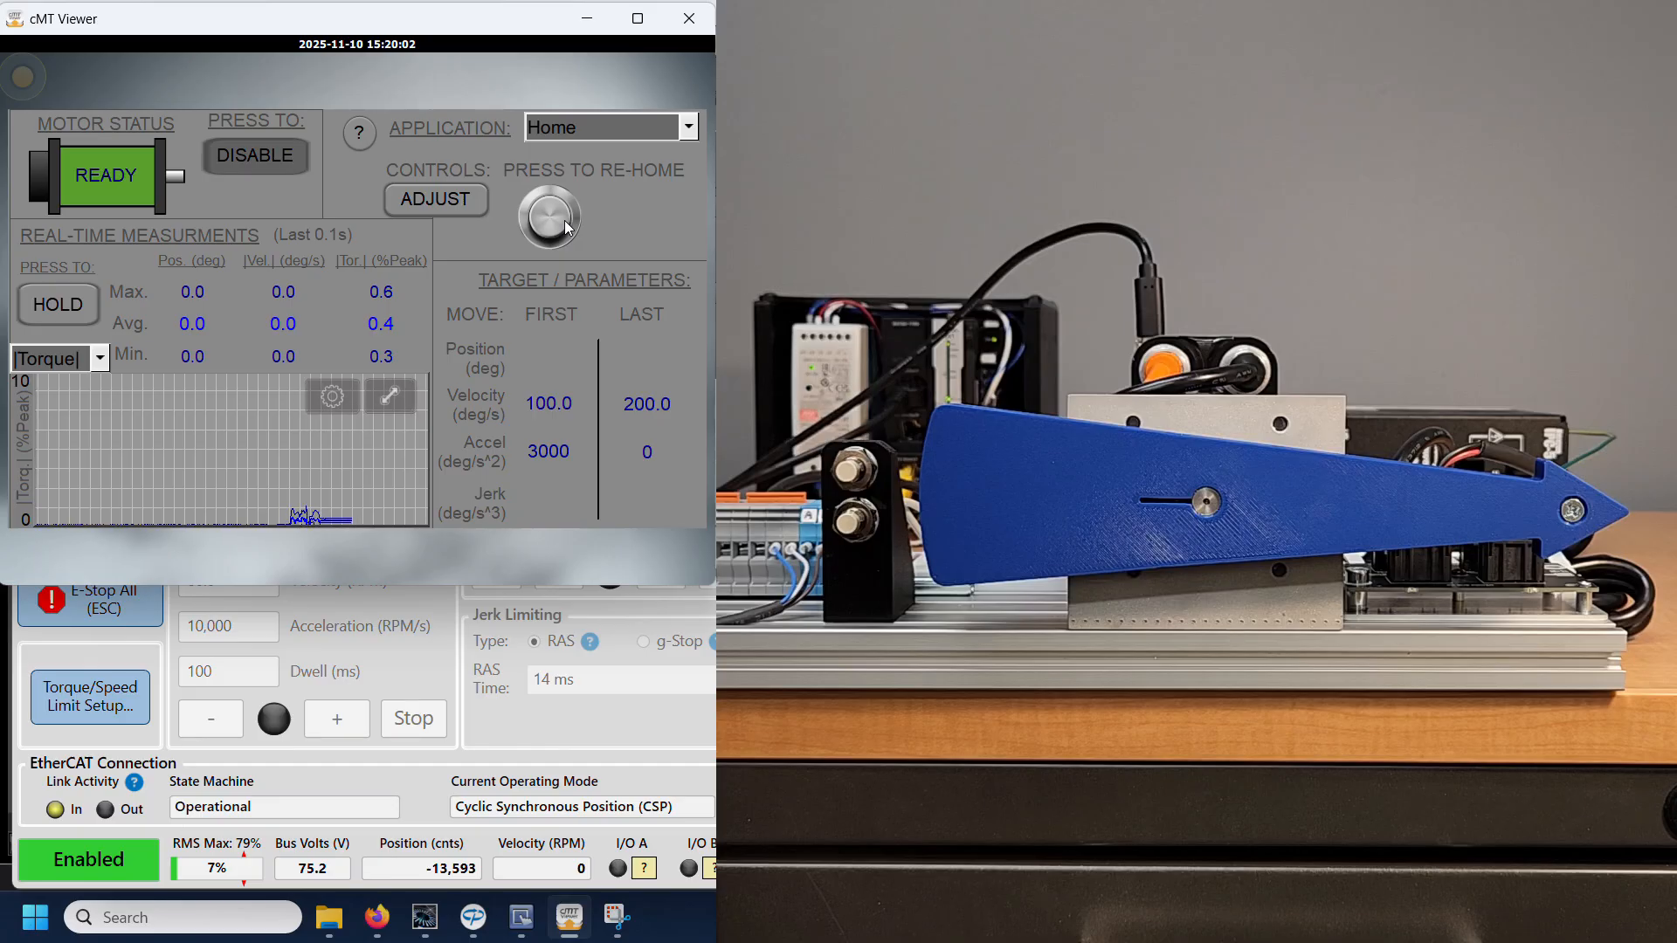
Step: Plot Position in the real-time graph, and run Triangle Move to position 2, position 1 and back to position 2
click(53, 359)
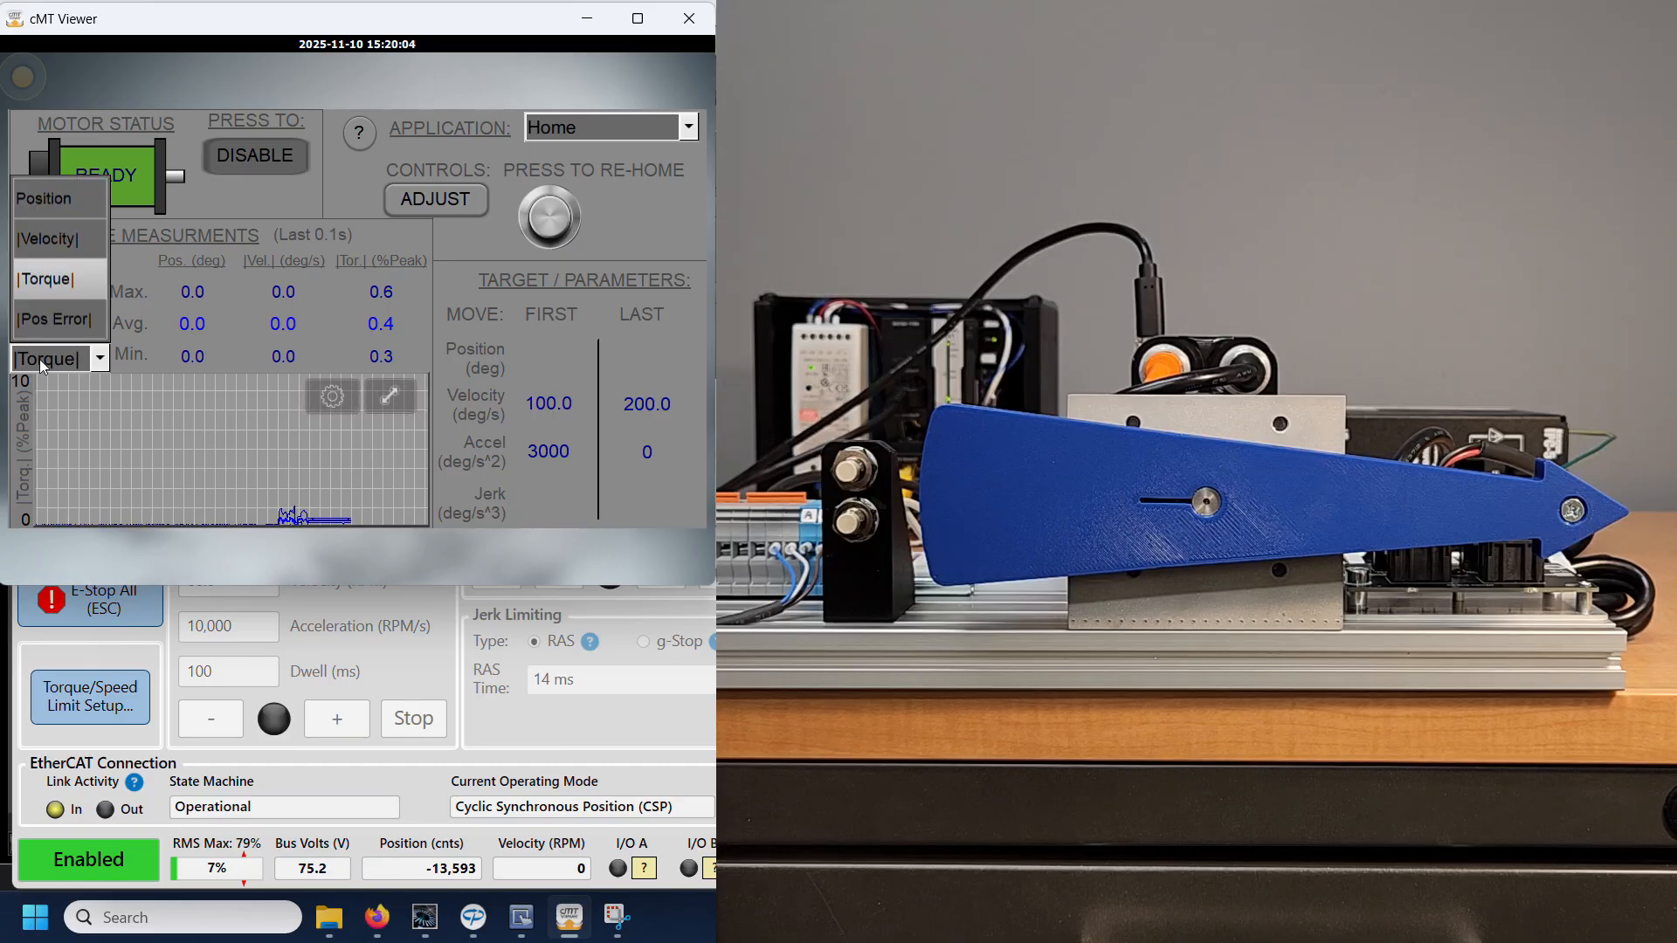
click(42, 205)
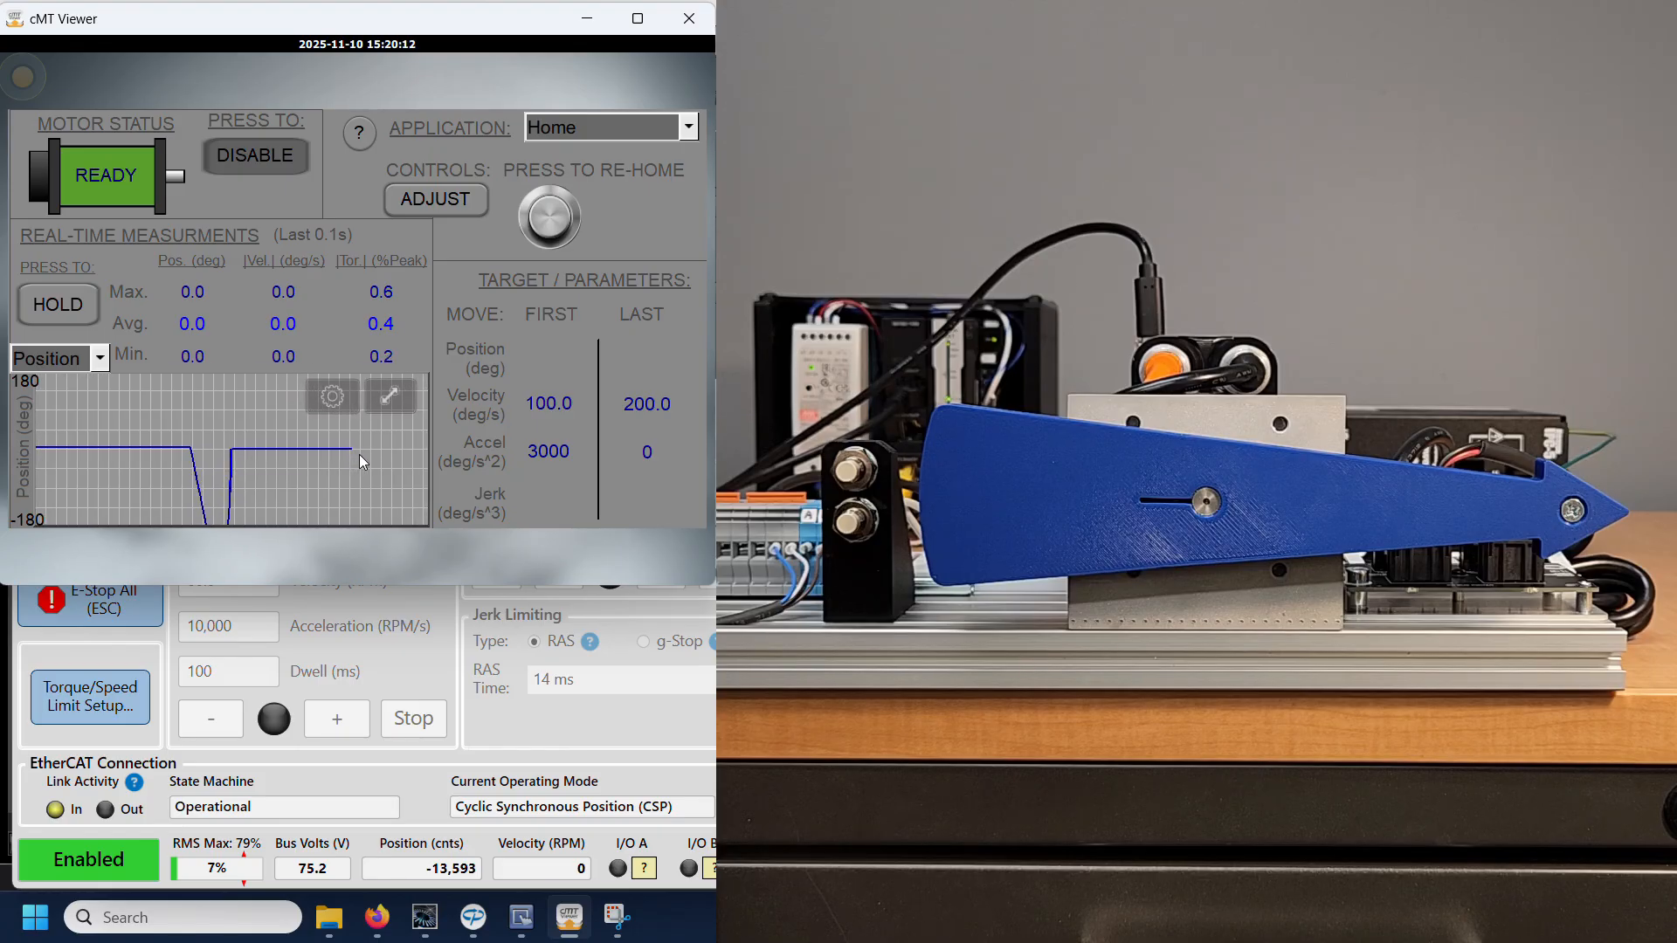
click(624, 125)
click(616, 246)
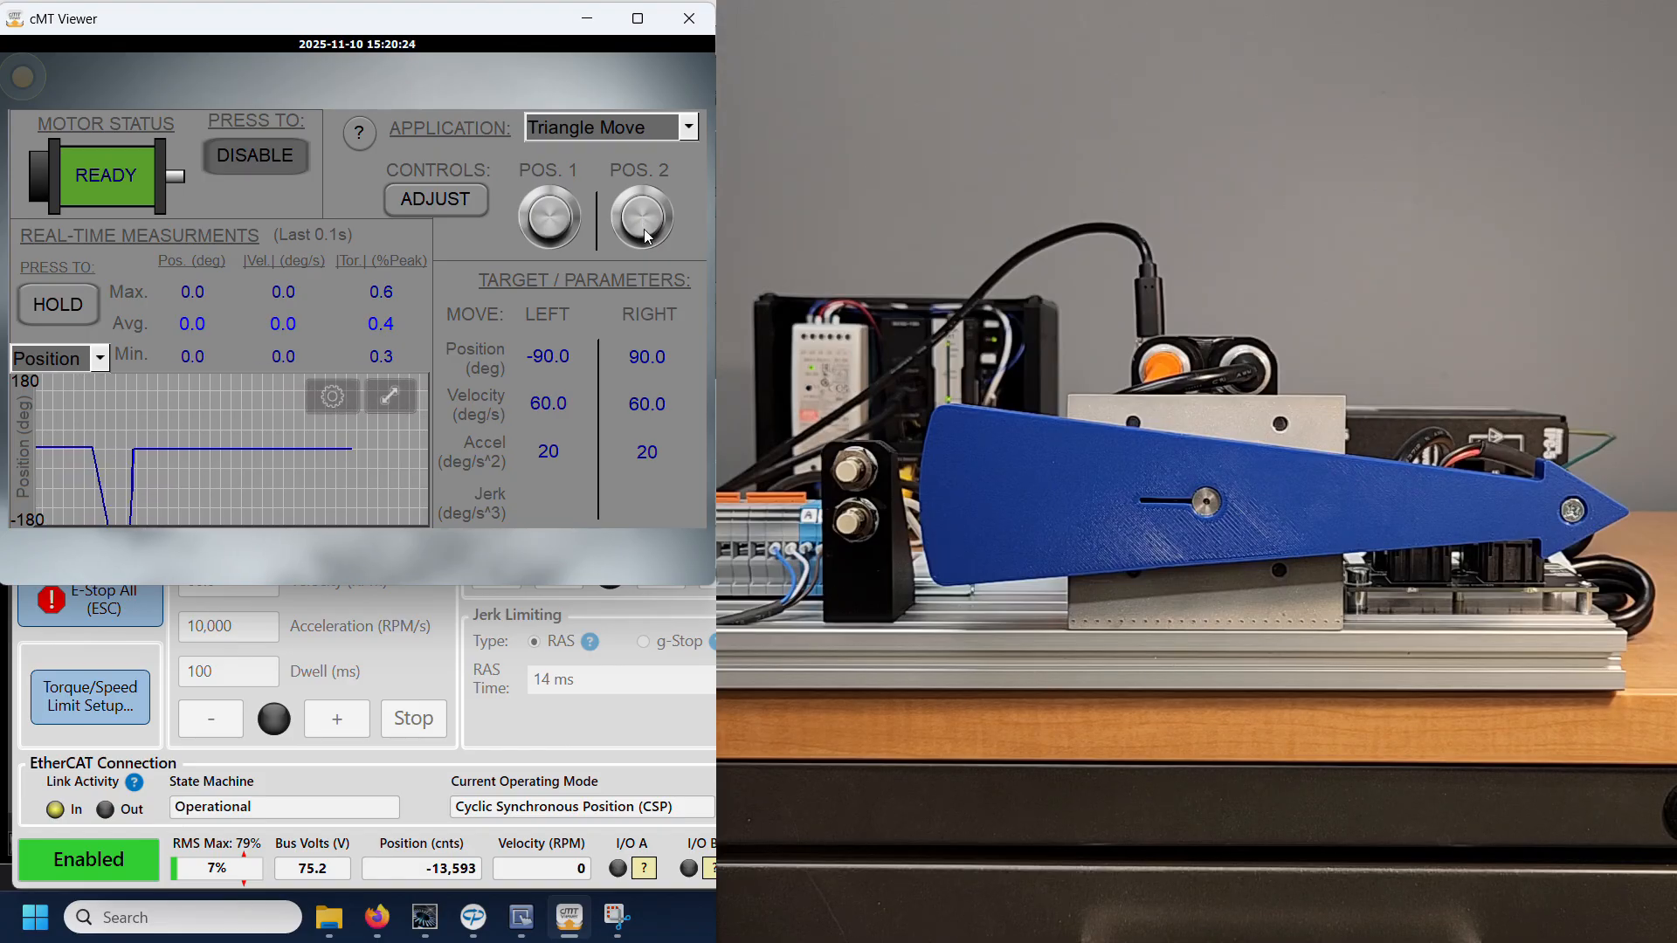
click(643, 229)
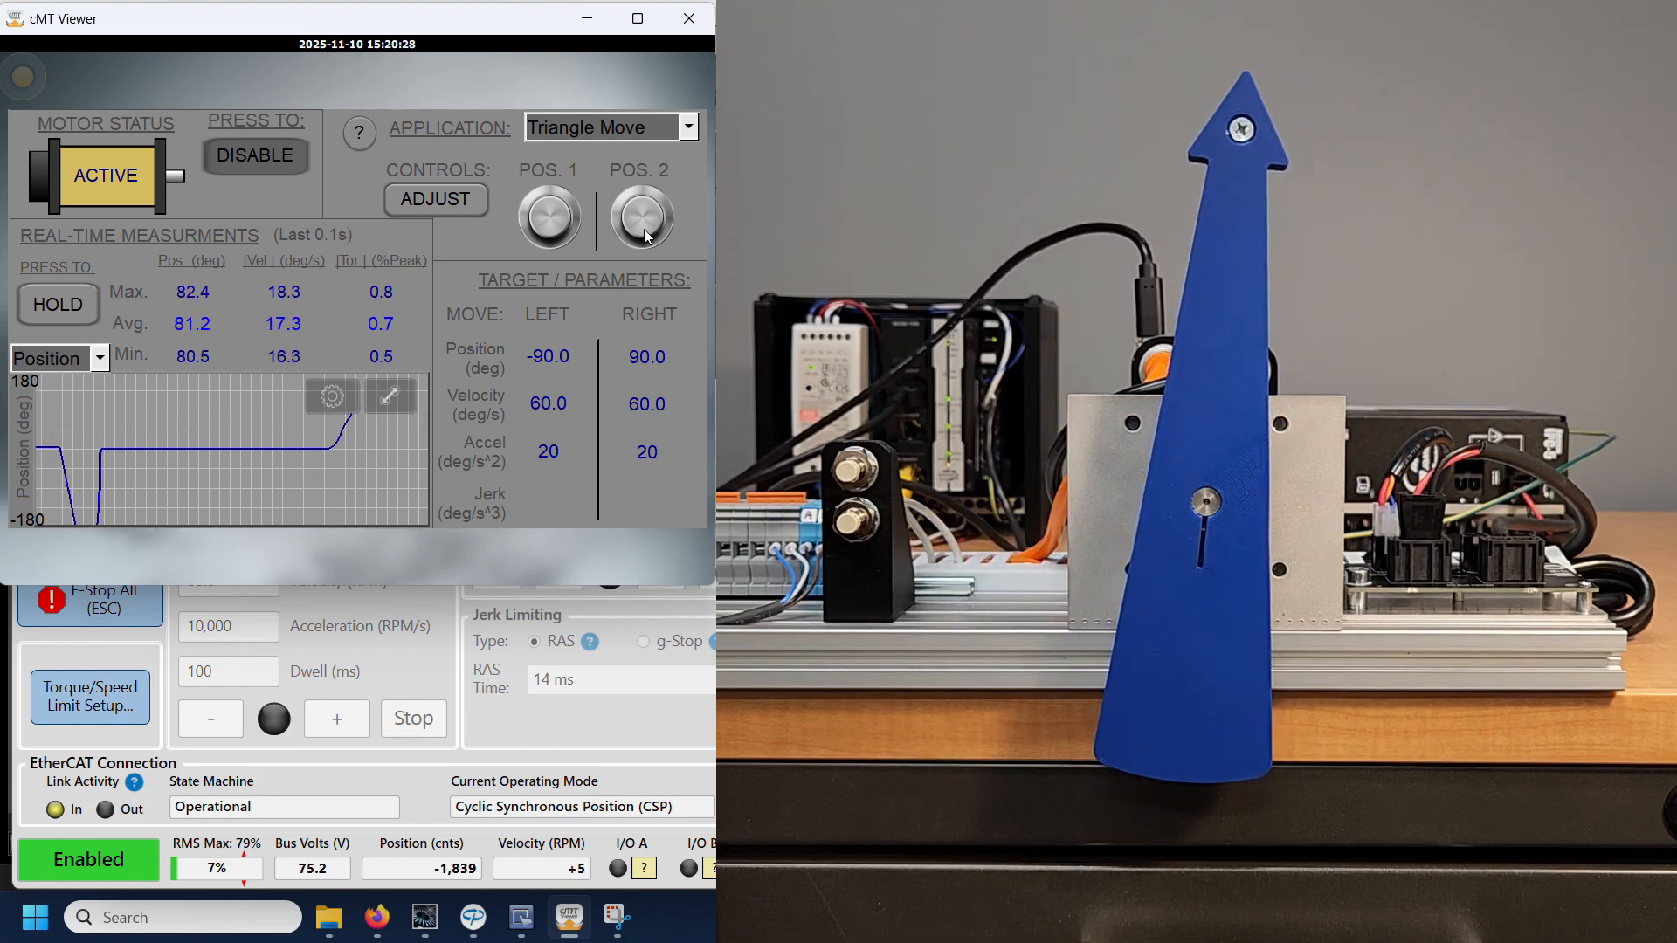
click(552, 228)
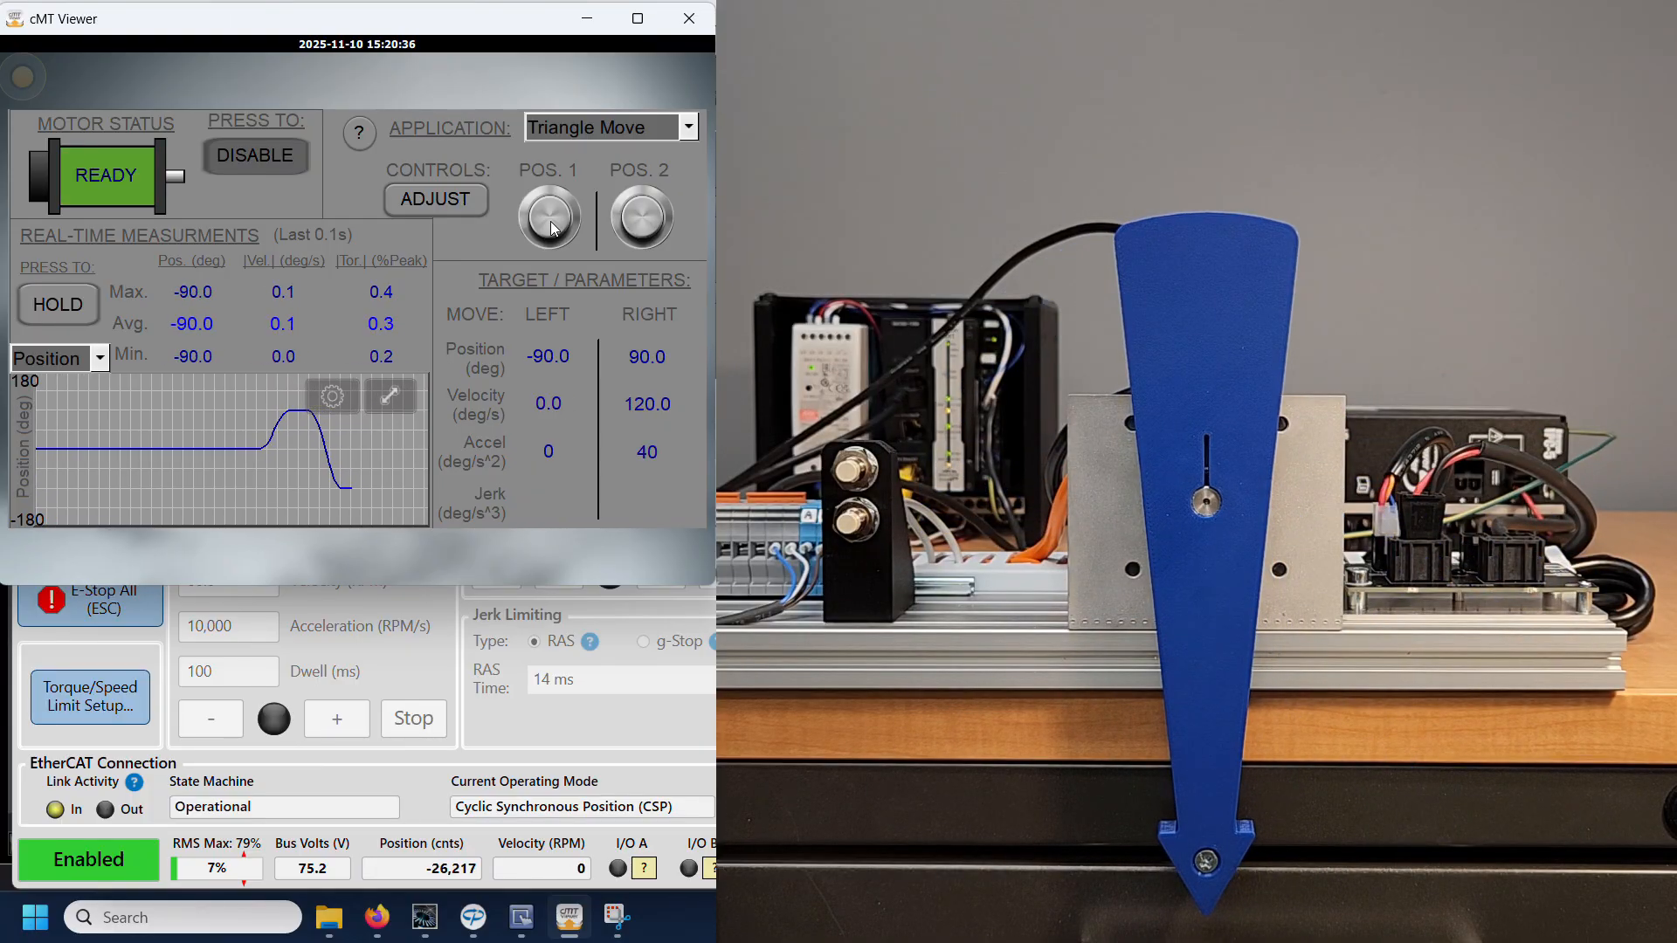
click(638, 227)
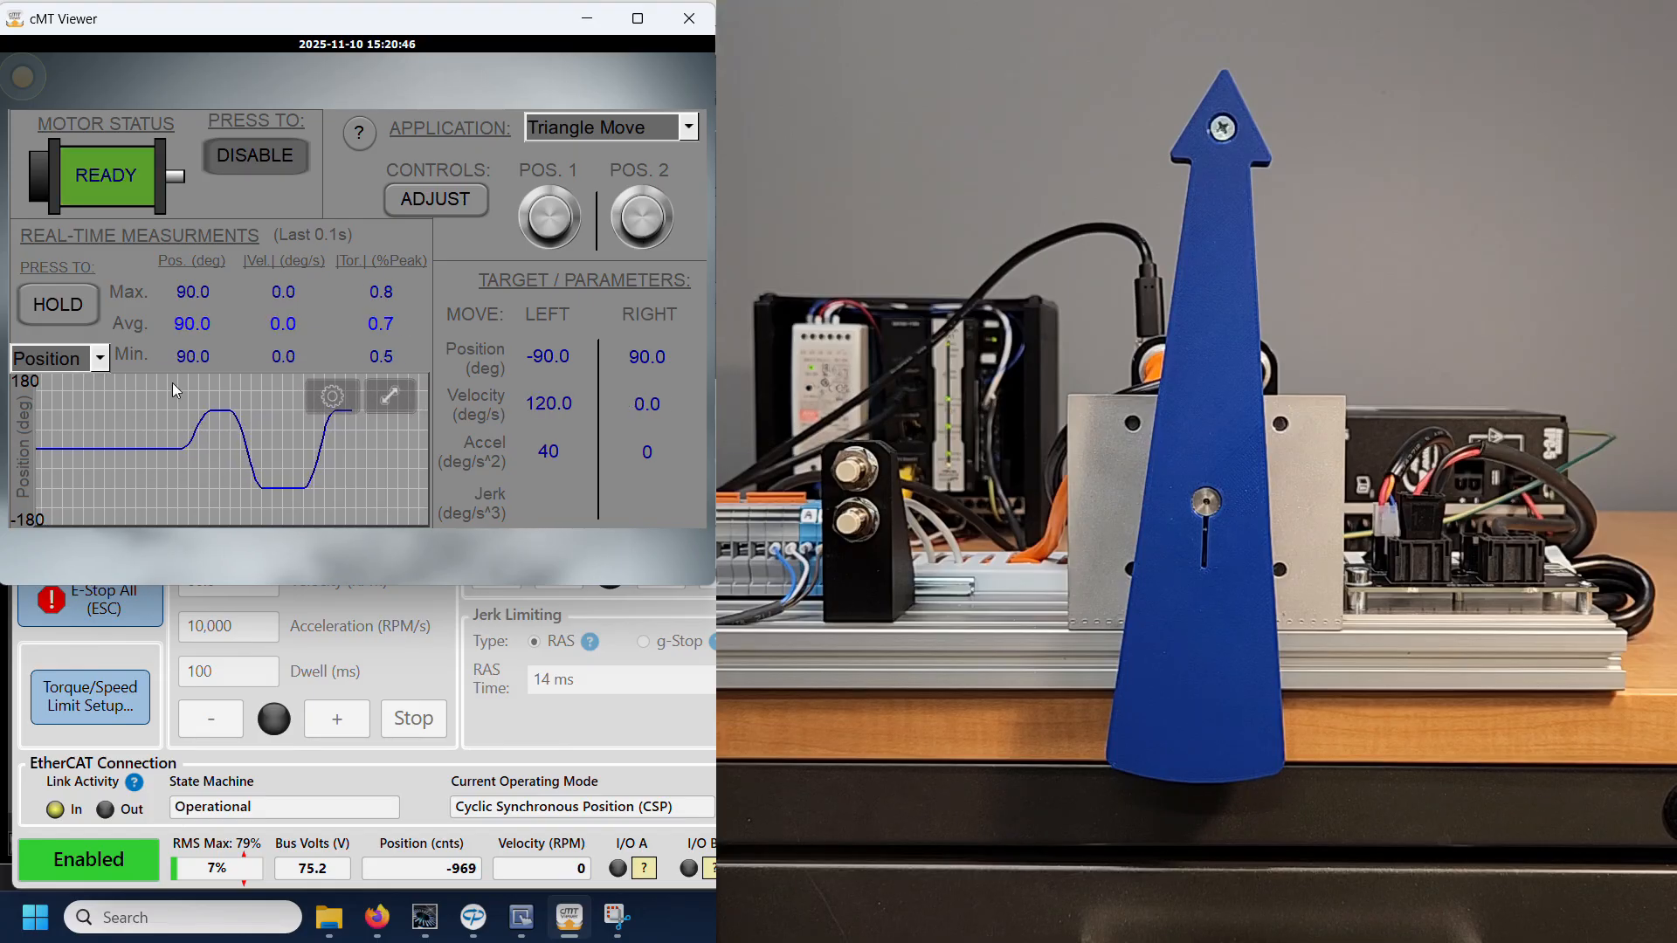
Step: Plot |Velocity| in the real-time graph, and run Smooth Move to position 1 and back to position 2
click(46, 354)
click(45, 245)
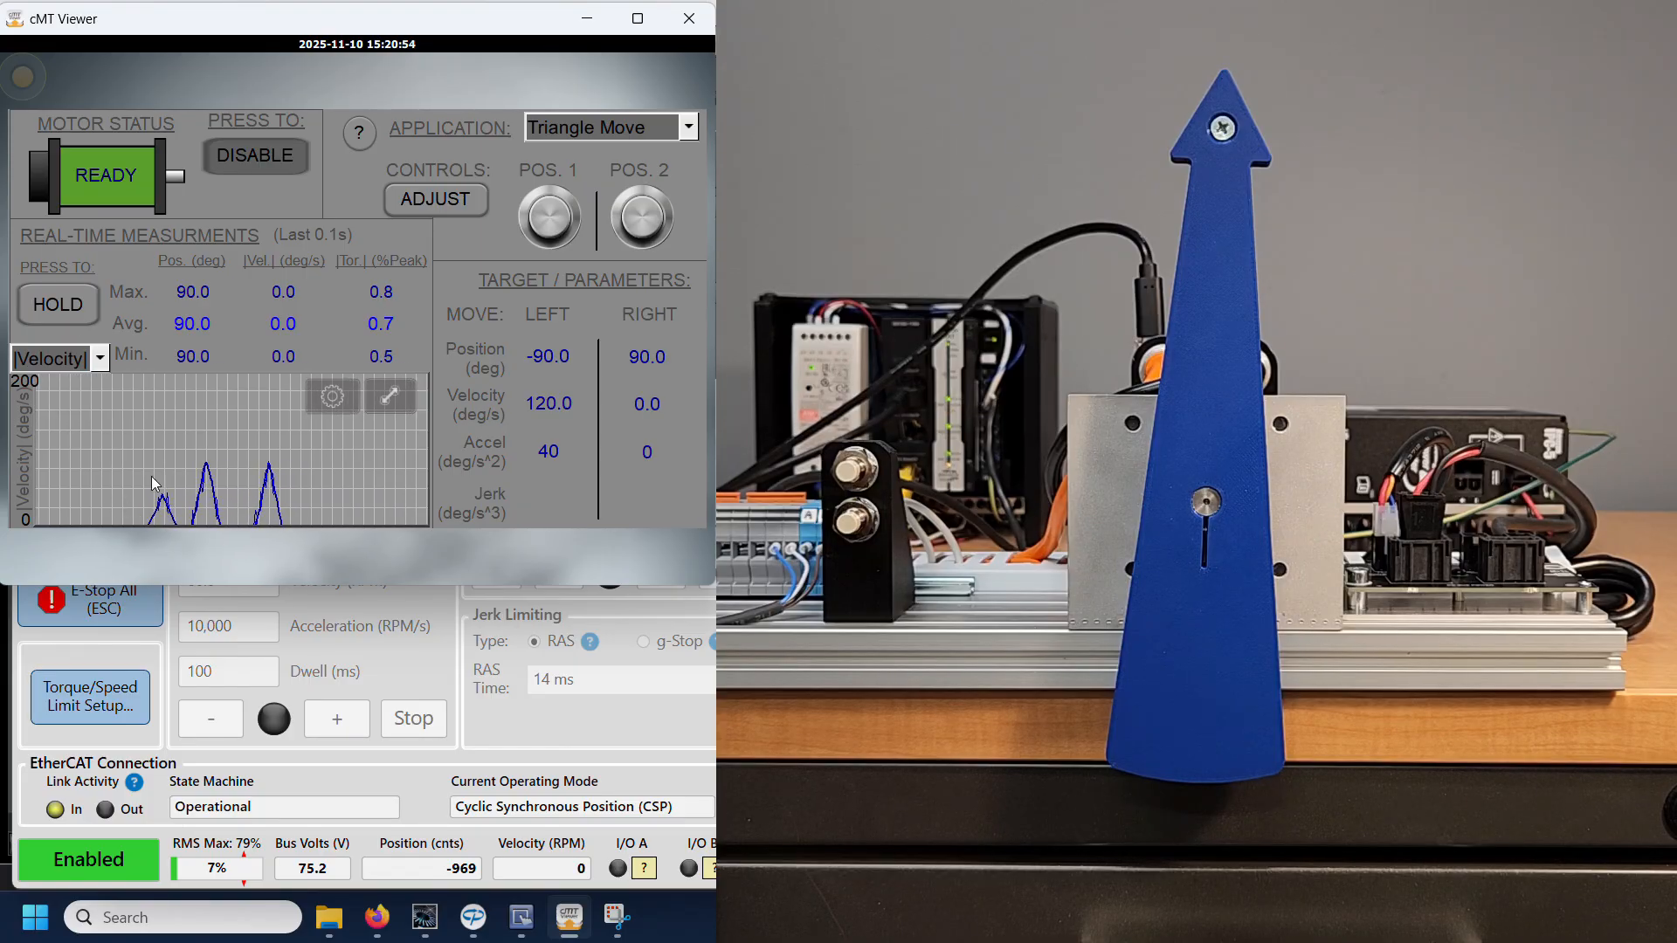
click(624, 134)
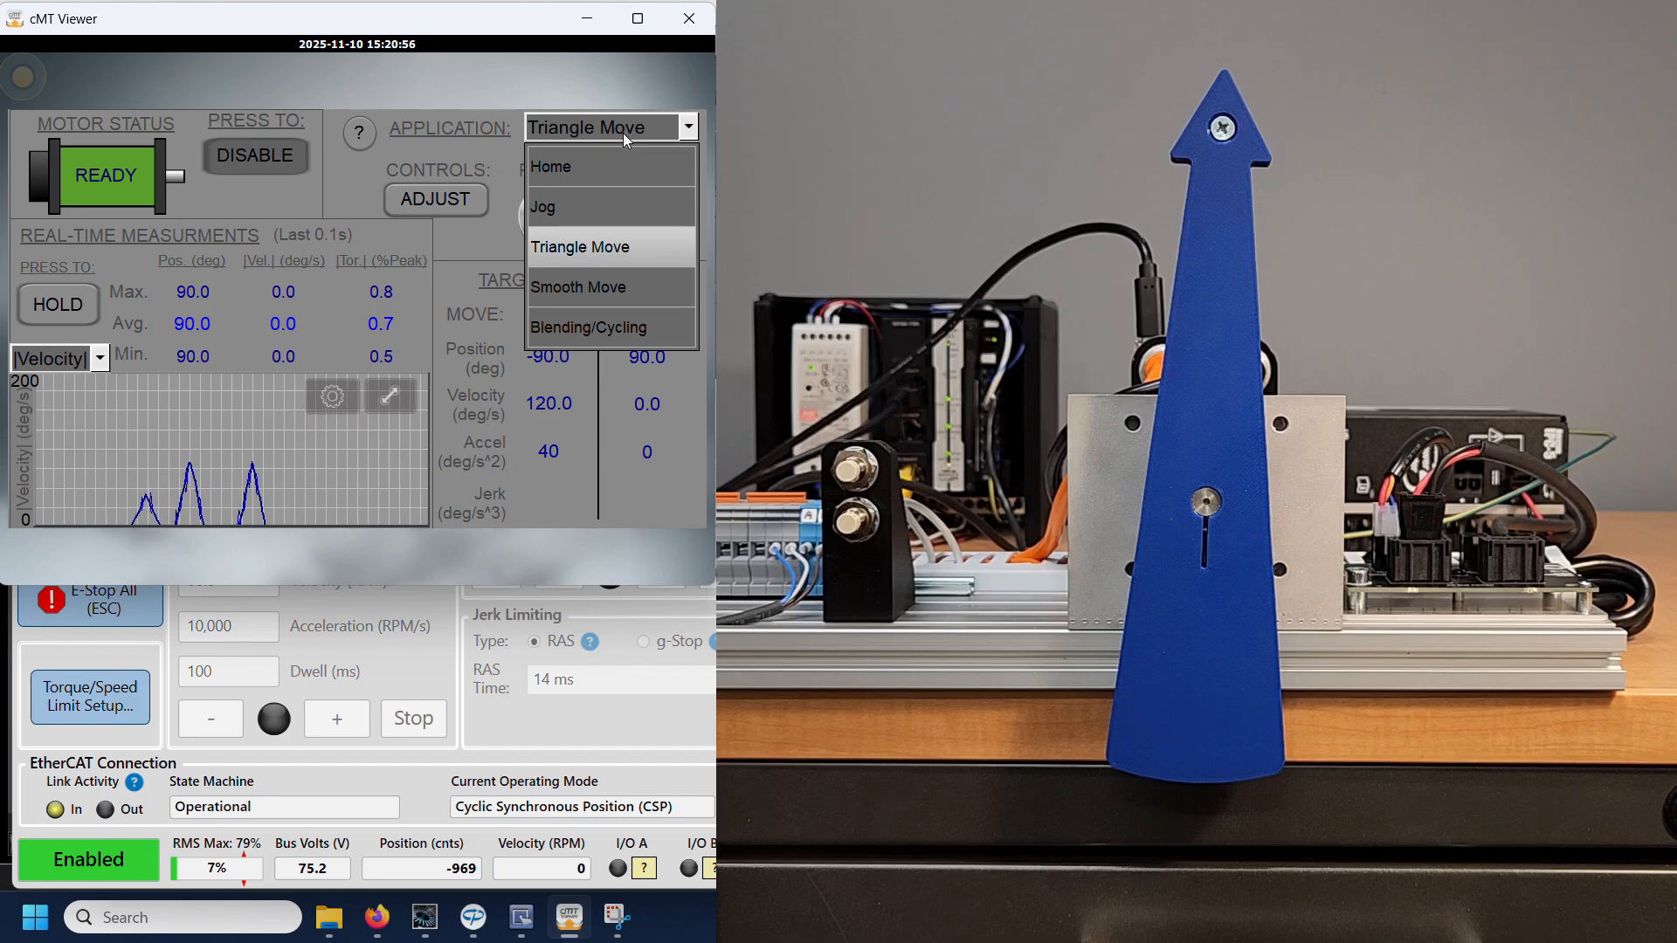
click(601, 294)
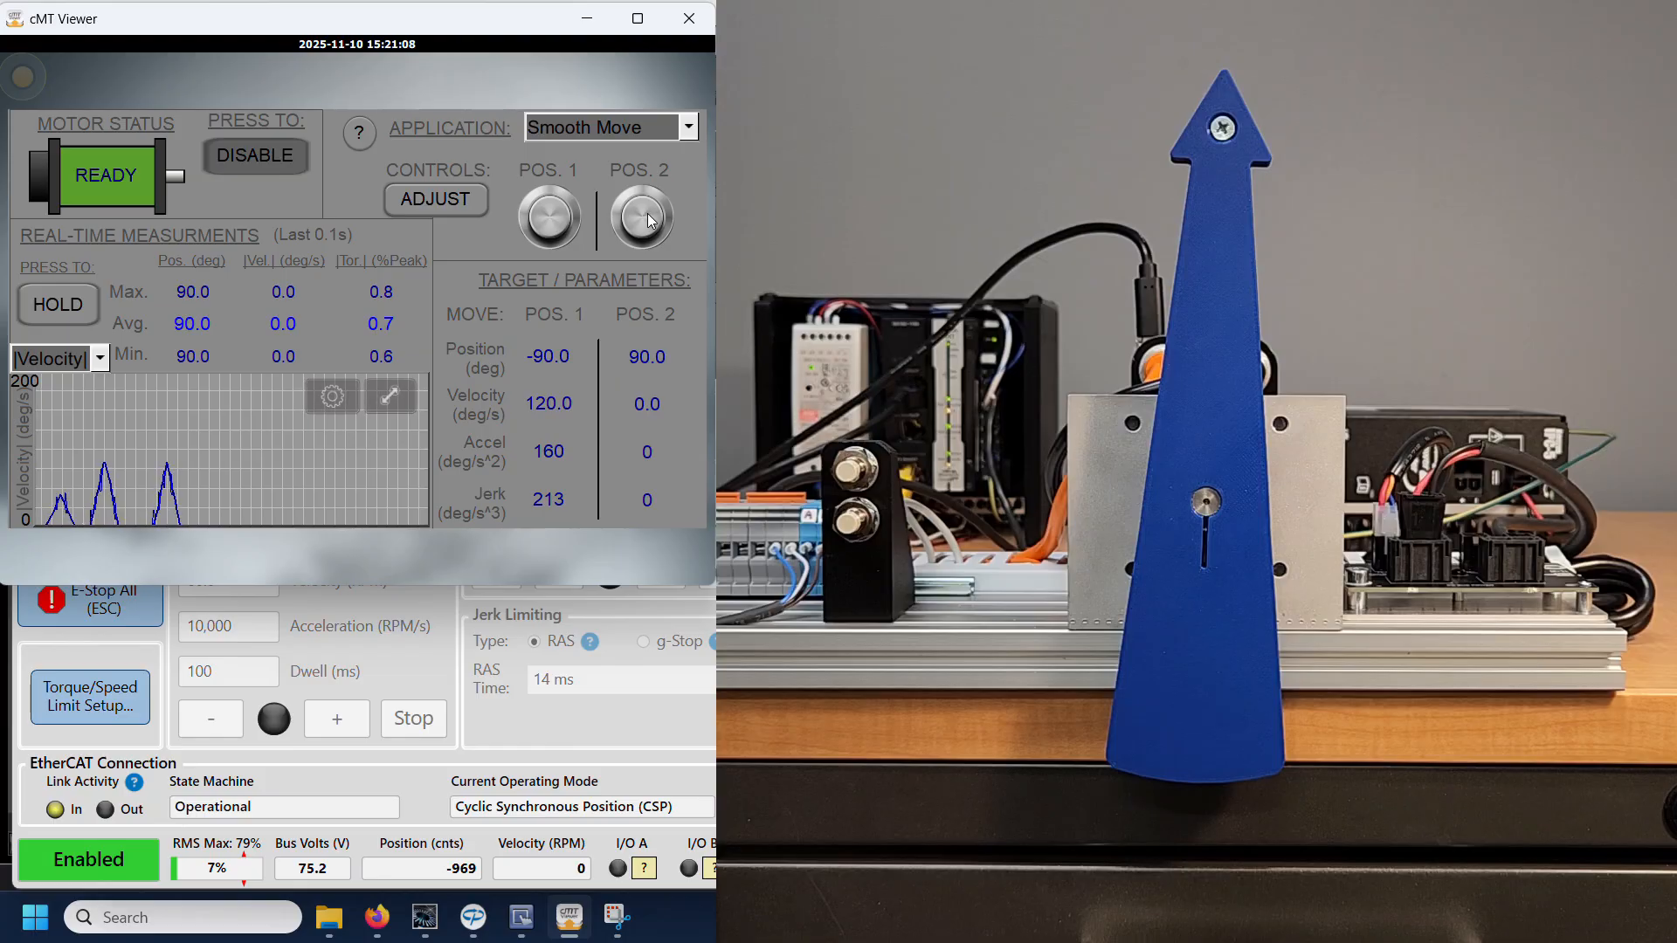
click(549, 218)
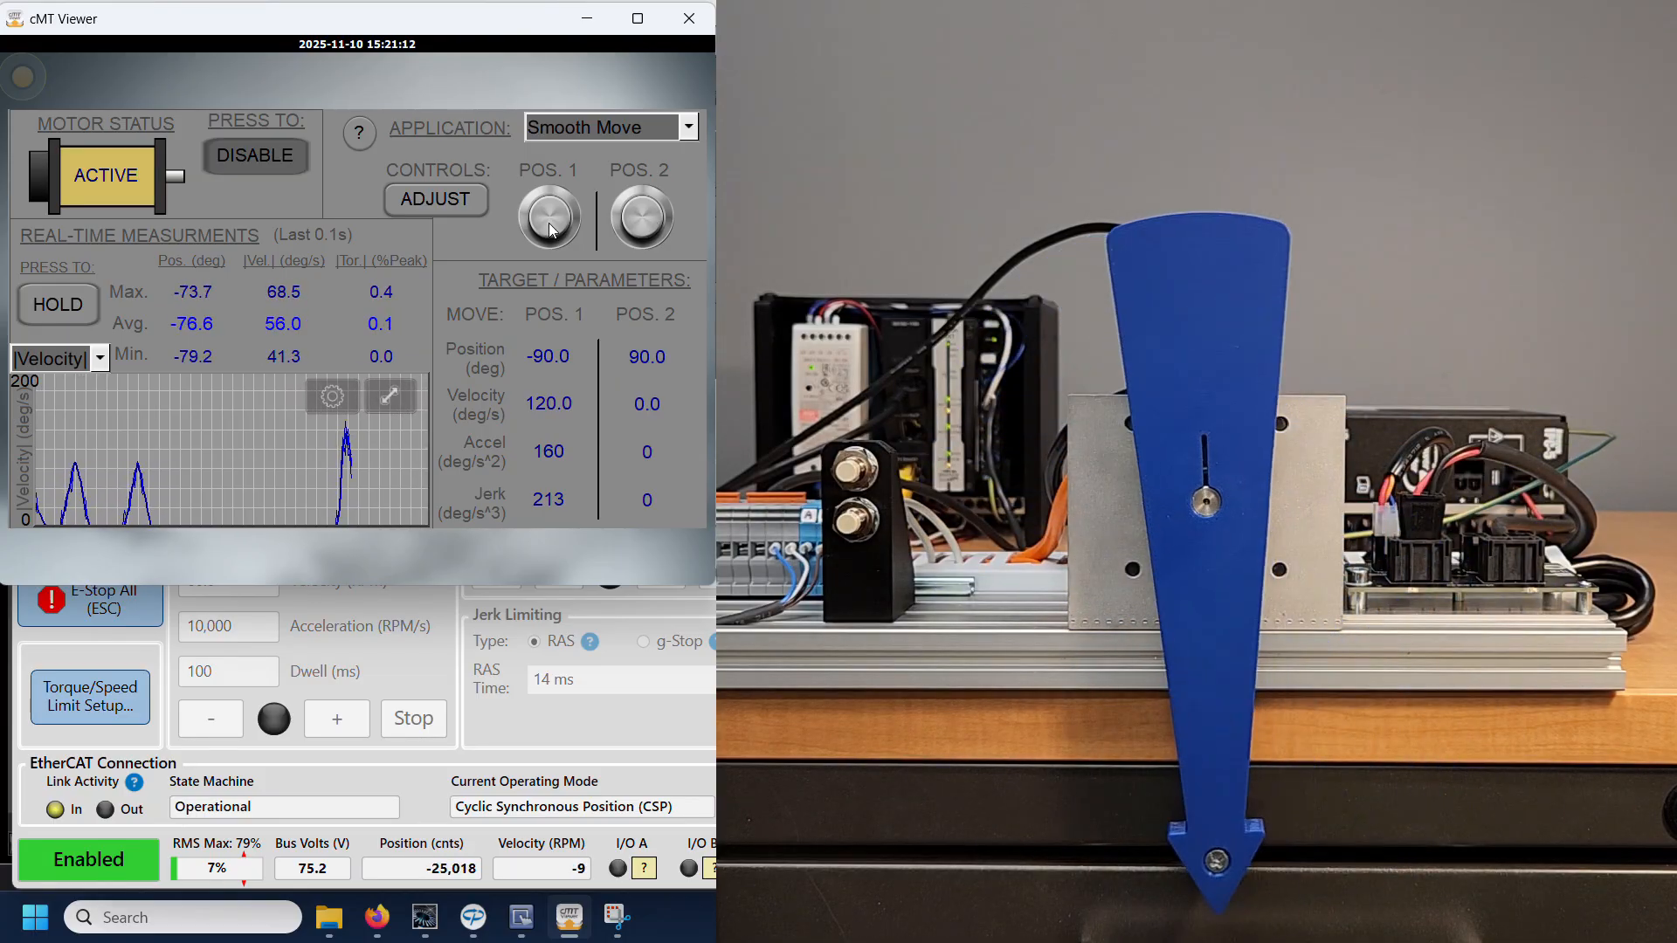
click(650, 223)
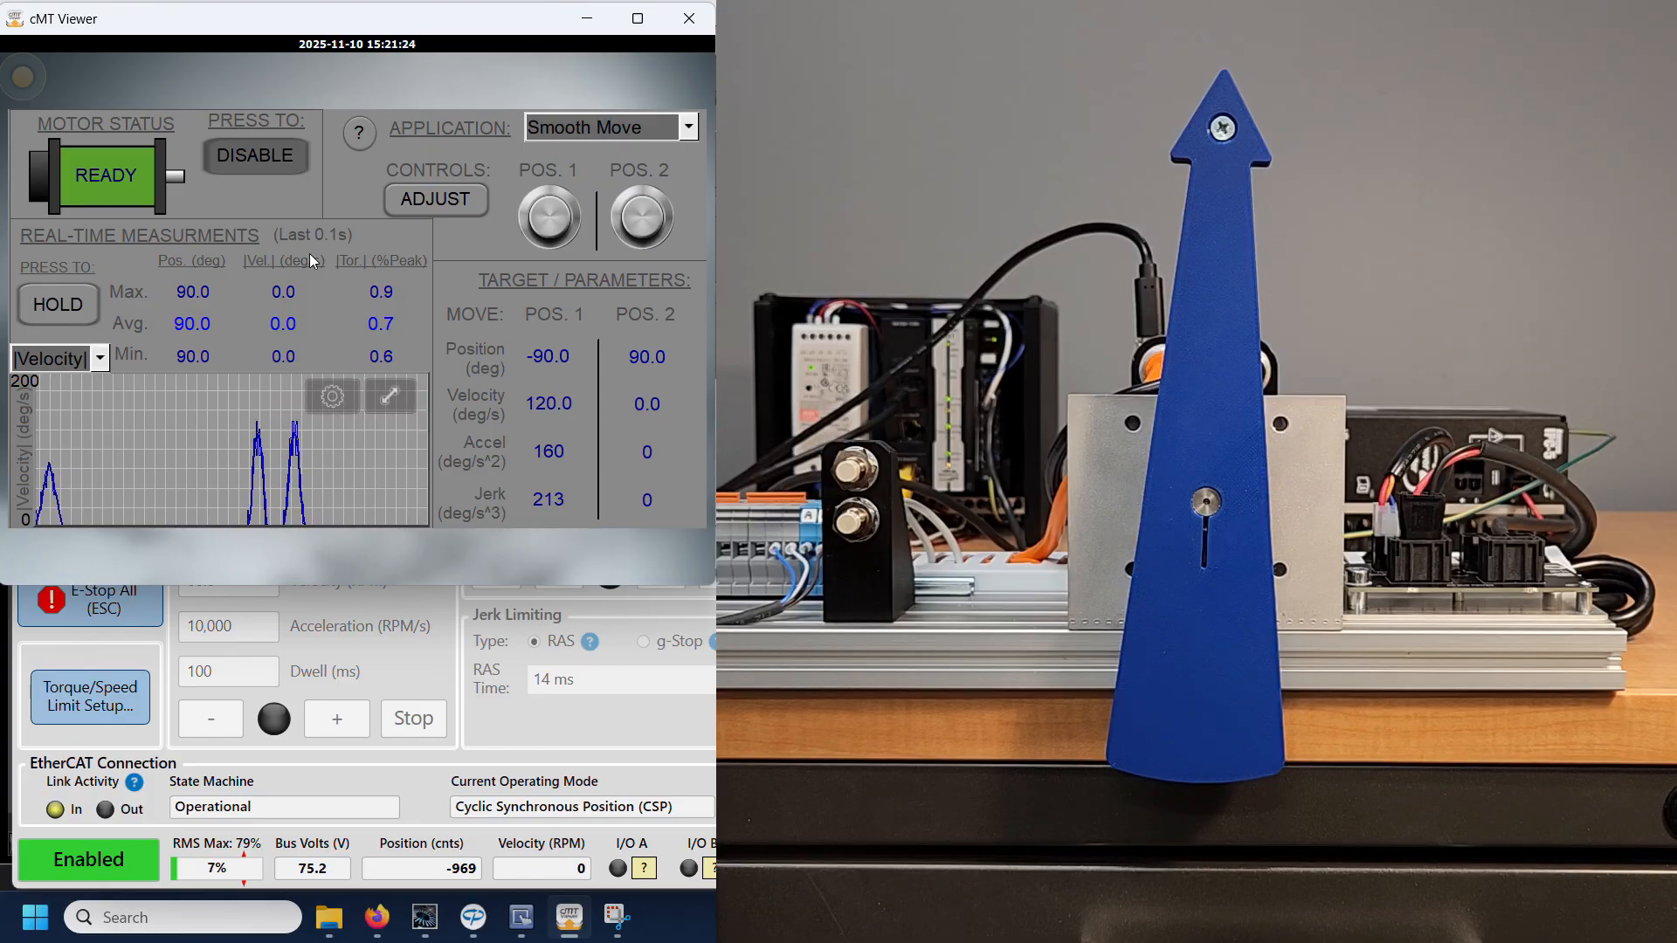
Step: Set the stroke time to 0.05 s and run Smooth Move back and forth twice between positions 1 and 2
click(408, 203)
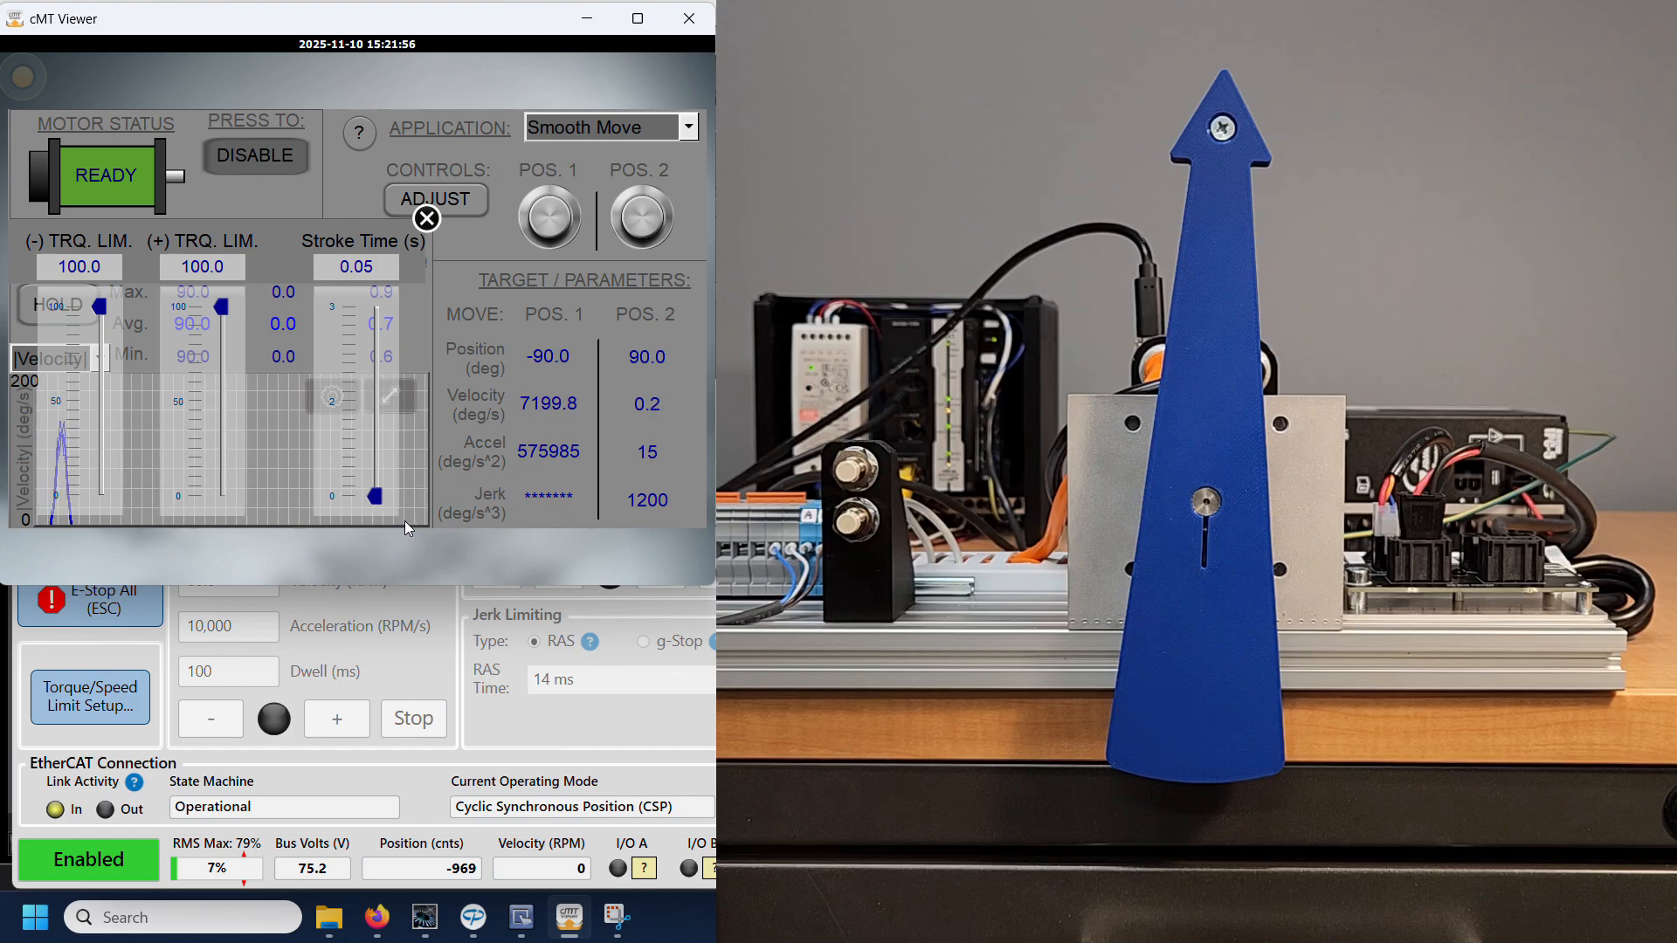
click(426, 218)
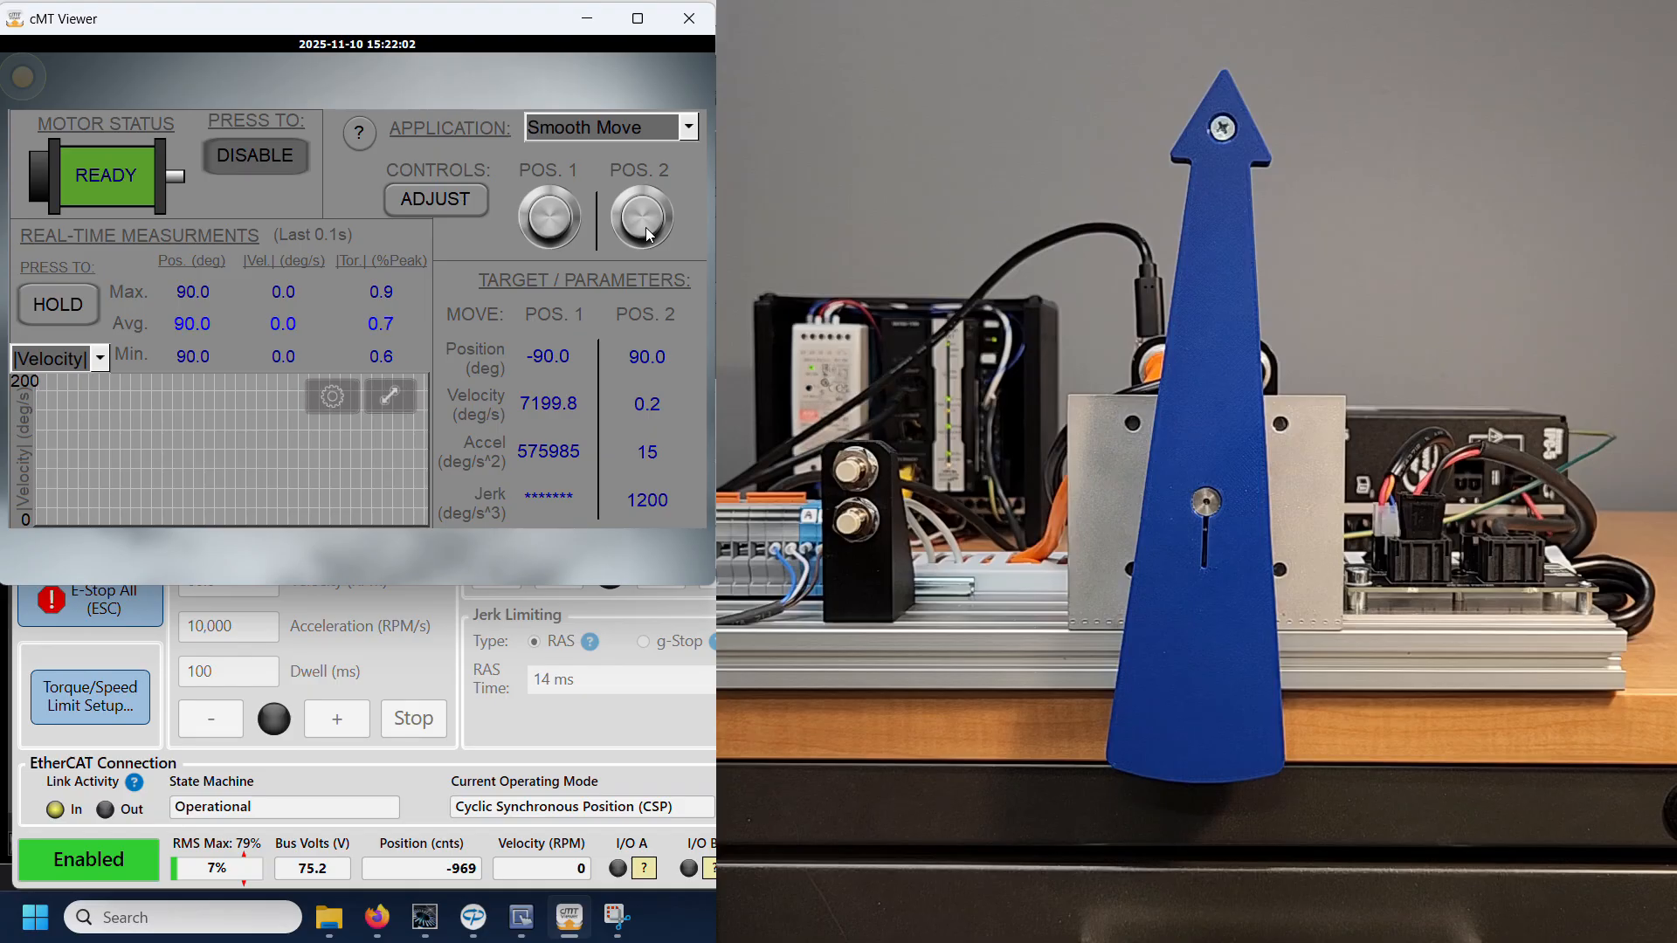
click(550, 229)
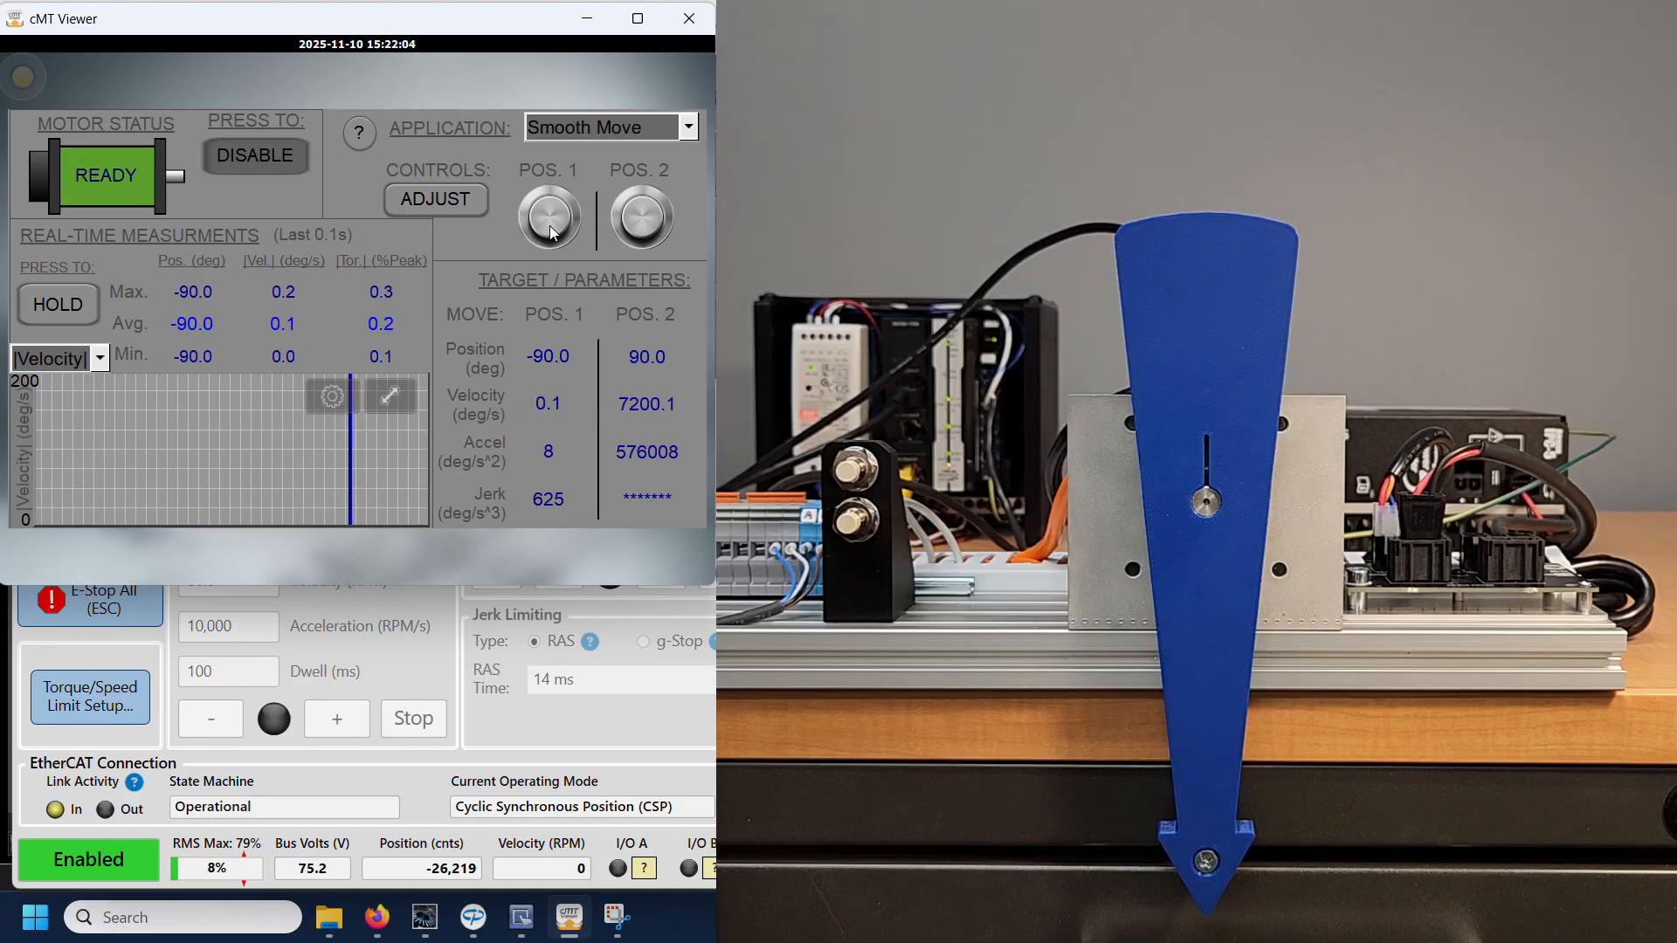
click(643, 217)
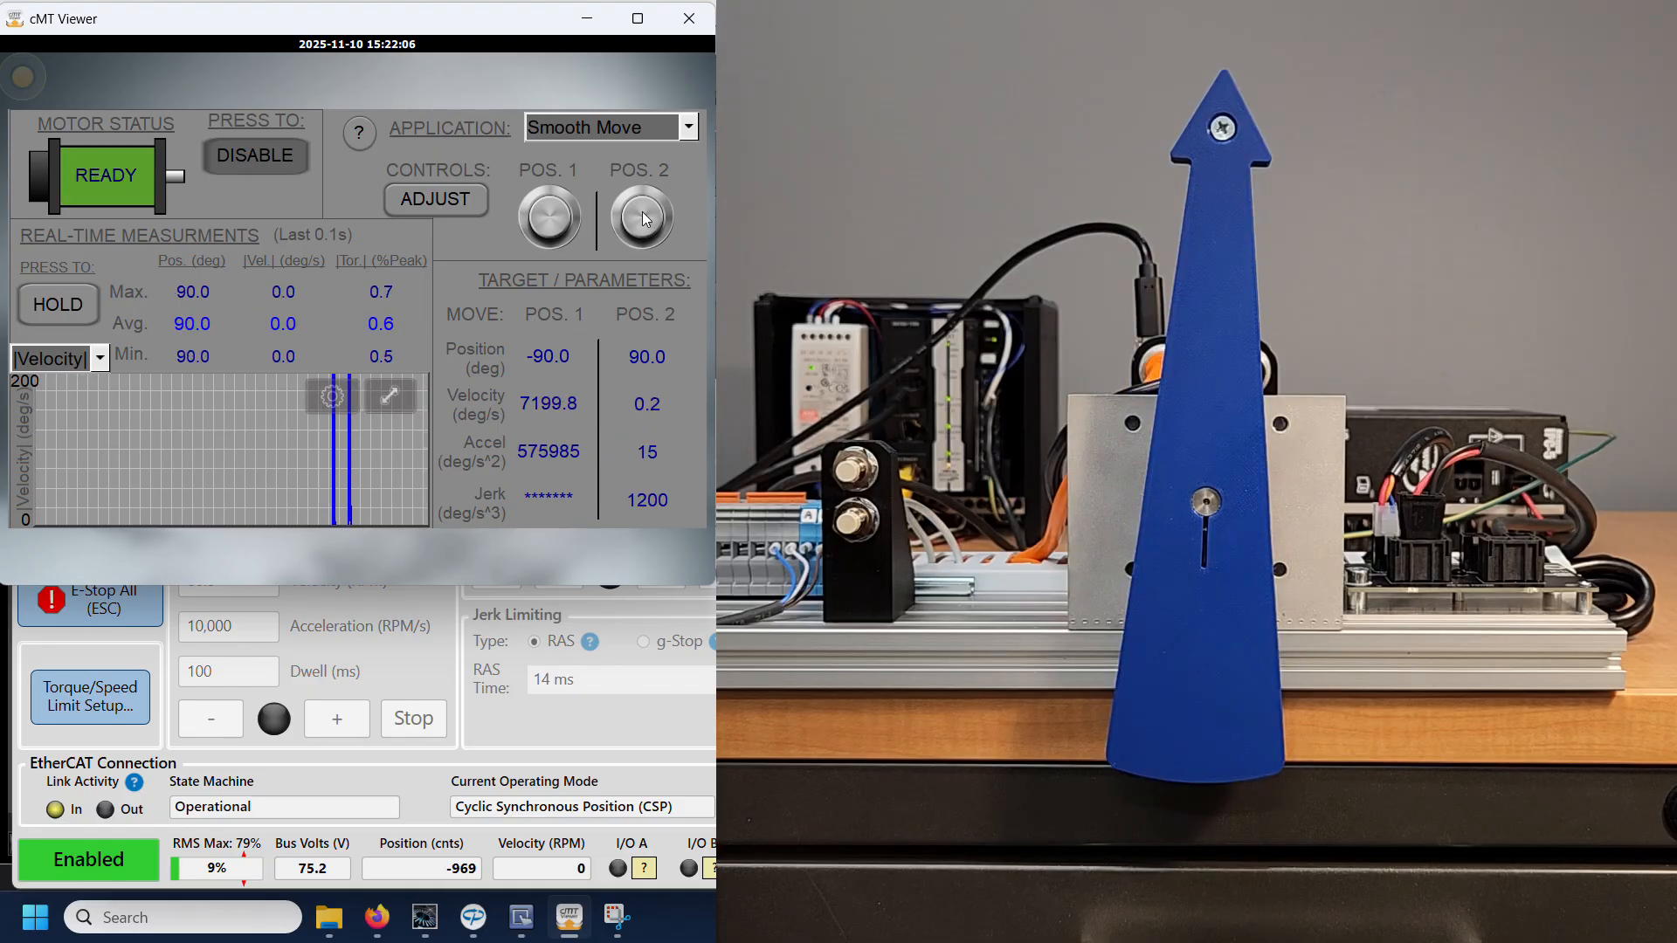
click(547, 216)
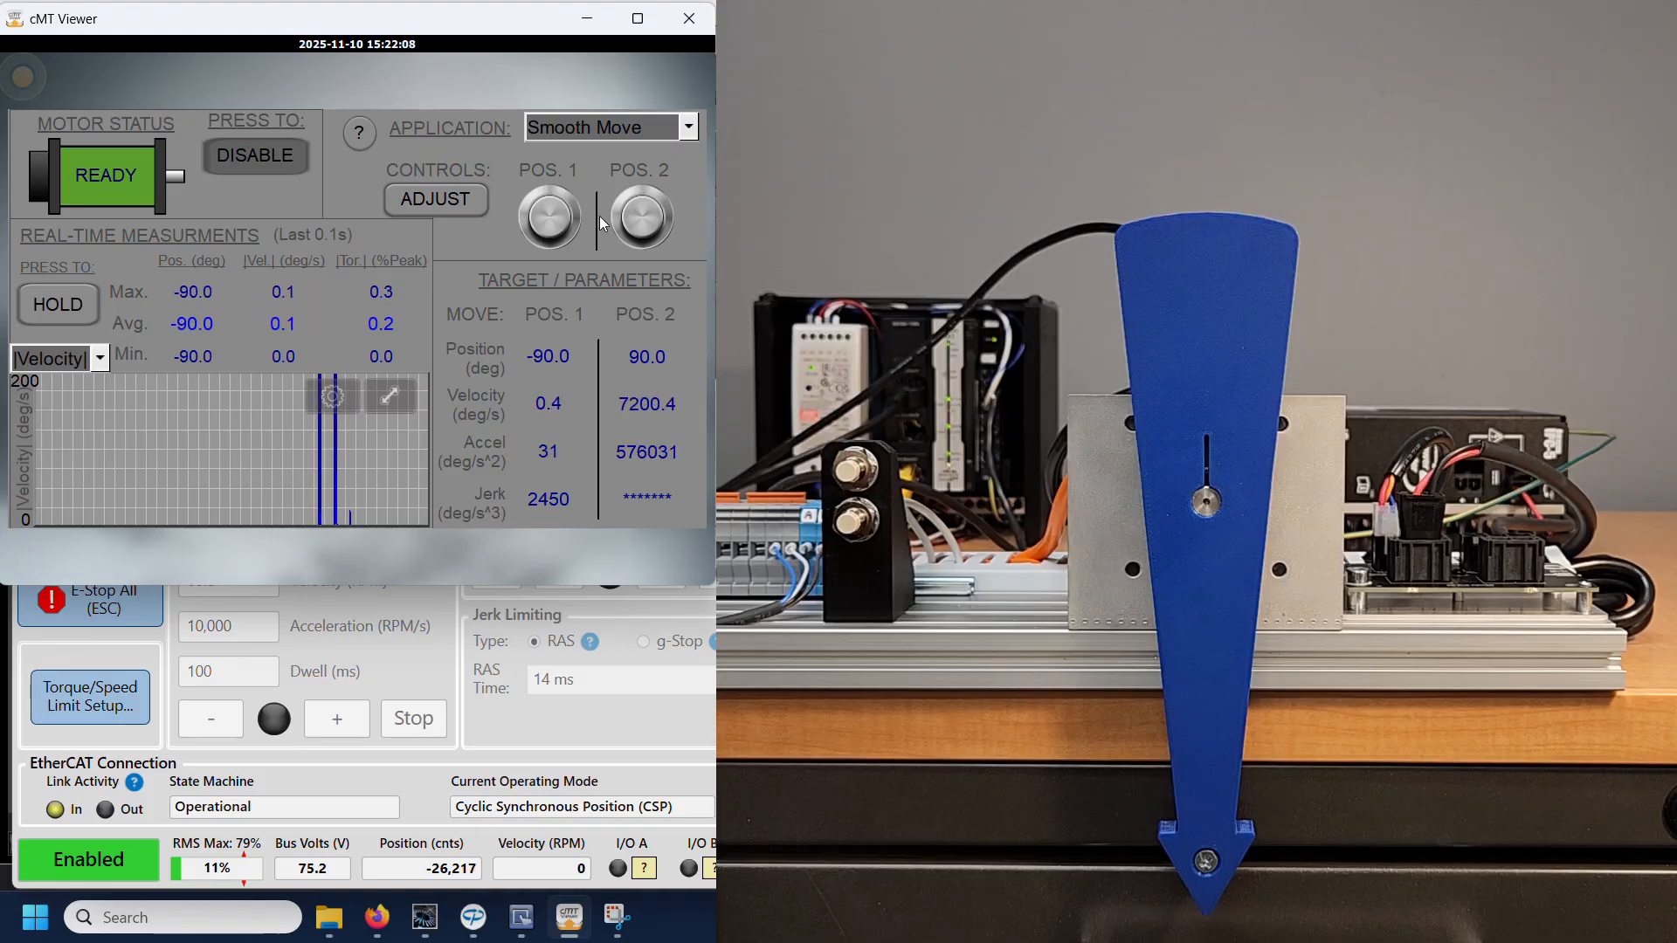
click(637, 229)
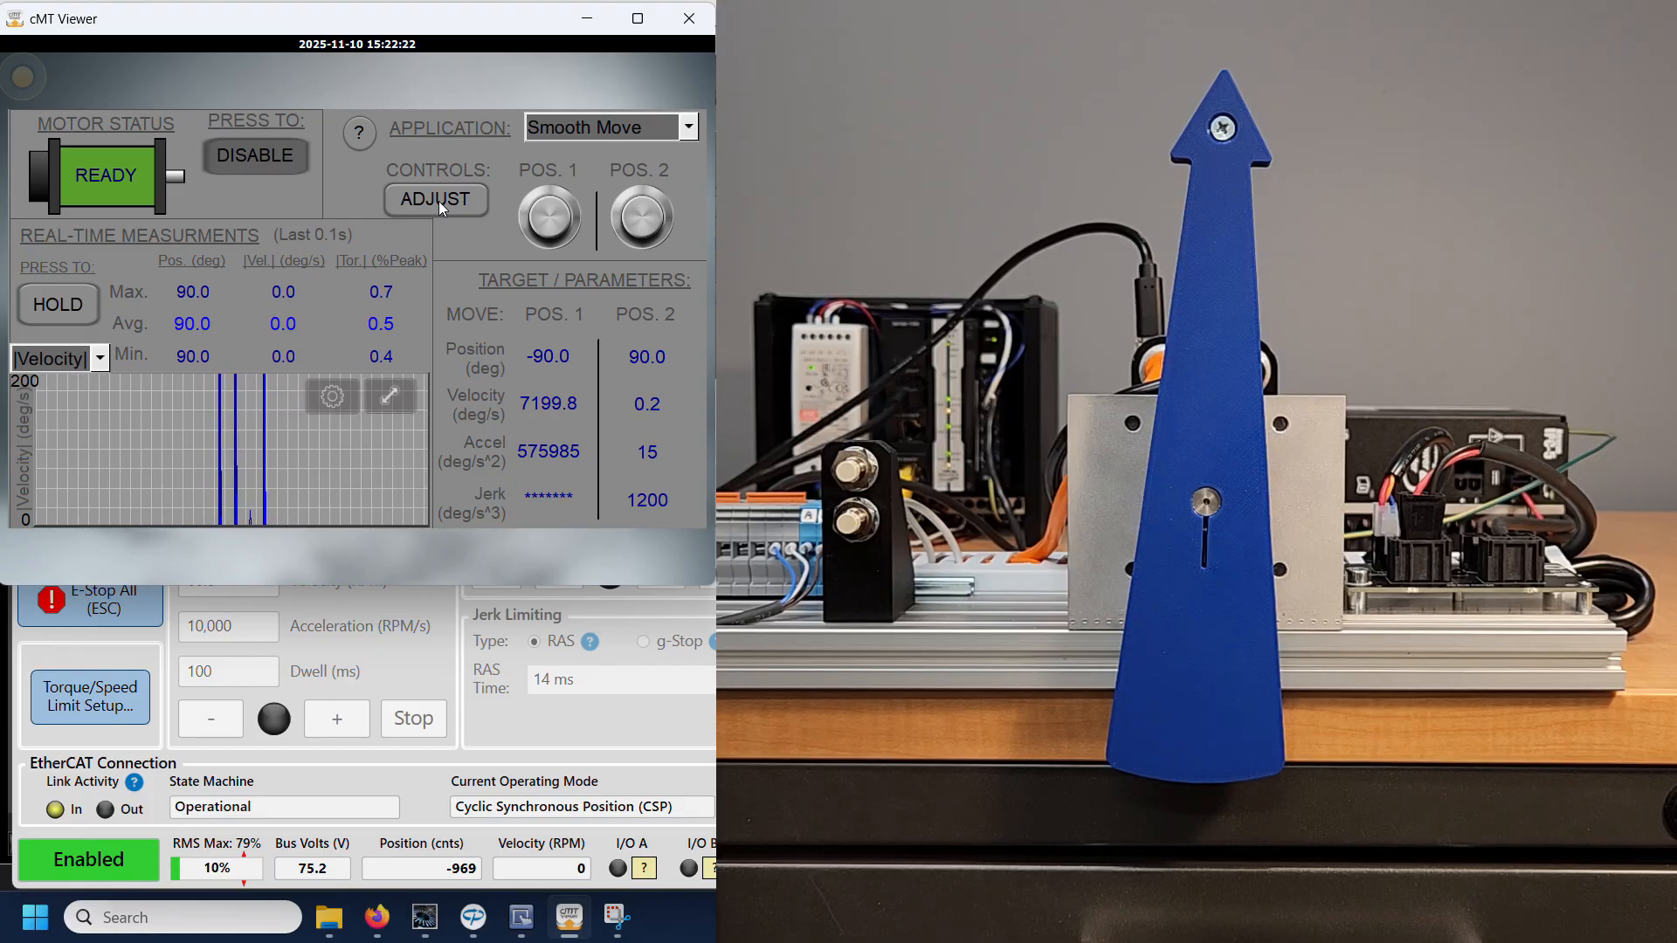
Step: Start the Blending/Cycling application and plot Position in the real-time graph
click(601, 133)
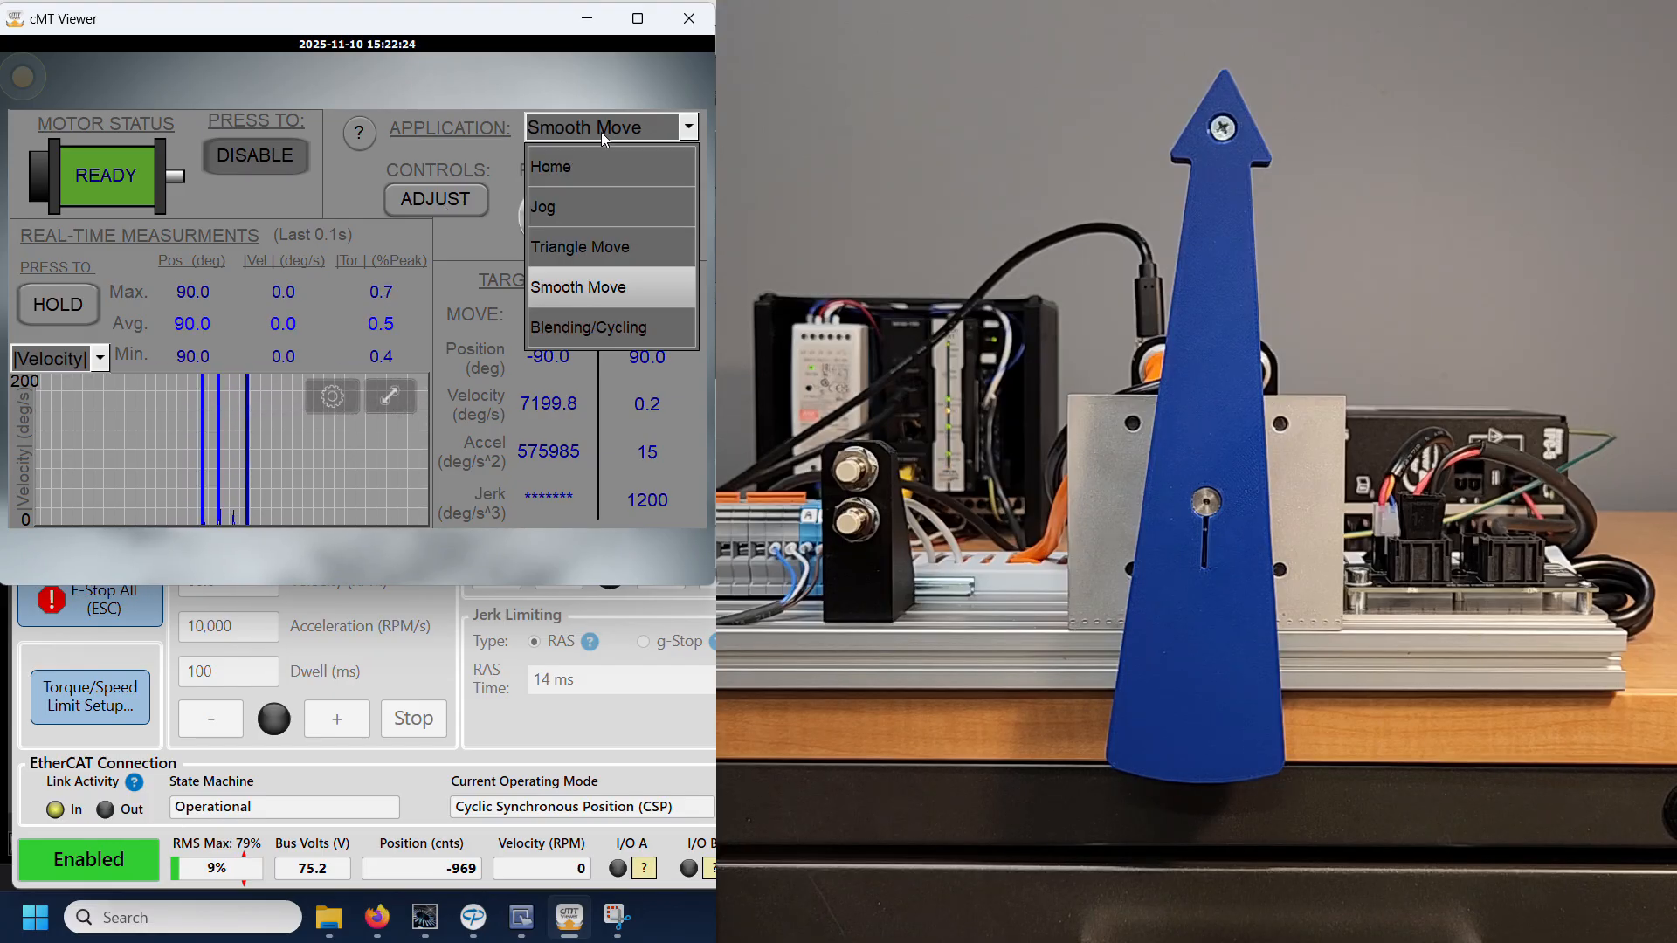
click(578, 328)
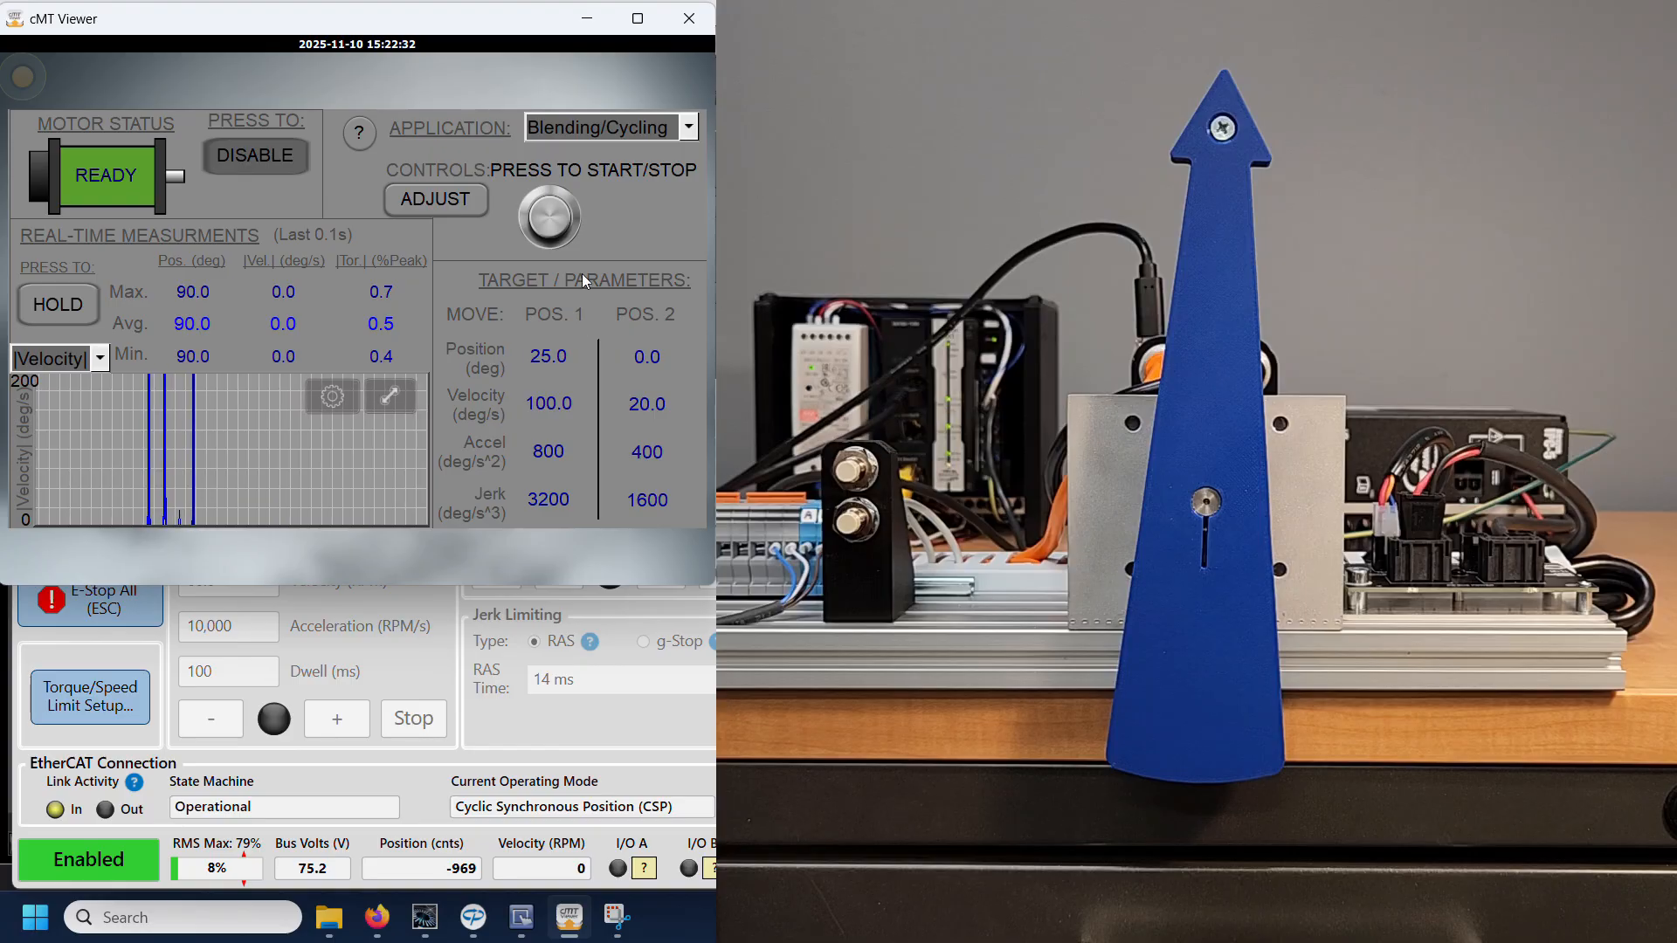
click(552, 218)
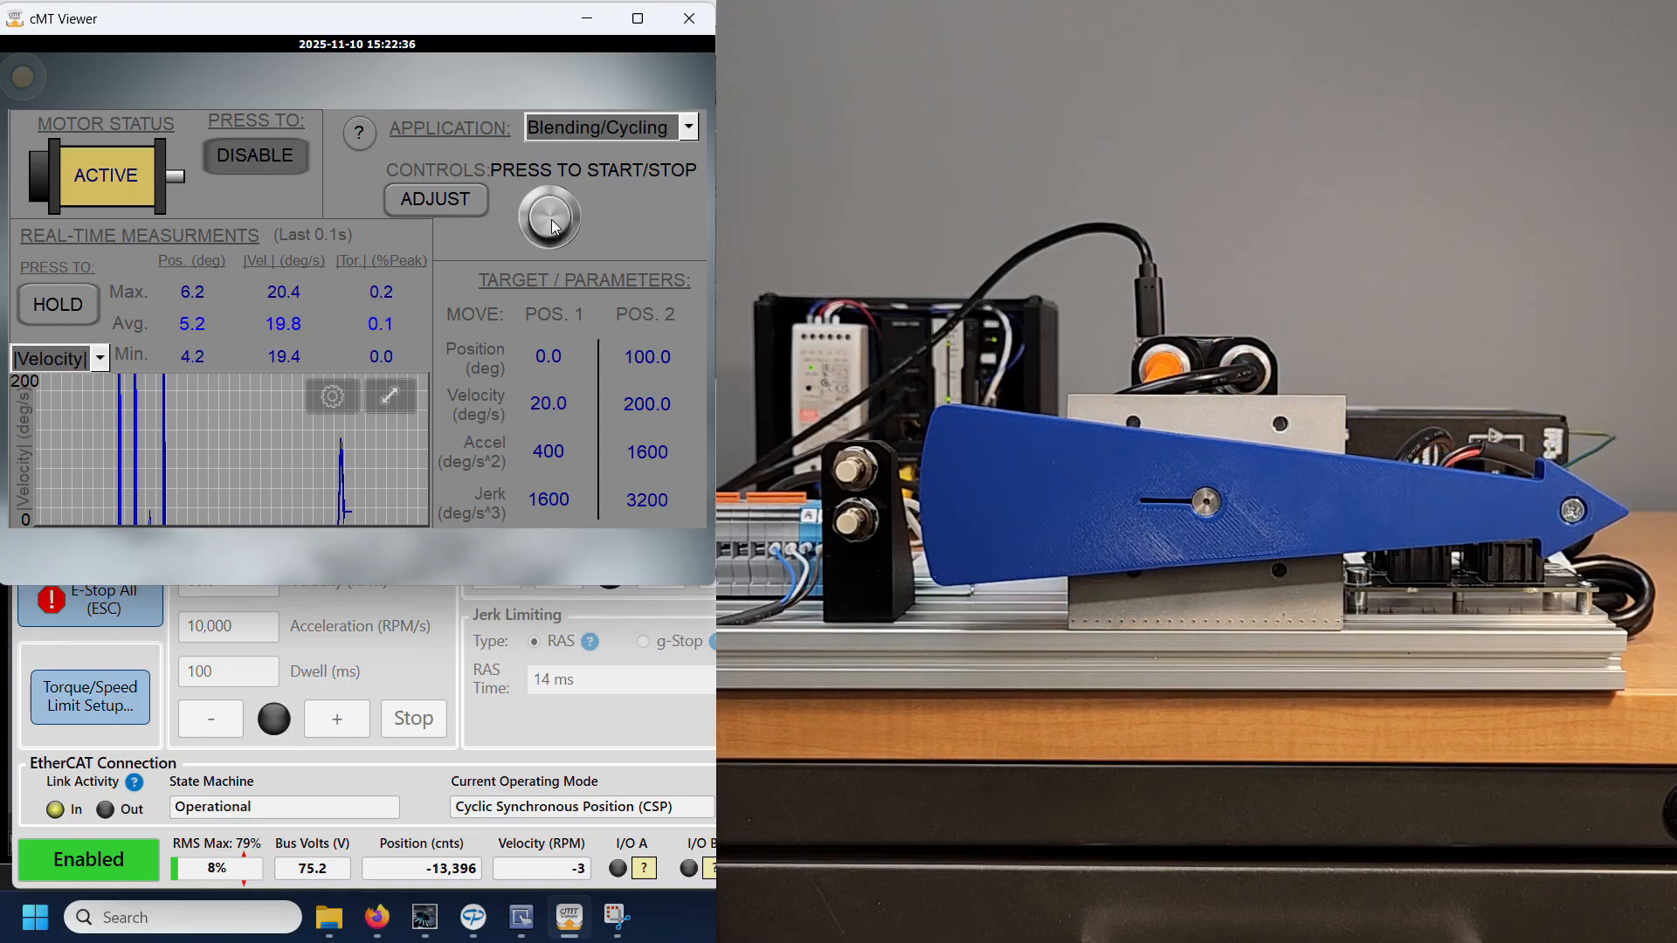
click(58, 358)
click(35, 187)
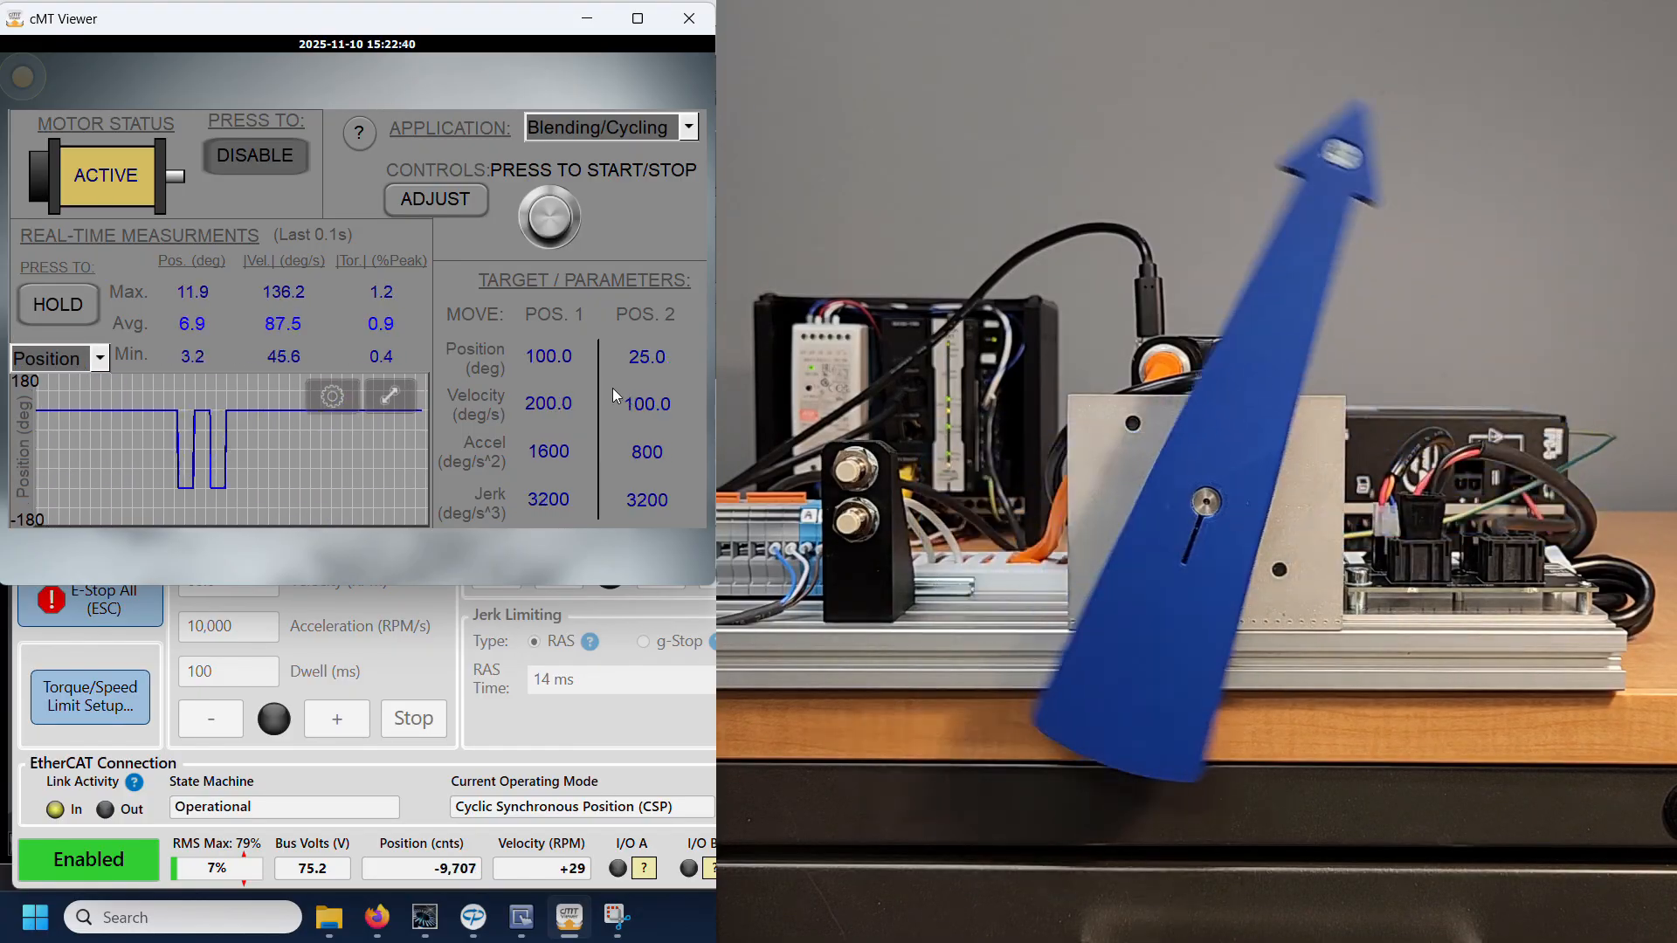